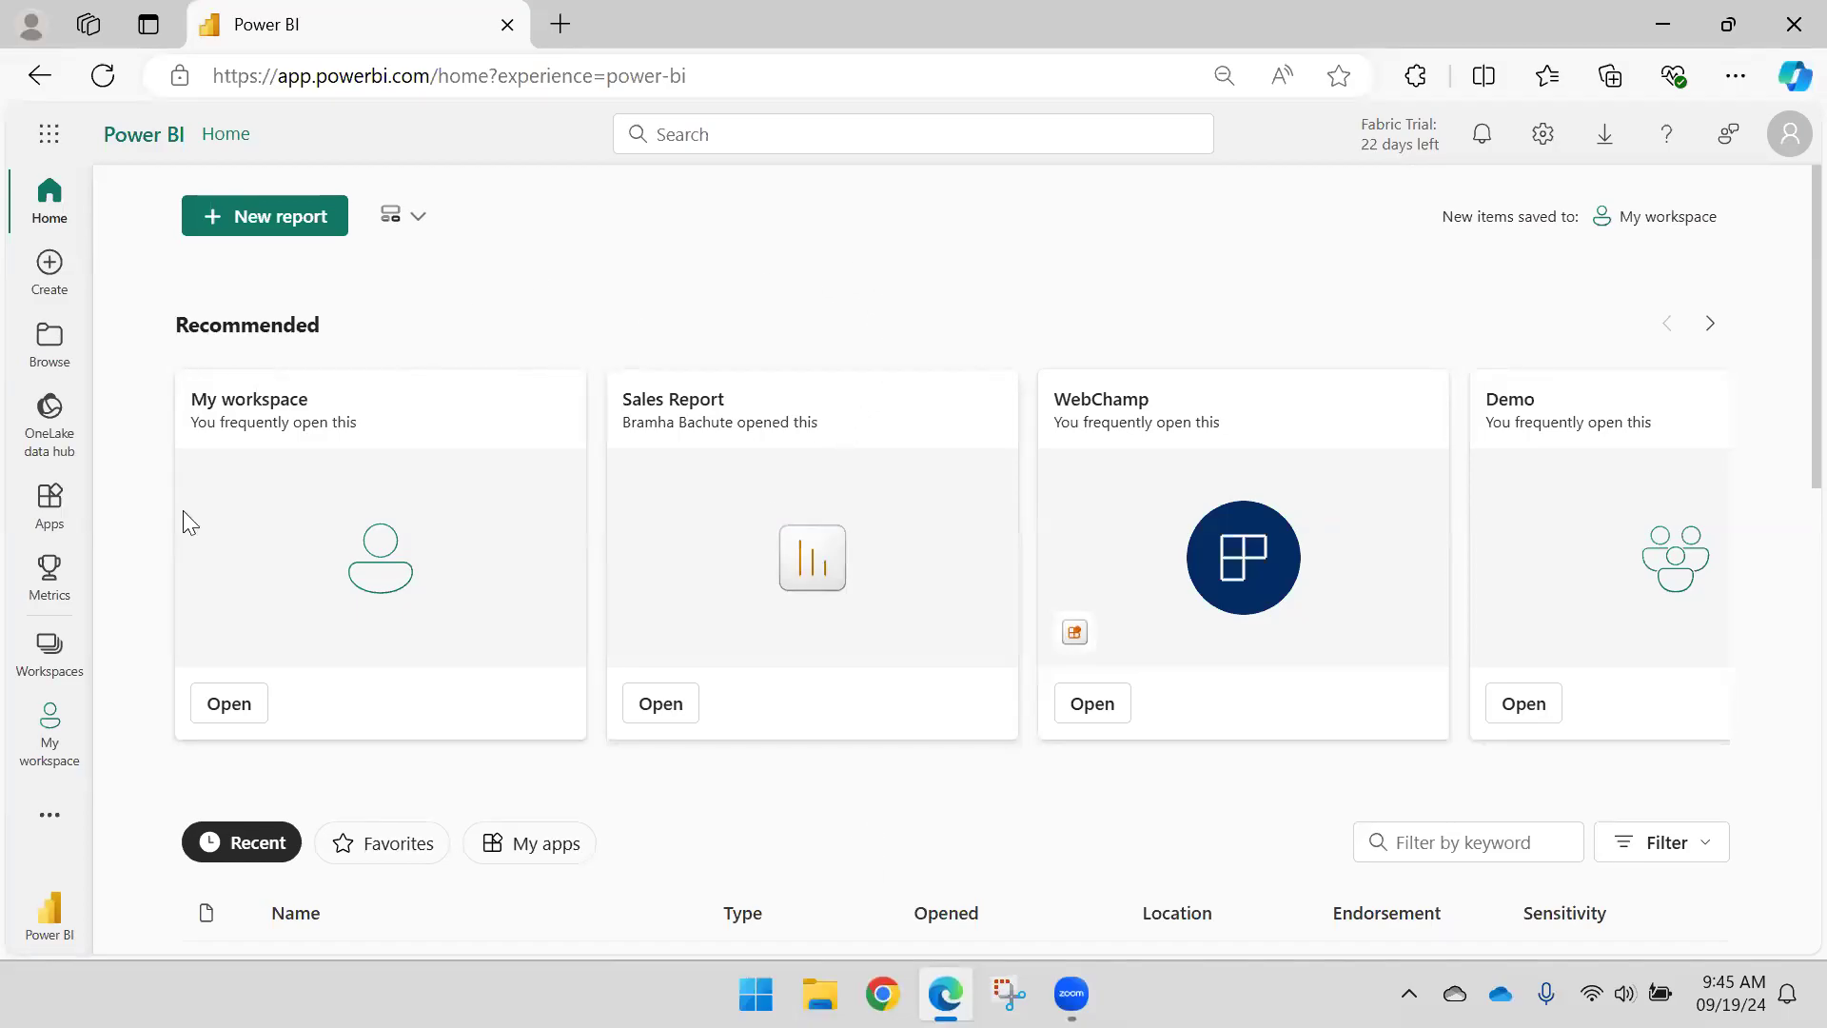
# Step: Open the Sales Report report from the Demo workspace
pyautogui.click(25, 661)
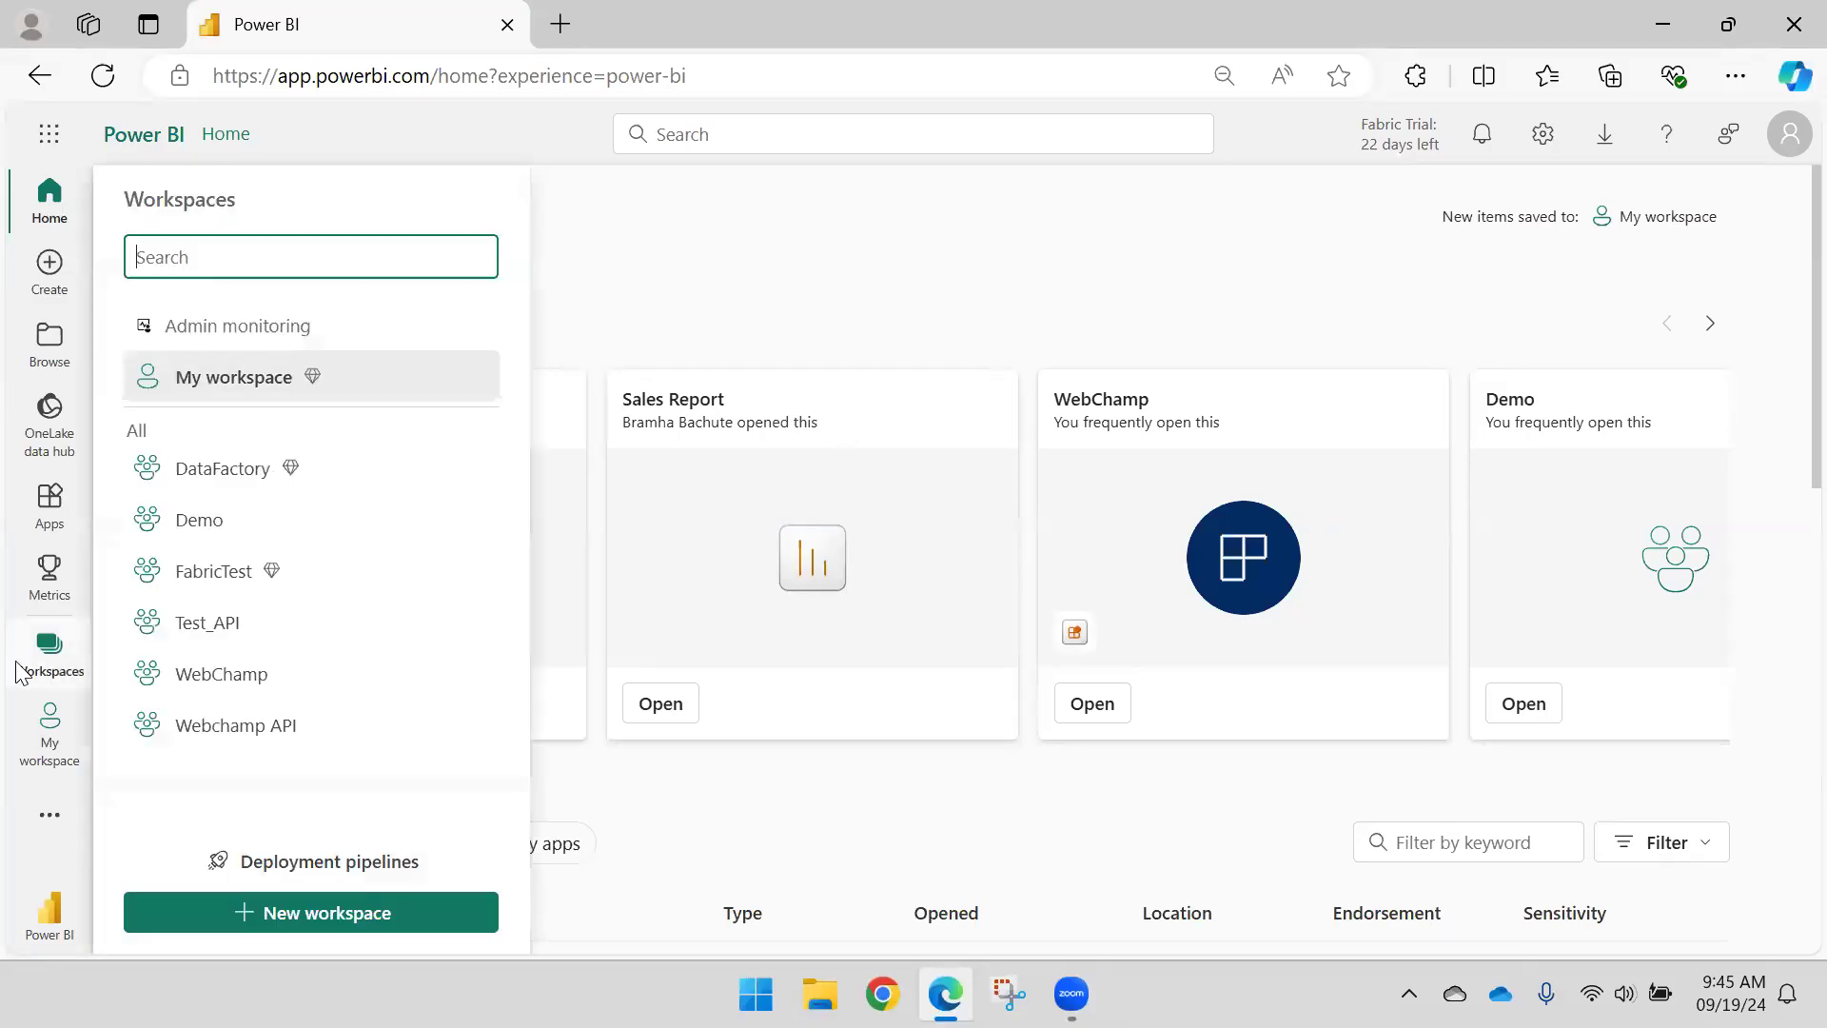
pyautogui.click(217, 522)
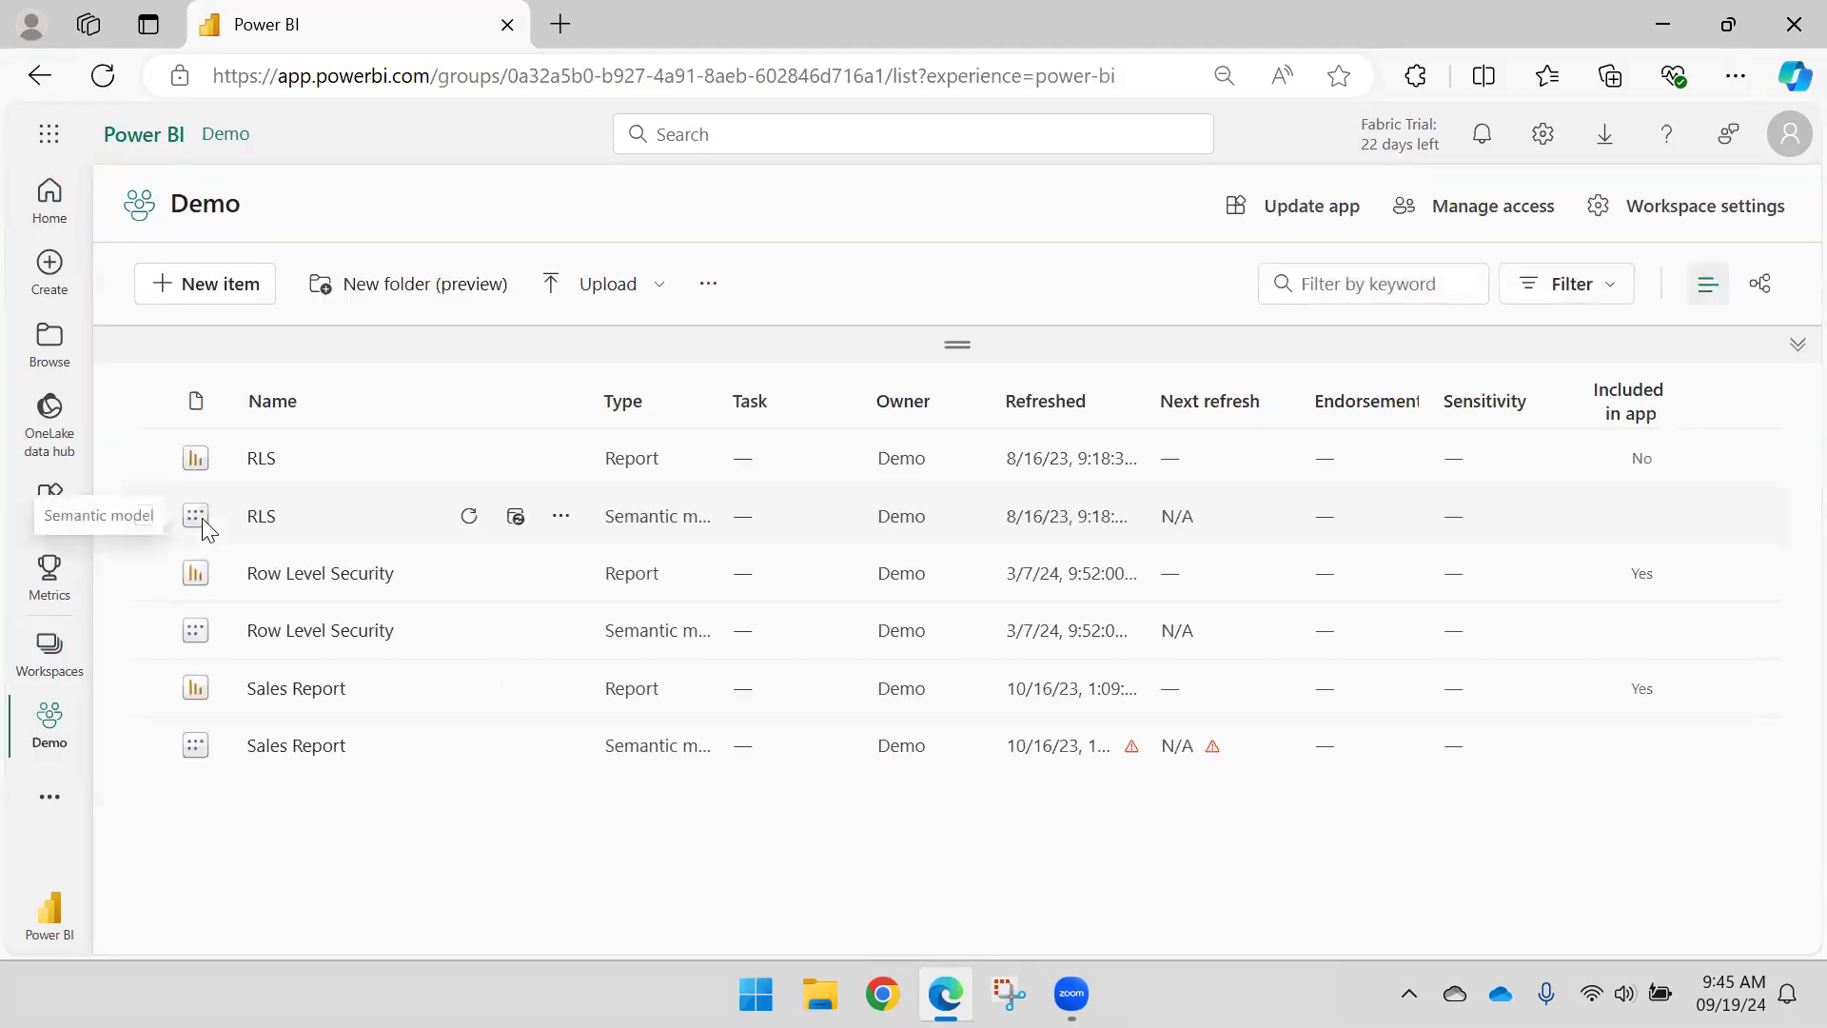
pyautogui.click(304, 691)
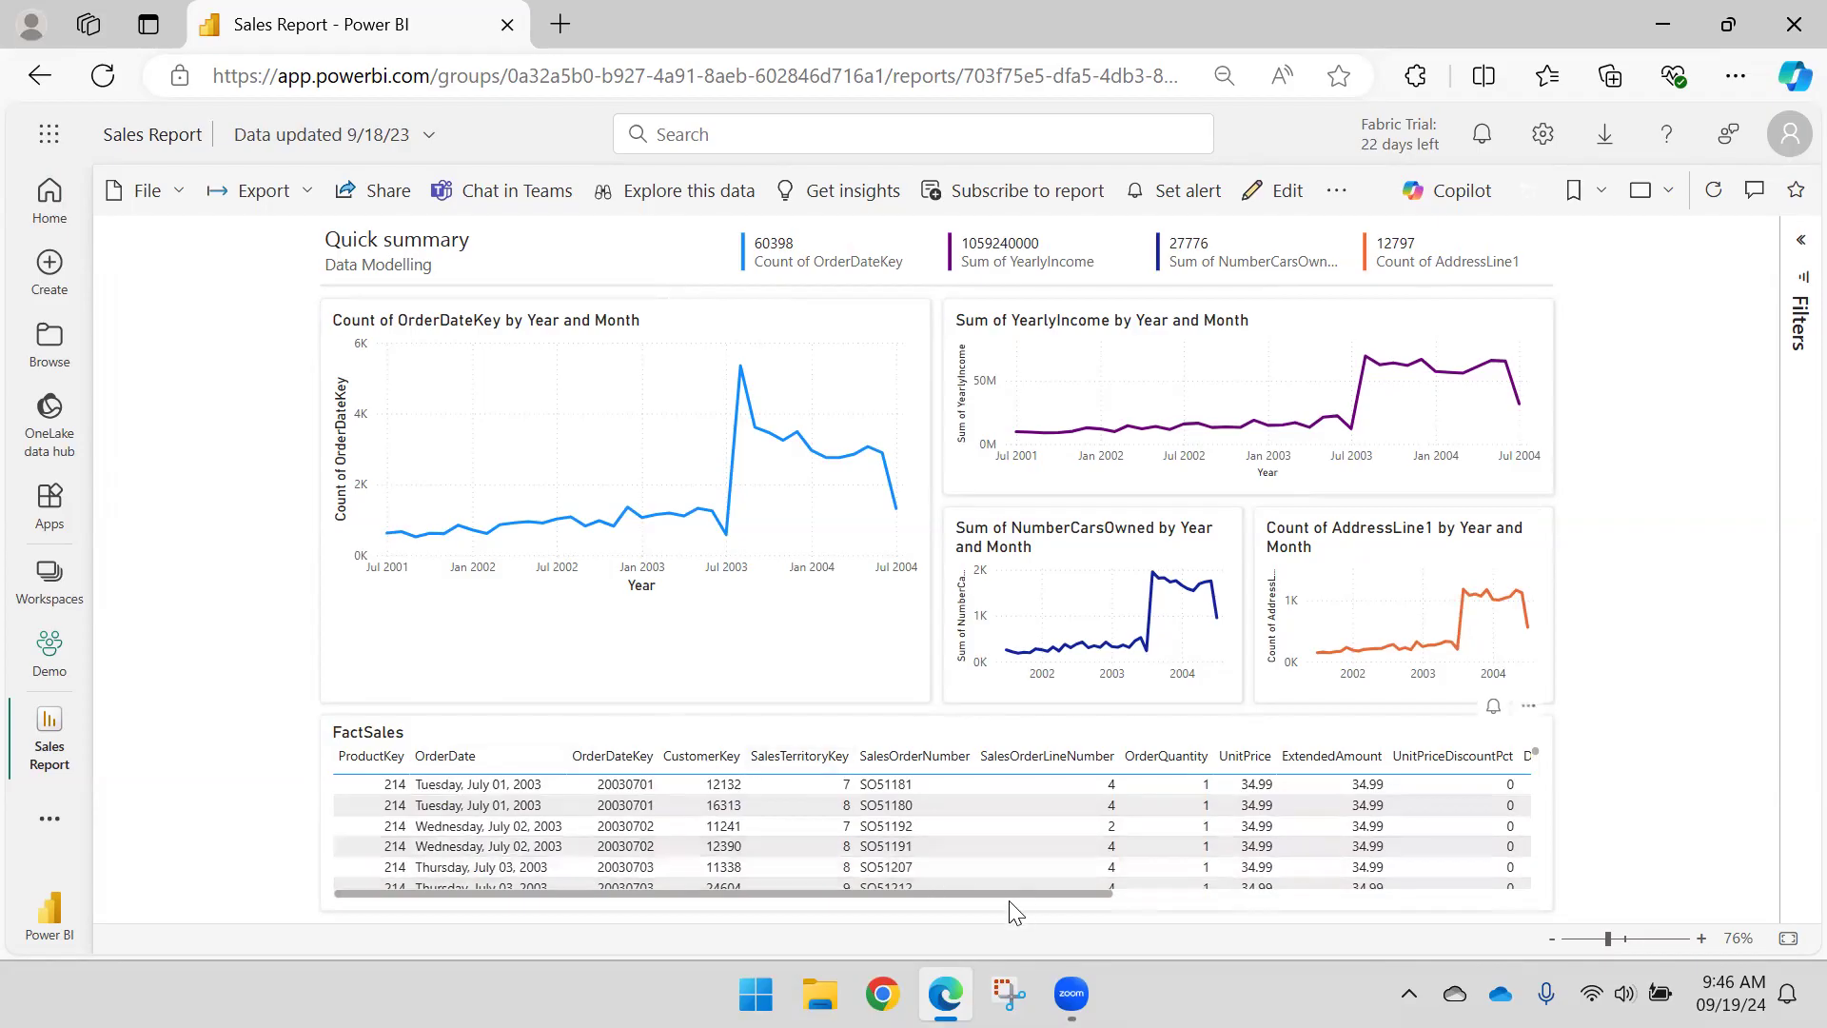
# Step: Export the FactSales table visual as summarized data in .xlsx format with live connection (500,000 row max)
pyautogui.moveTo(1004, 893); pyautogui.dragTo(538, 903)
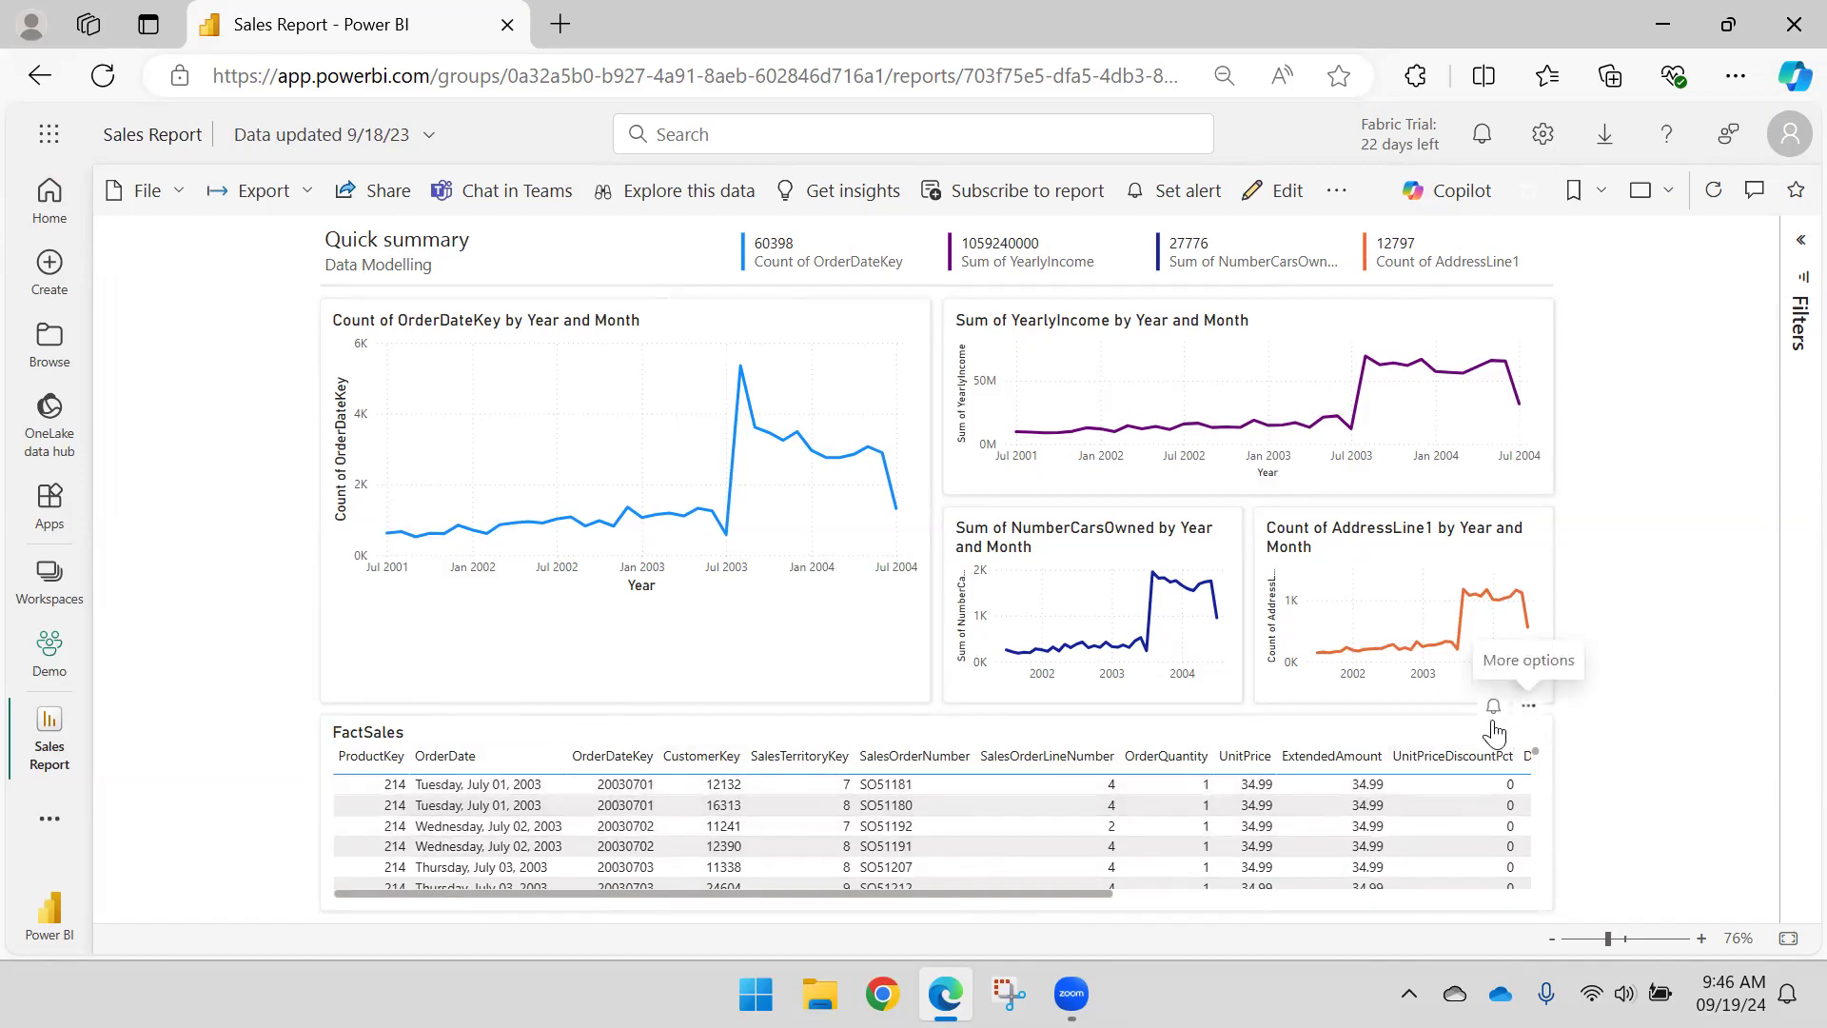
pyautogui.moveTo(1092, 893); pyautogui.dragTo(829, 869)
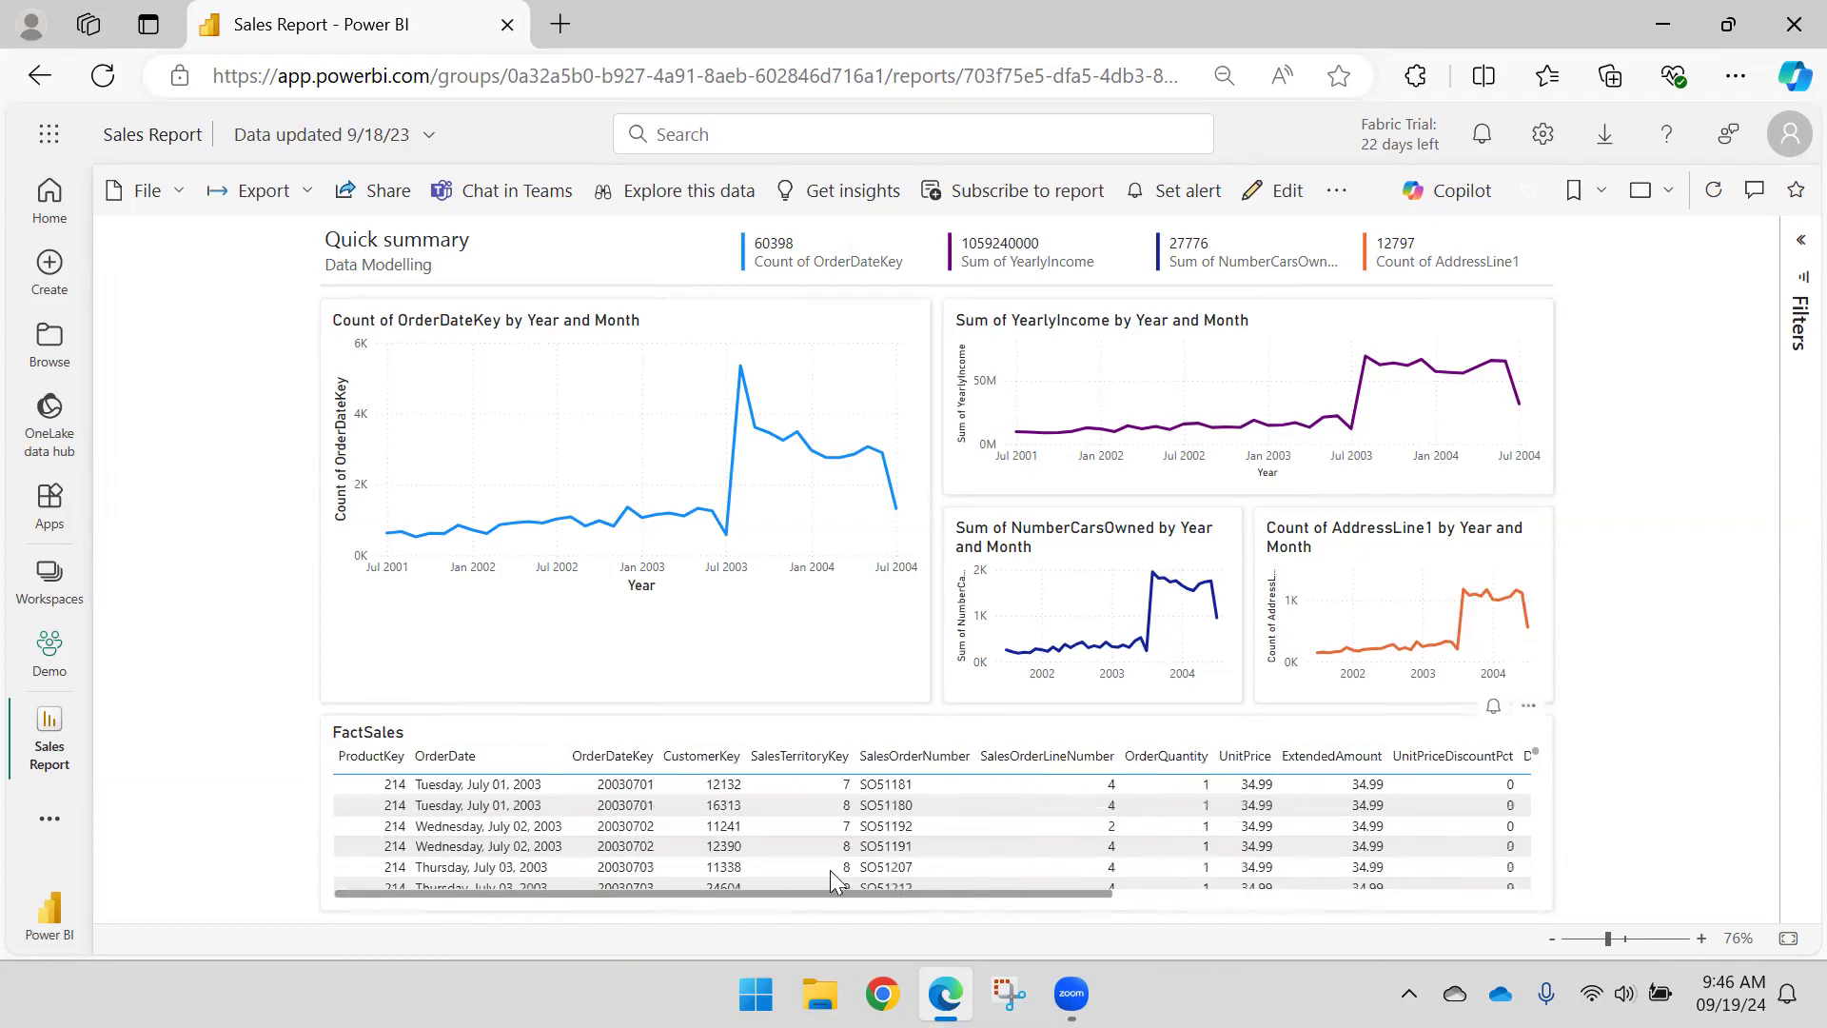
pyautogui.click(1528, 709)
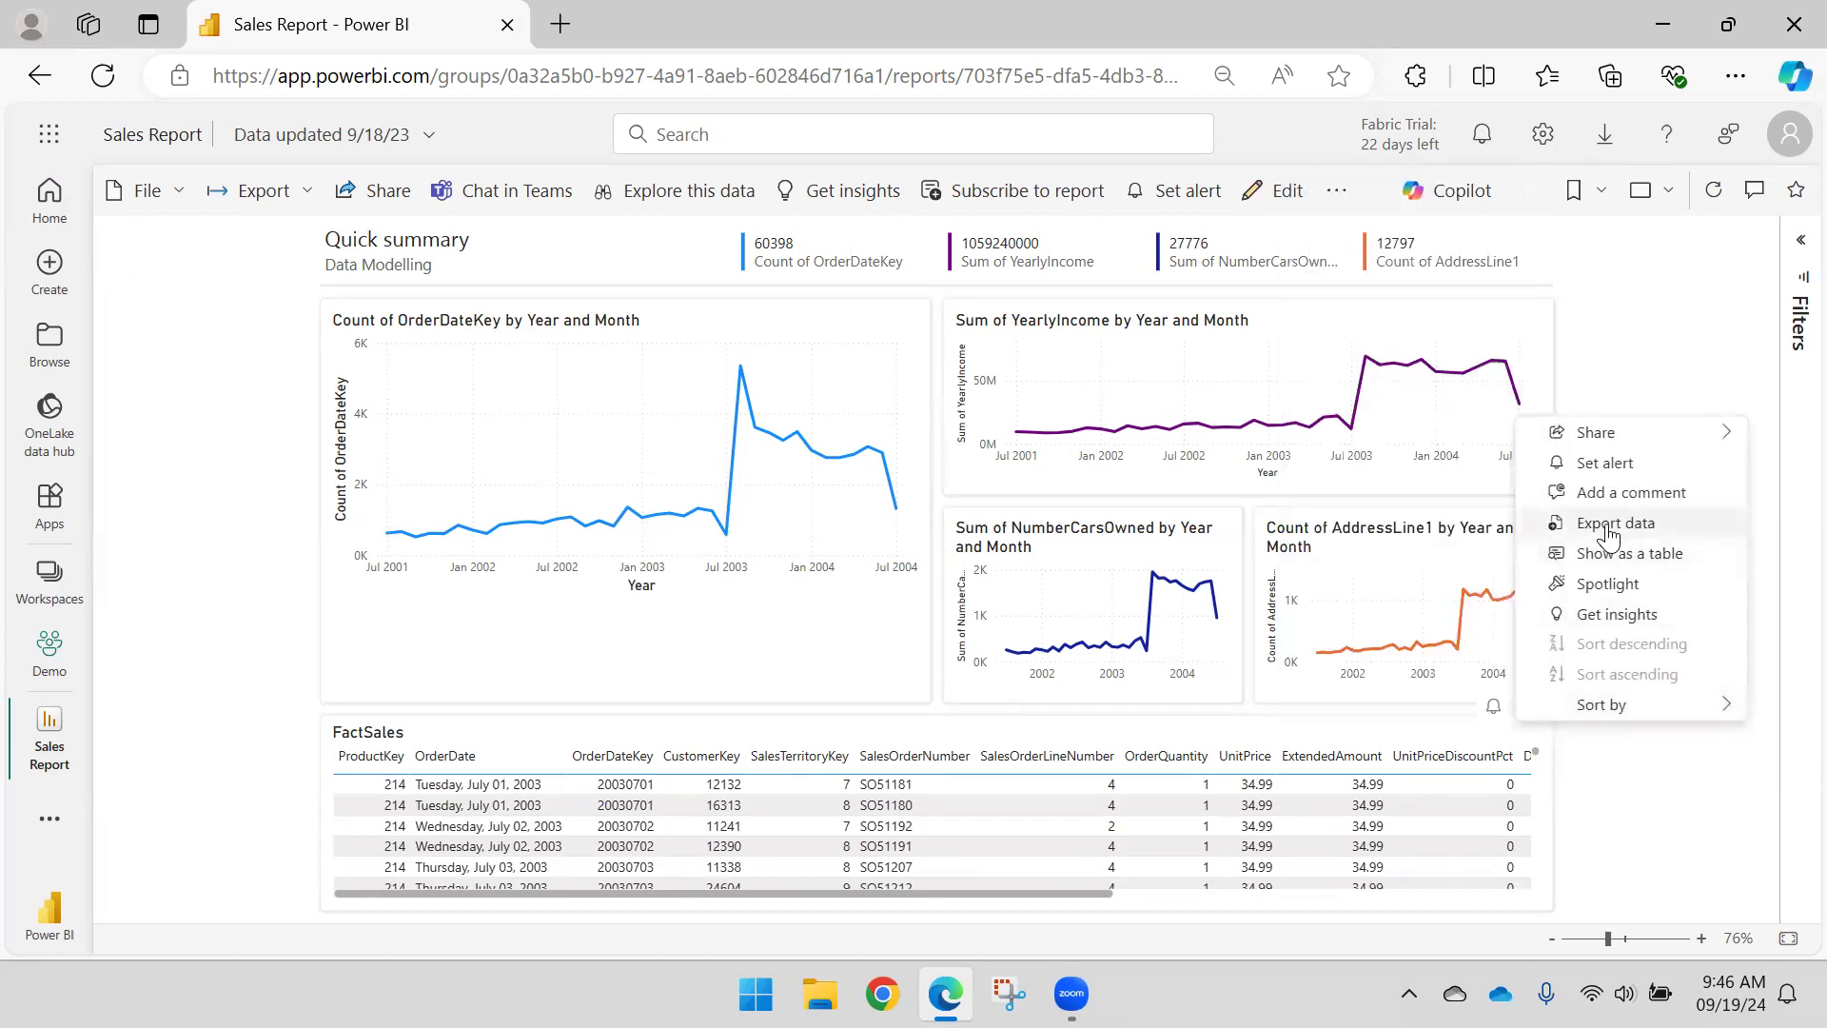
pyautogui.click(1539, 725)
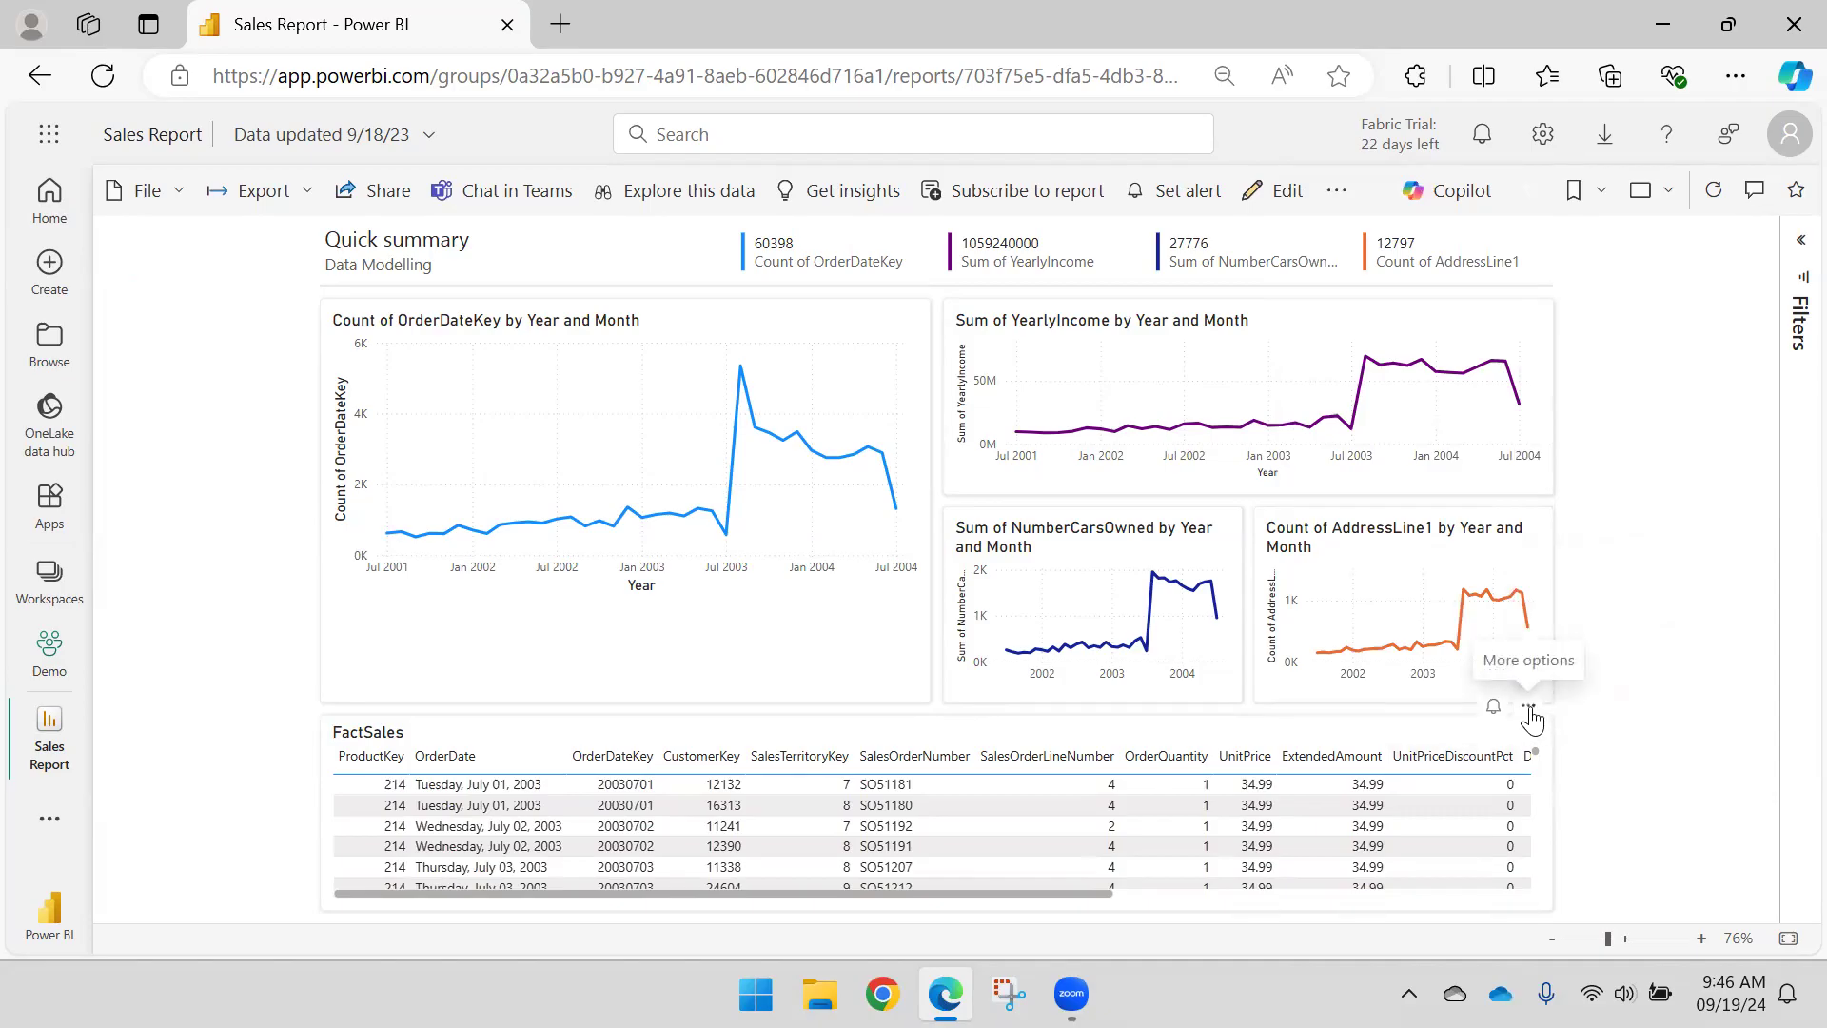
pyautogui.click(1529, 710)
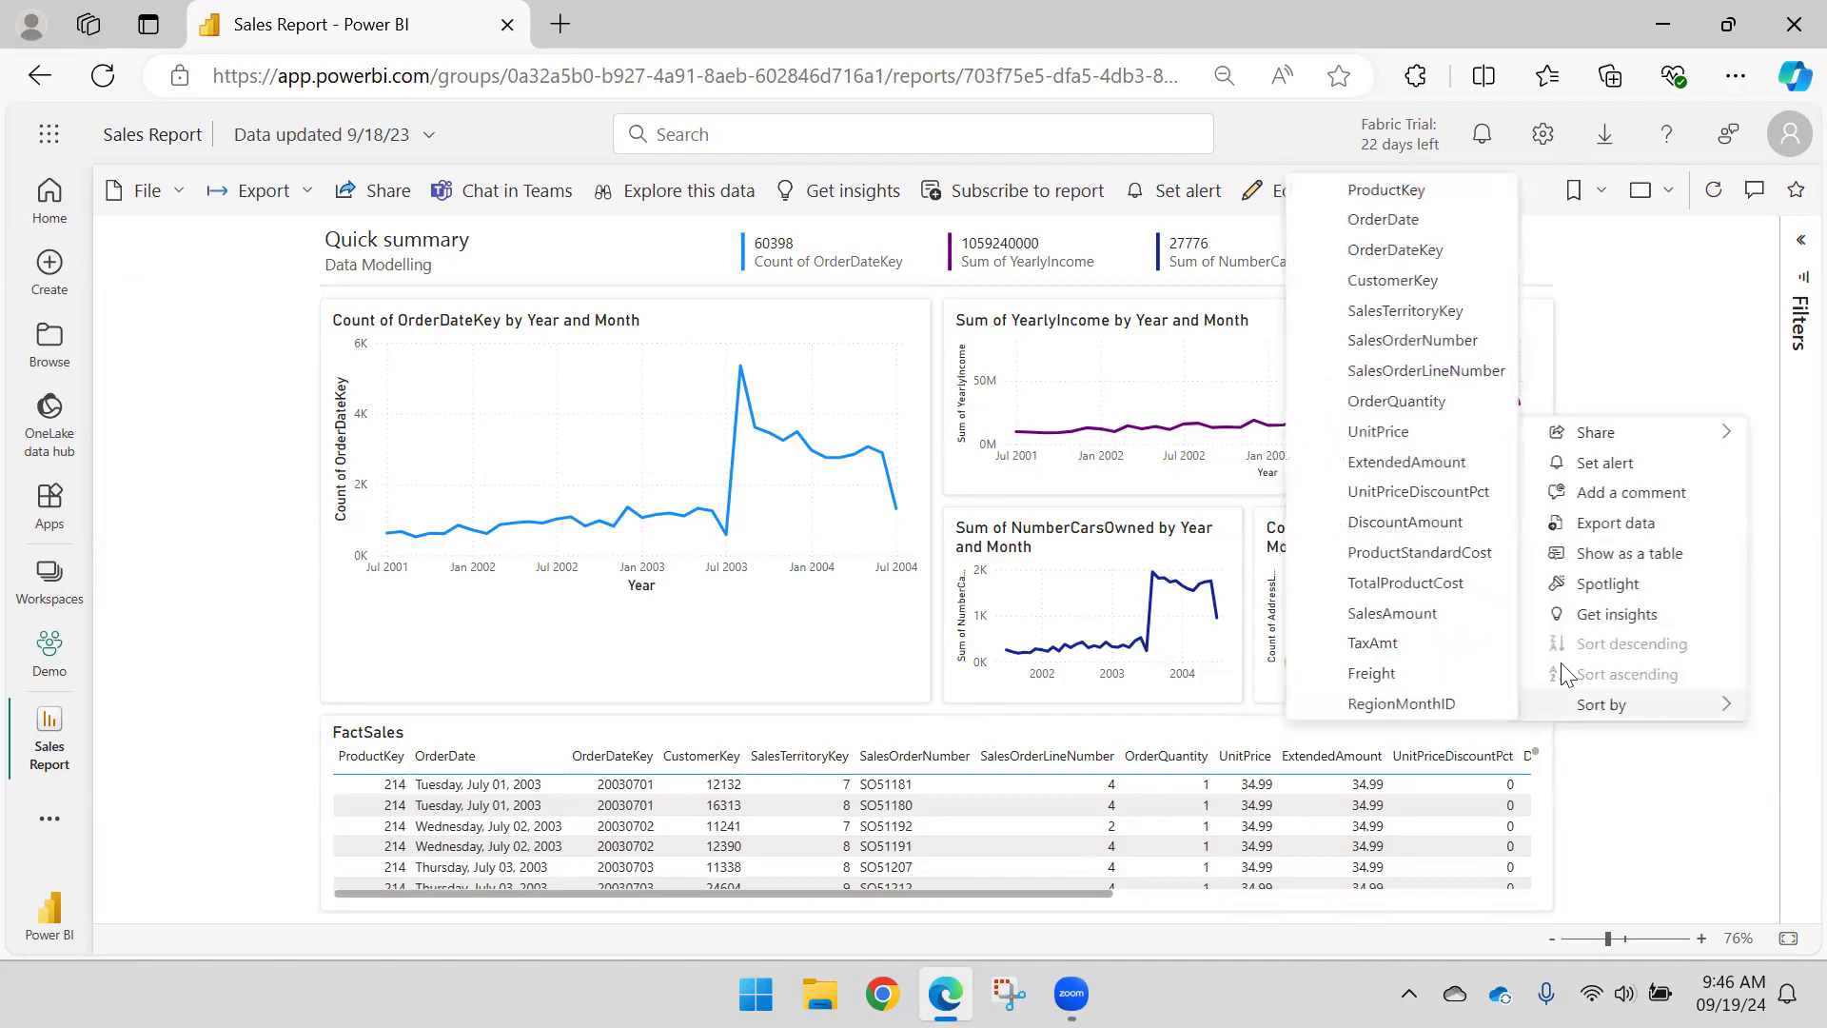
pyautogui.click(1605, 524)
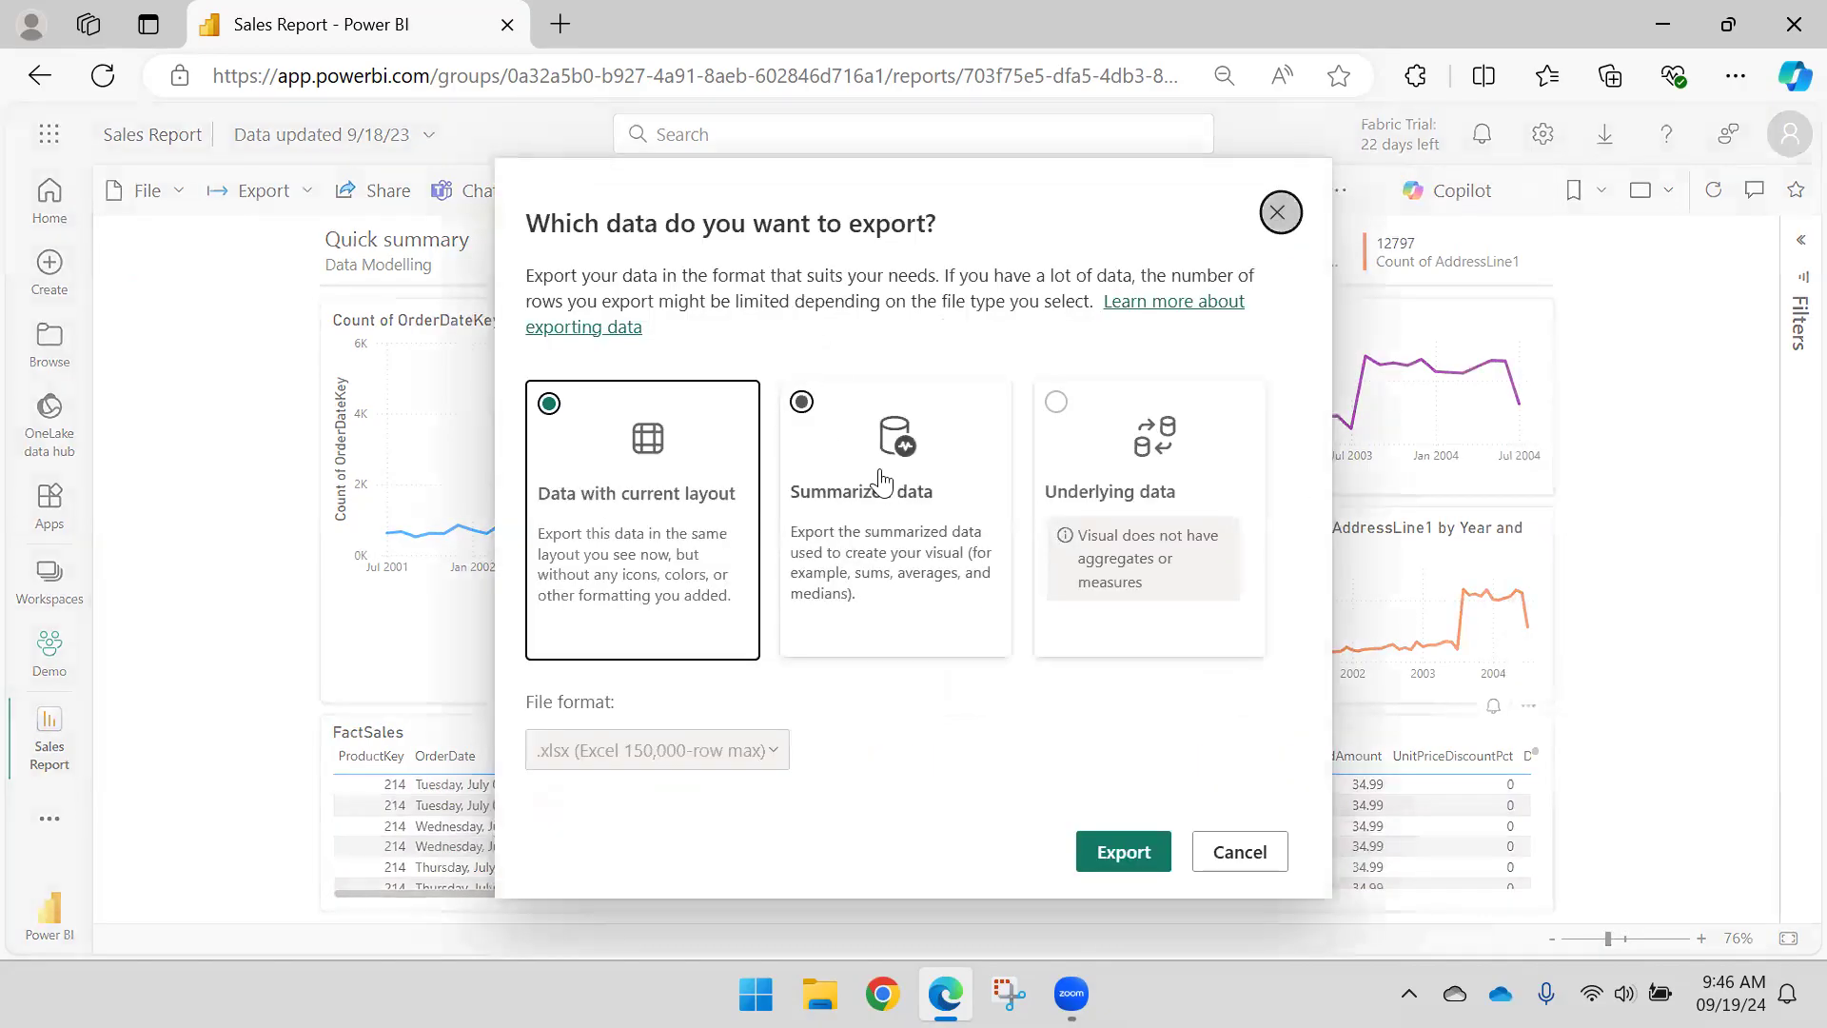
pyautogui.click(883, 481)
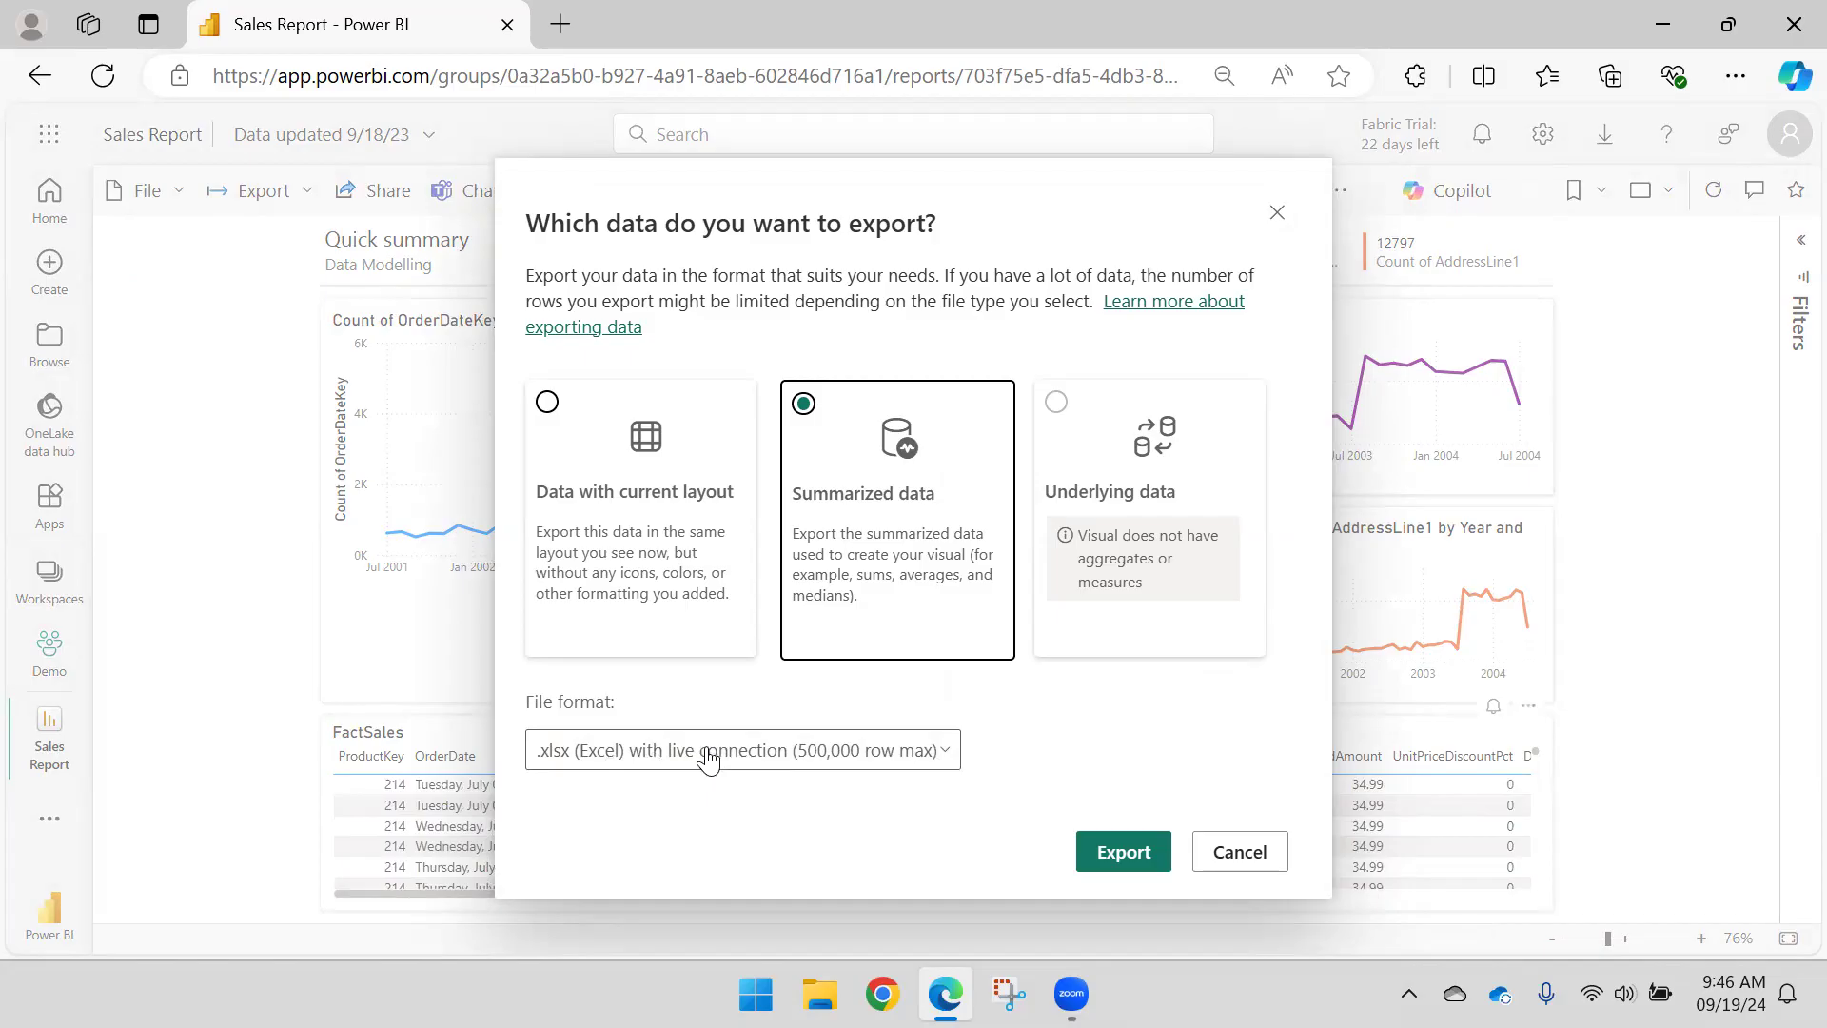
pyautogui.click(1124, 852)
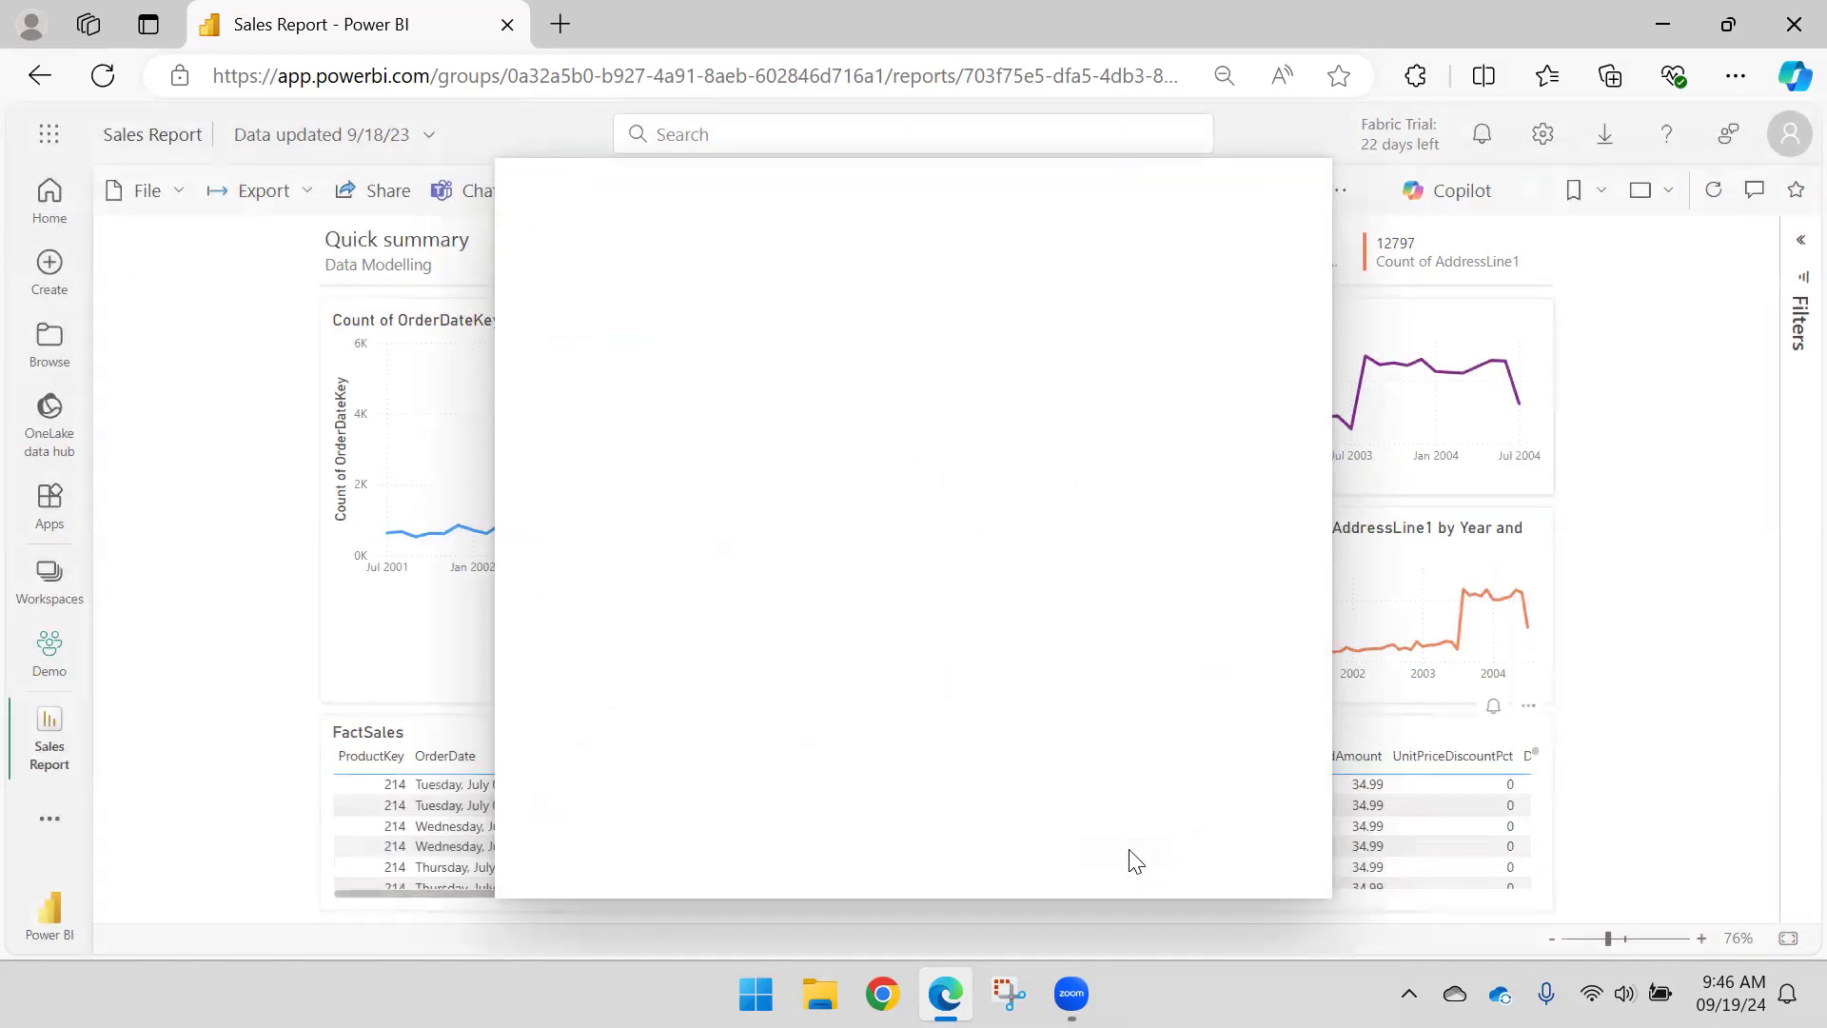
# Step: Locate the downloaded FactSales.xlsx in the Downloads folder and open it in Excel
pyautogui.moveTo(1036, 643)
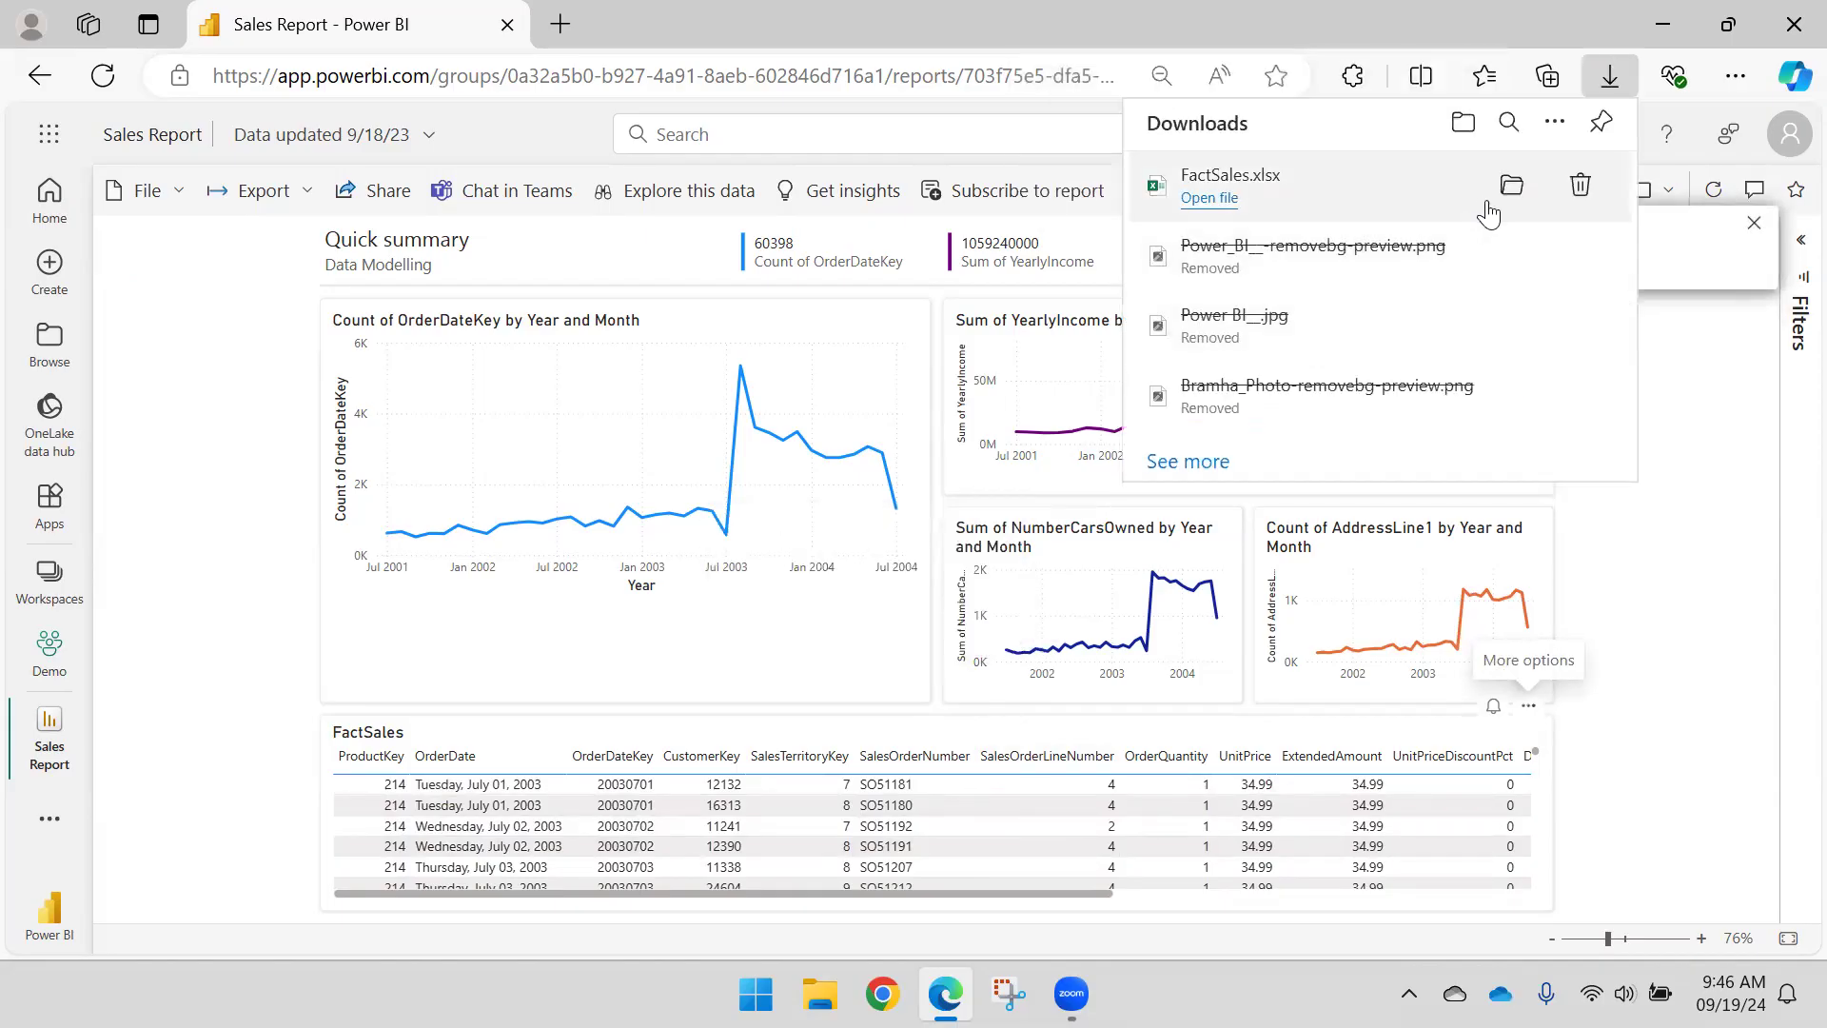
pyautogui.click(1493, 197)
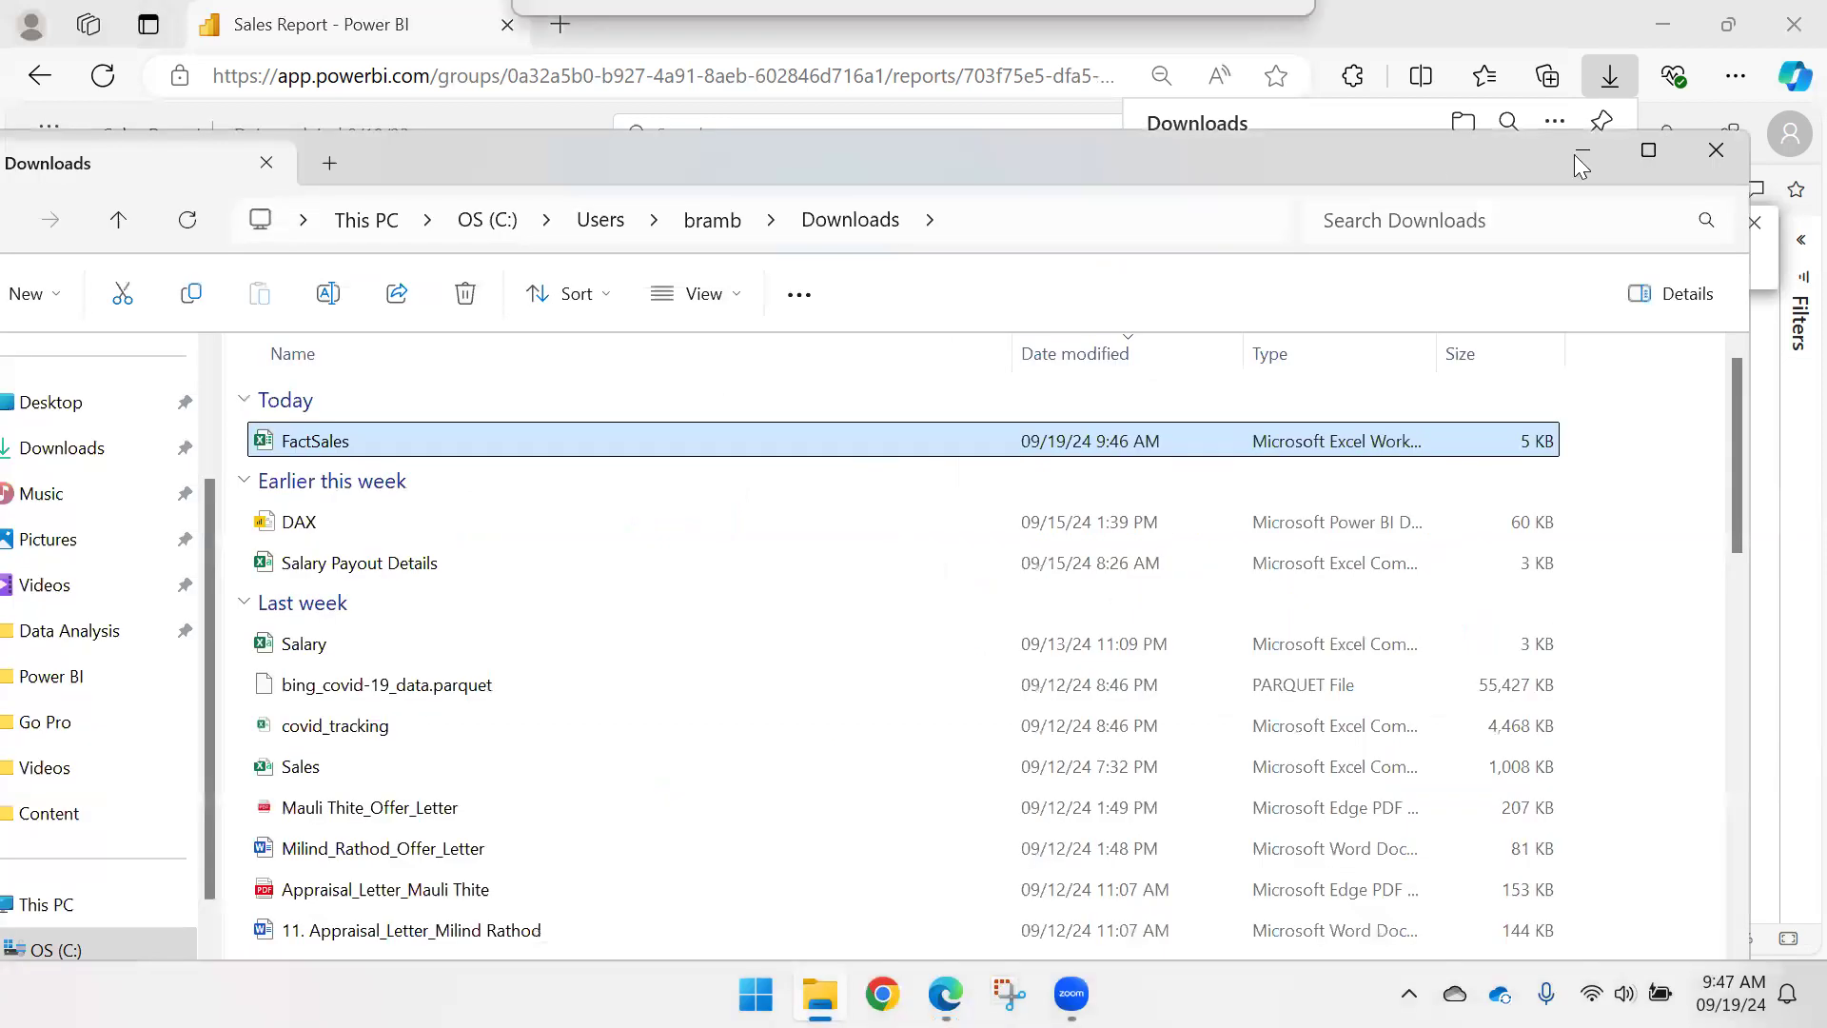
pyautogui.click(1649, 150)
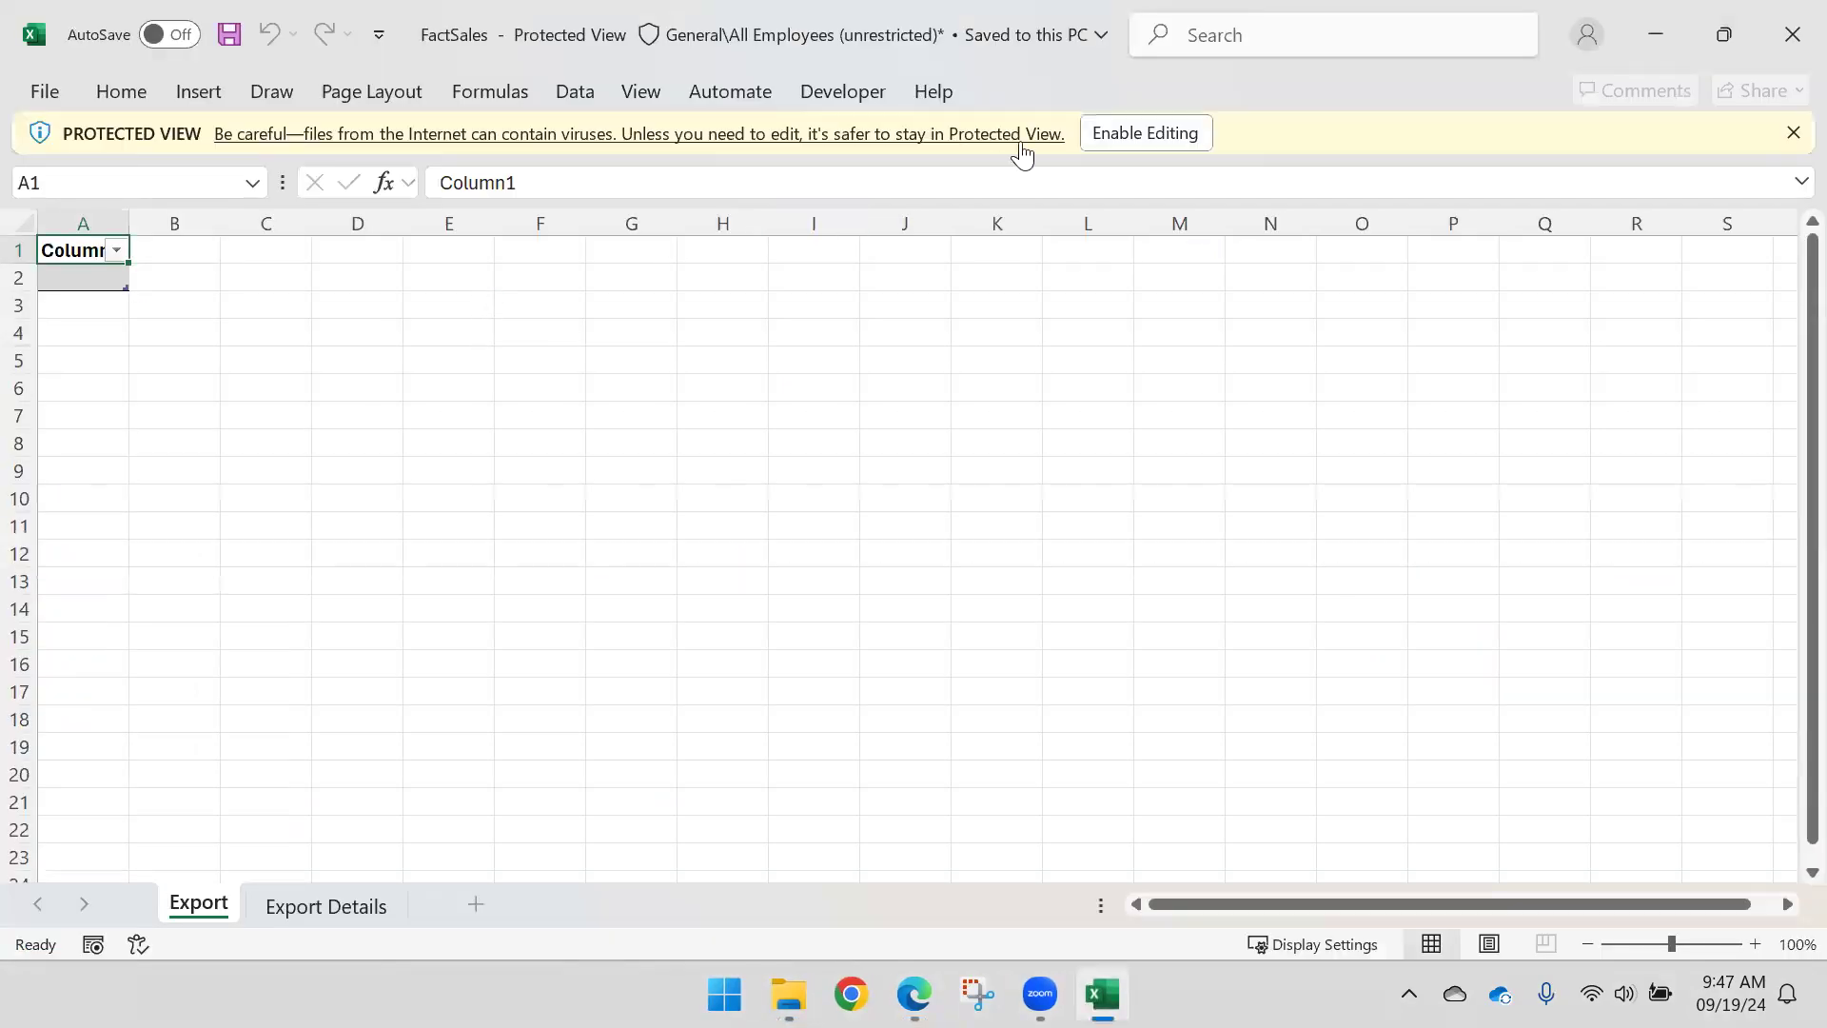
# Step: Enable editing of the FactSales workbook and sign in with the Microsoft account to load the live data
pyautogui.click(1168, 134)
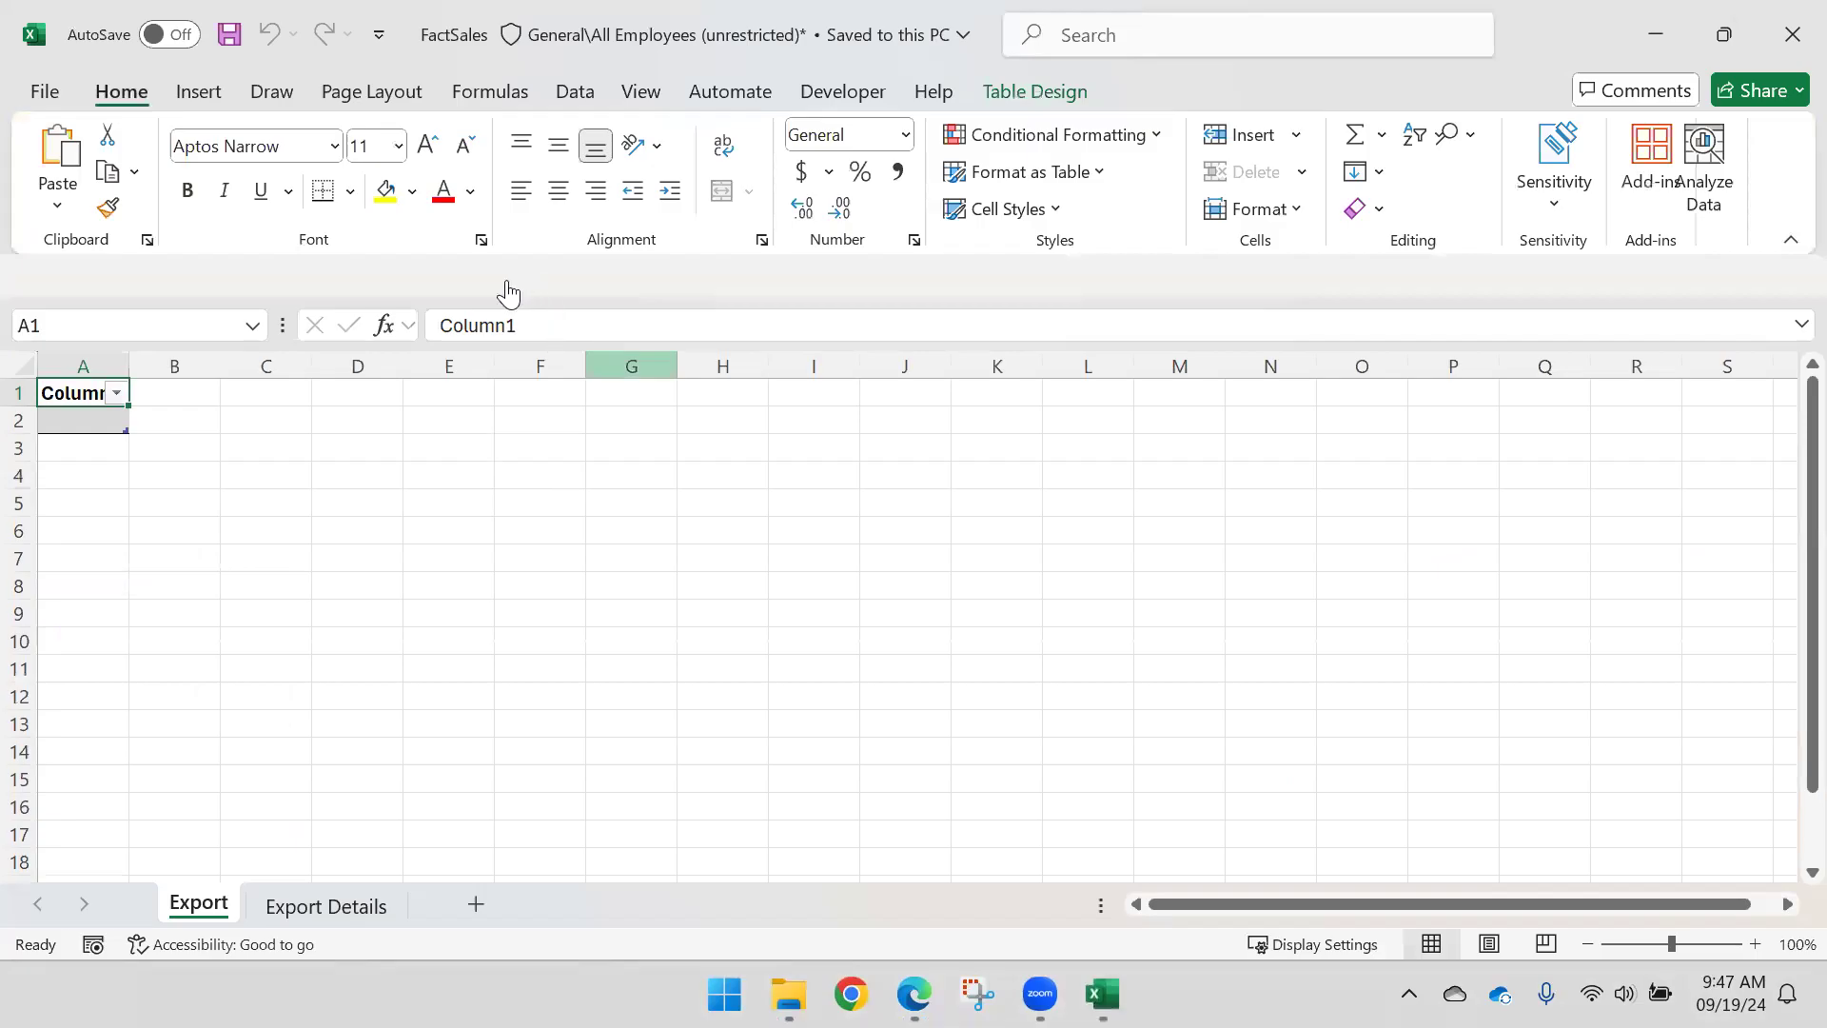
pyautogui.click(696, 276)
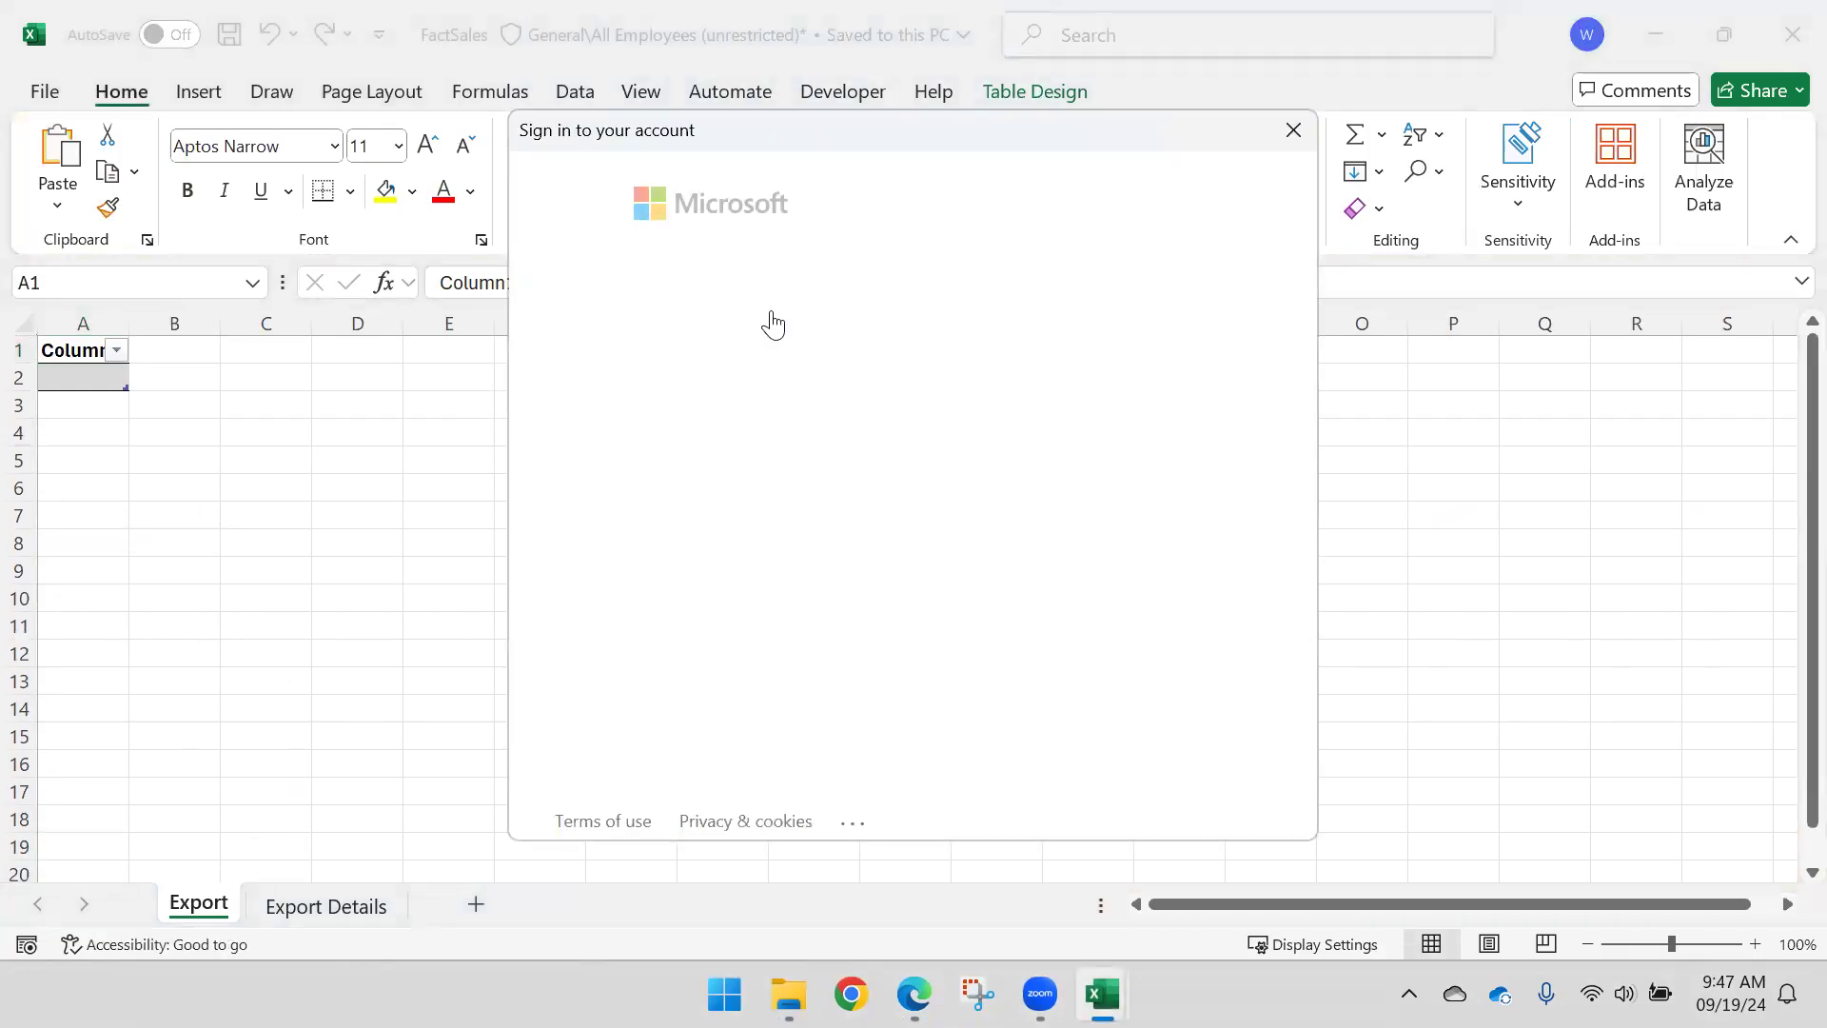
pyautogui.click(787, 463)
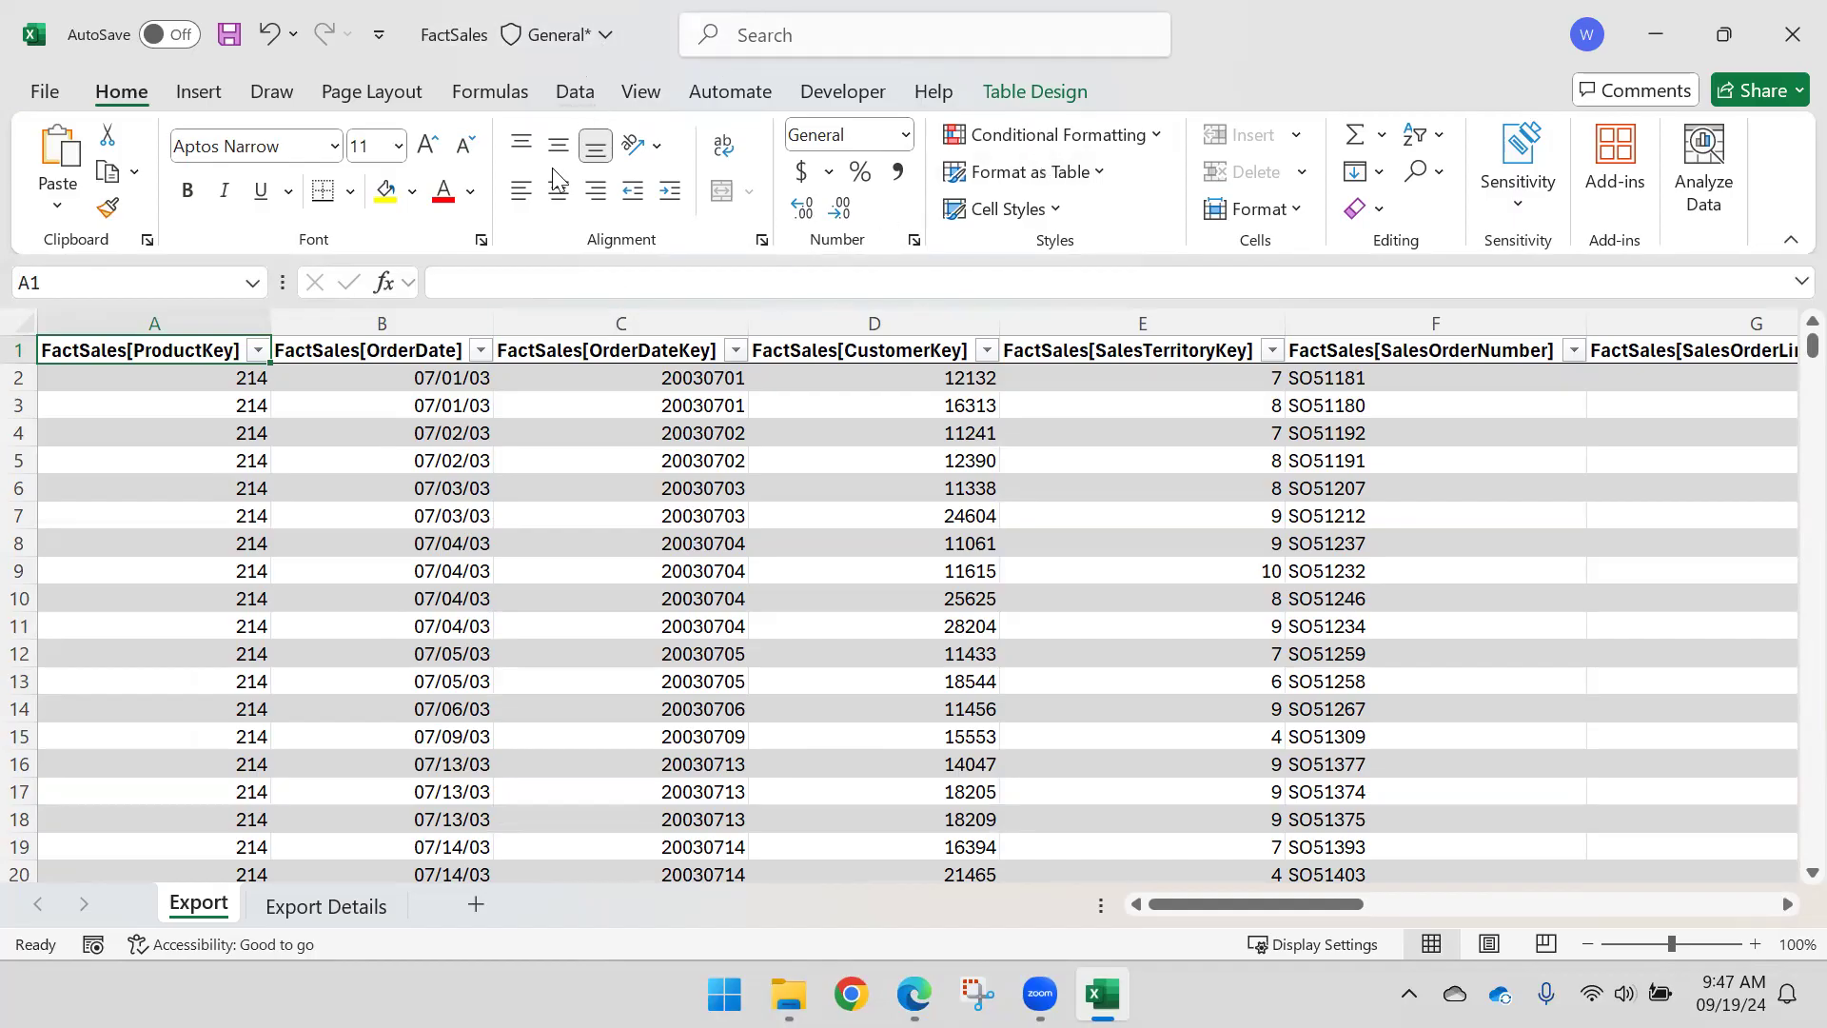
# Step: Open the properties of the workbook's Power BI connection and copy the entire connection string from its definition
pyautogui.click(582, 95)
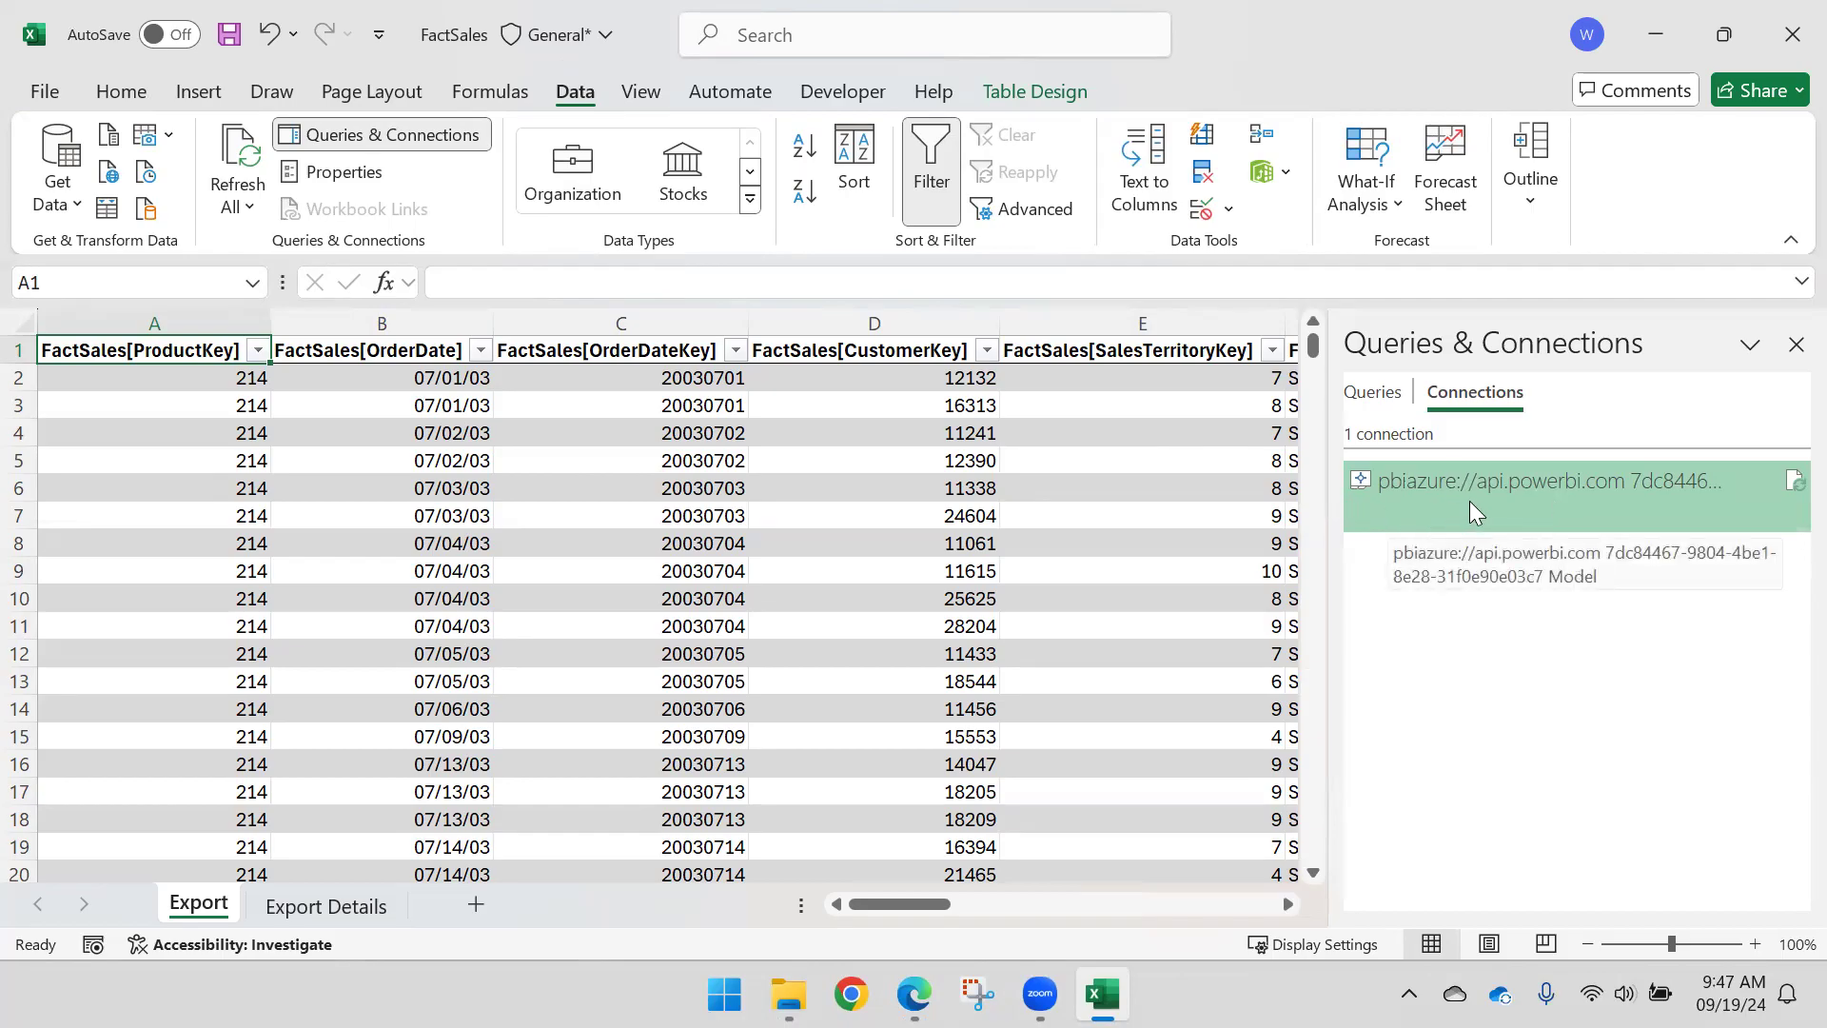
pyautogui.doubleClick(1537, 491)
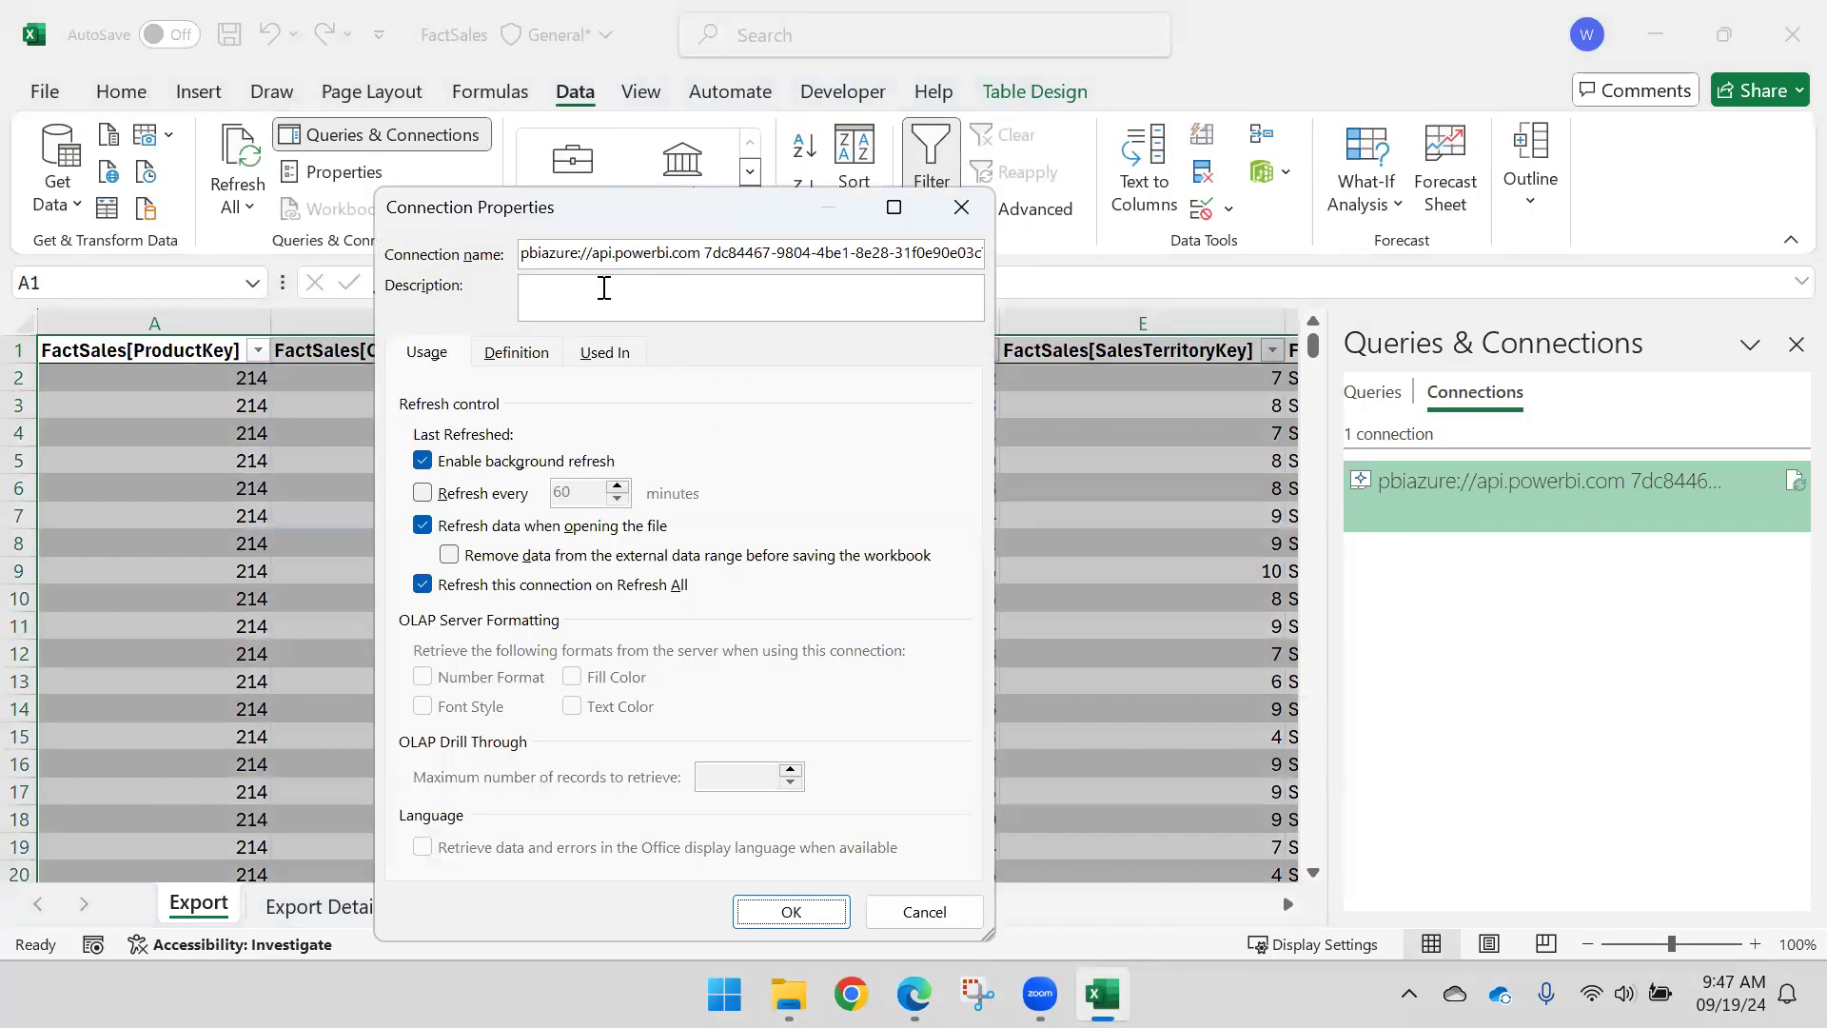
pyautogui.click(533, 354)
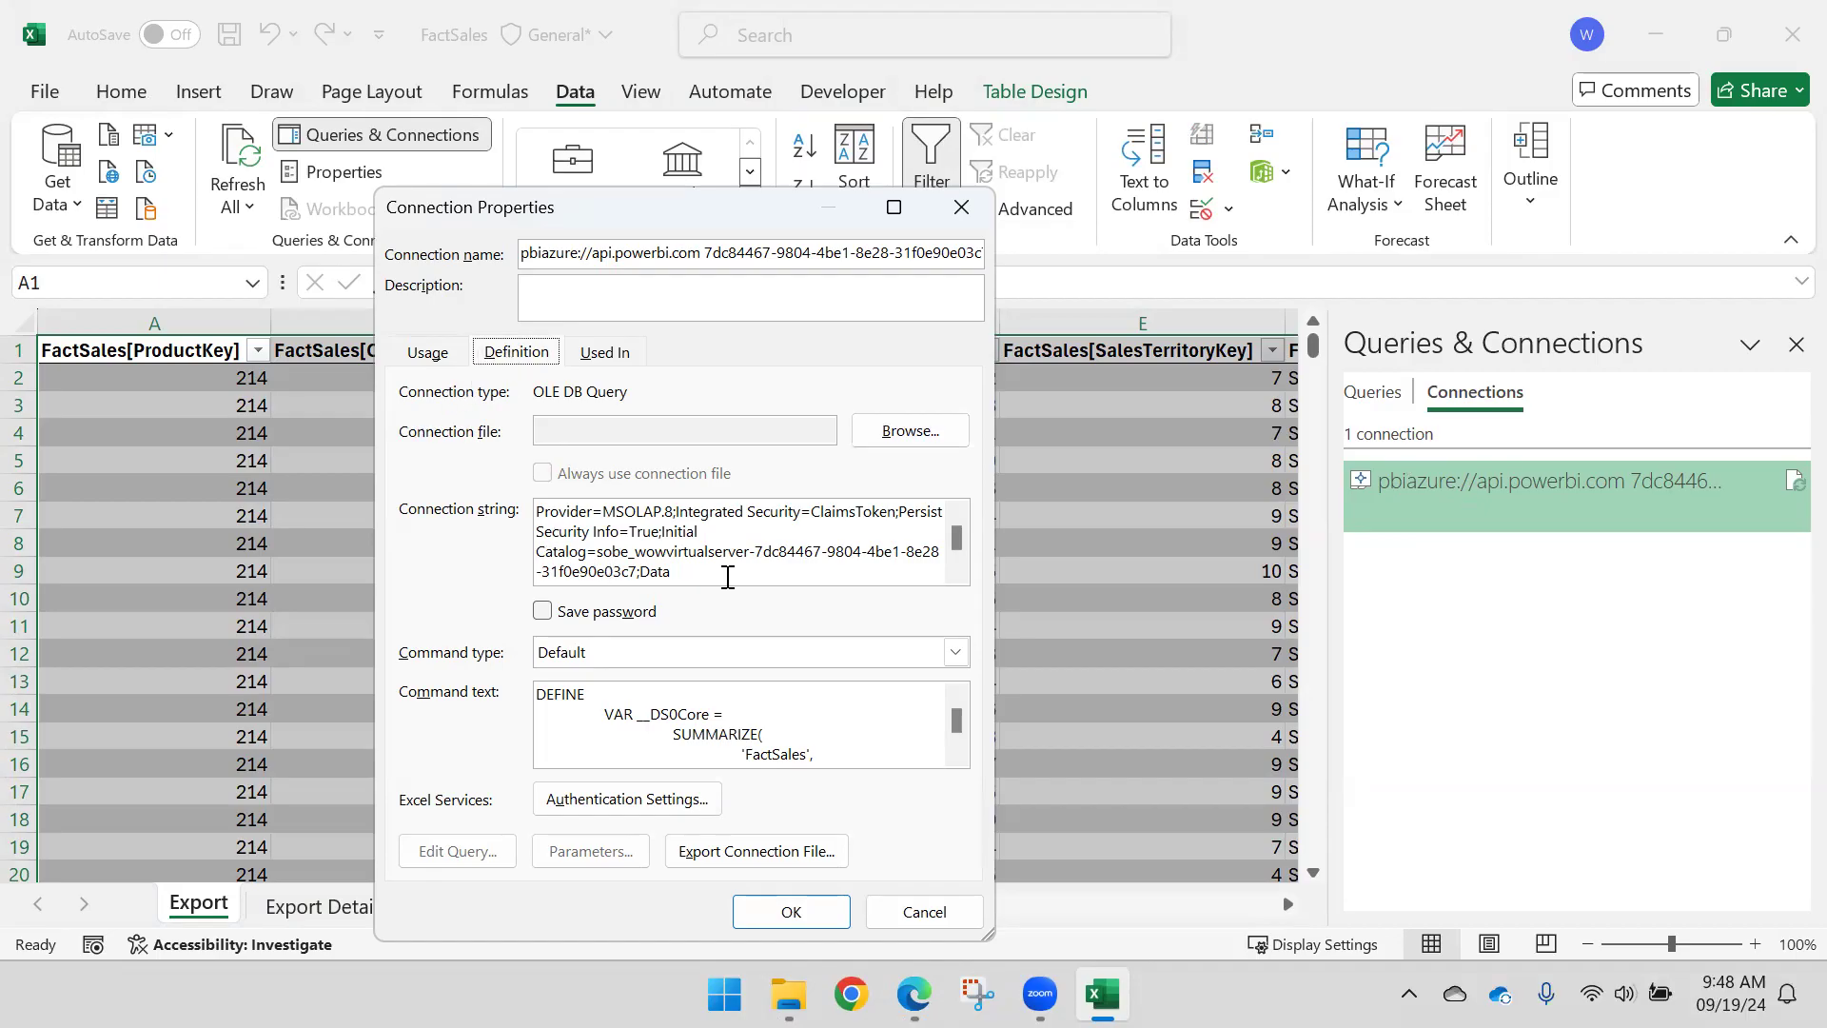
pyautogui.scroll(-2, 728, 576)
pyautogui.hotkey('ctrl', 'a')
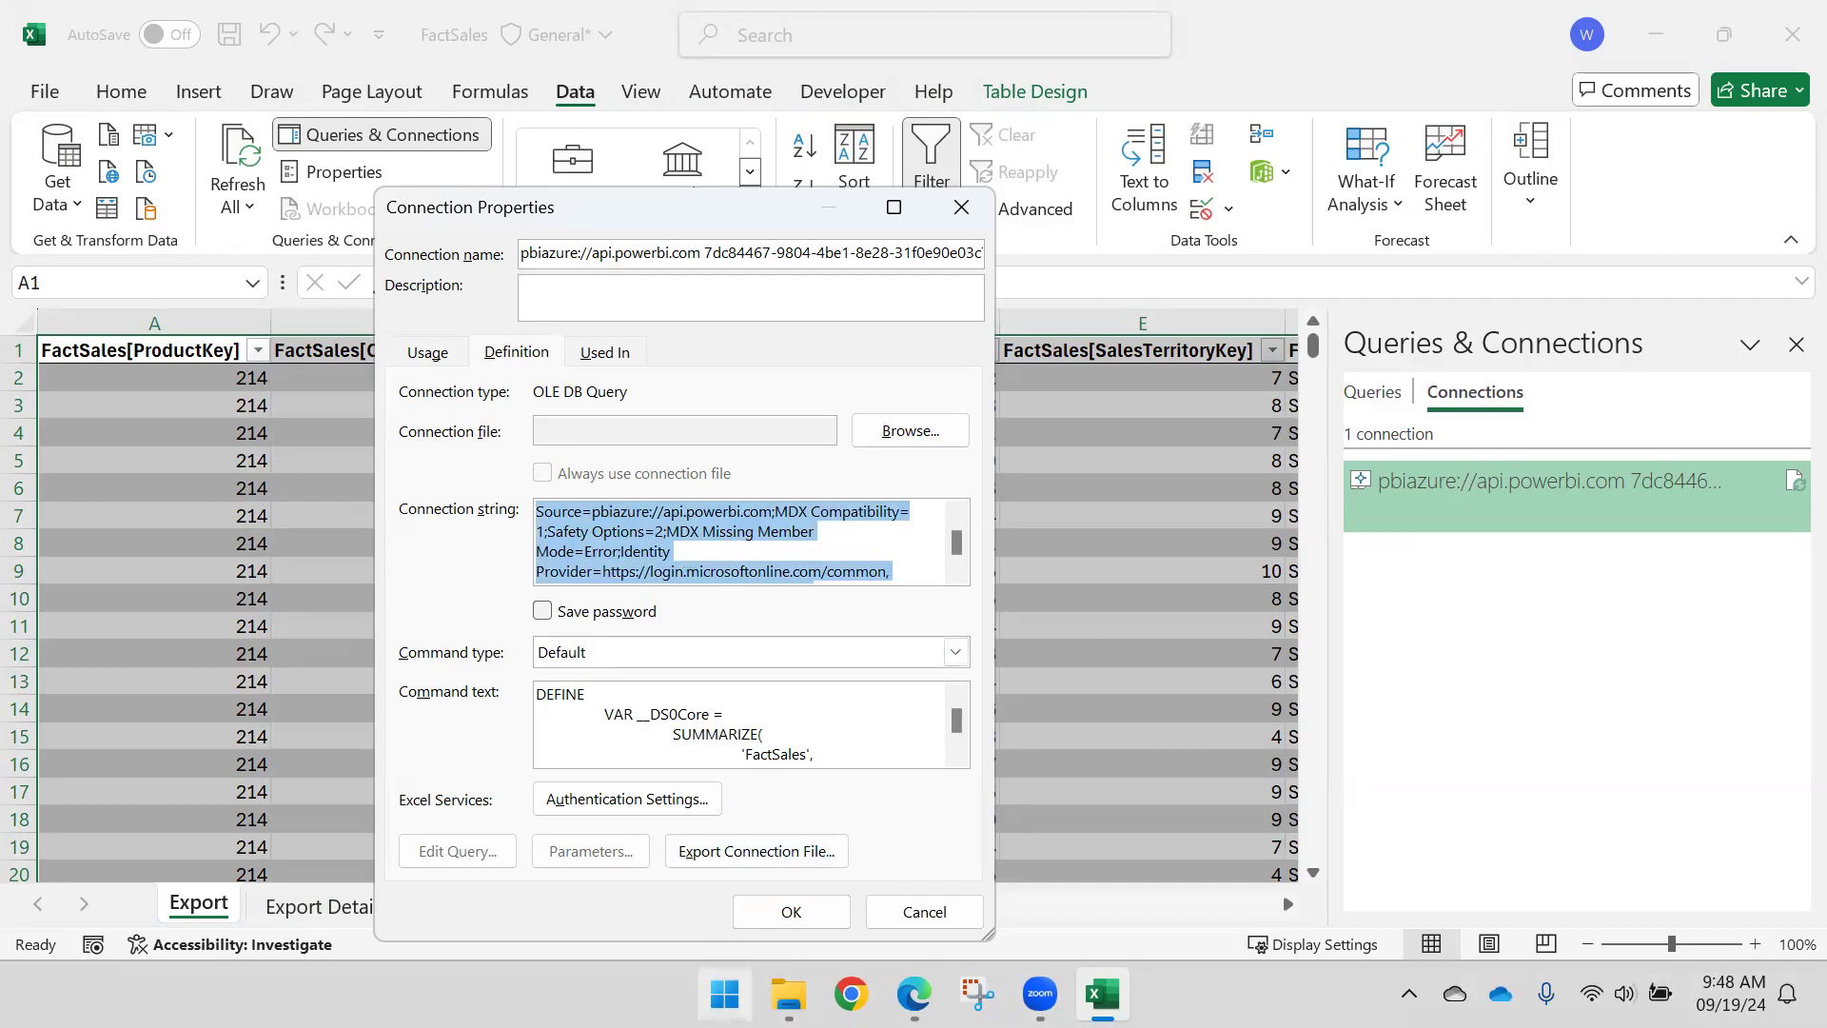
# Step: Open Notepad, then clear and close the tab that holds the old SharePoint link
pyautogui.click(724, 993)
pyautogui.write('Note')
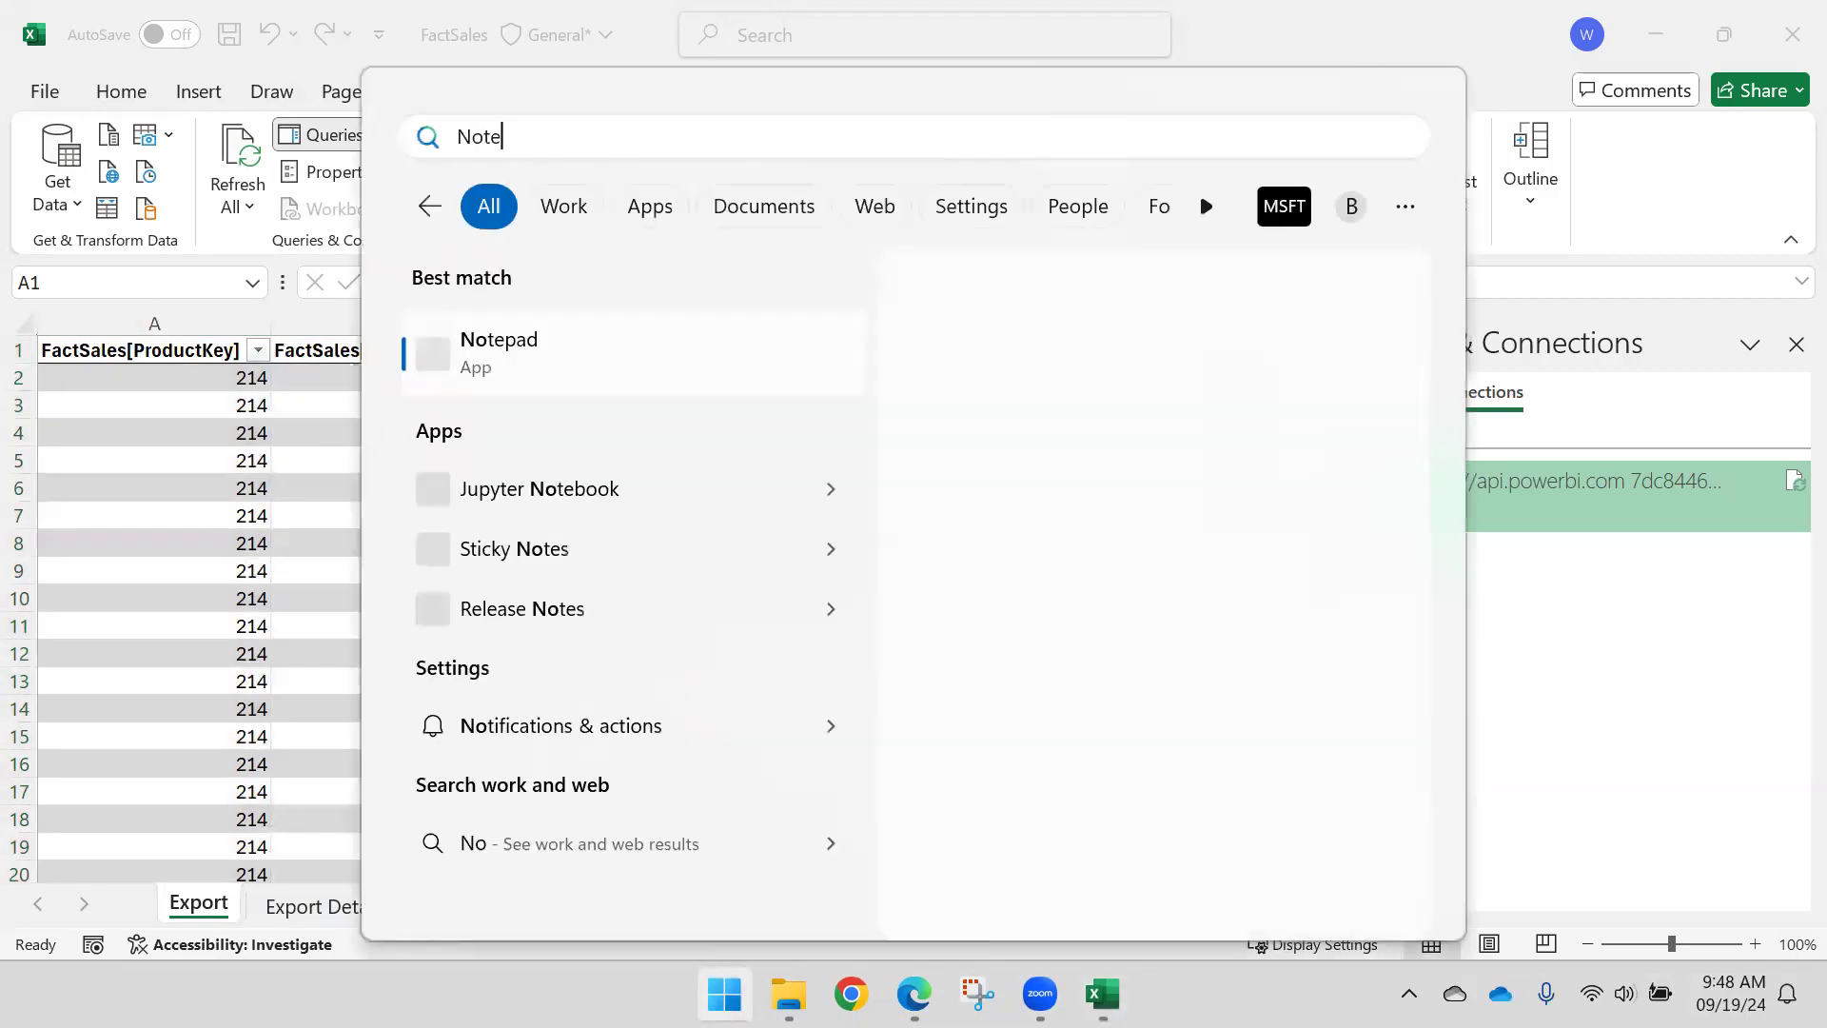
pyautogui.press('Return')
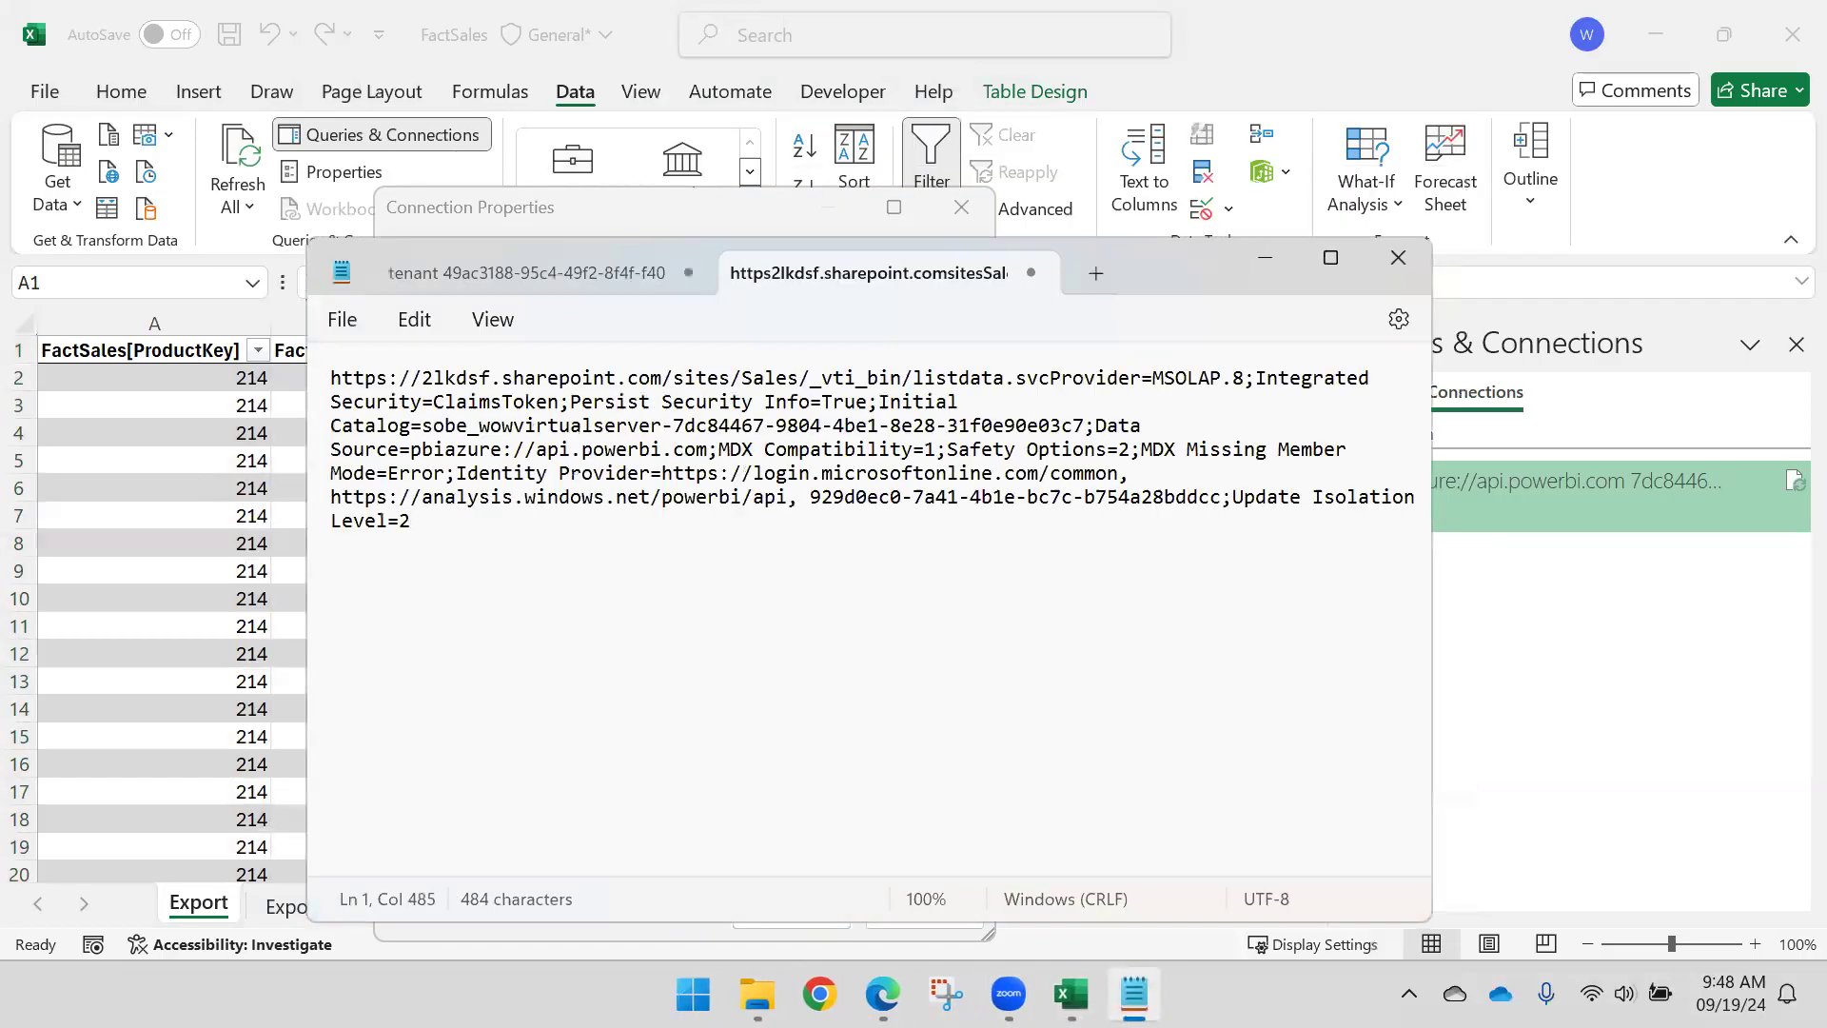
pyautogui.hotkey('ctrl', 'a')
pyautogui.hotkey('ctrl', 'c')
pyautogui.press('BackSpace')
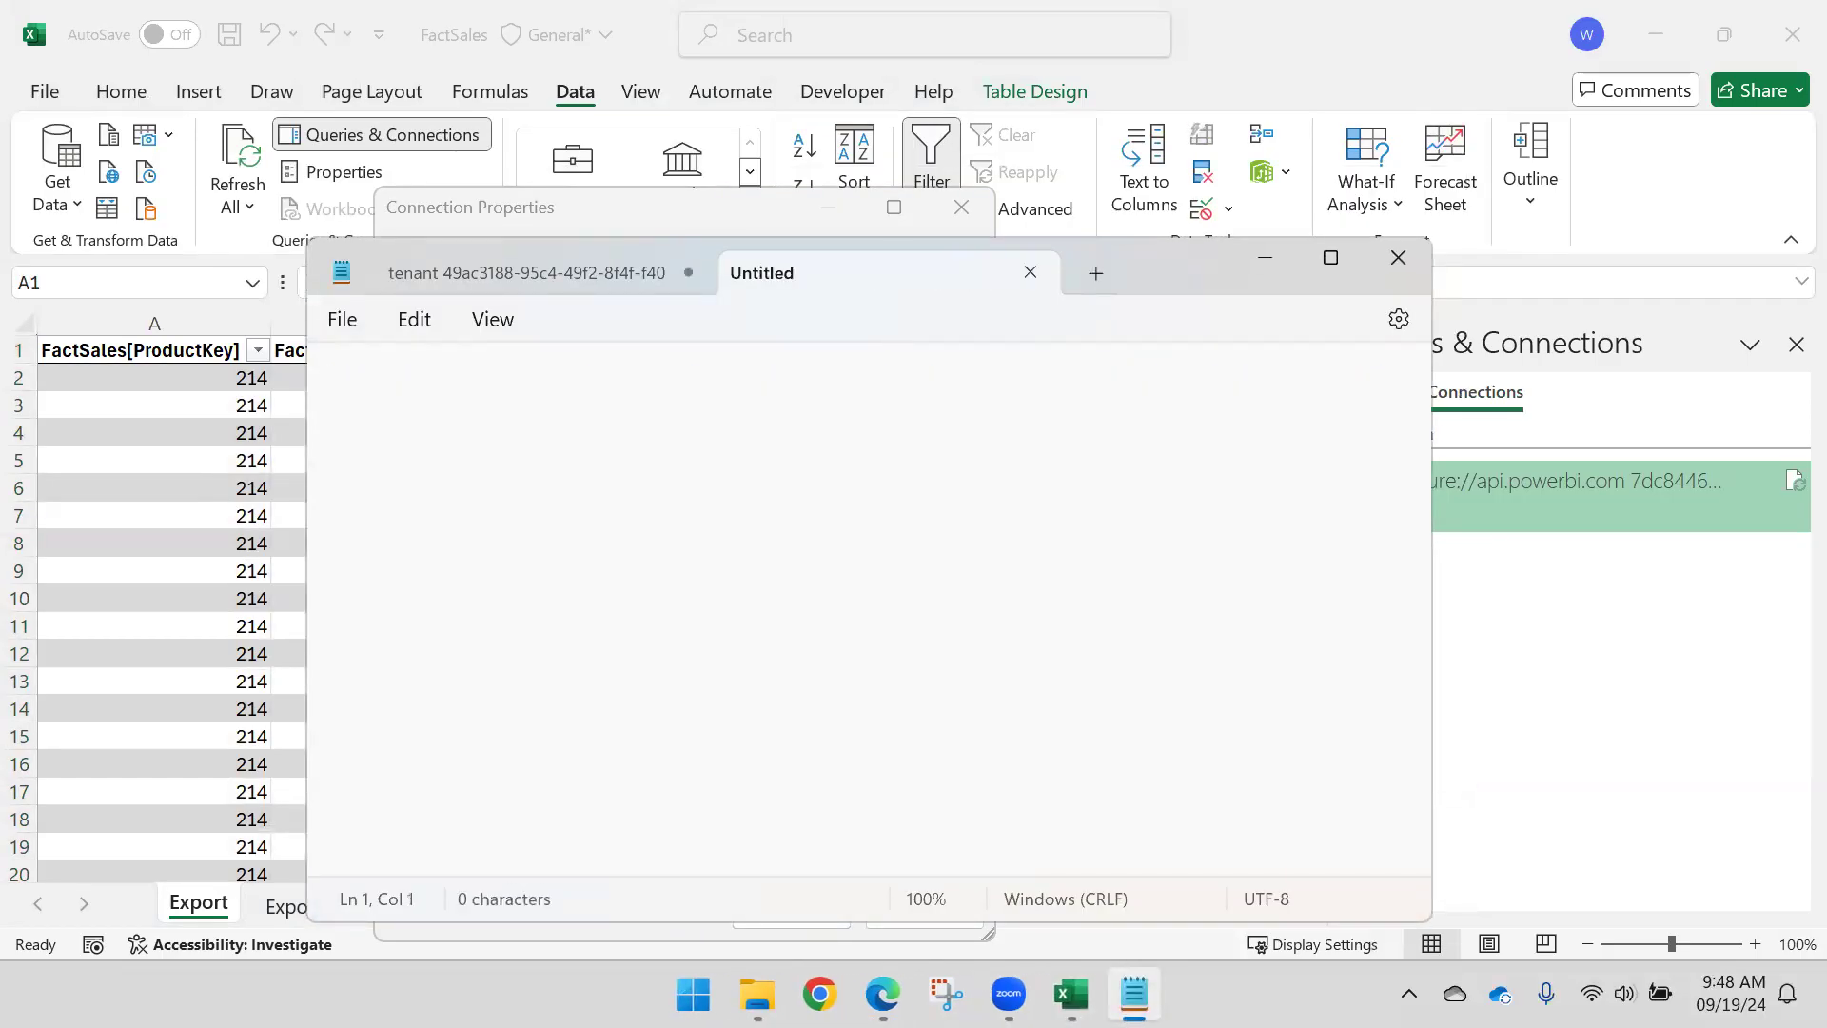
pyautogui.click(1029, 272)
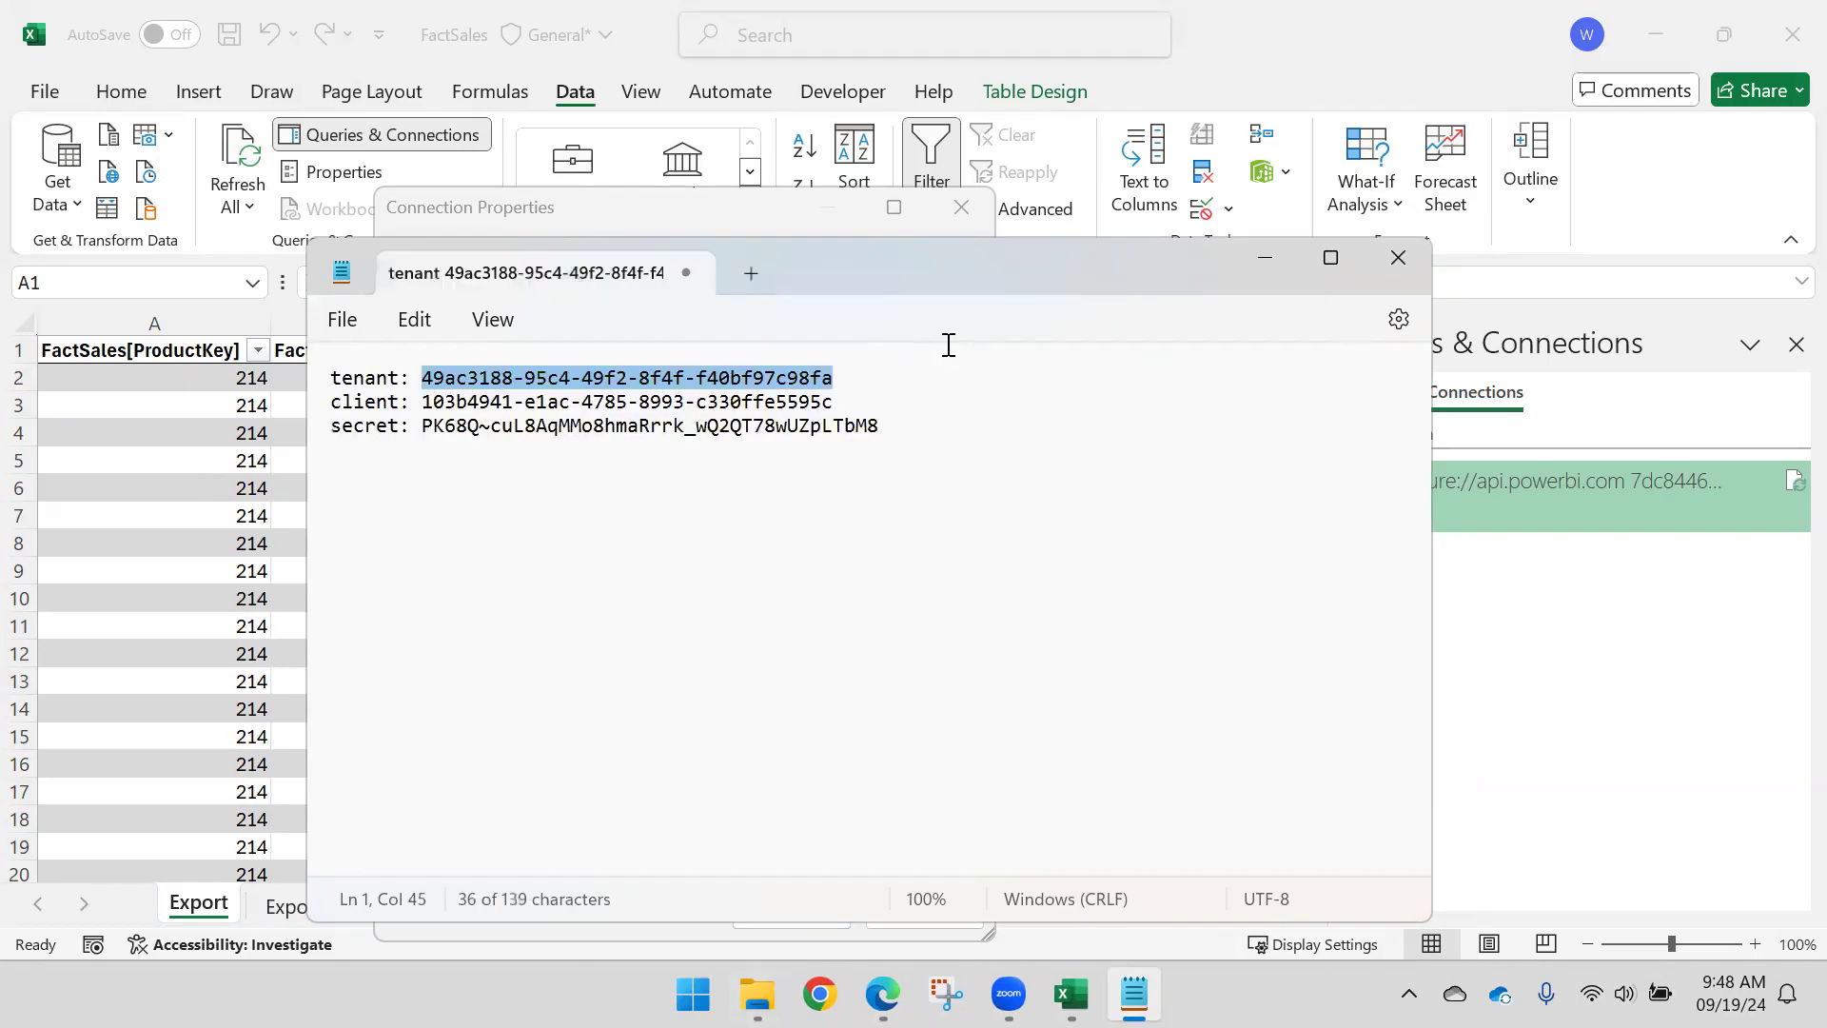
# Step: Paste the copied connection string into a new Notepad tab and maximize the window
pyautogui.click(749, 273)
pyautogui.hotkey('ctrl', 'v')
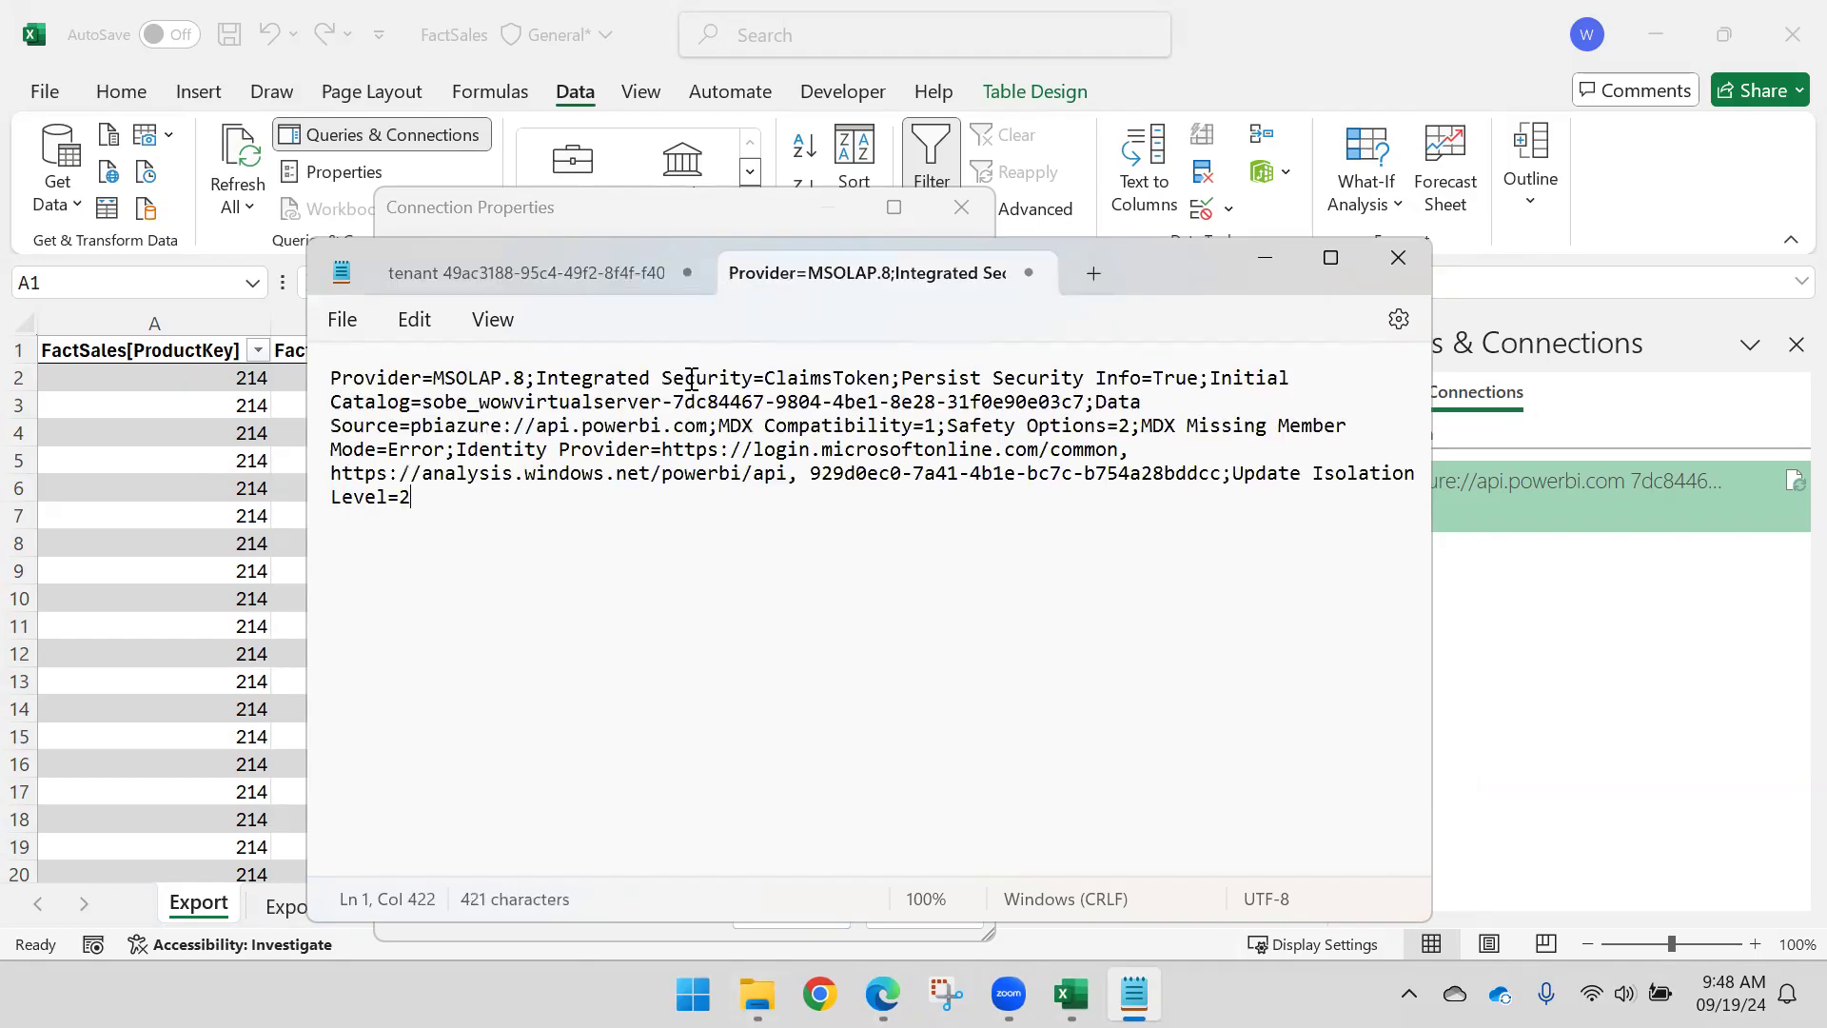
pyautogui.click(1328, 255)
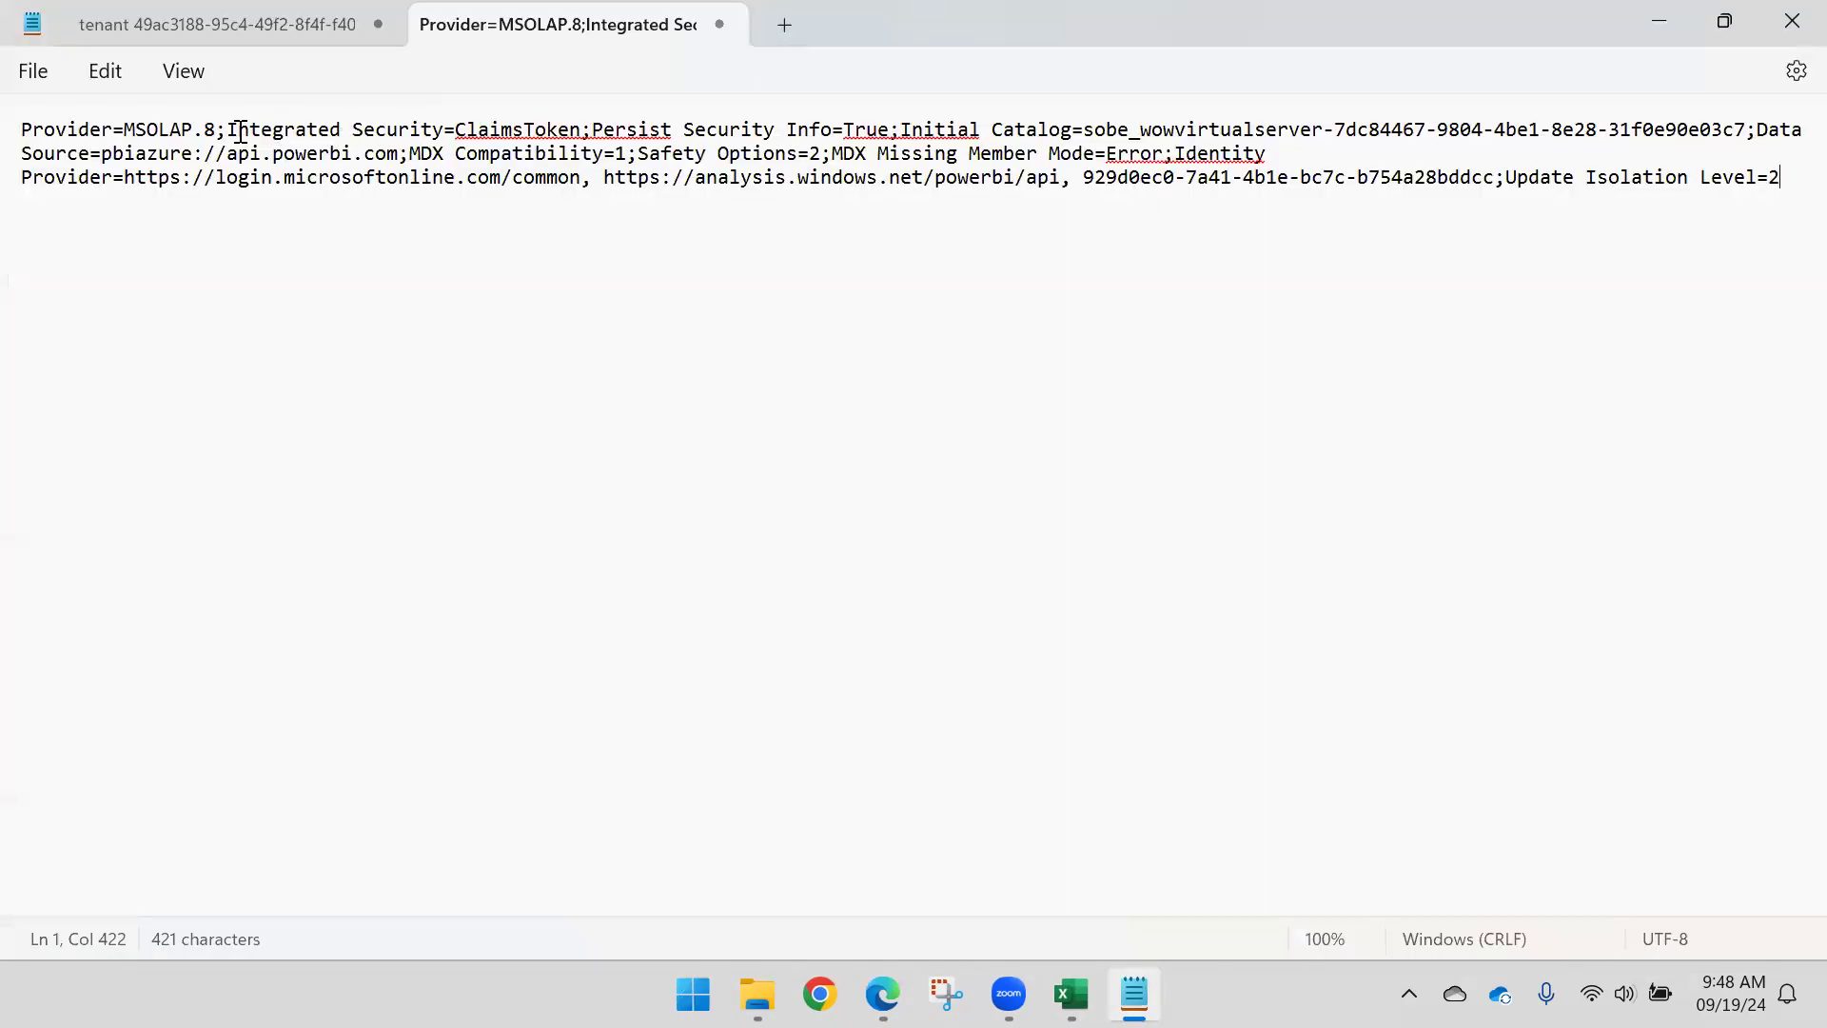
# Step: Delete the Integrated Security and Persist Security Info settings from the connection string, and select all the remaining text
pyautogui.moveTo(228, 131); pyautogui.dragTo(892, 138)
pyautogui.press('Delete')
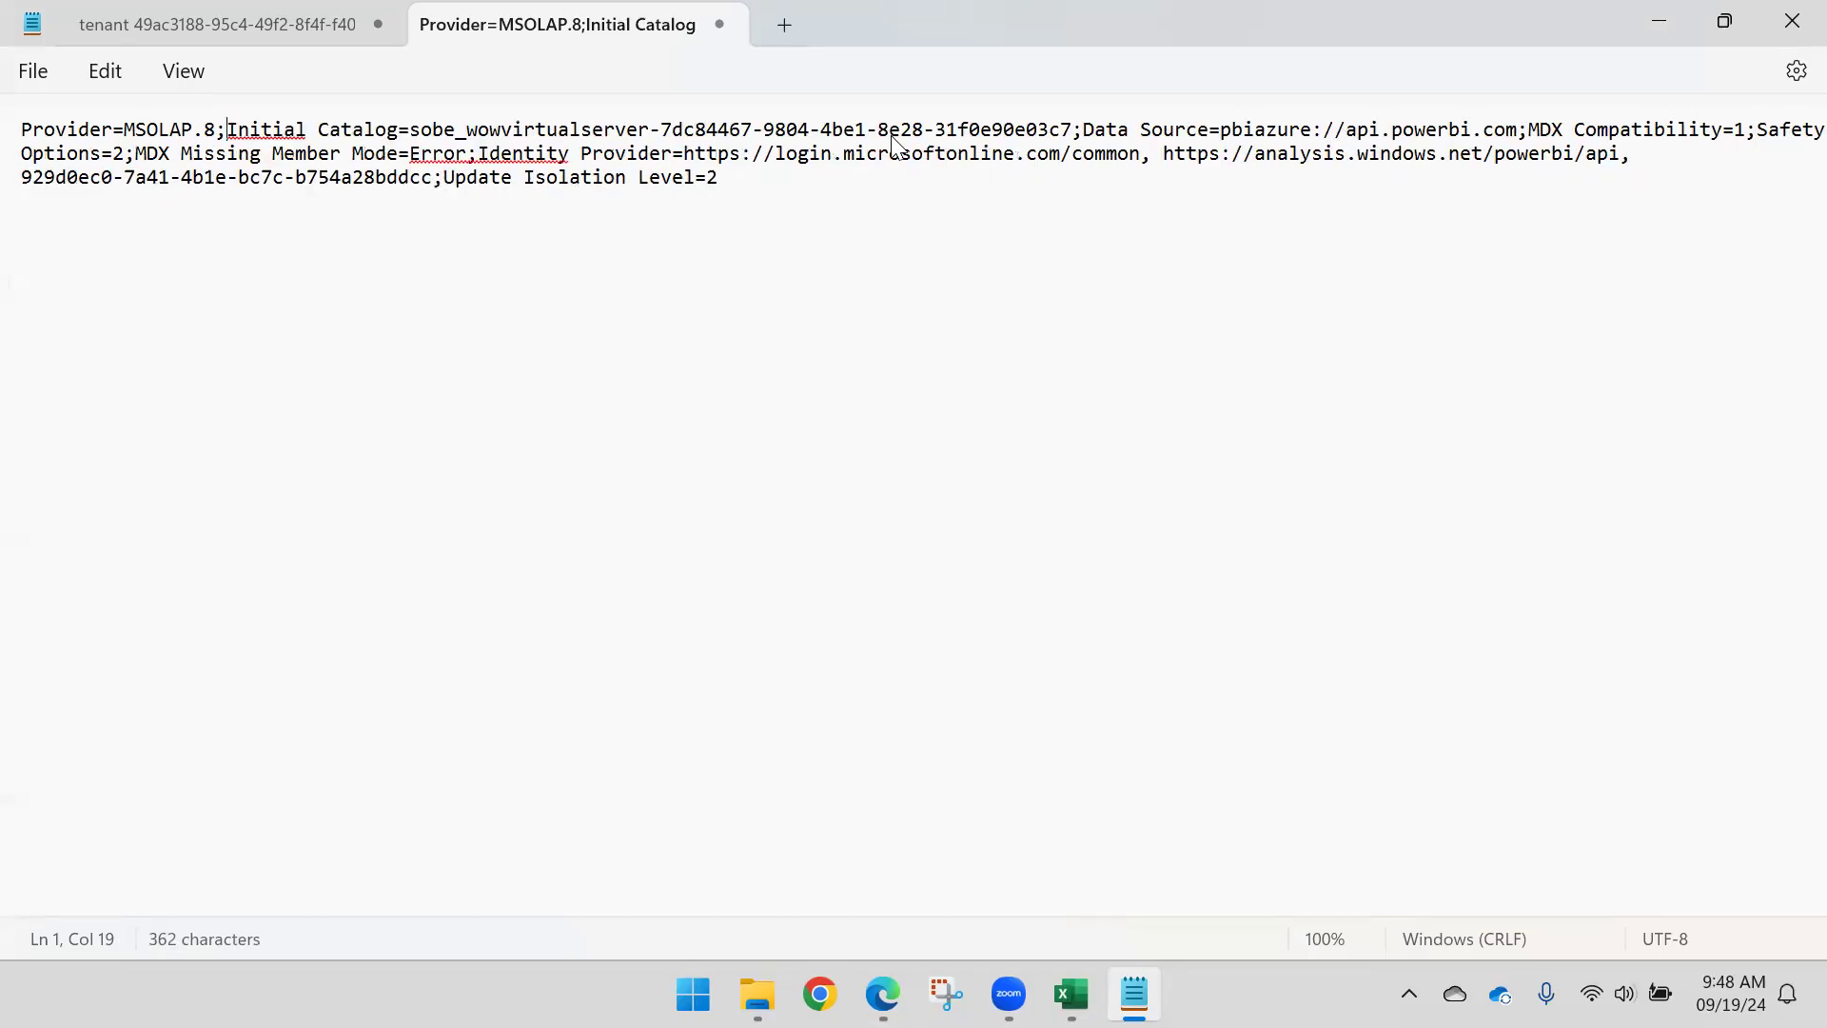
pyautogui.moveTo(729, 177); pyautogui.dragTo(3, 67)
# Step: Launch Power BI Desktop and start a blank report
pyautogui.click(692, 994)
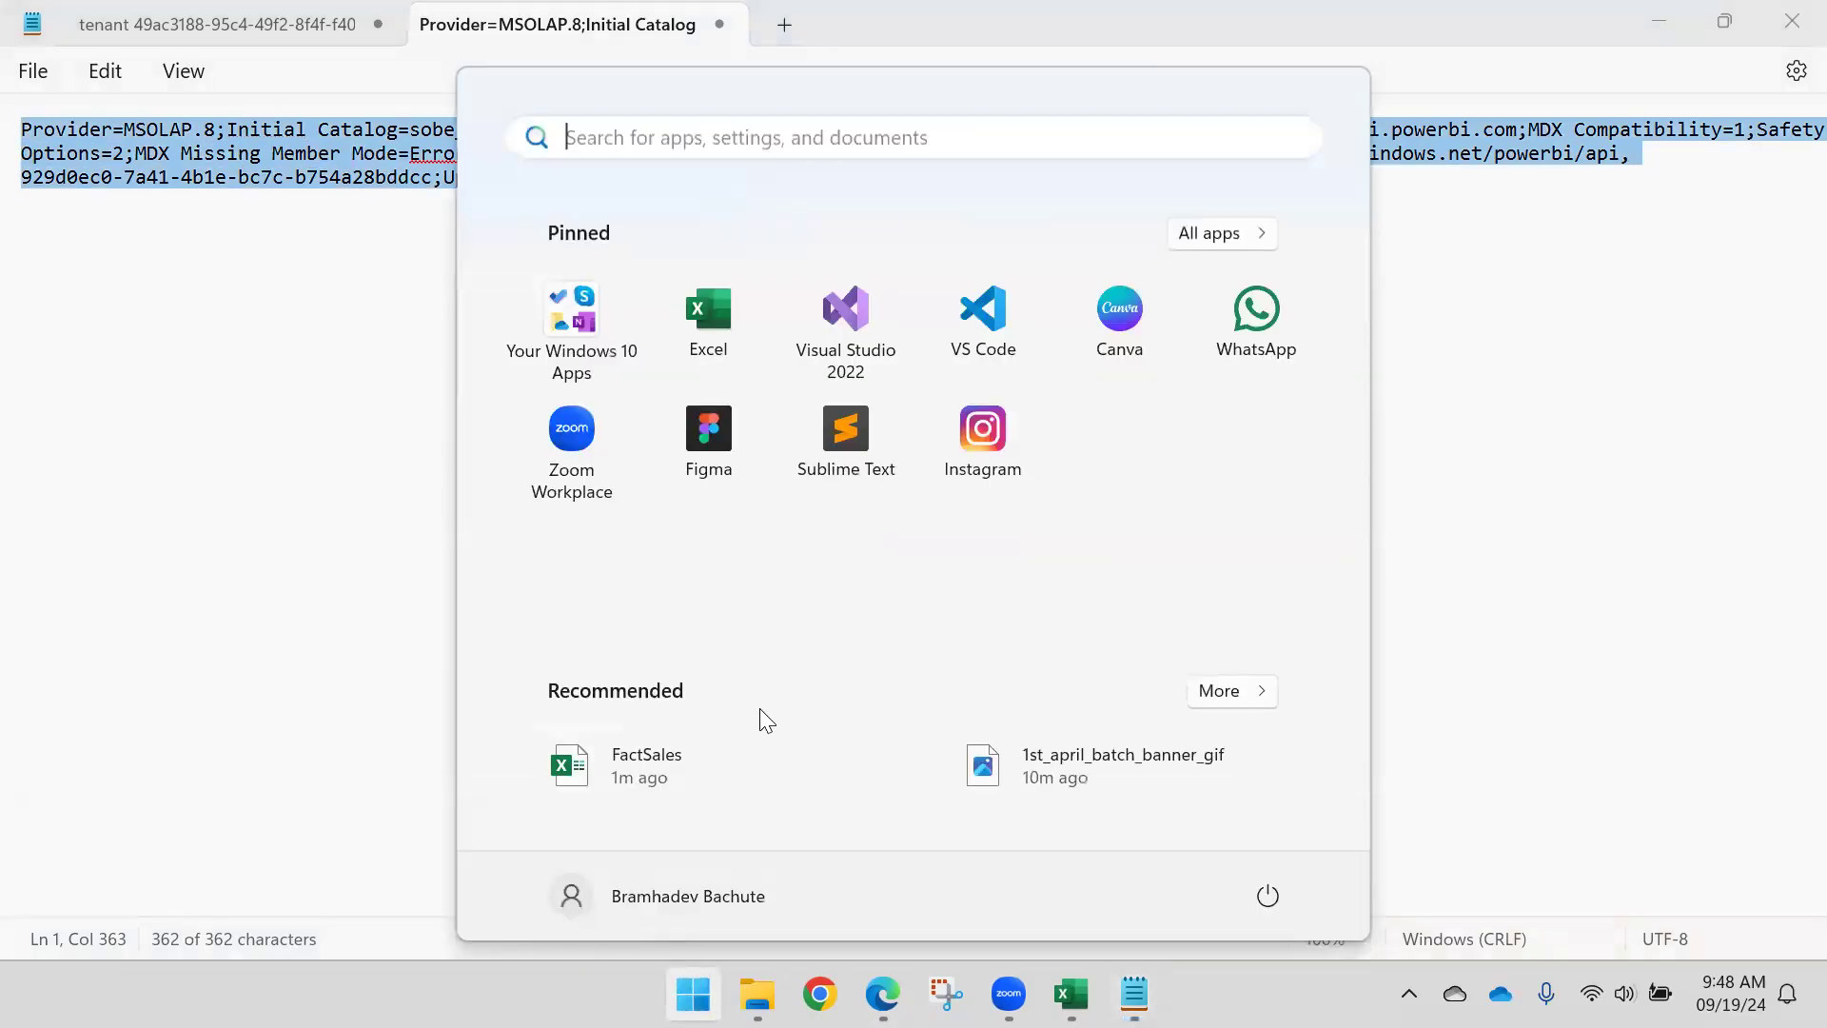
pyautogui.write('Power')
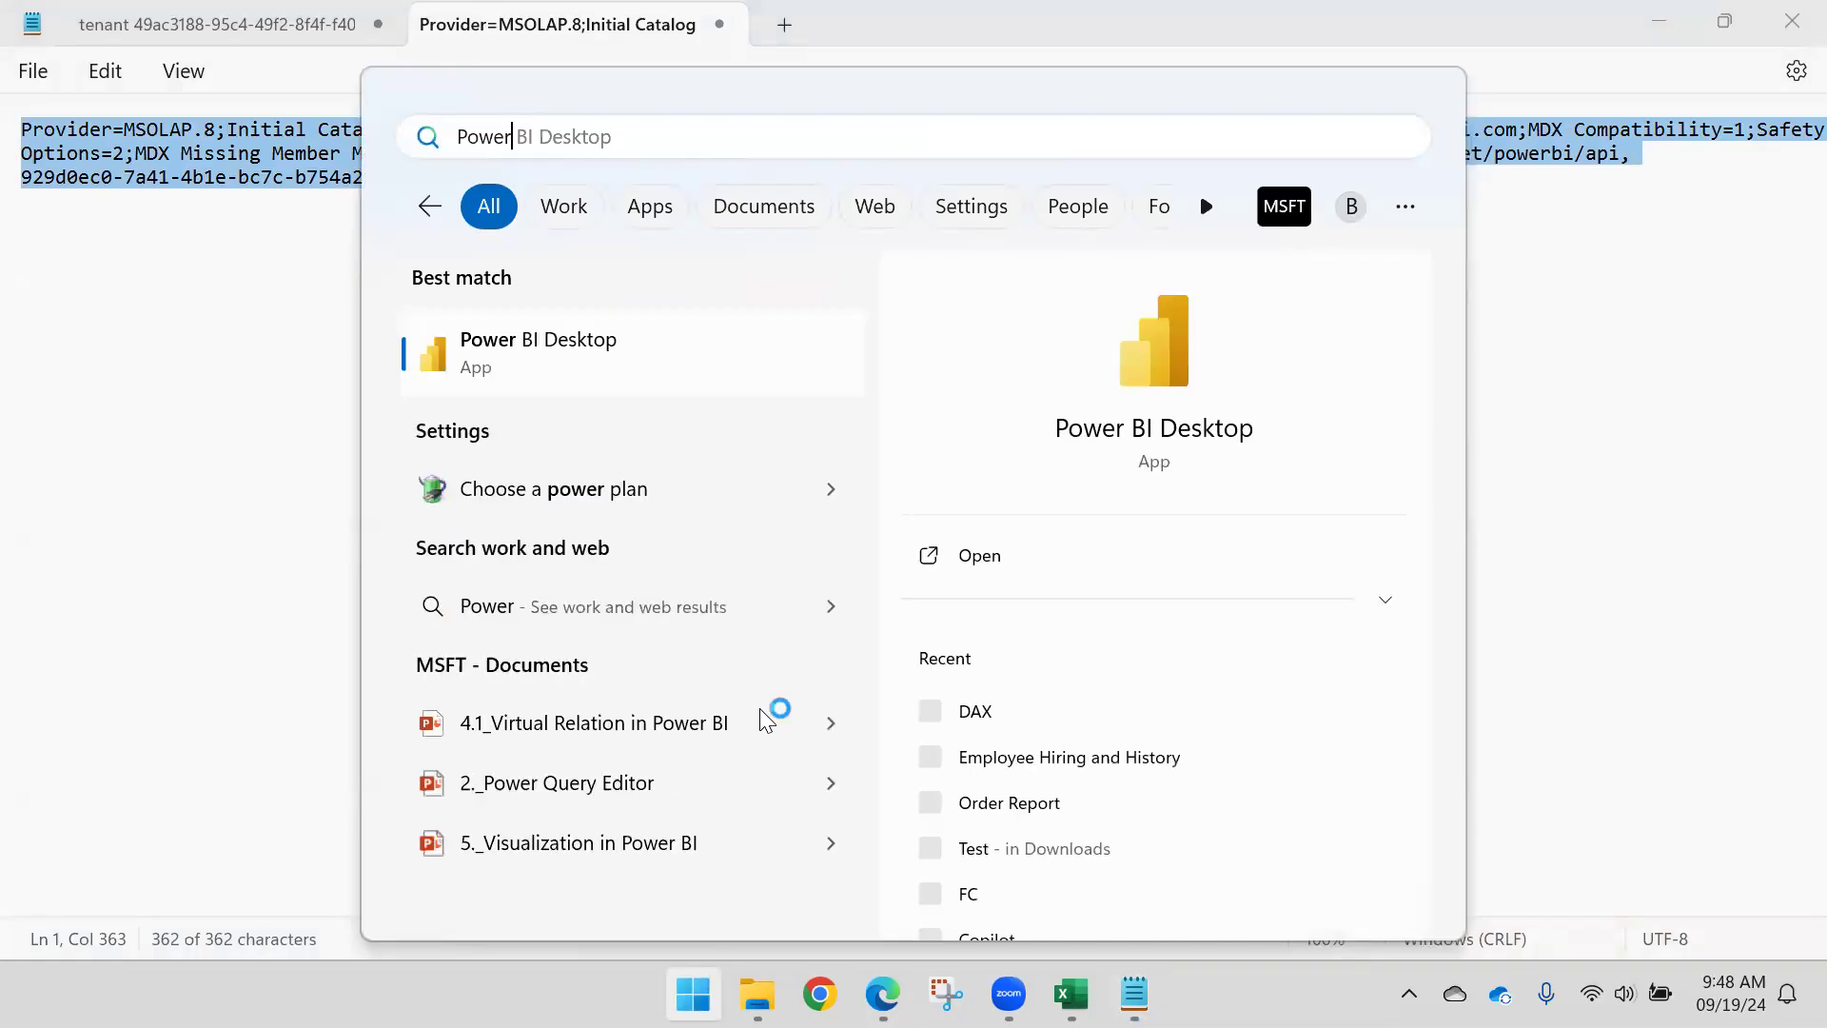
pyautogui.press('Return')
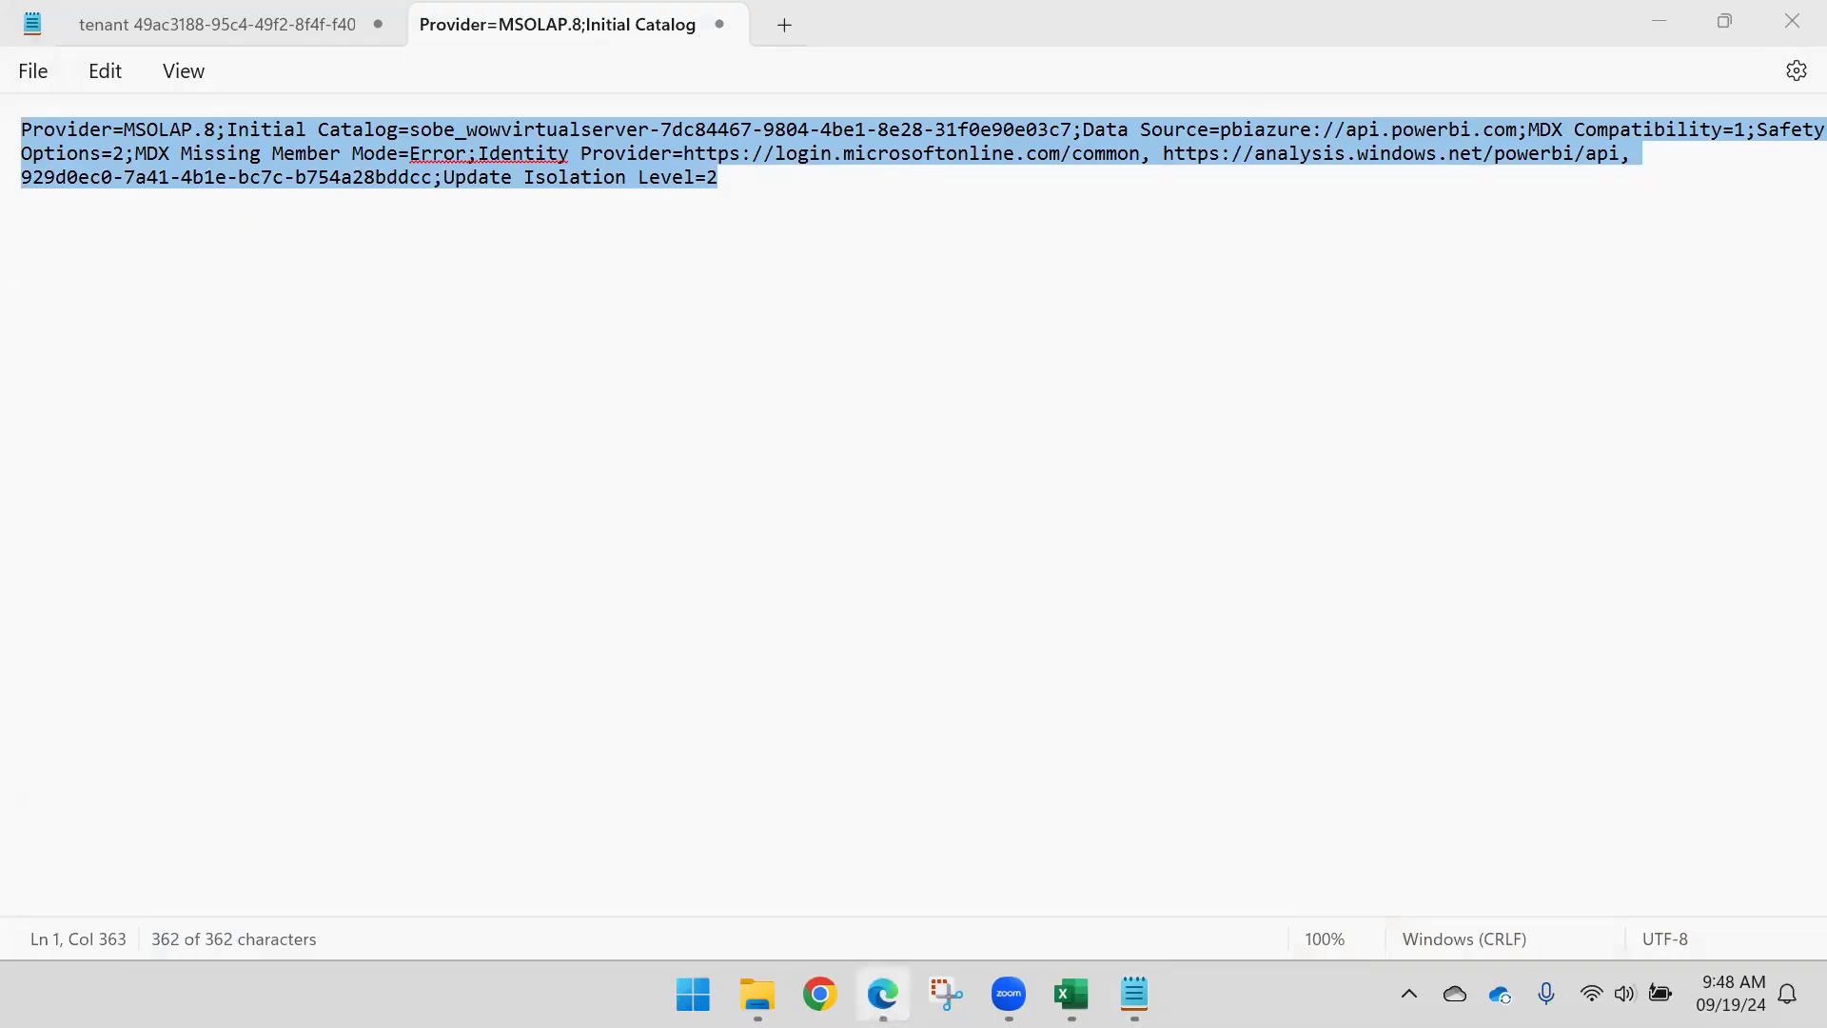
pyautogui.click(883, 994)
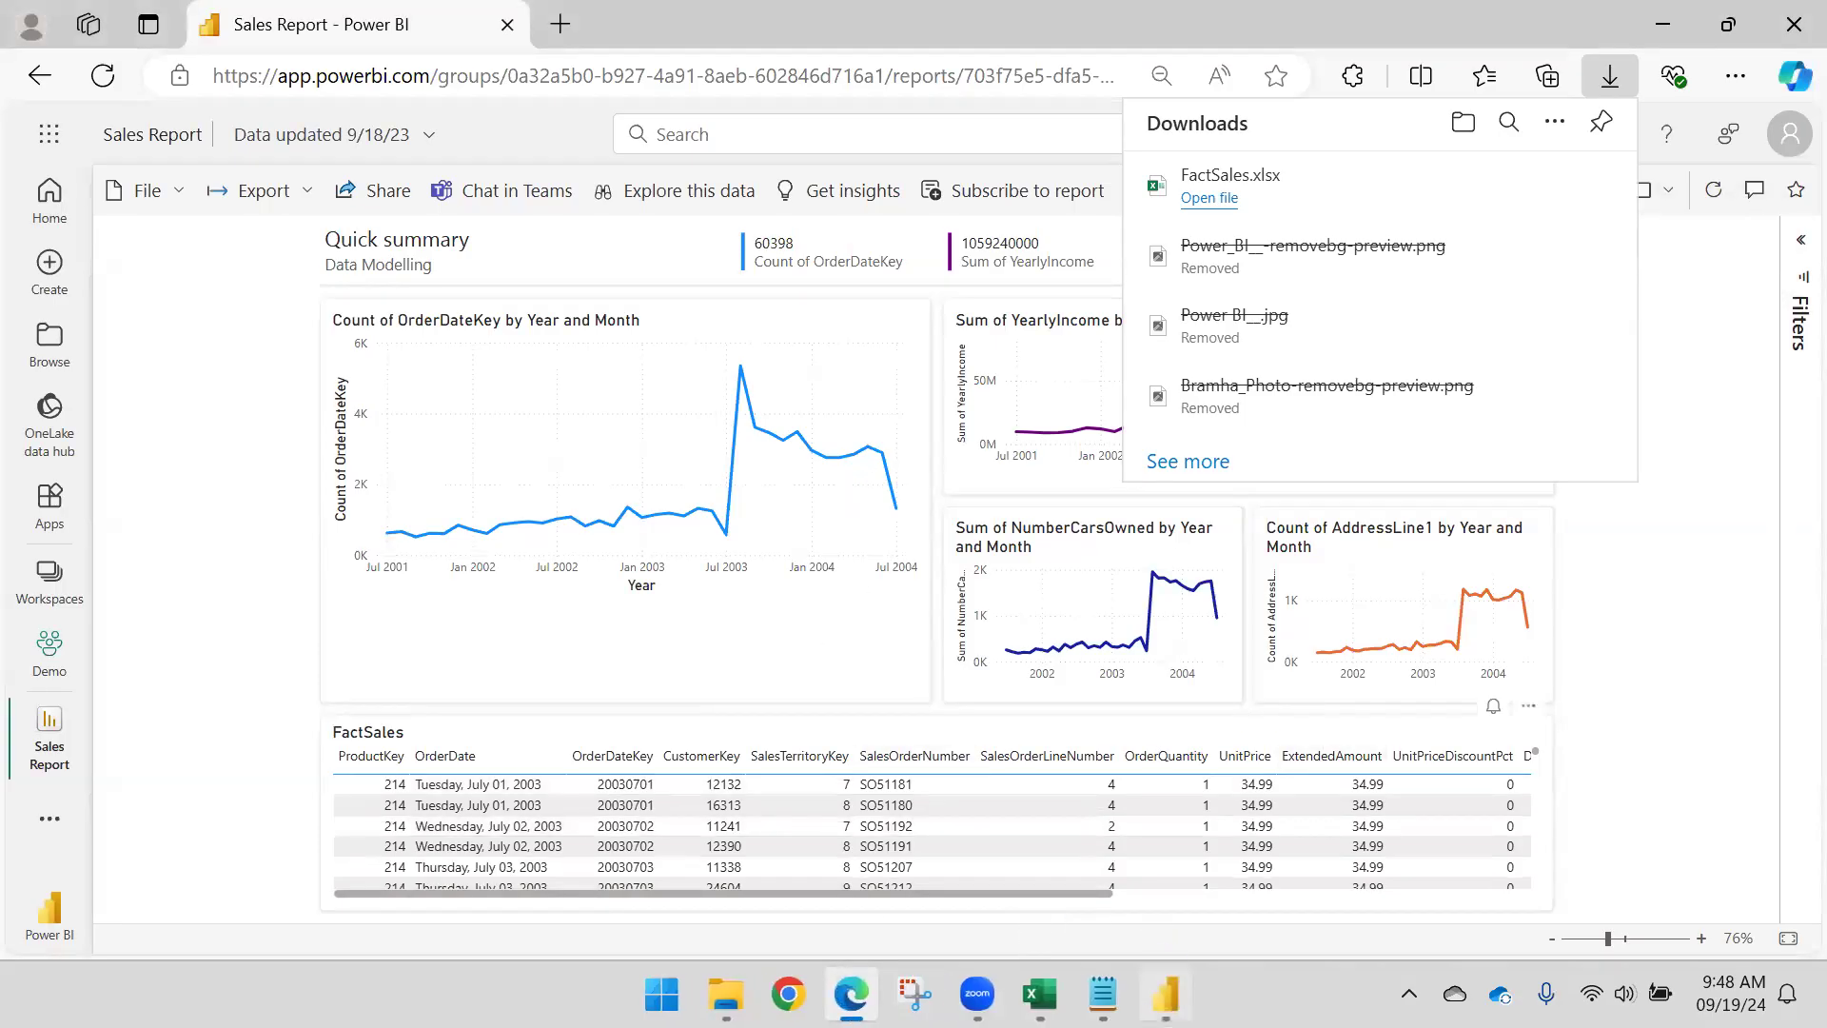
pyautogui.moveTo(1151, 989)
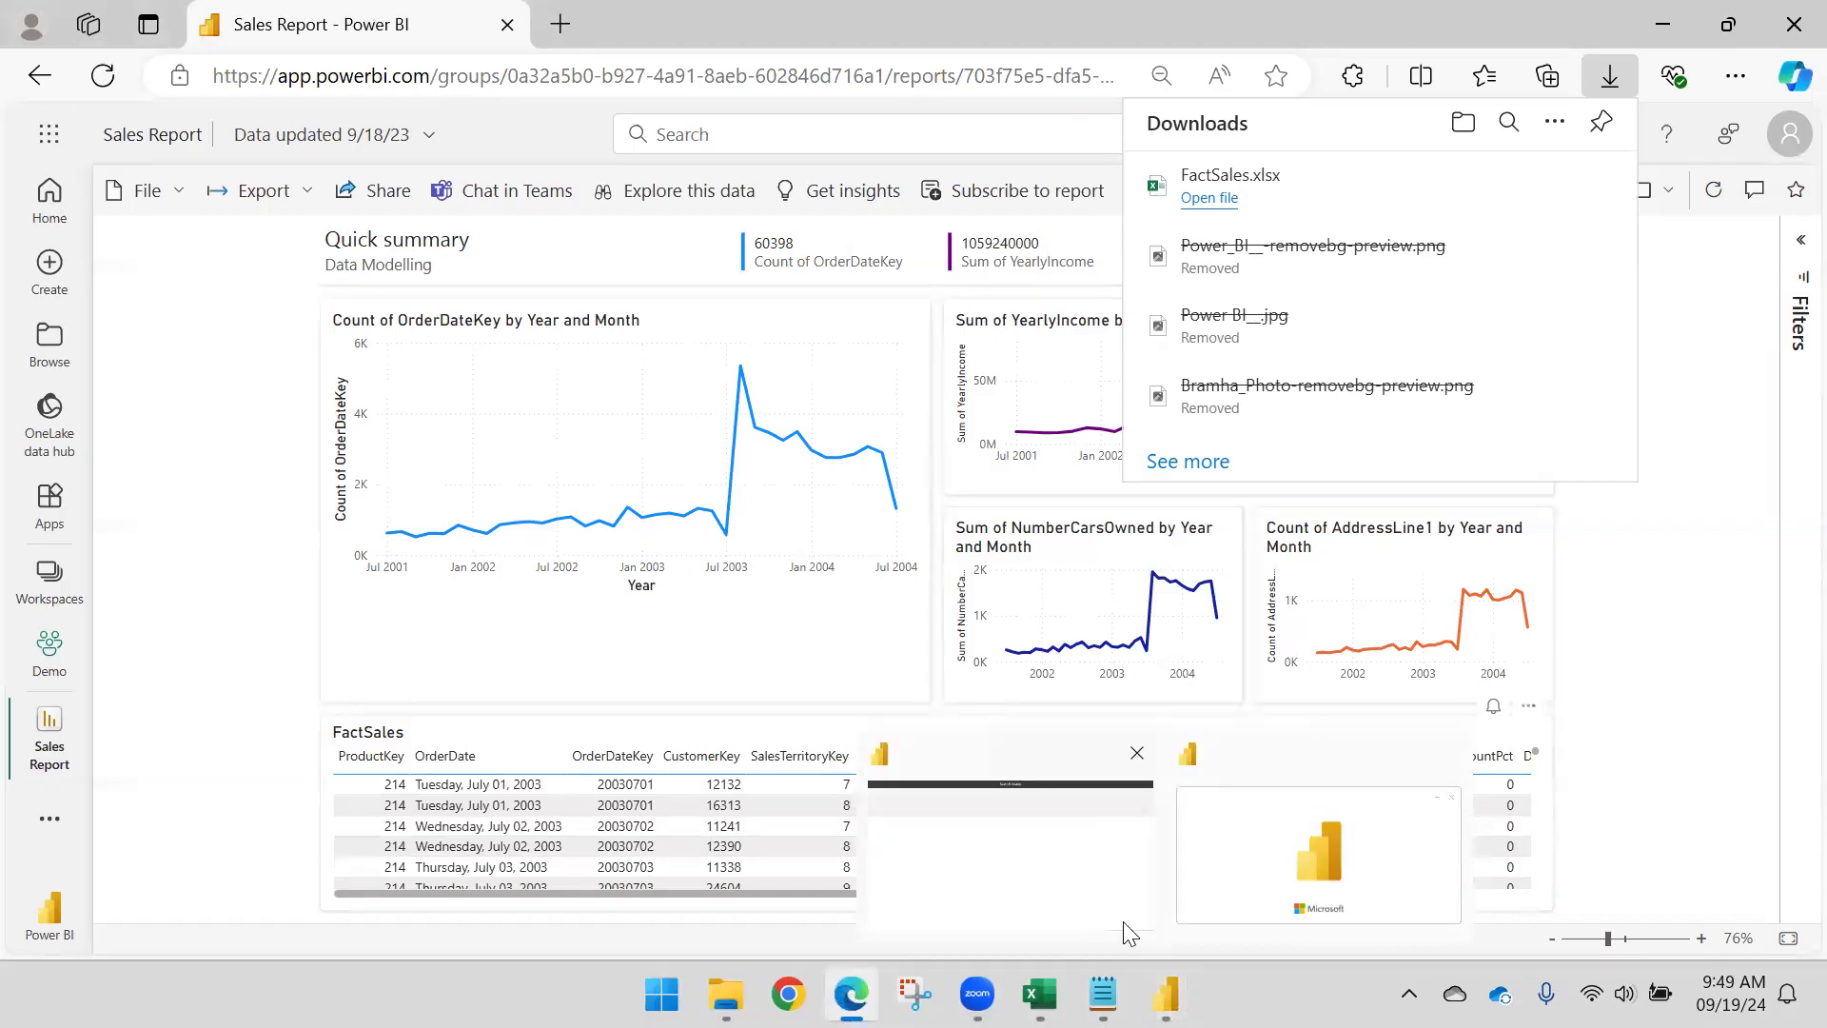
pyautogui.moveTo(1227, 818)
pyautogui.click(1240, 811)
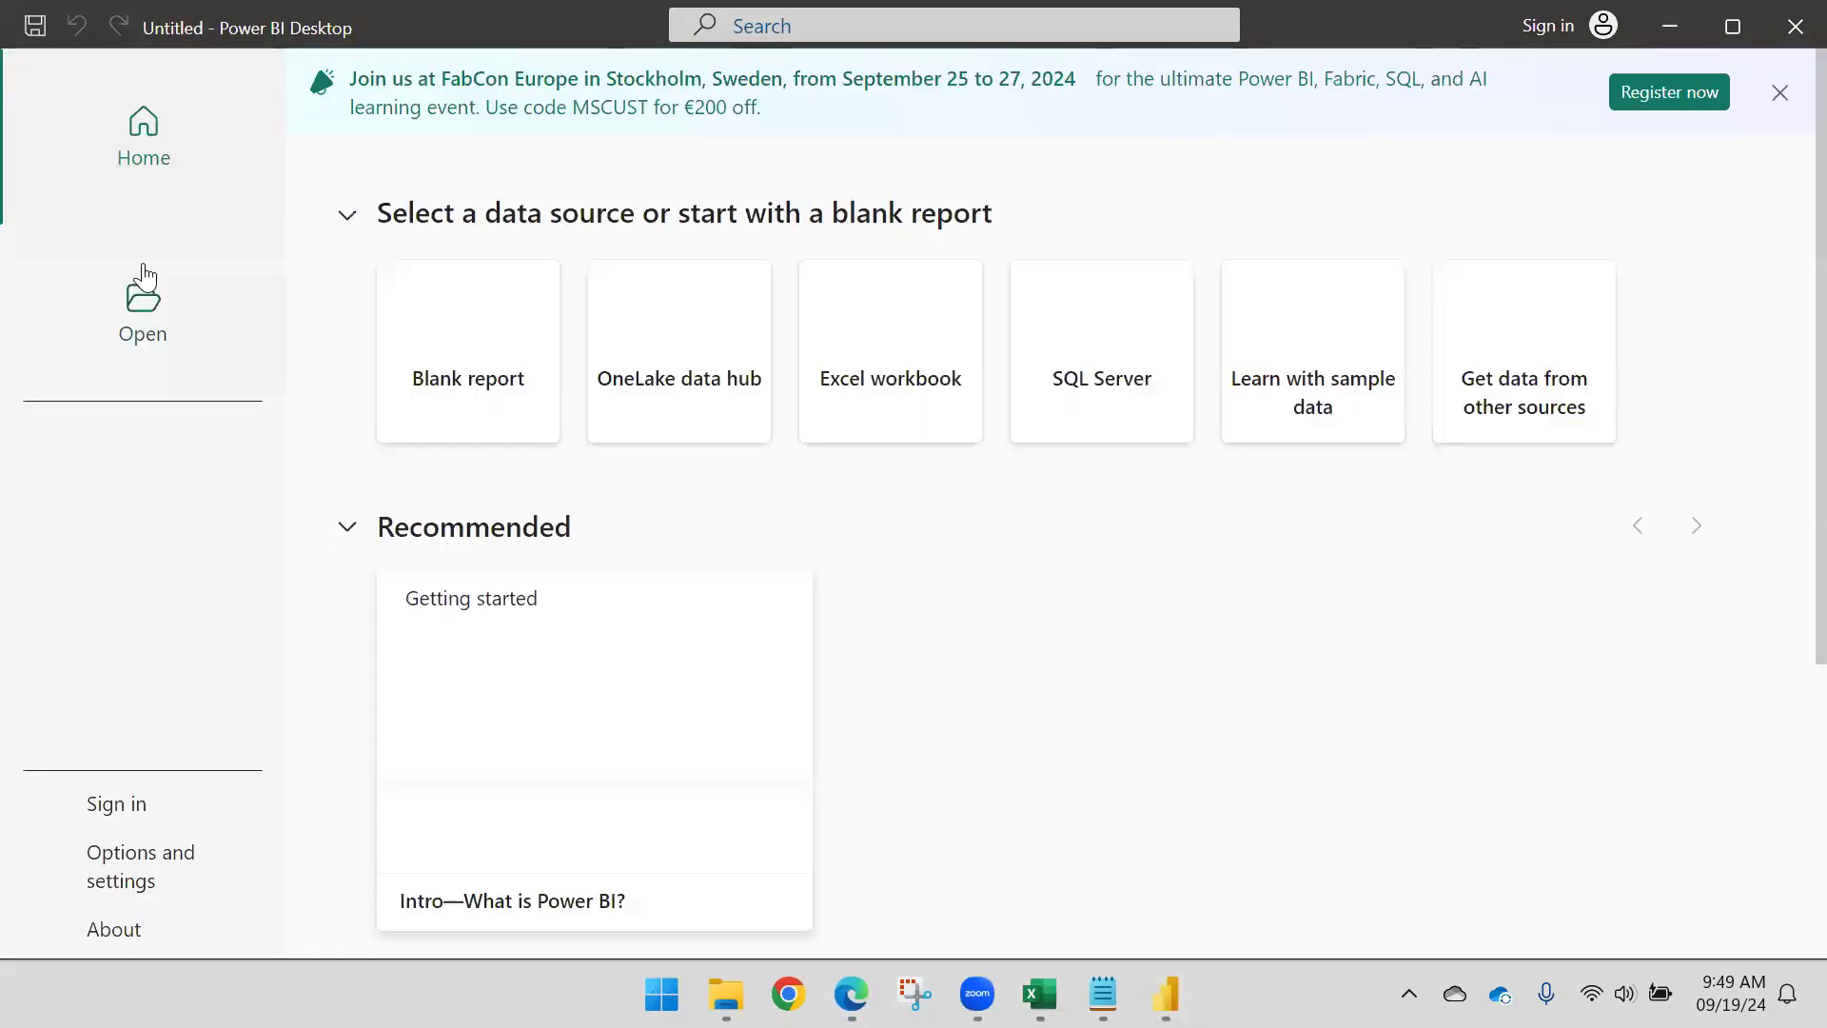
pyautogui.click(449, 408)
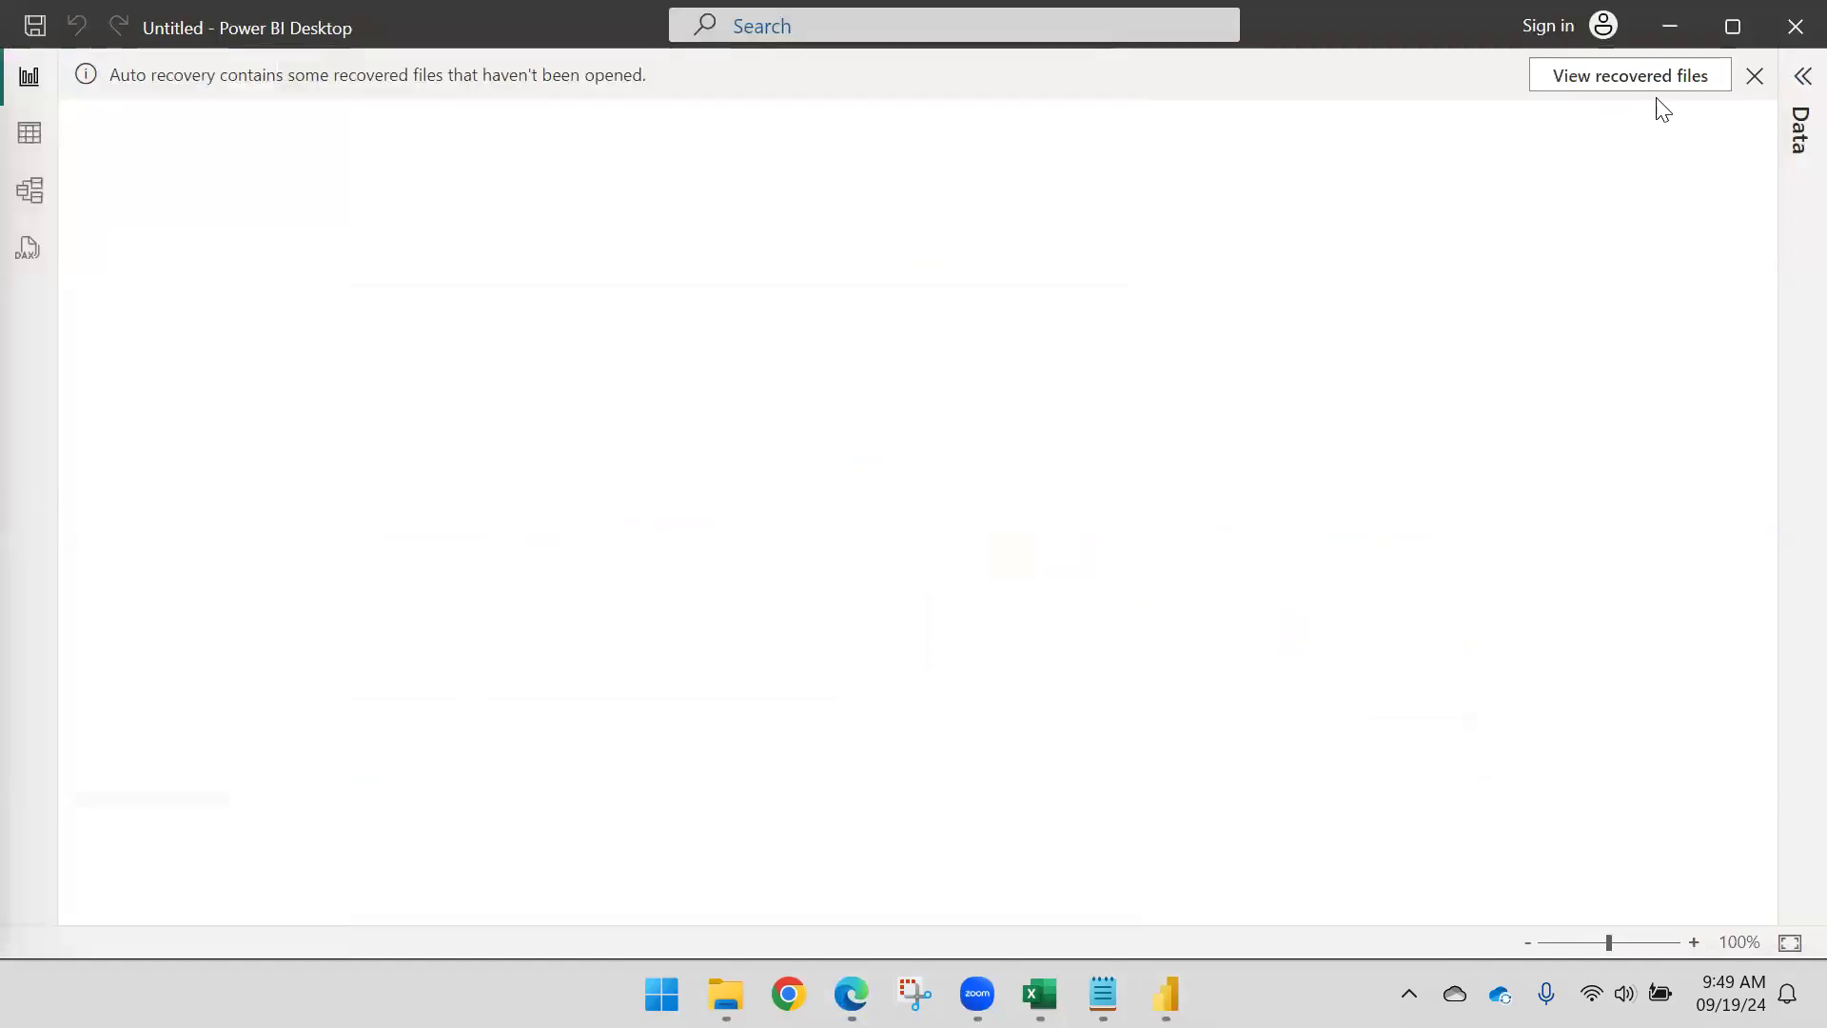
# Step: Discard the auto-recovered files instead of keeping them for viewing at the next start
pyautogui.click(1752, 257)
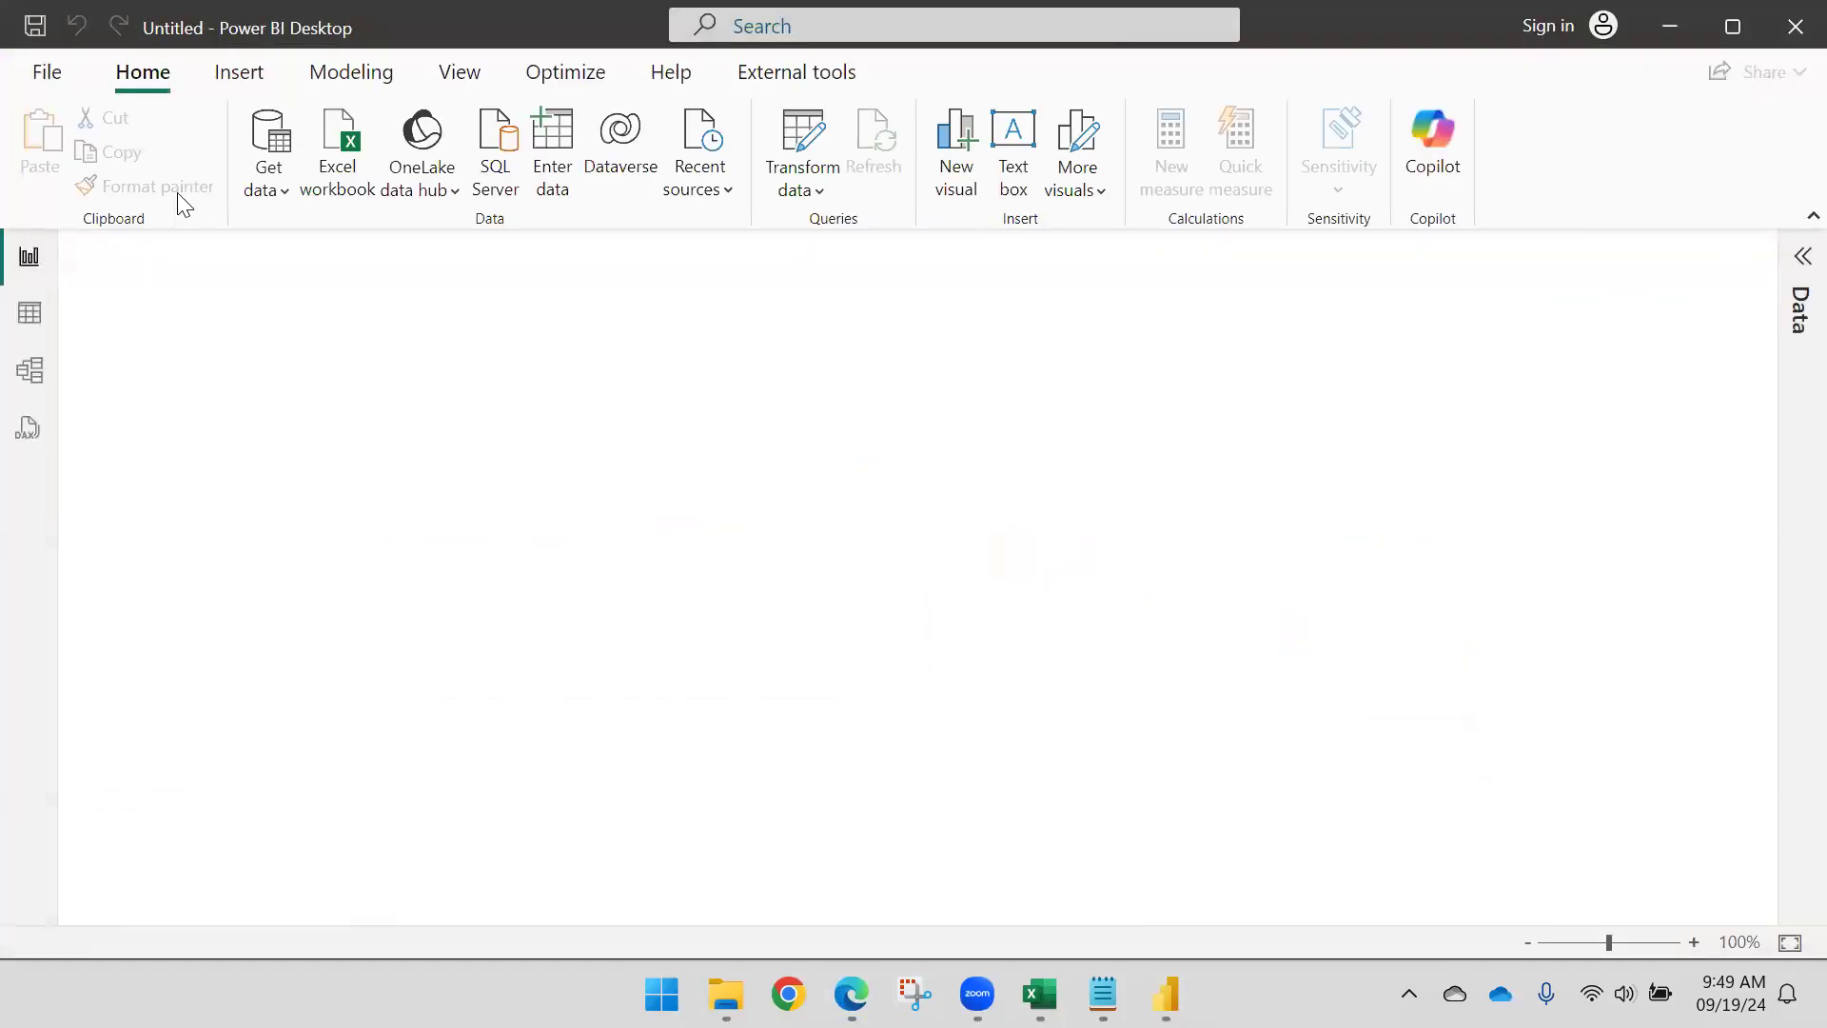
pyautogui.click(266, 195)
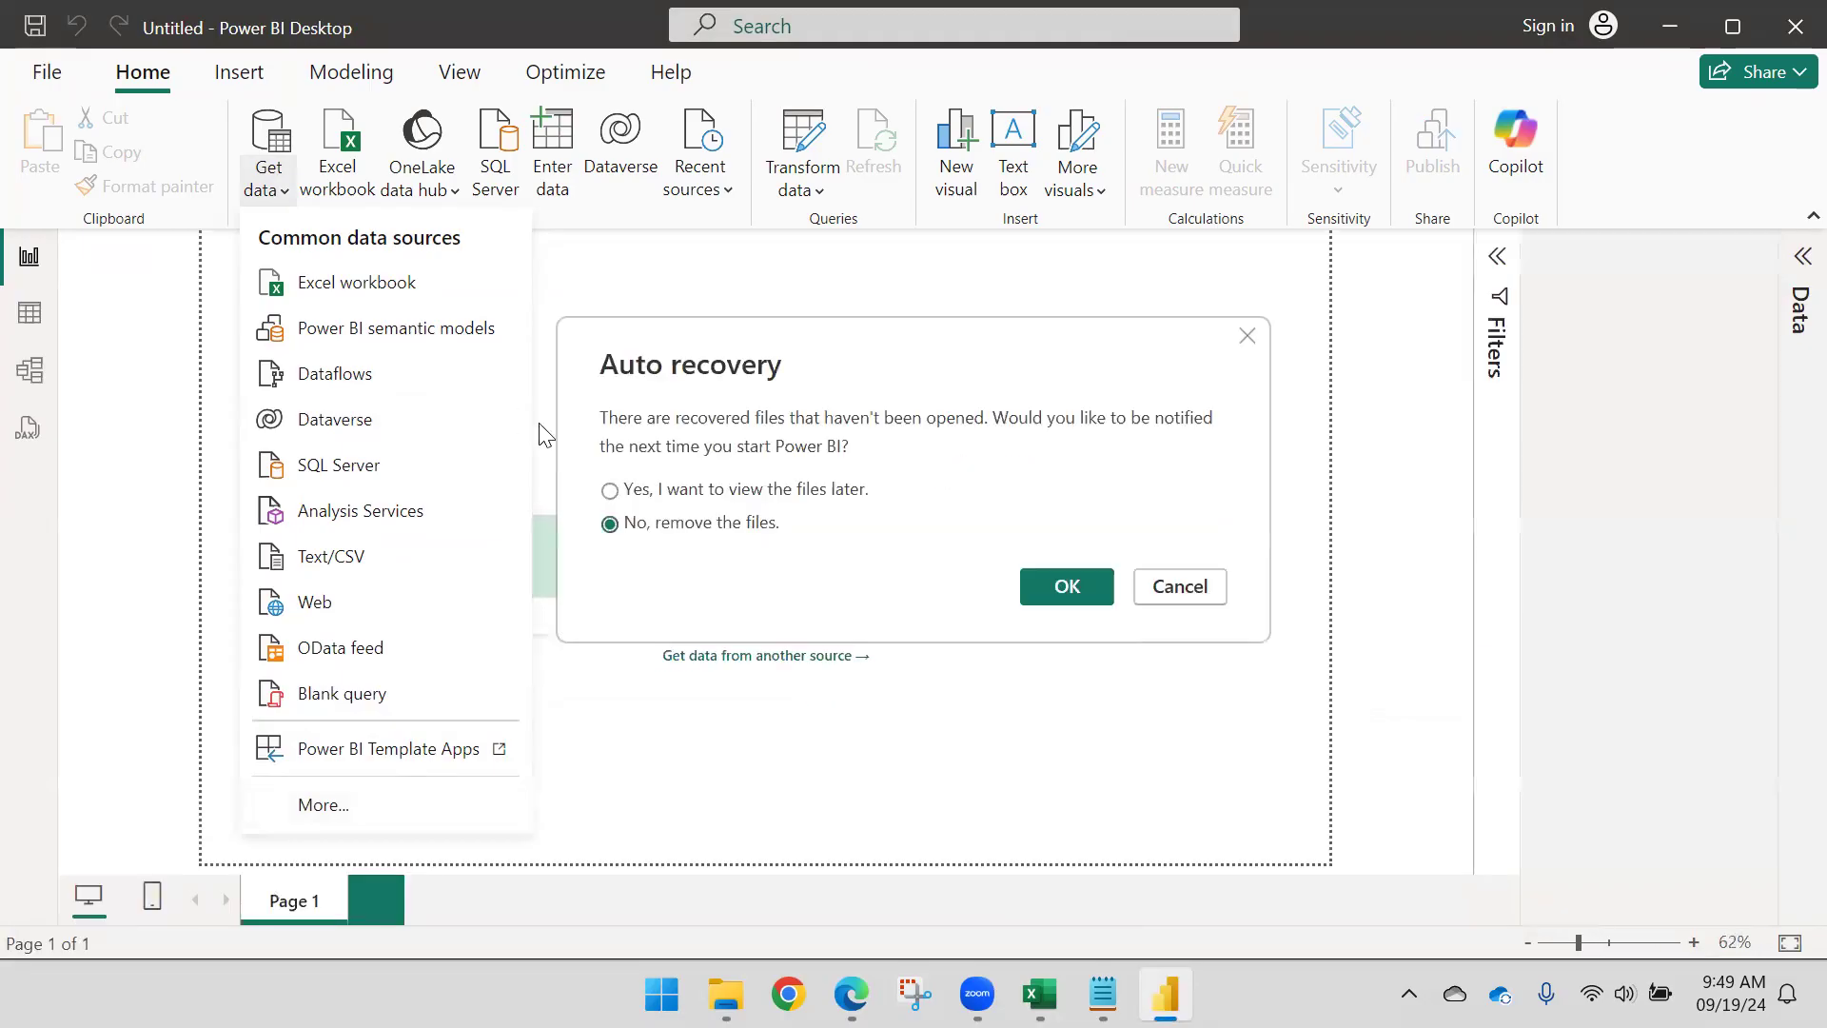
pyautogui.click(1067, 599)
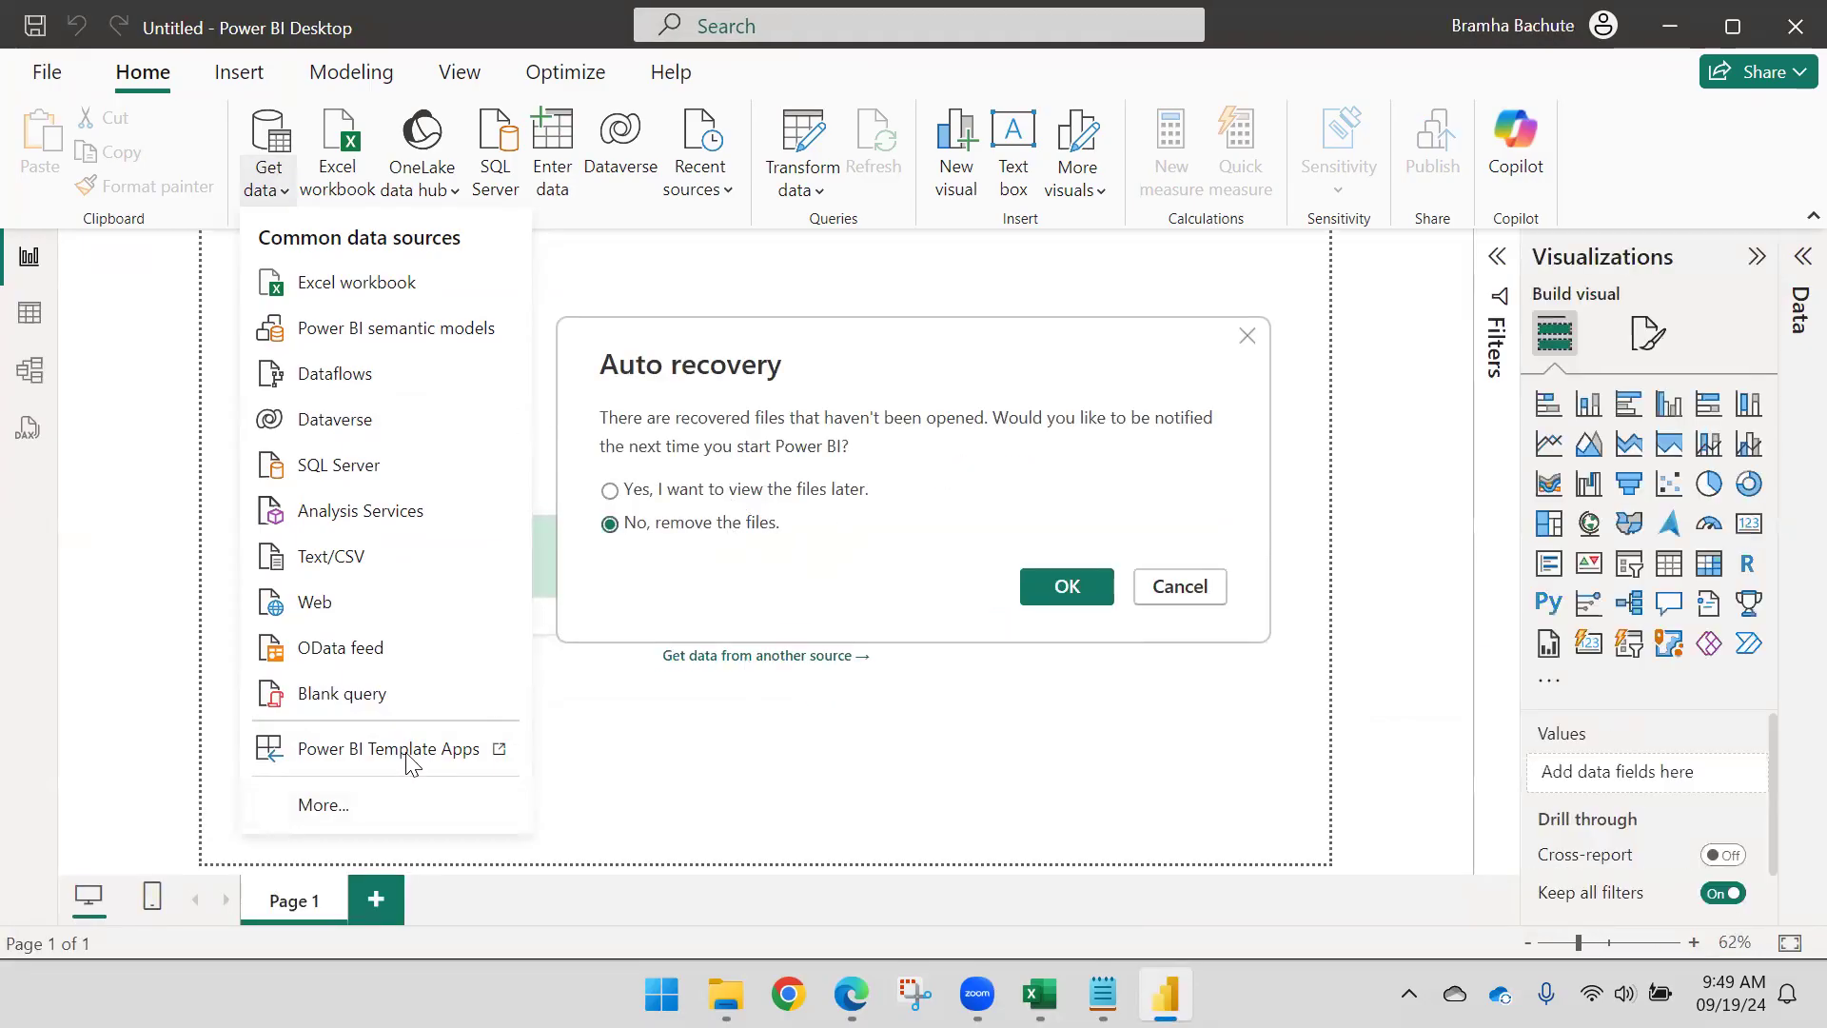
# Step: Find the OLE DB connector in the full list of data sources by searching for "OLE", and connect with it
pyautogui.click(348, 809)
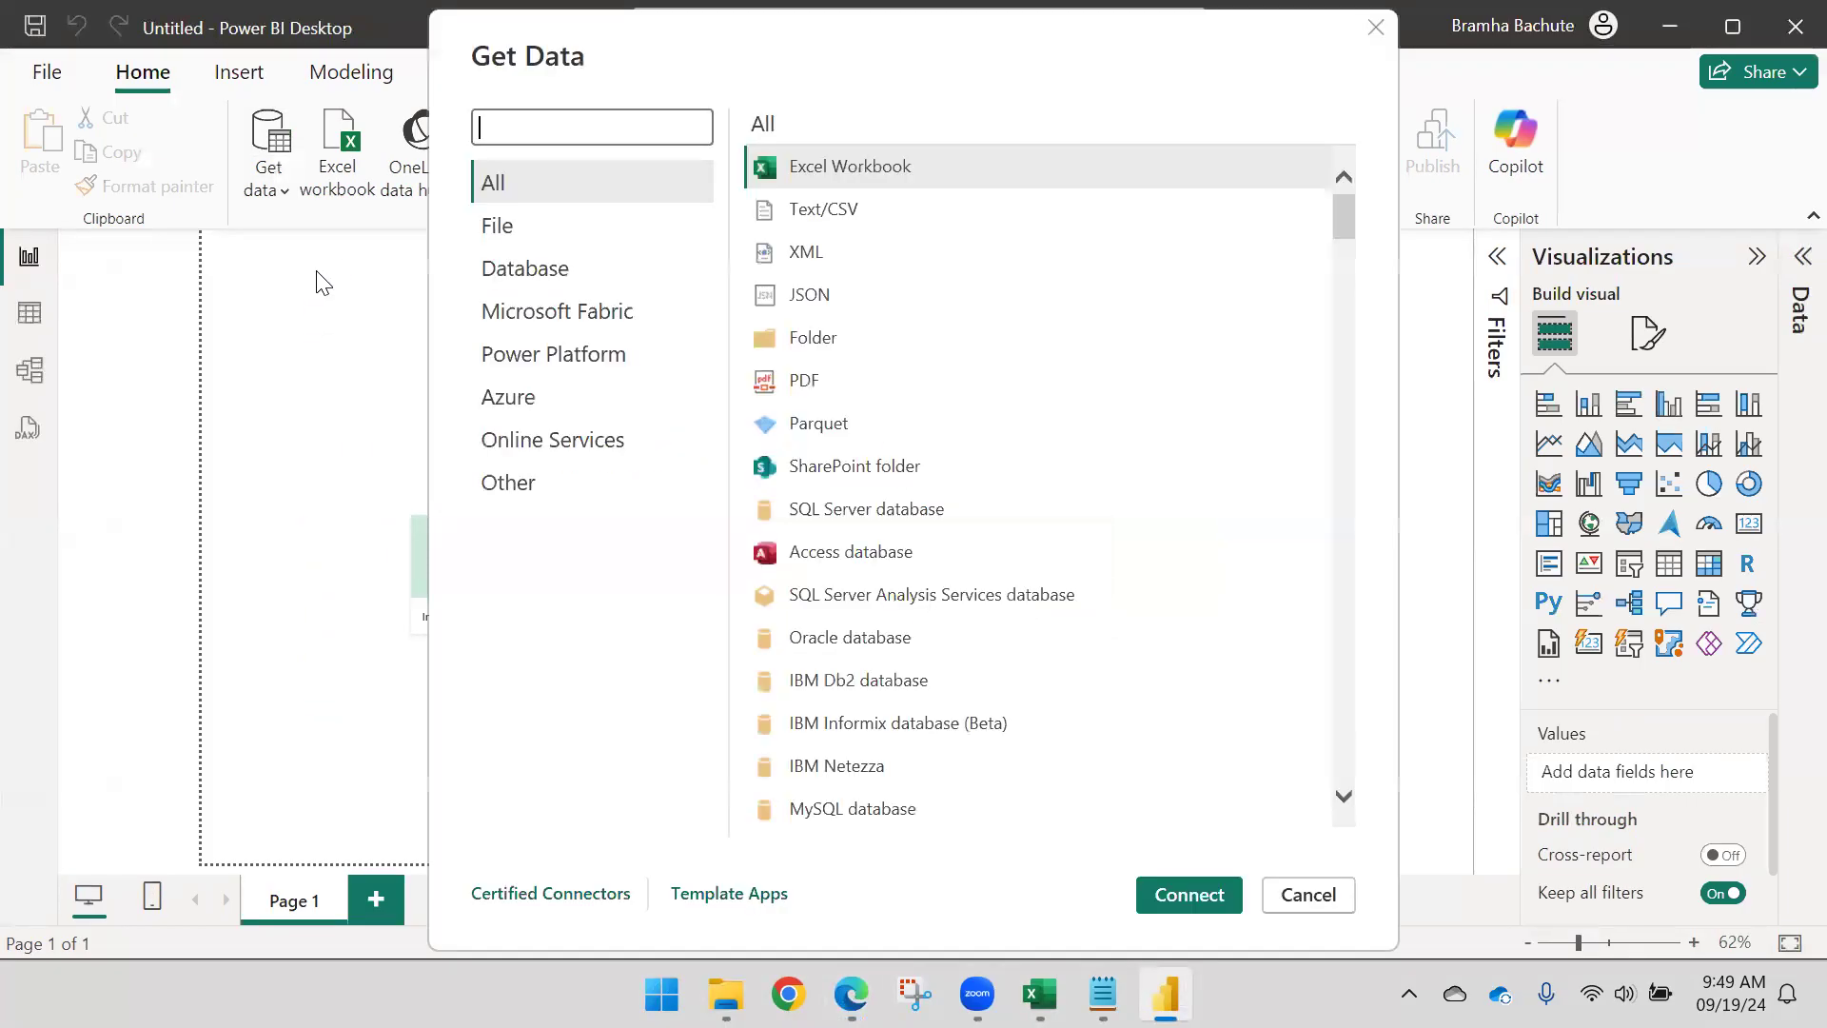
pyautogui.click(630, 114)
pyautogui.write('ILE')
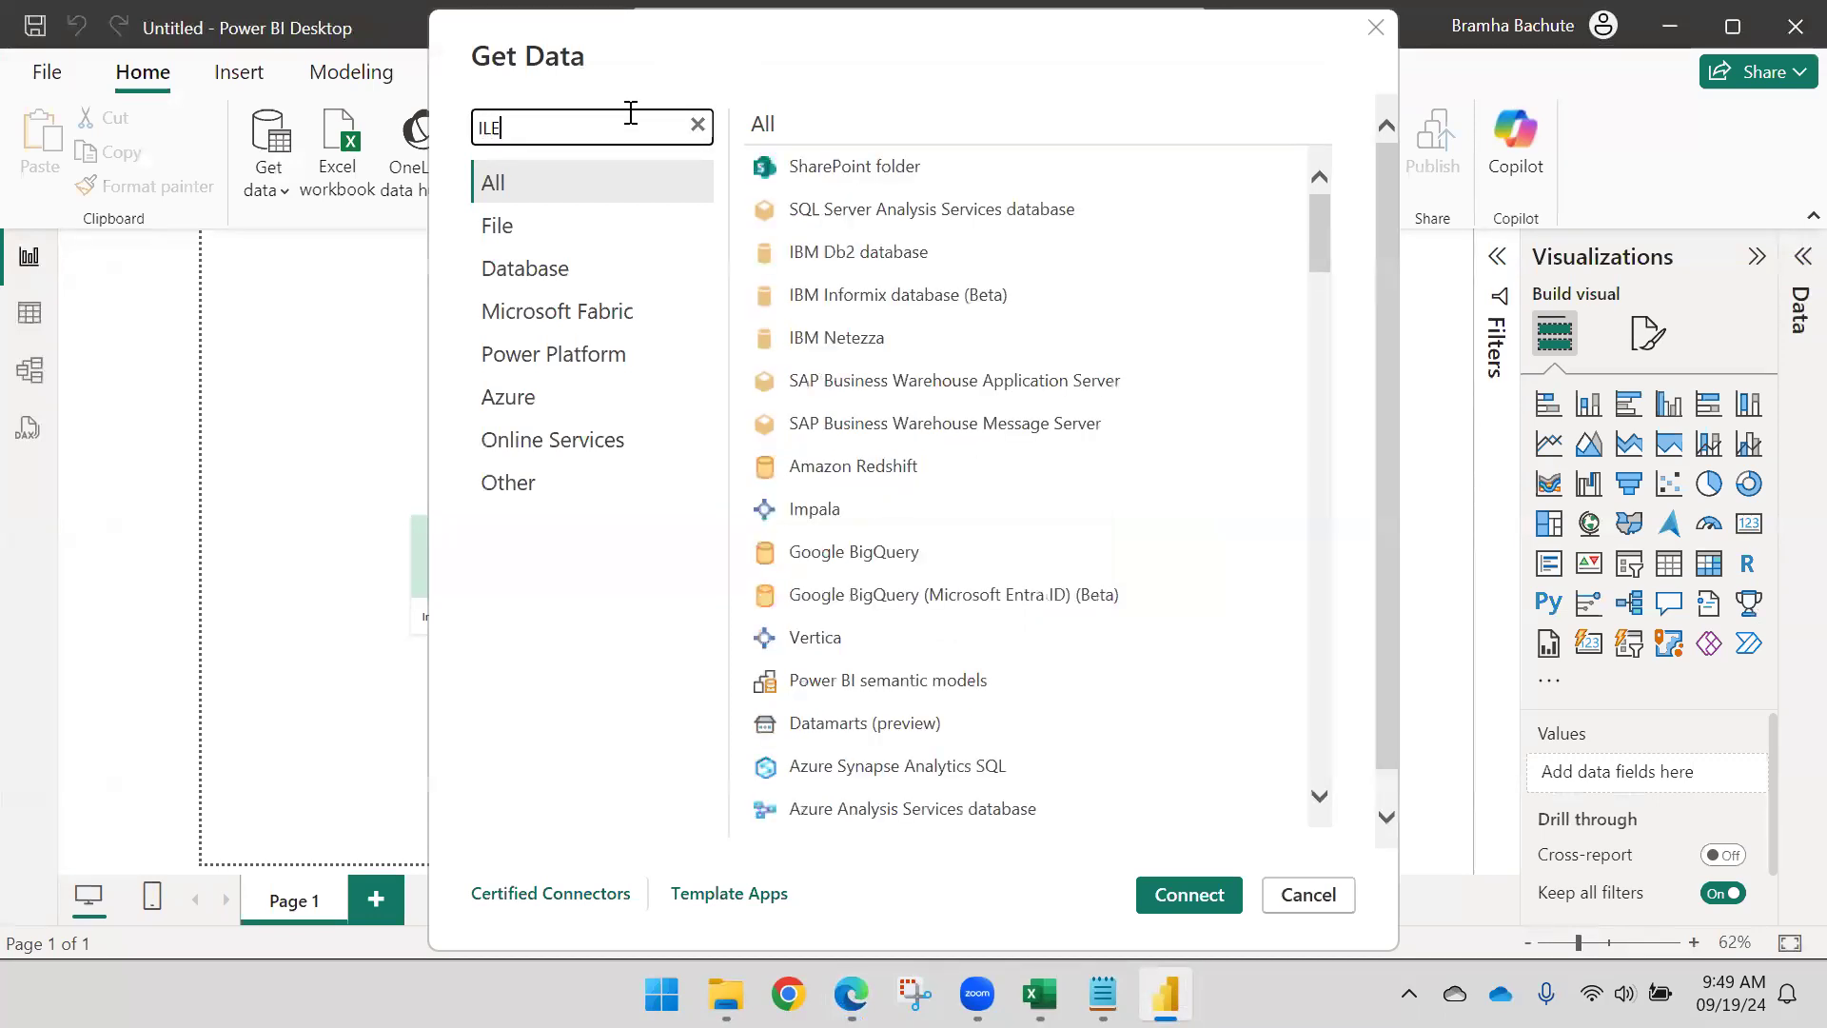
pyautogui.write('OLE')
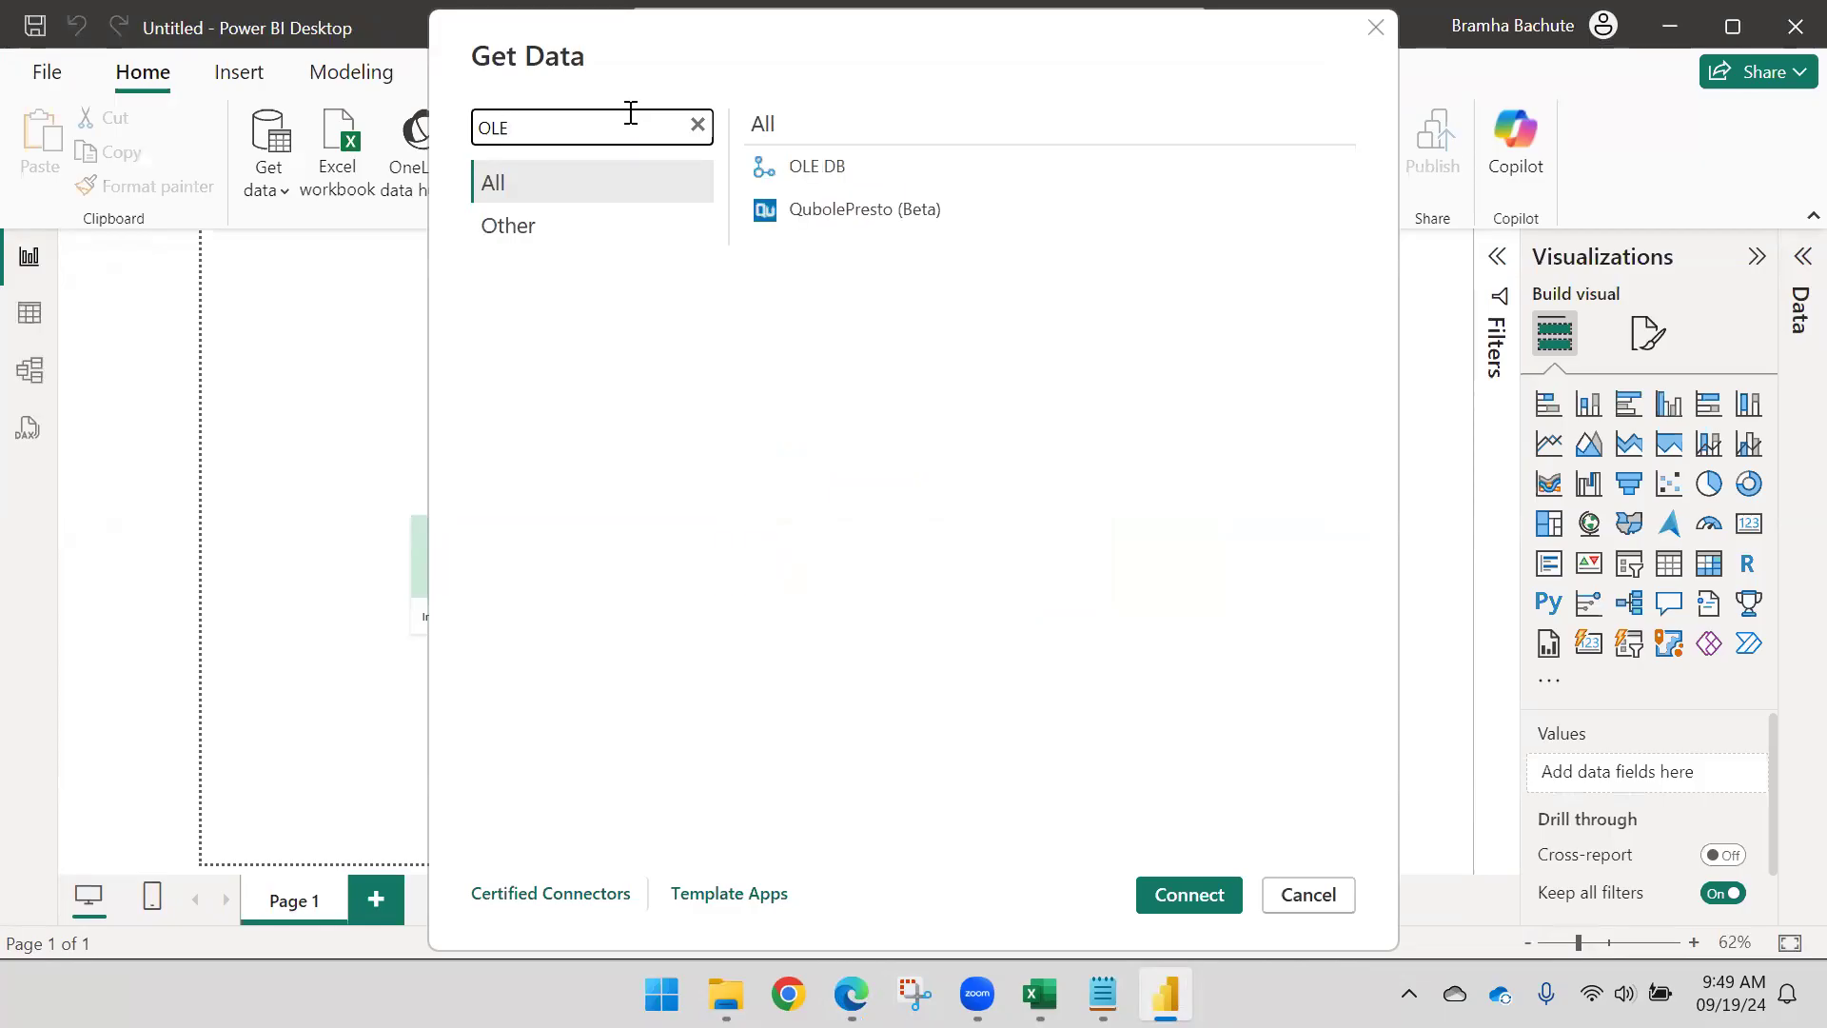
pyautogui.click(860, 153)
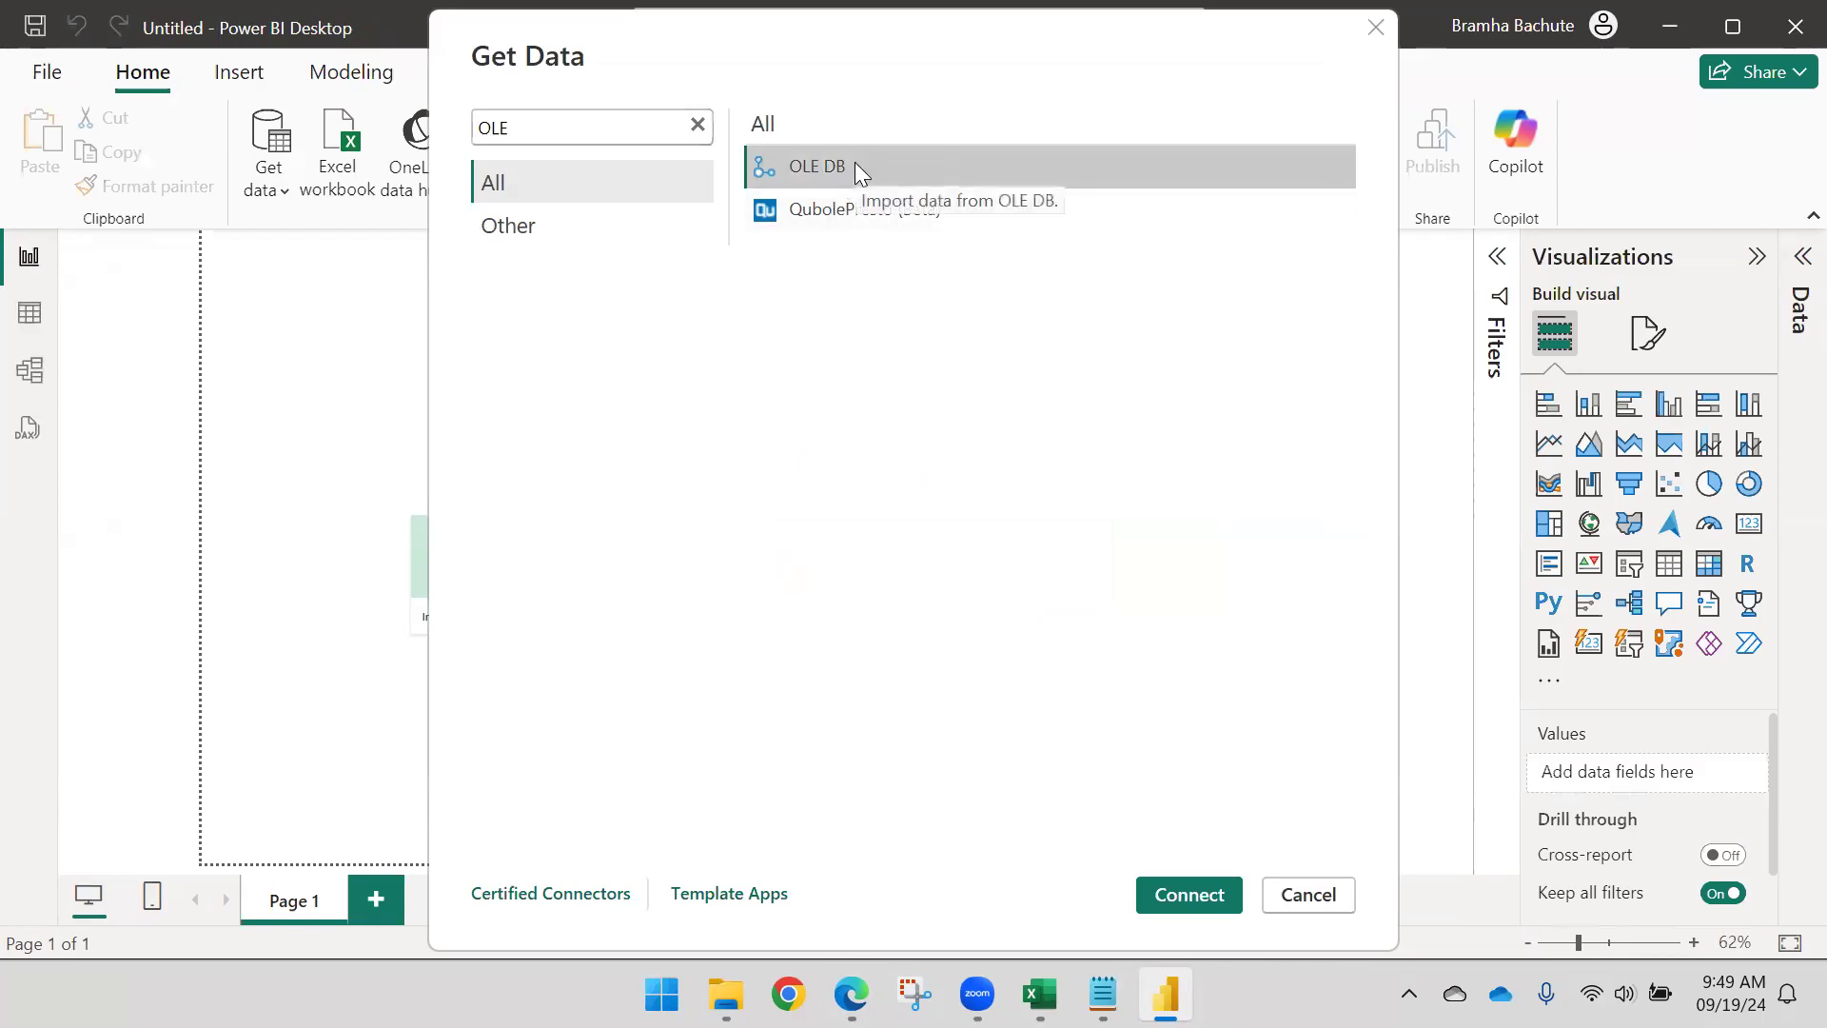
pyautogui.click(1161, 880)
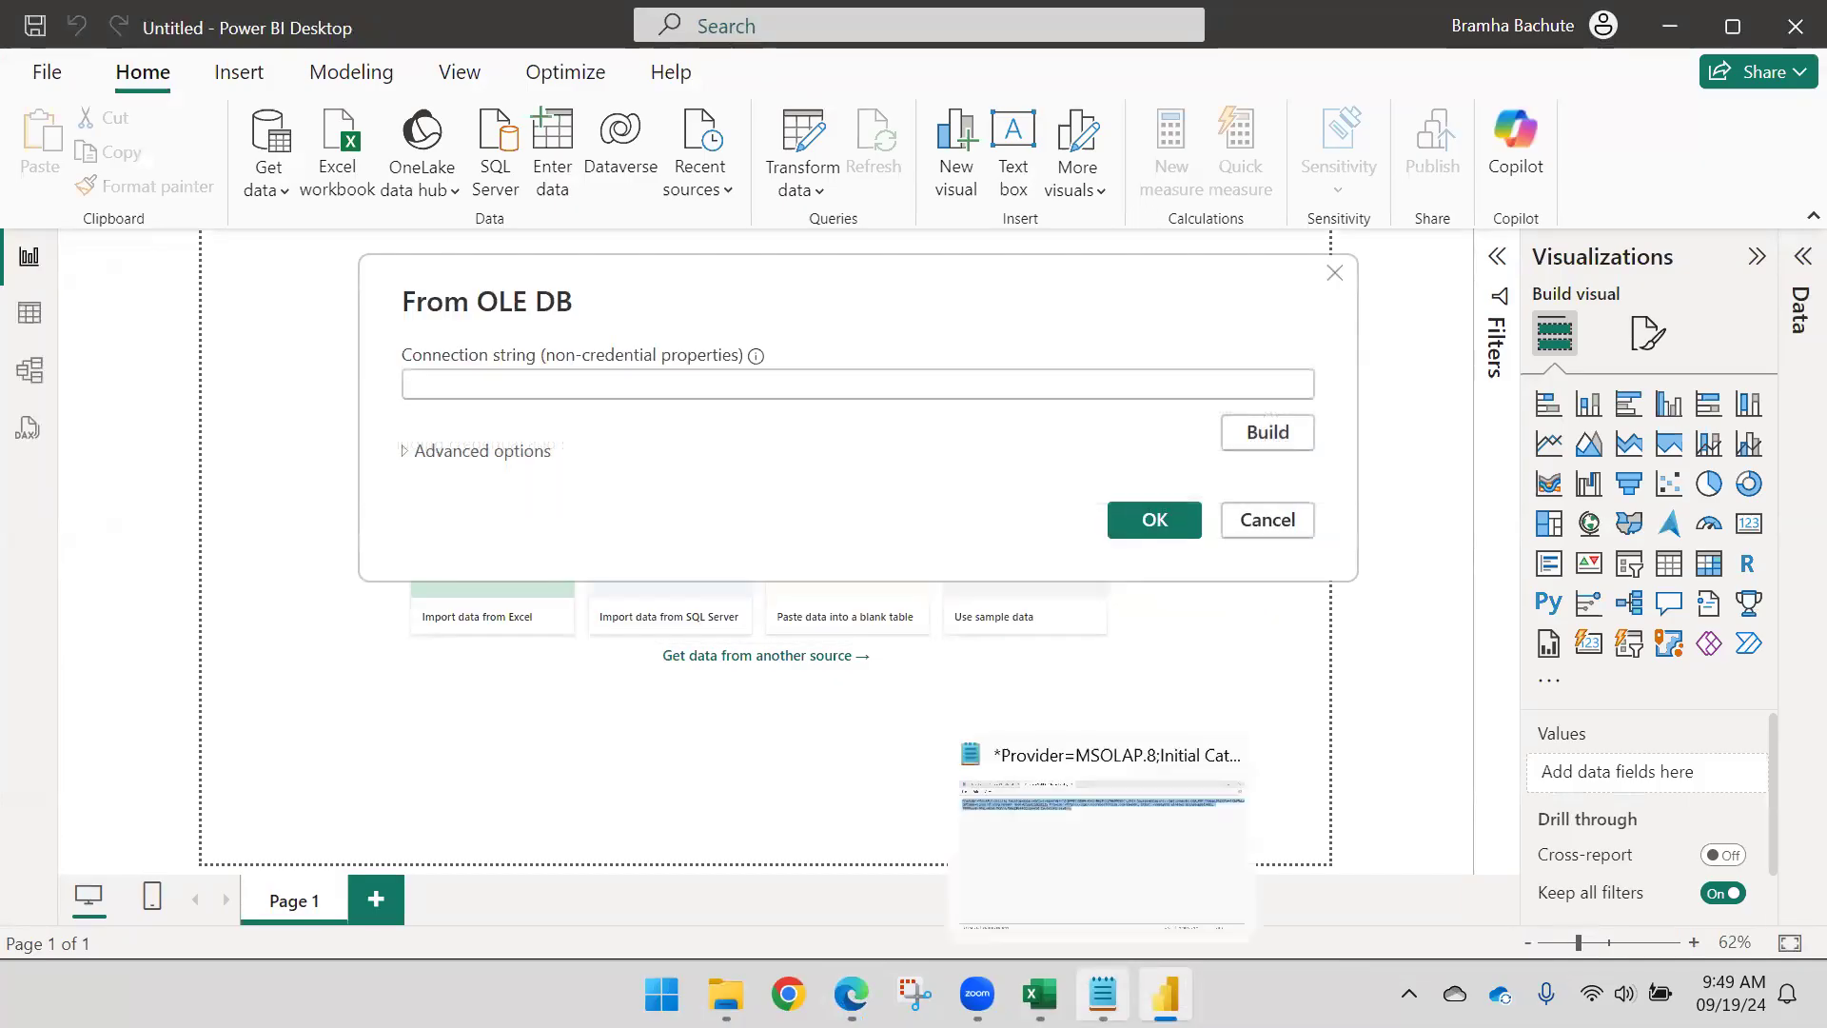
# Step: Copy the whole cleaned connection string from Notepad and paste it as the OLE DB connection string in Power BI Desktop
pyautogui.click(1103, 994)
pyautogui.click(743, 179)
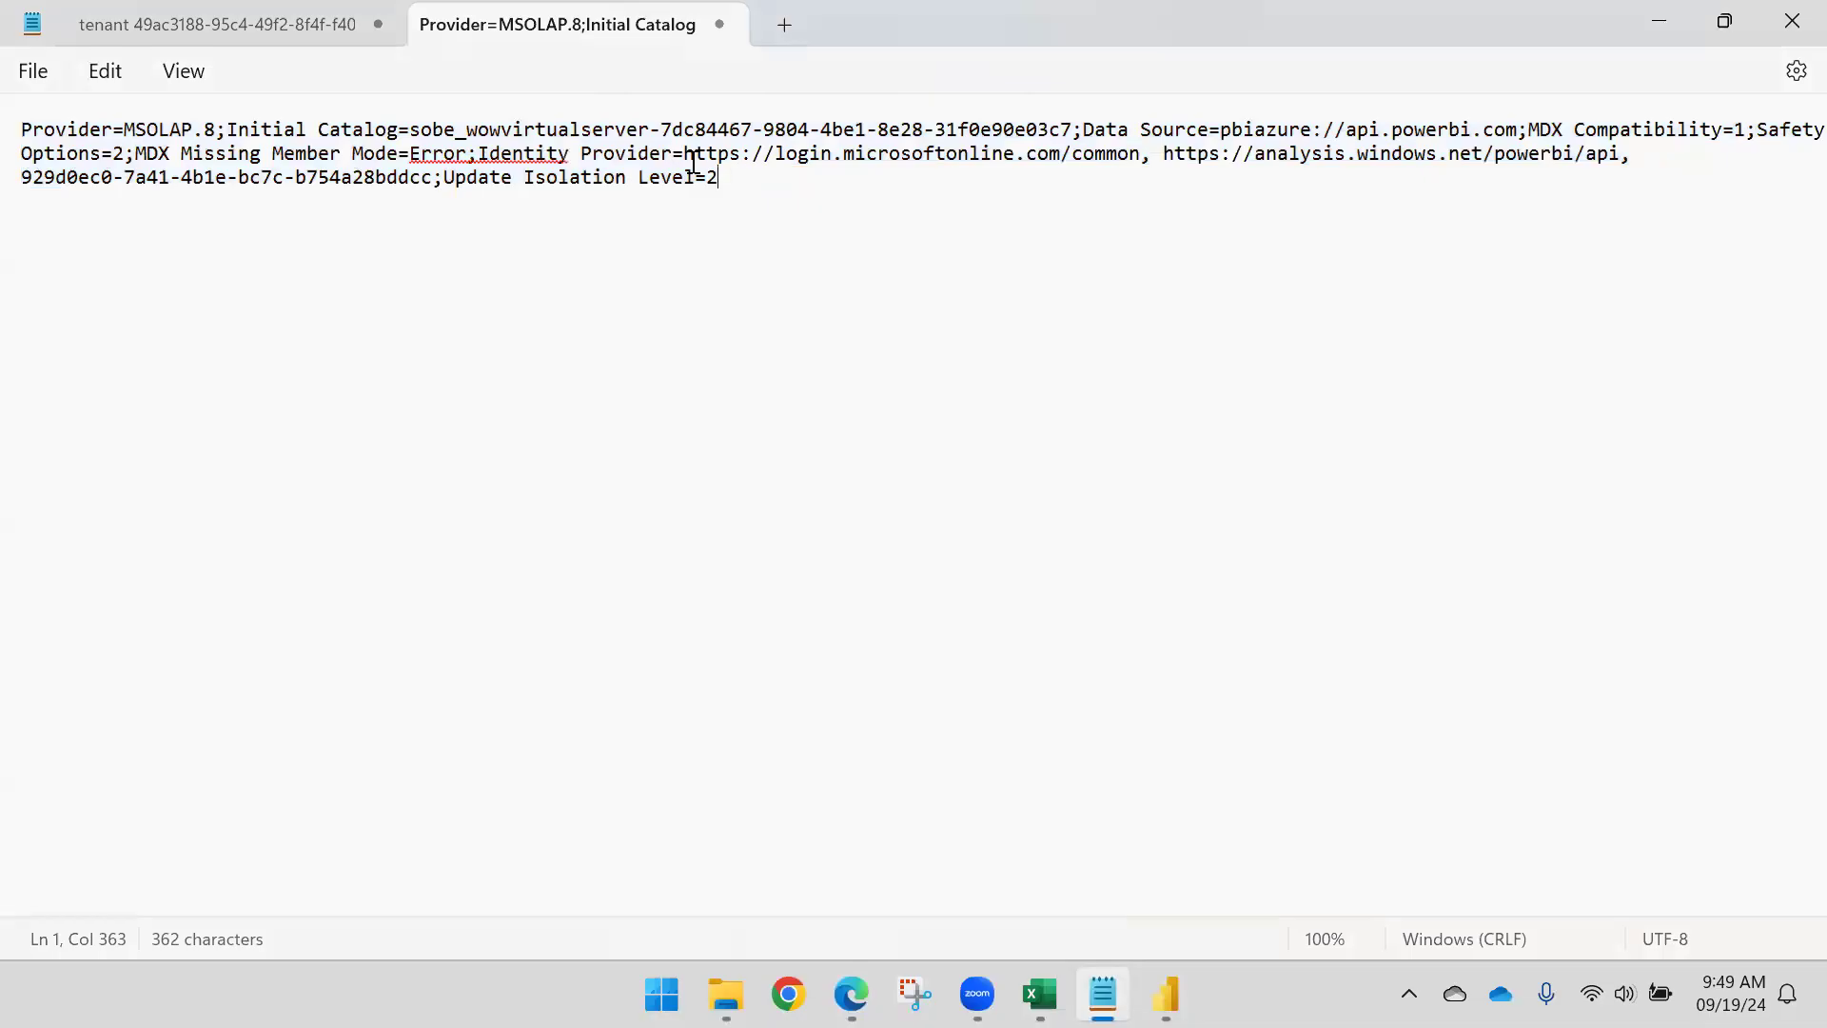
pyautogui.hotkey('ctrl', 'a')
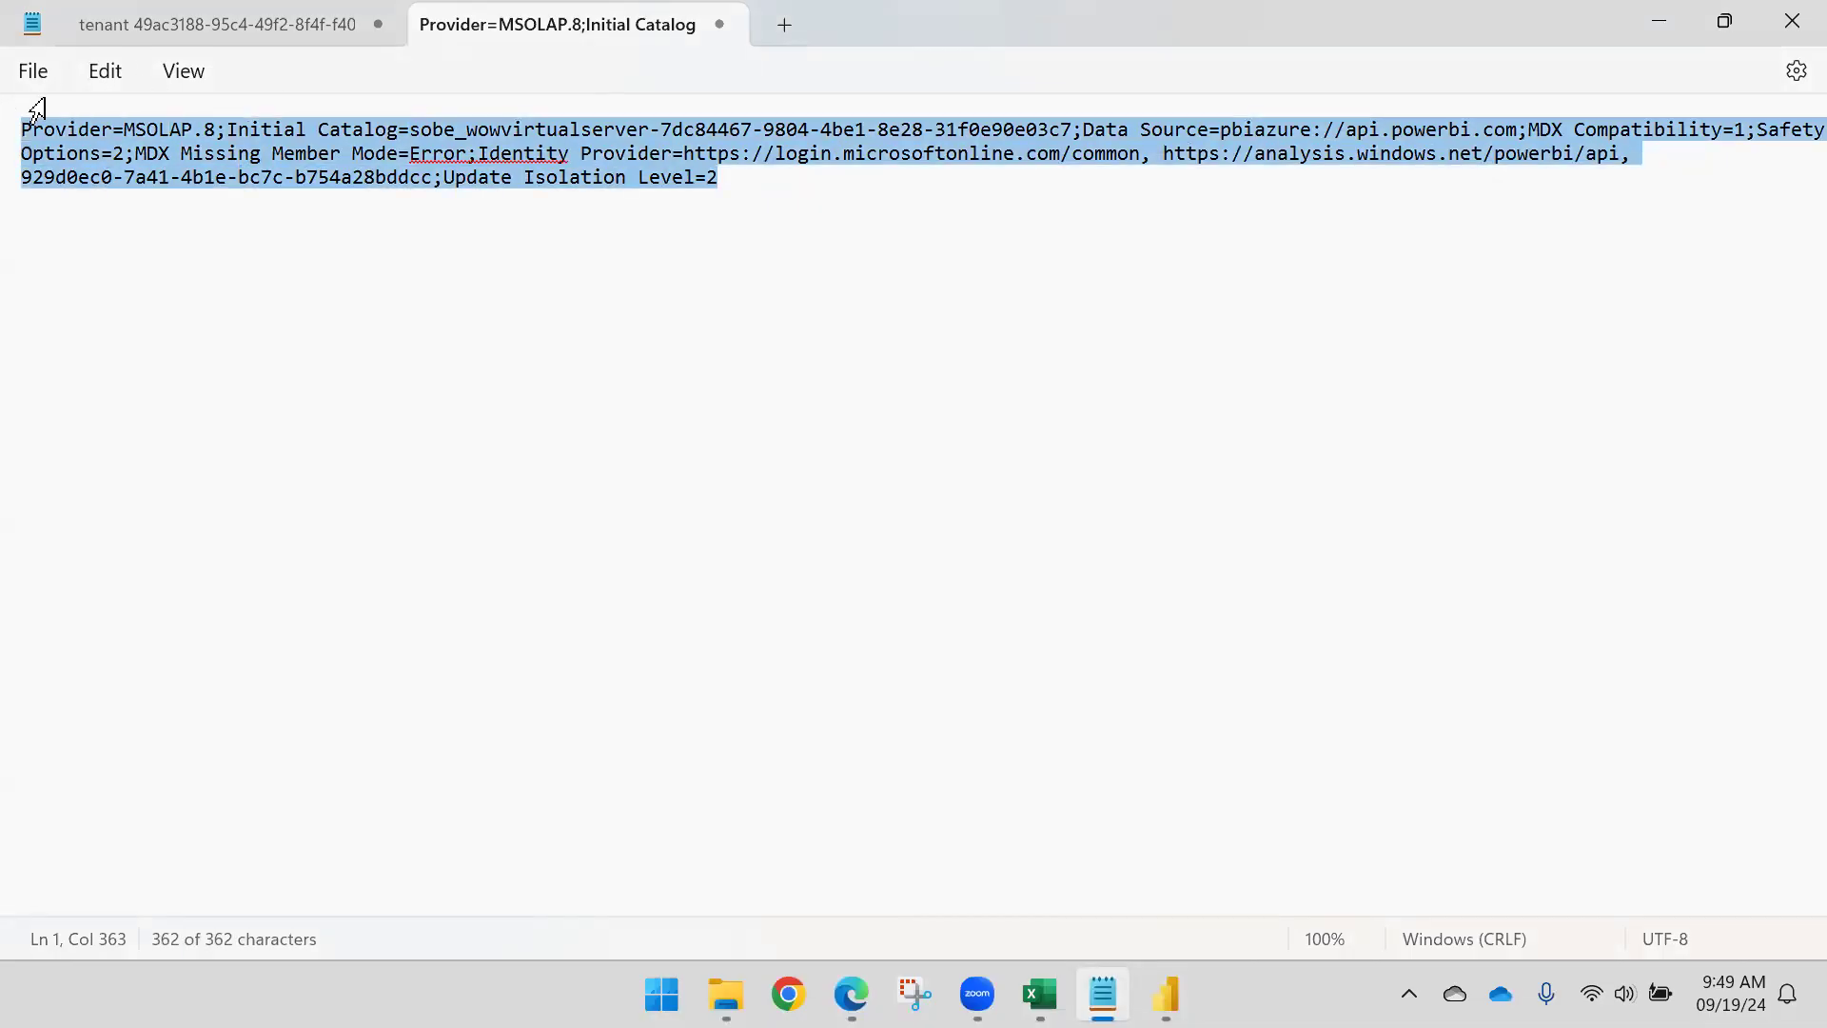
pyautogui.hotkey('alt', 'Tab')
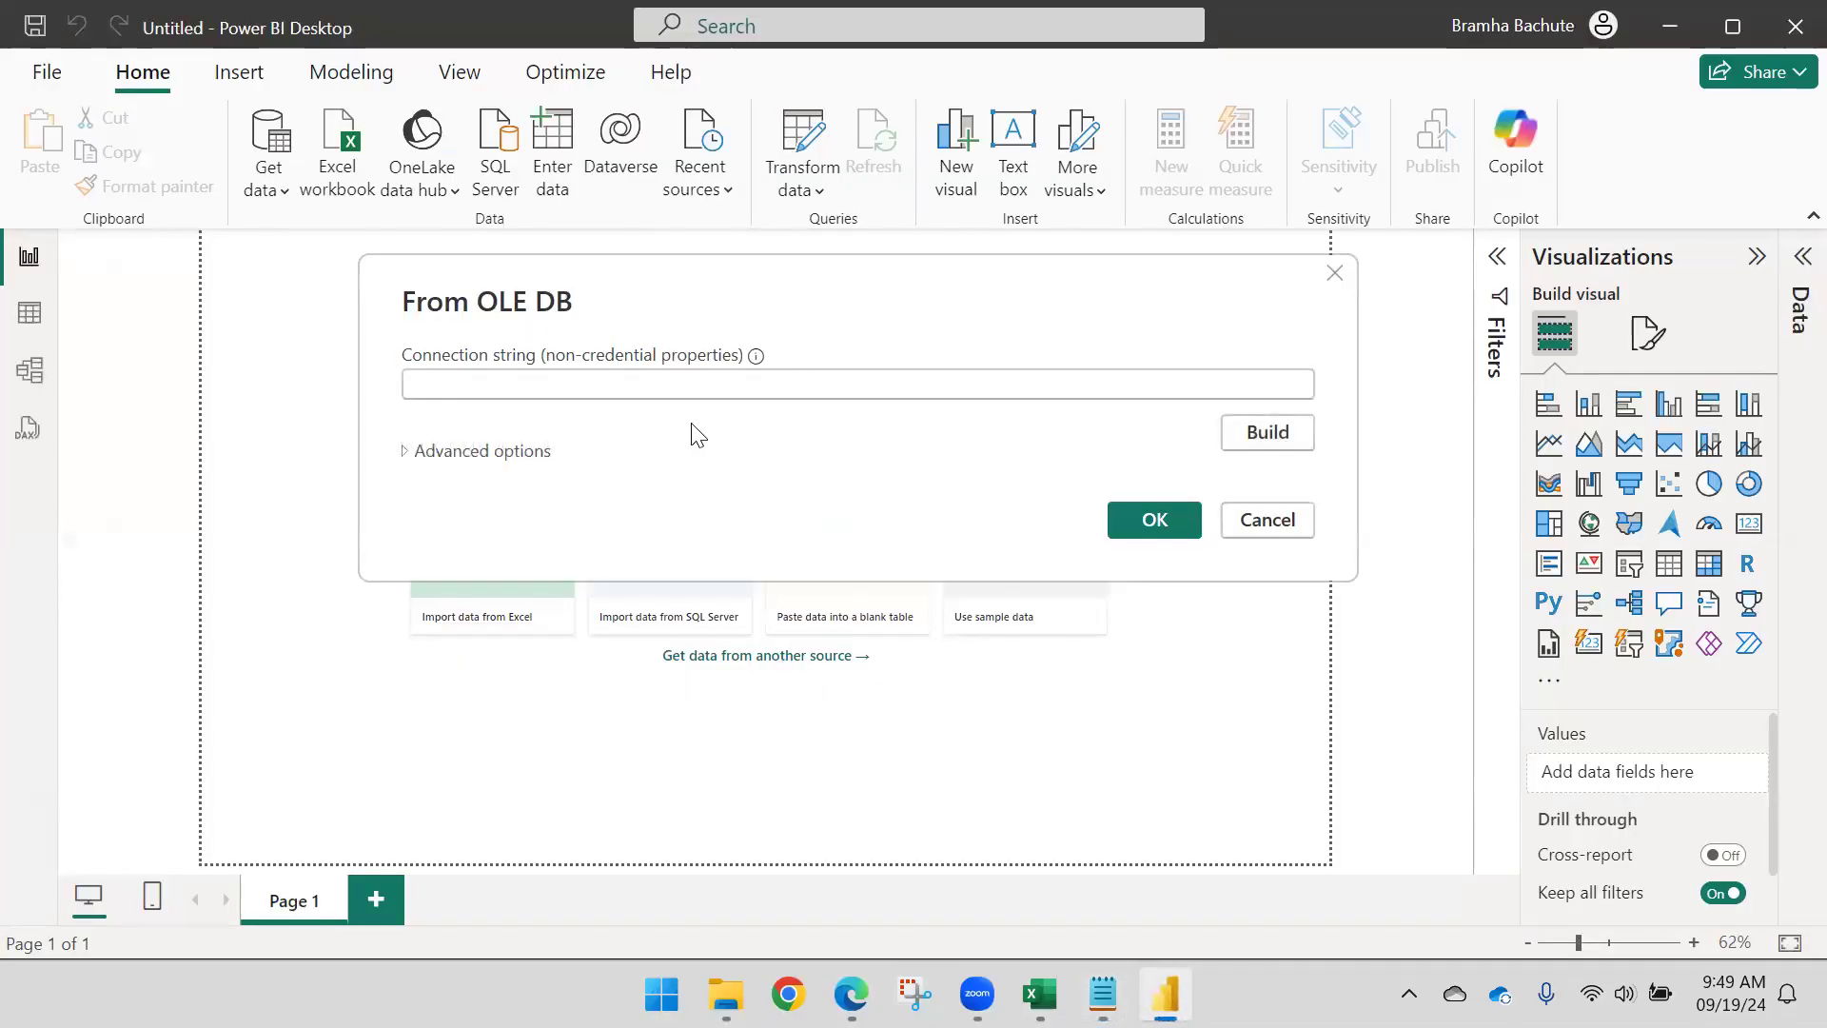
pyautogui.hotkey('ctrl', 'v')
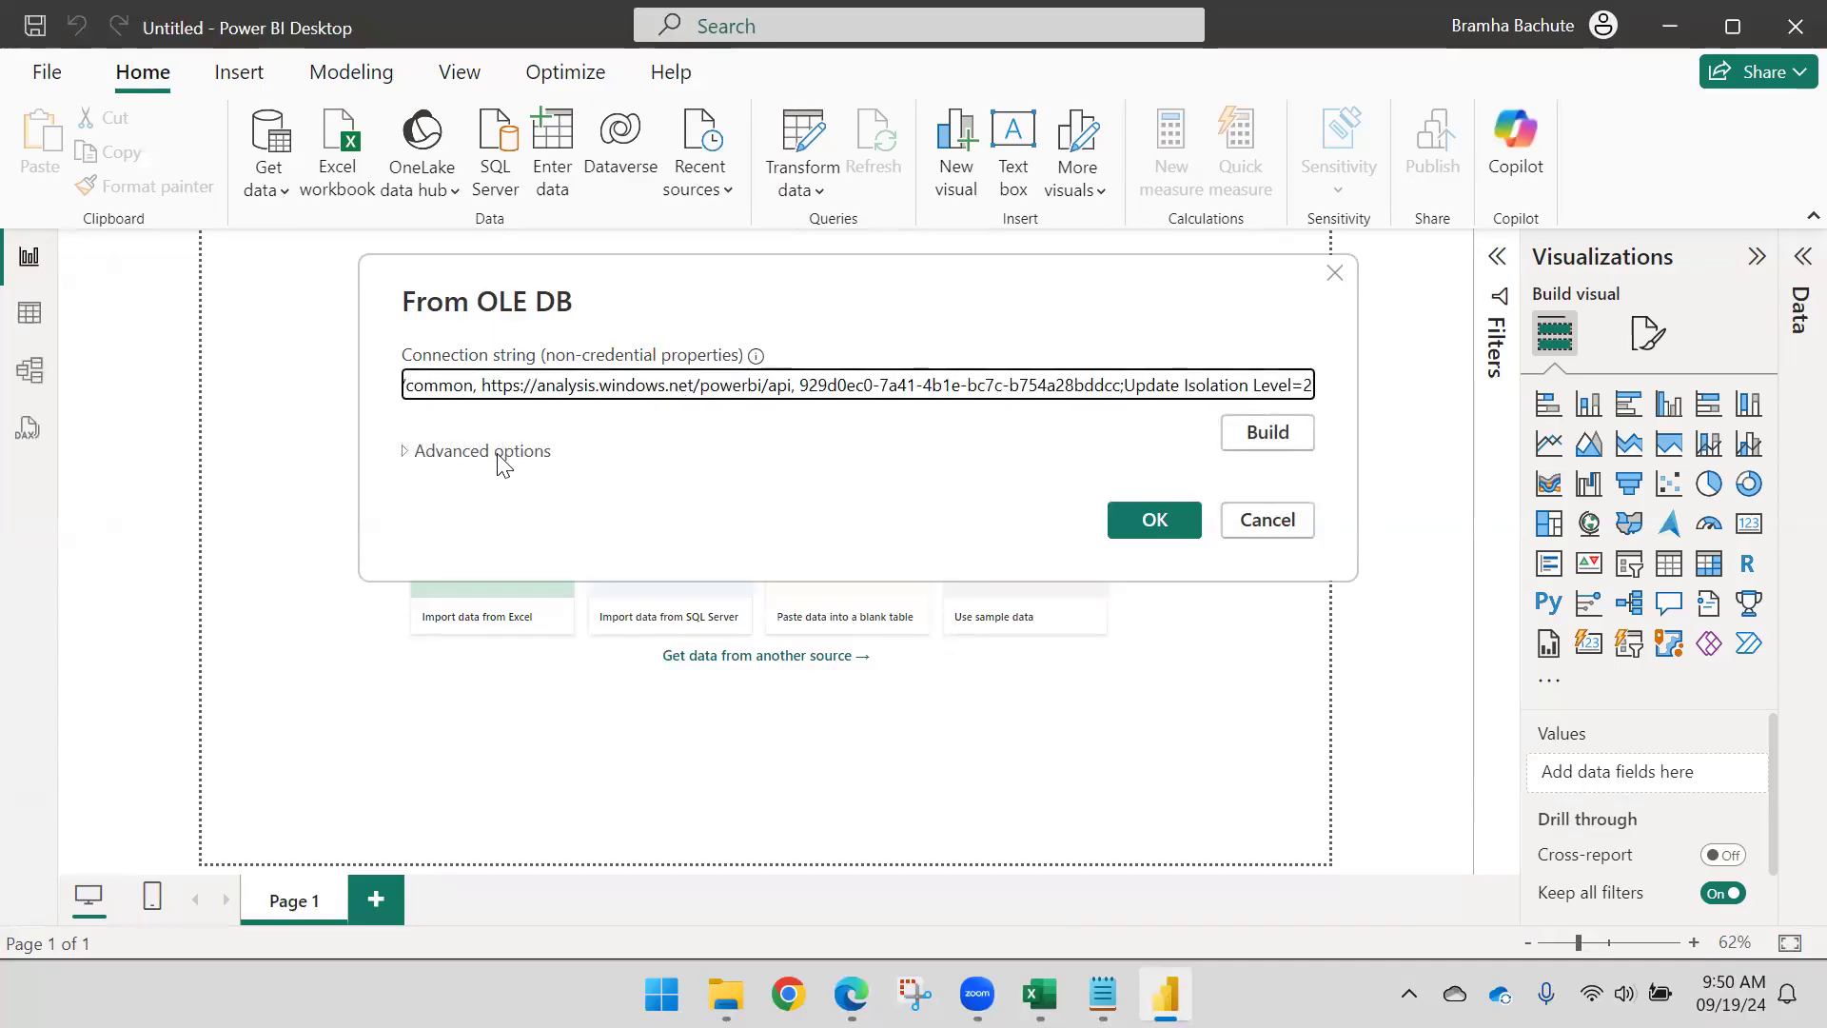
# Step: Copy the DAX command text from the FactSales connection properties in Excel and paste it as the OLE DB source's optional SQL statement
pyautogui.click(494, 458)
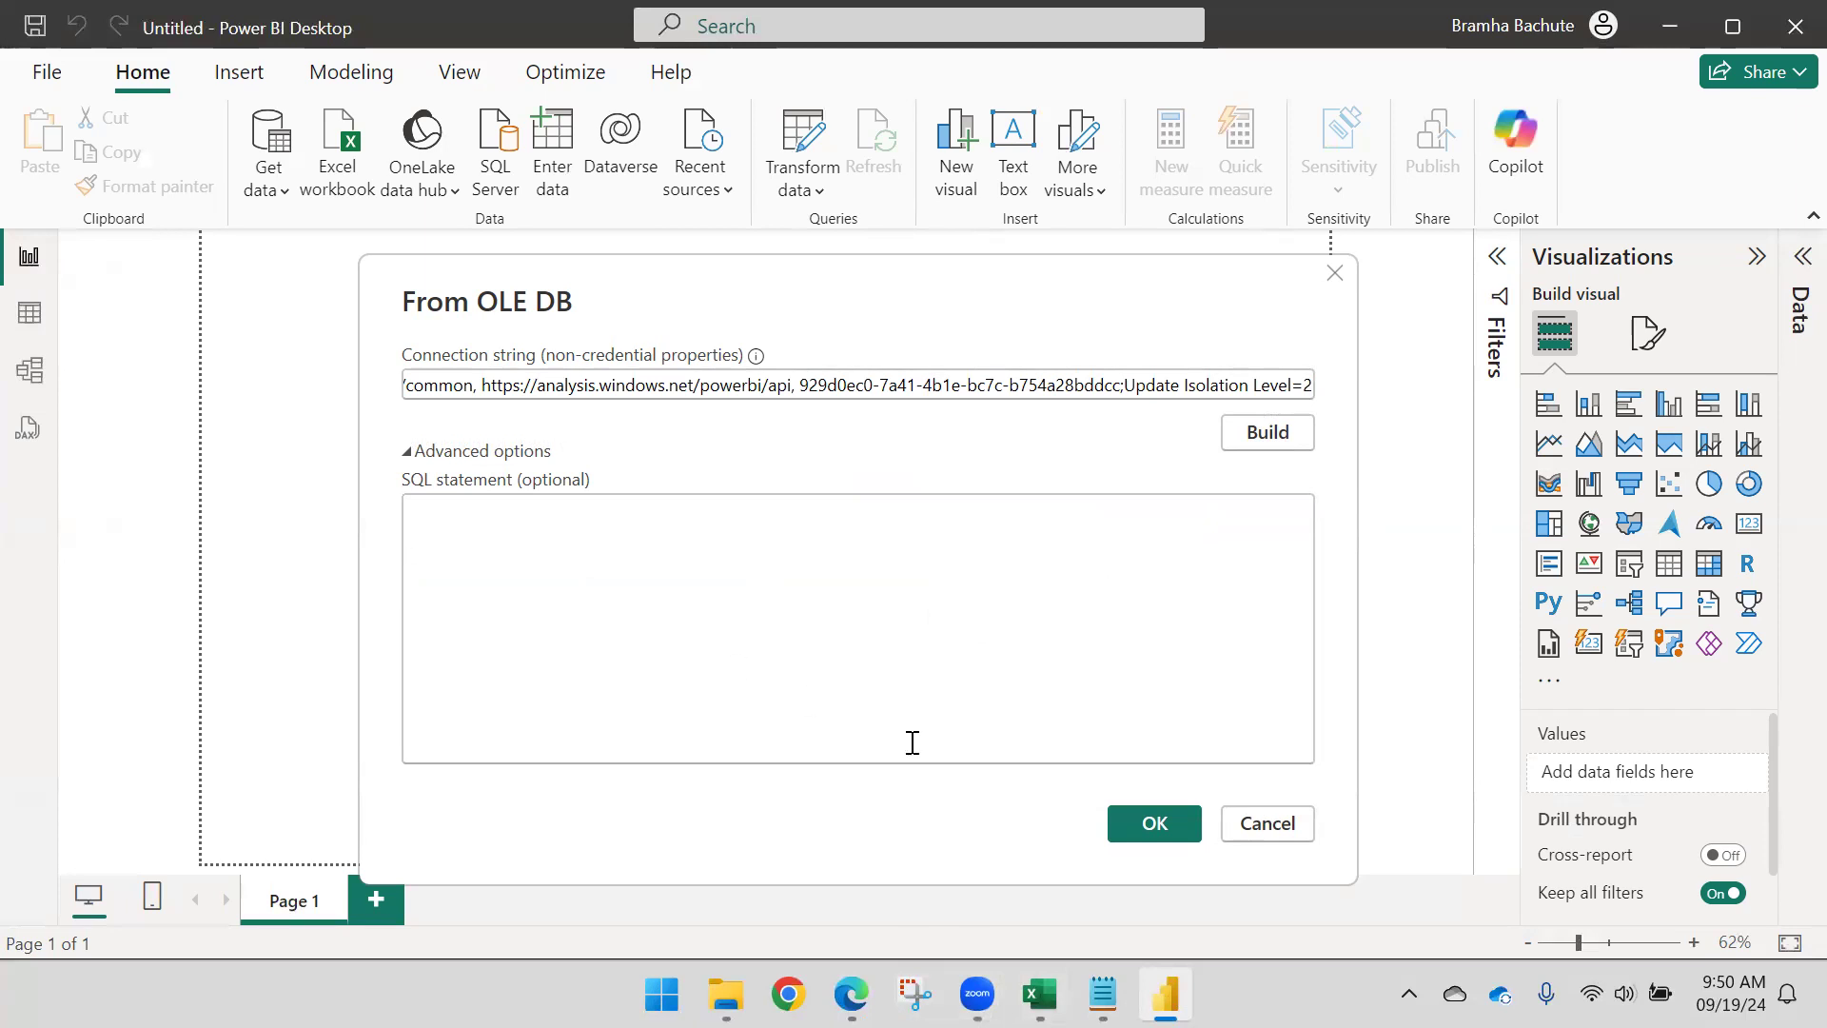
pyautogui.moveTo(1018, 955)
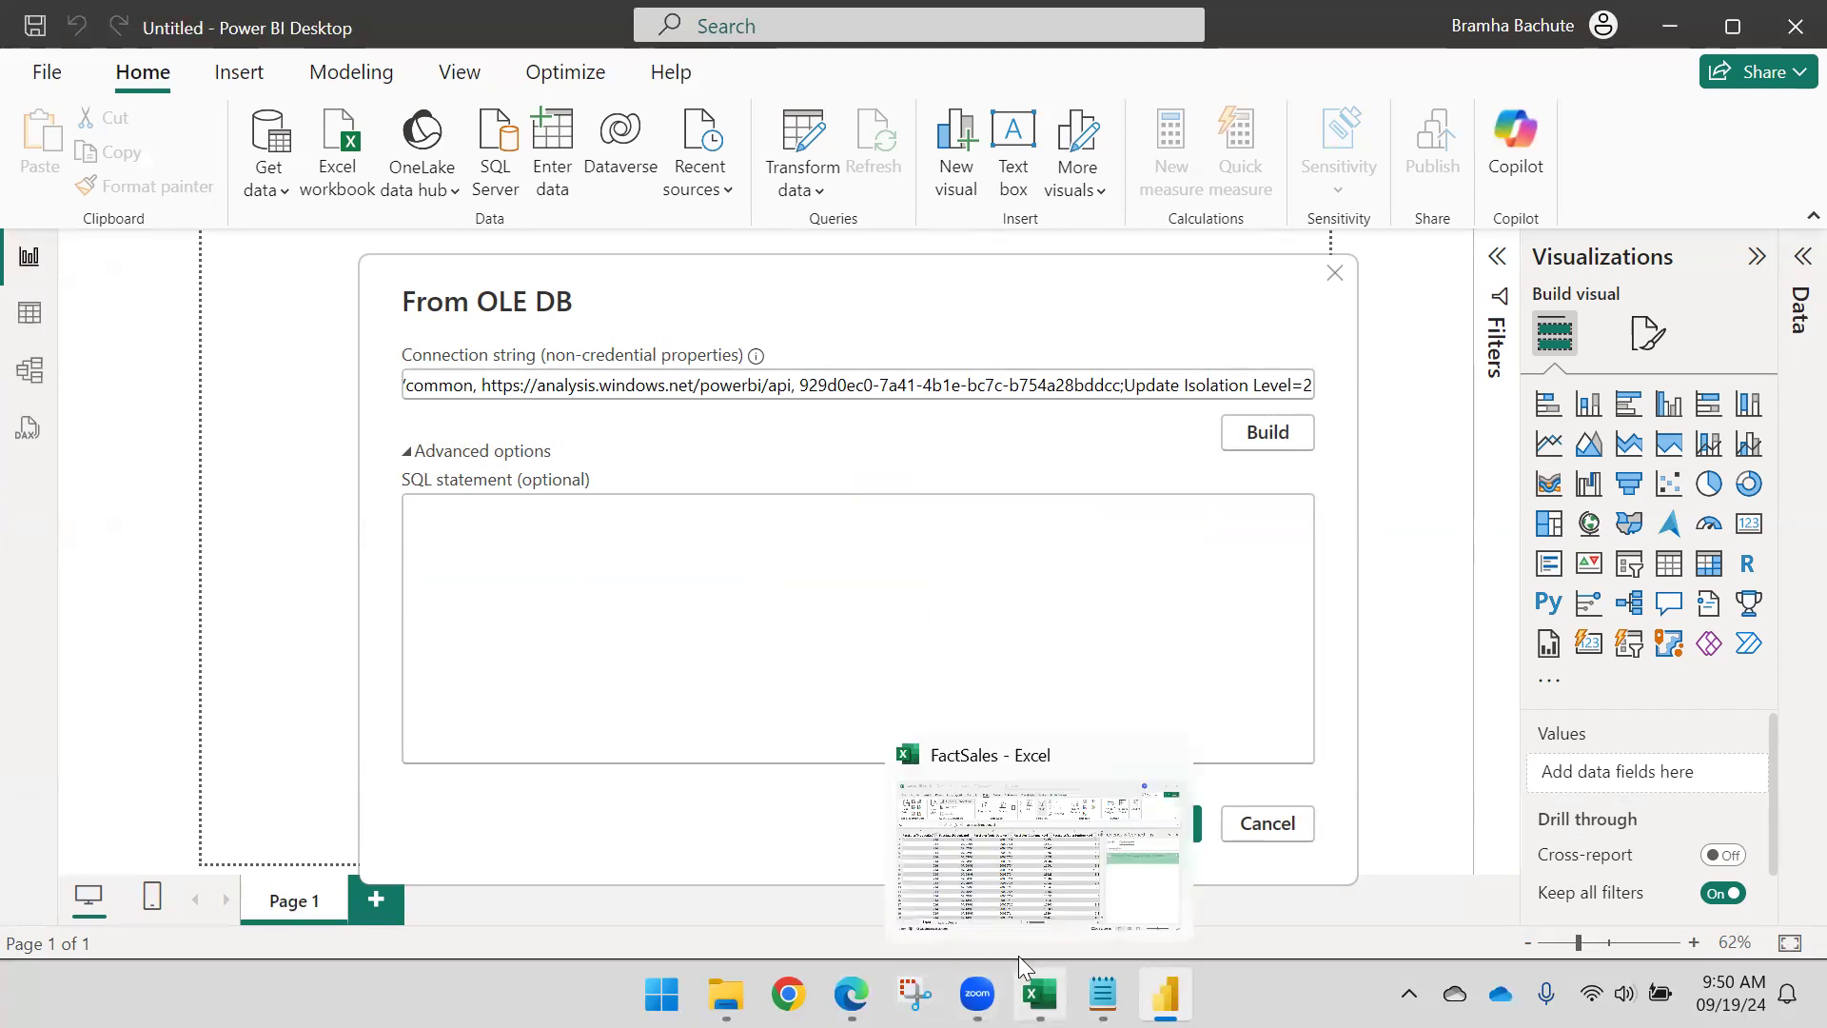
pyautogui.click(1019, 877)
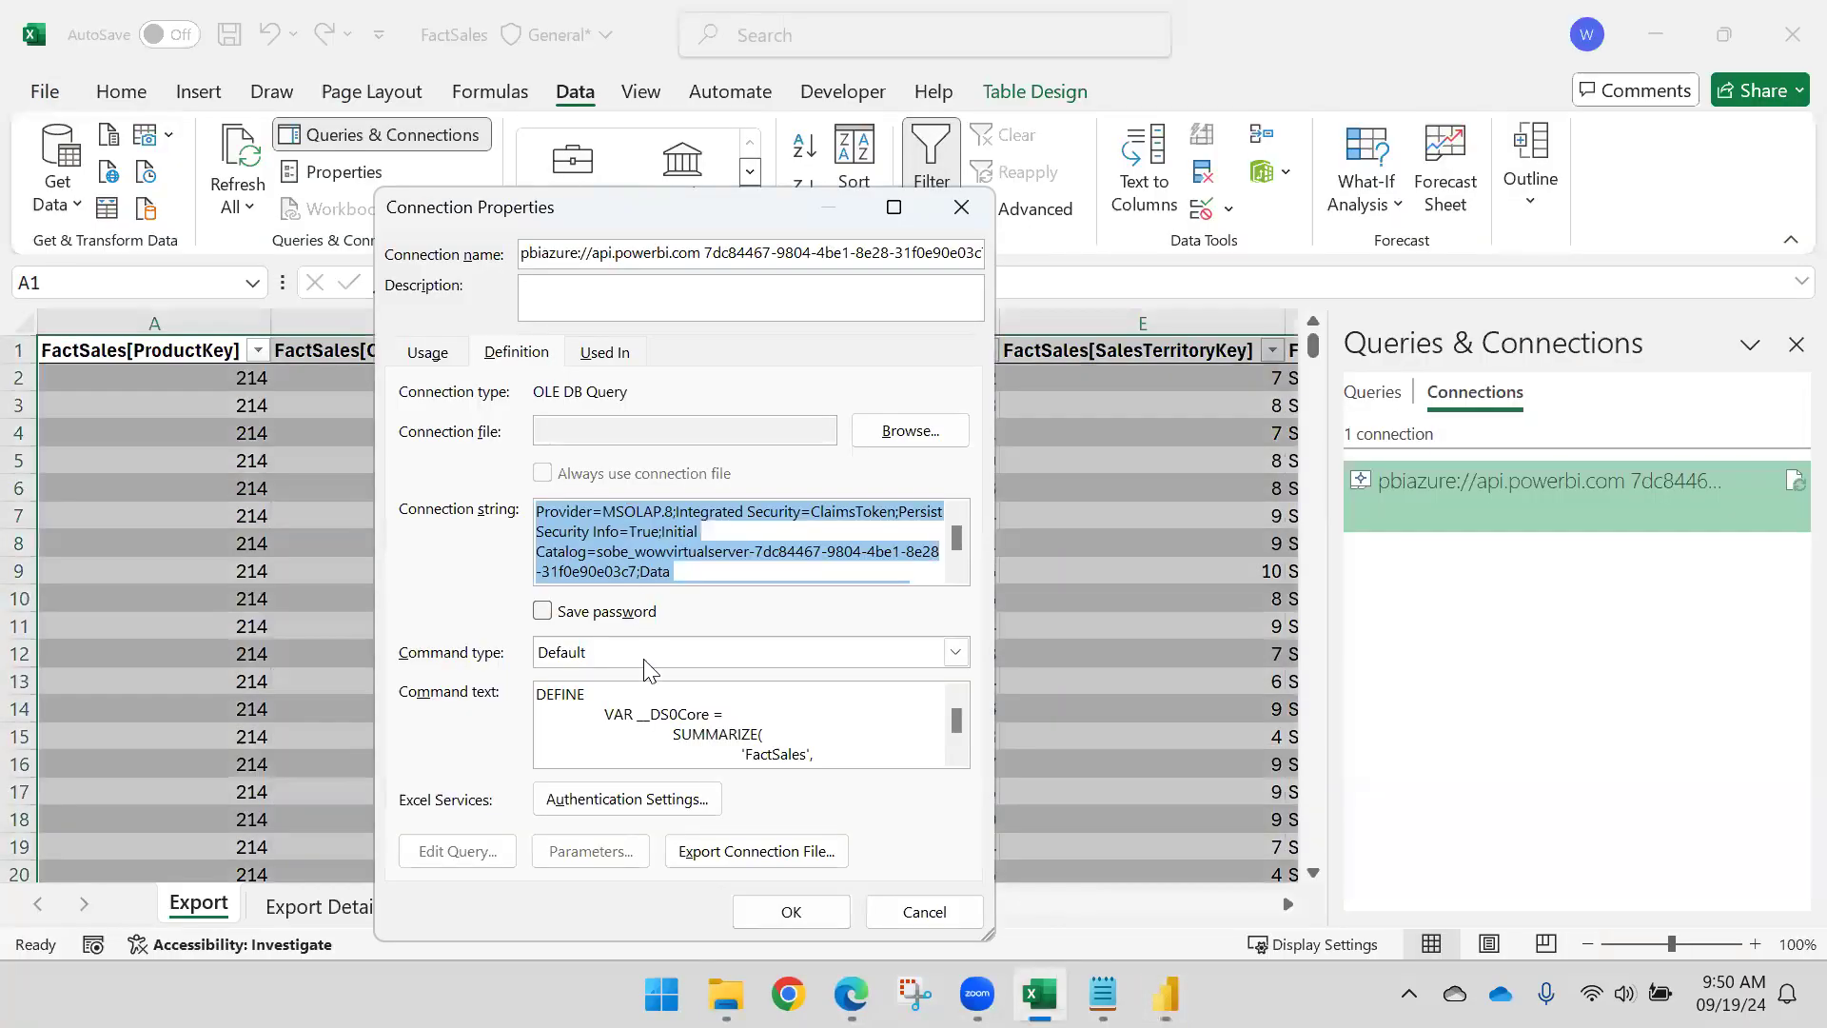
pyautogui.moveTo(539, 695); pyautogui.dragTo(807, 778)
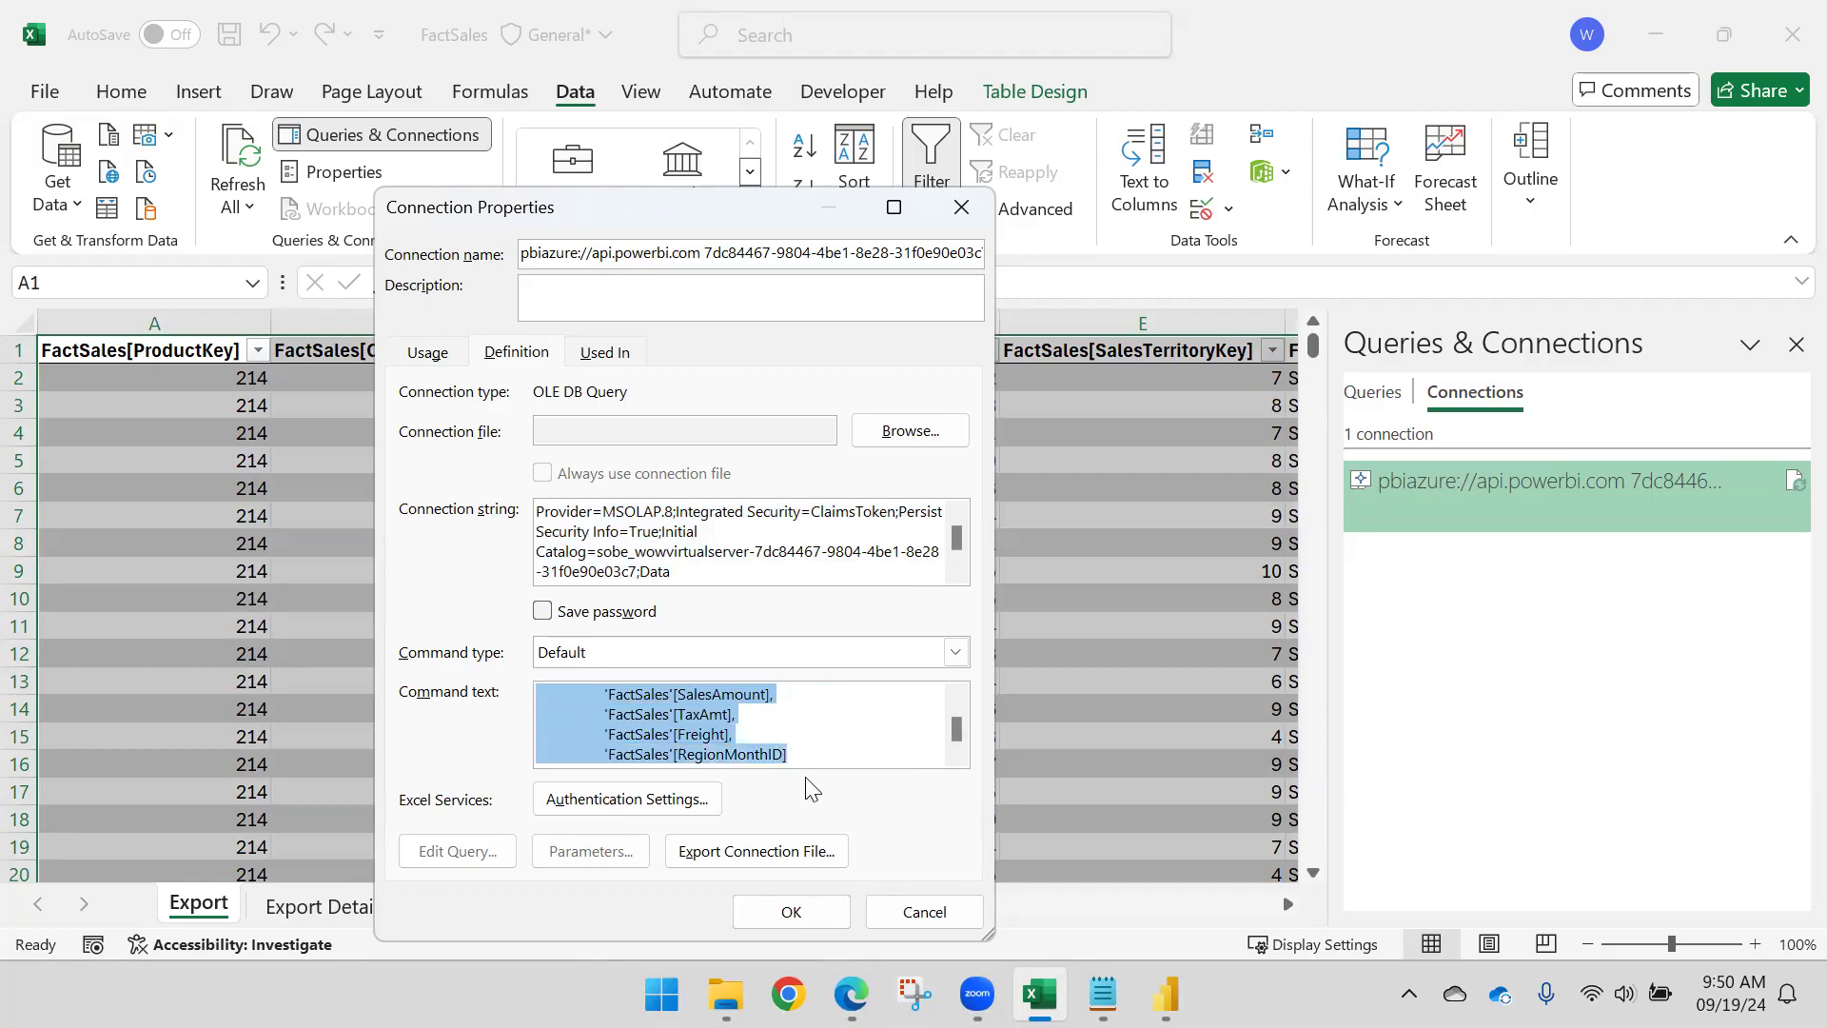
pyautogui.click(1166, 994)
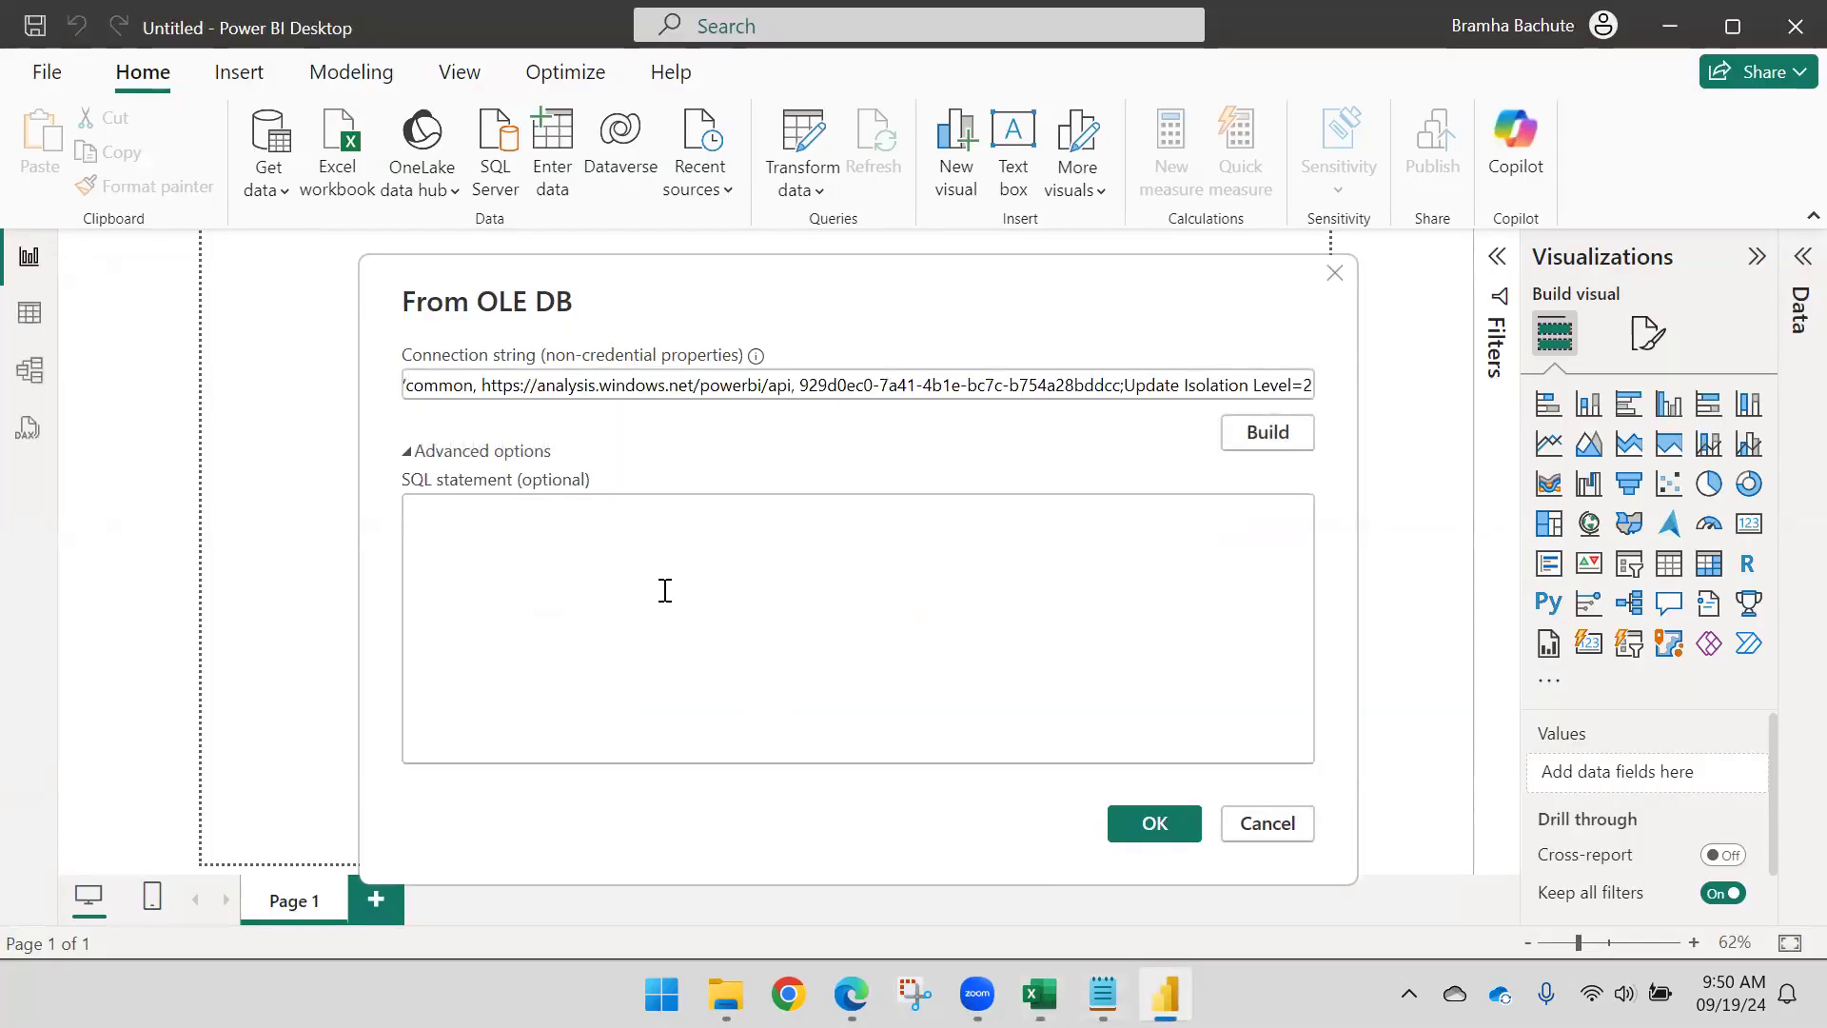
pyautogui.hotkey('ctrl', 'v')
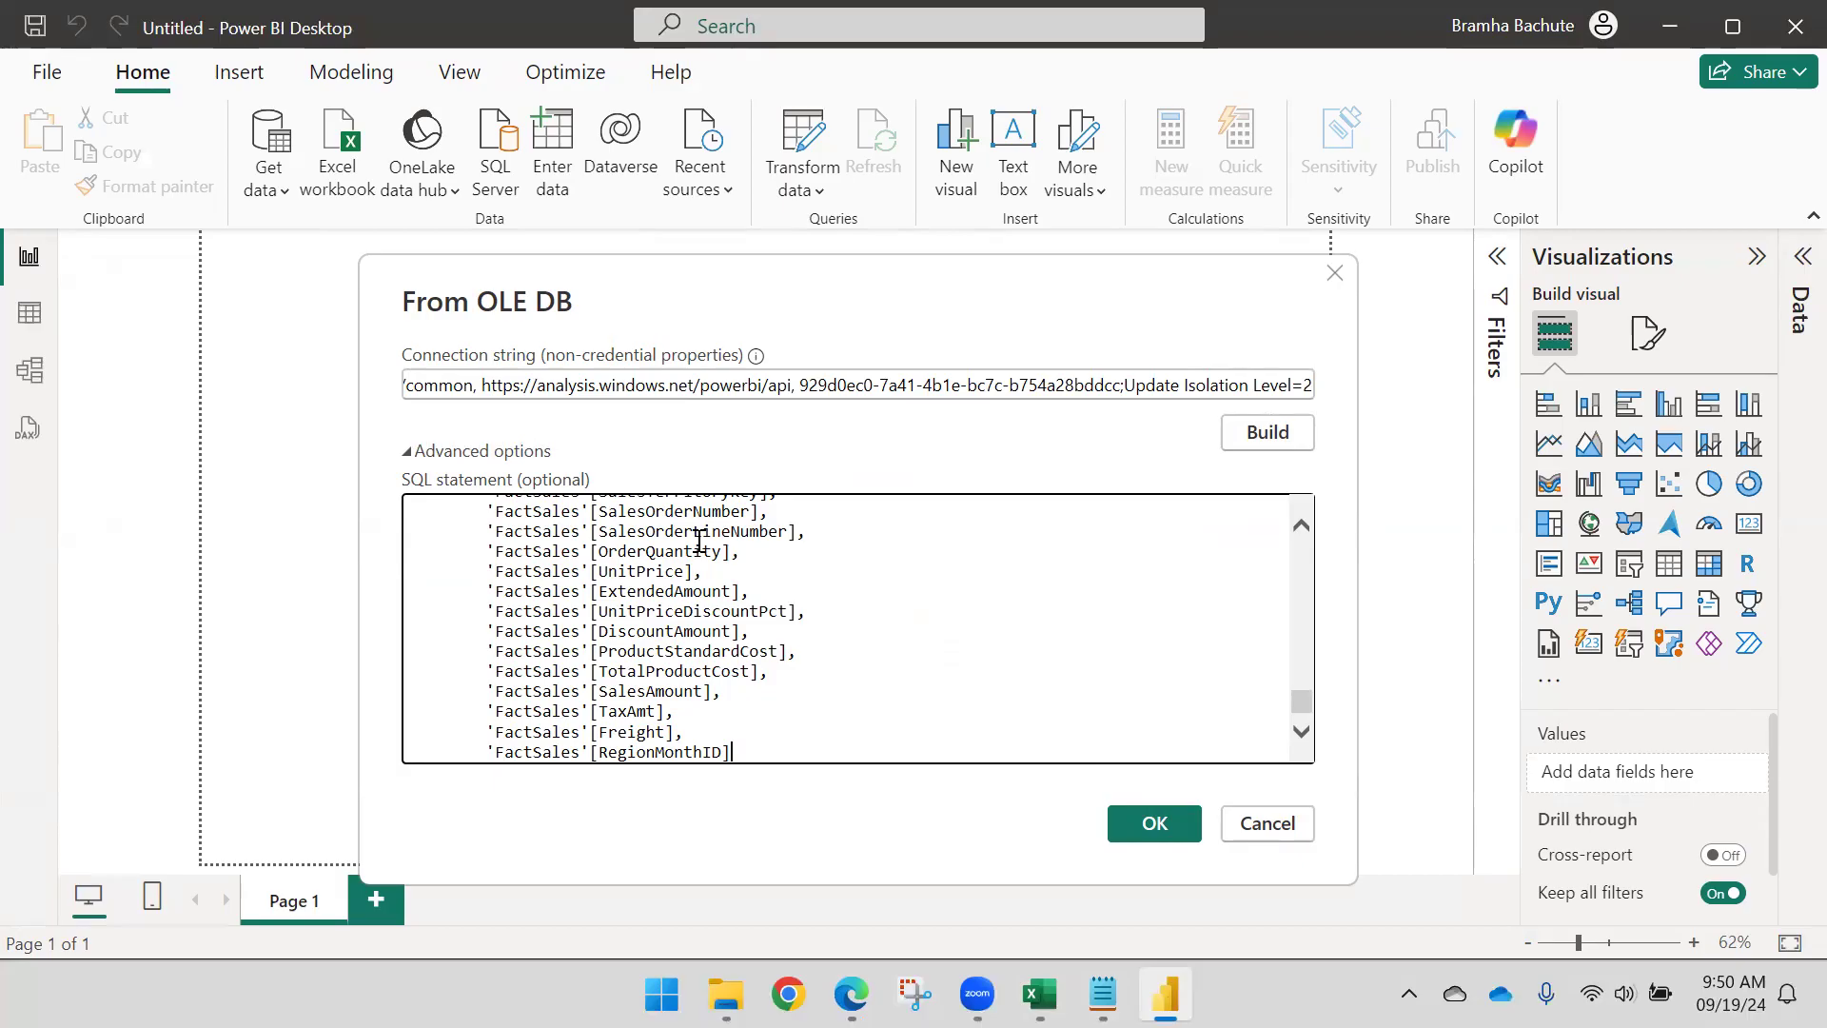
# Step: Submit the OLE DB source settings and choose Windows authentication with the current credentials
pyautogui.click(1141, 816)
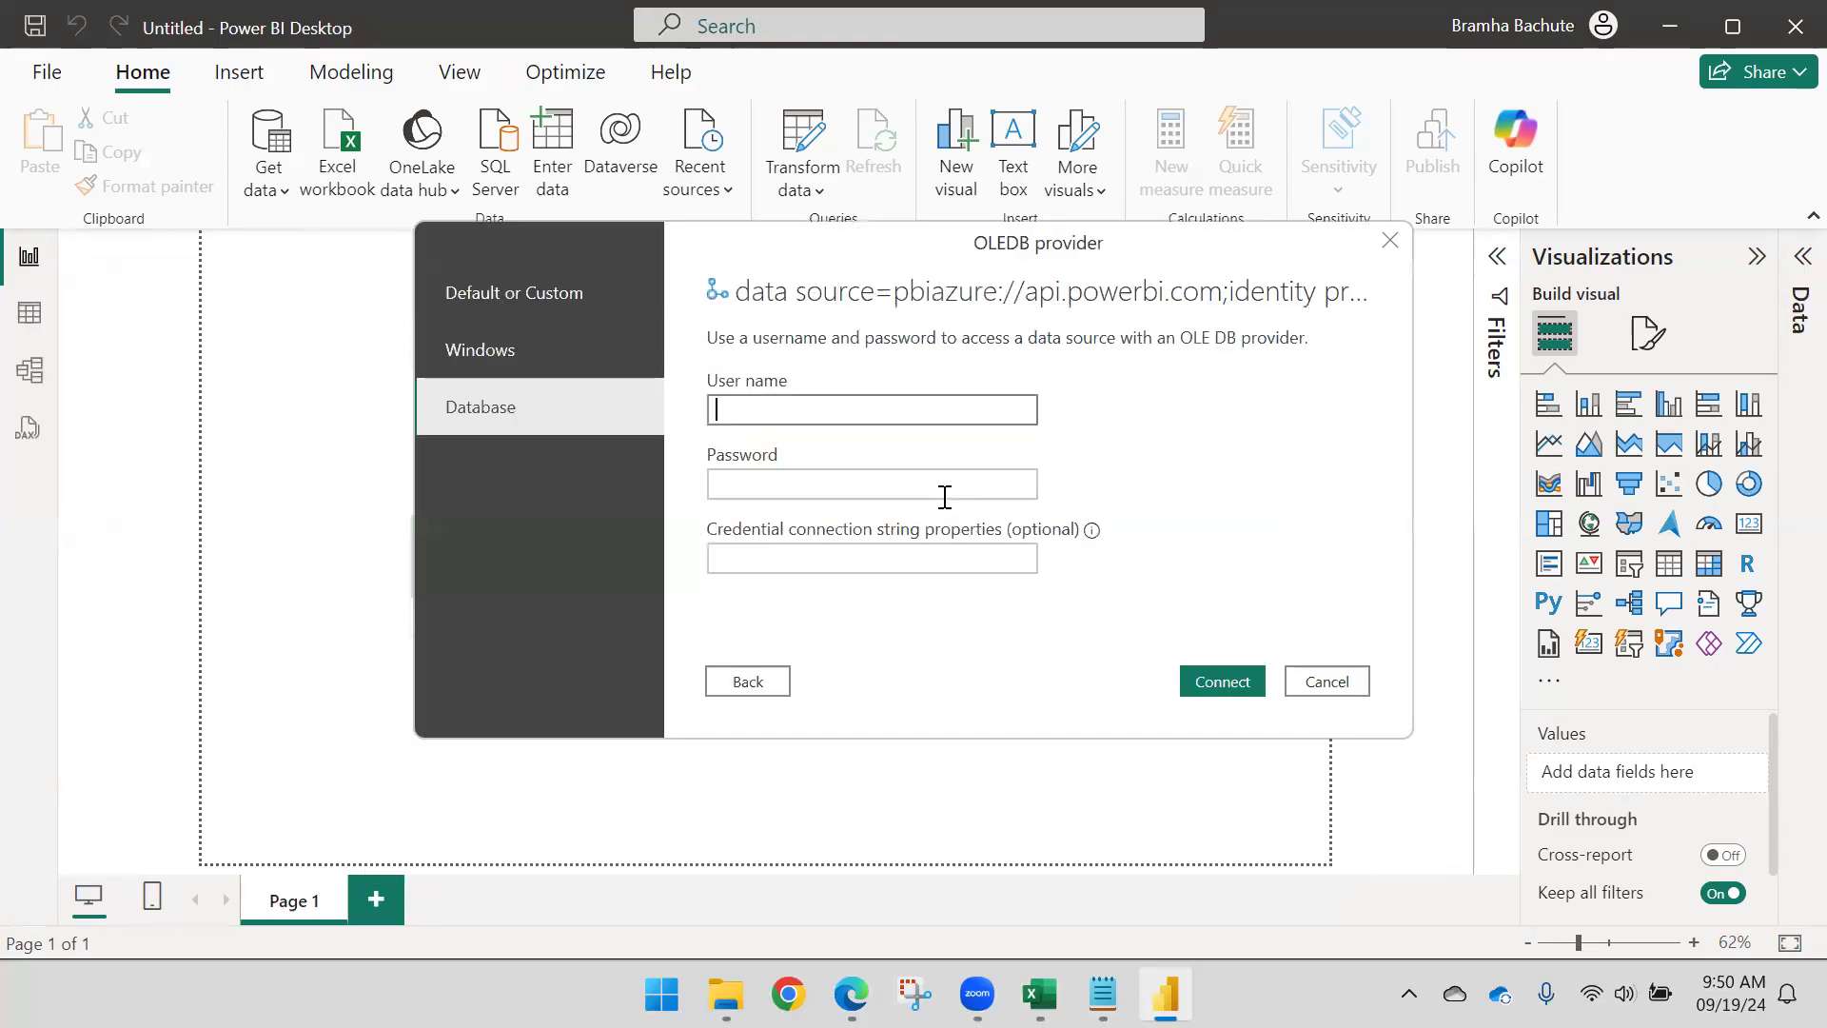
pyautogui.click(521, 375)
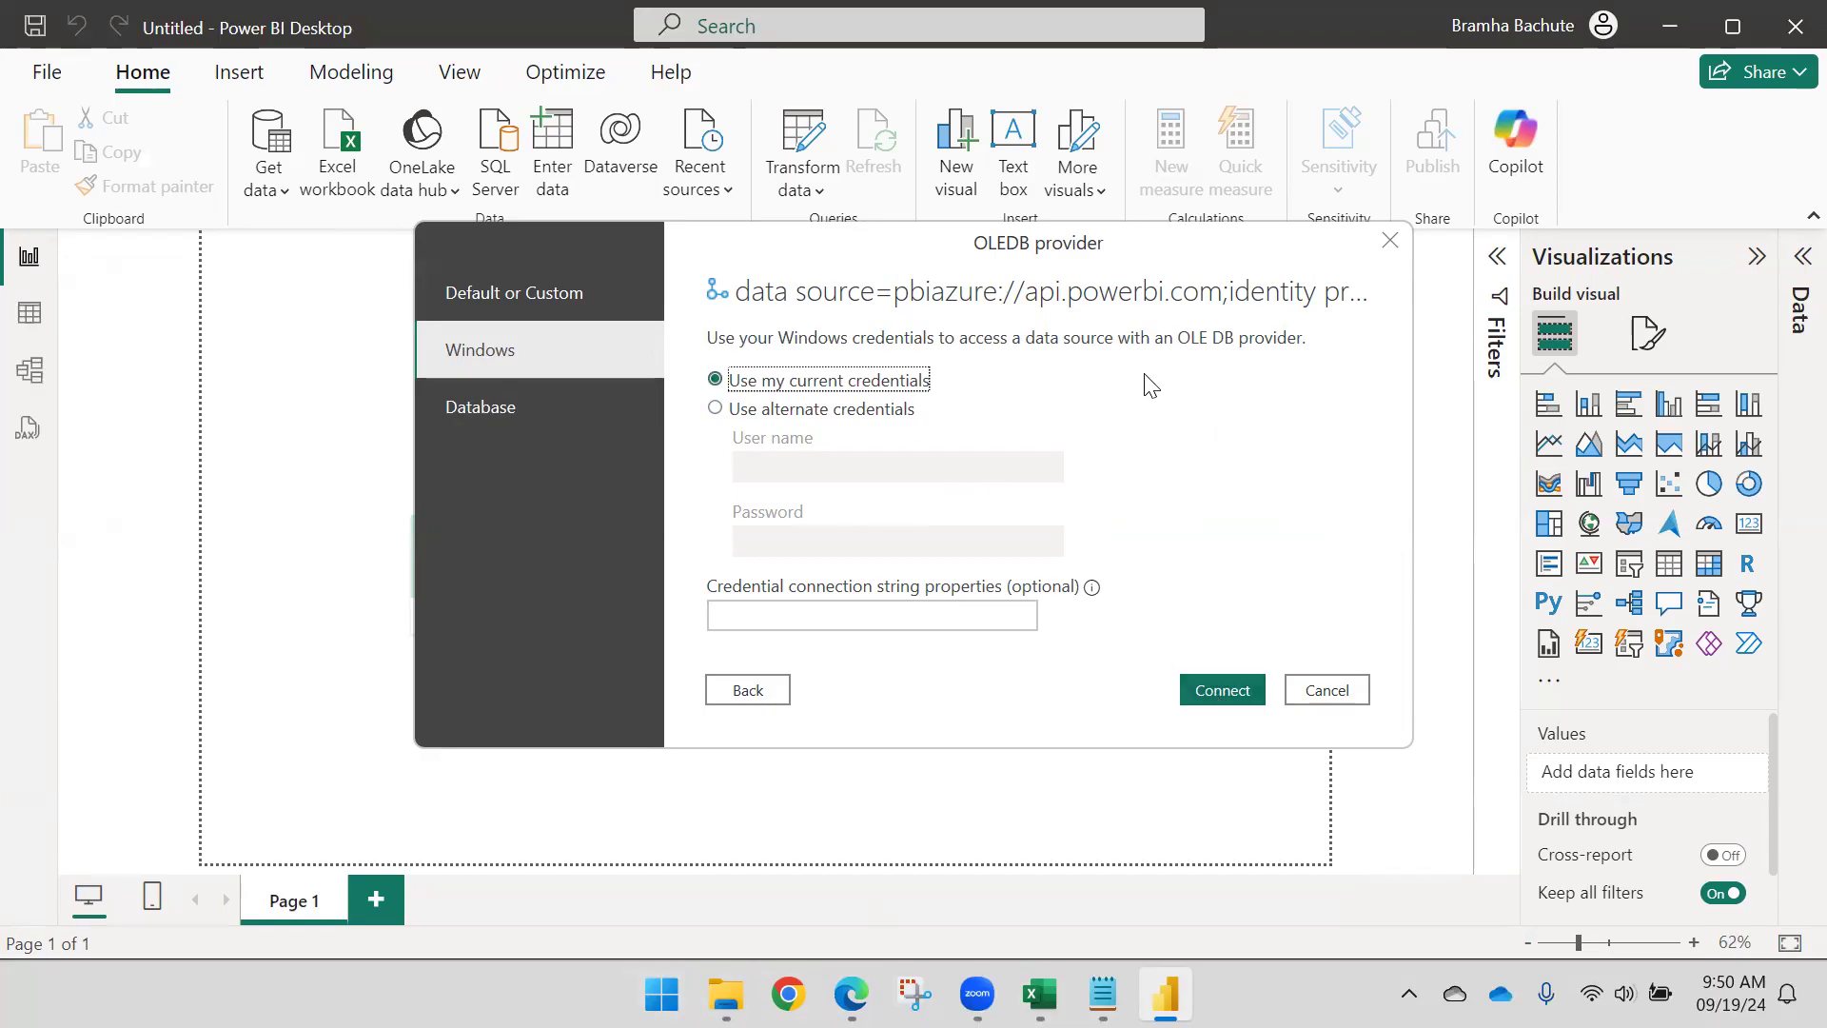
# Step: Switch to Edge and search the web for "OLE DB connectio client" in a new tab
pyautogui.click(851, 993)
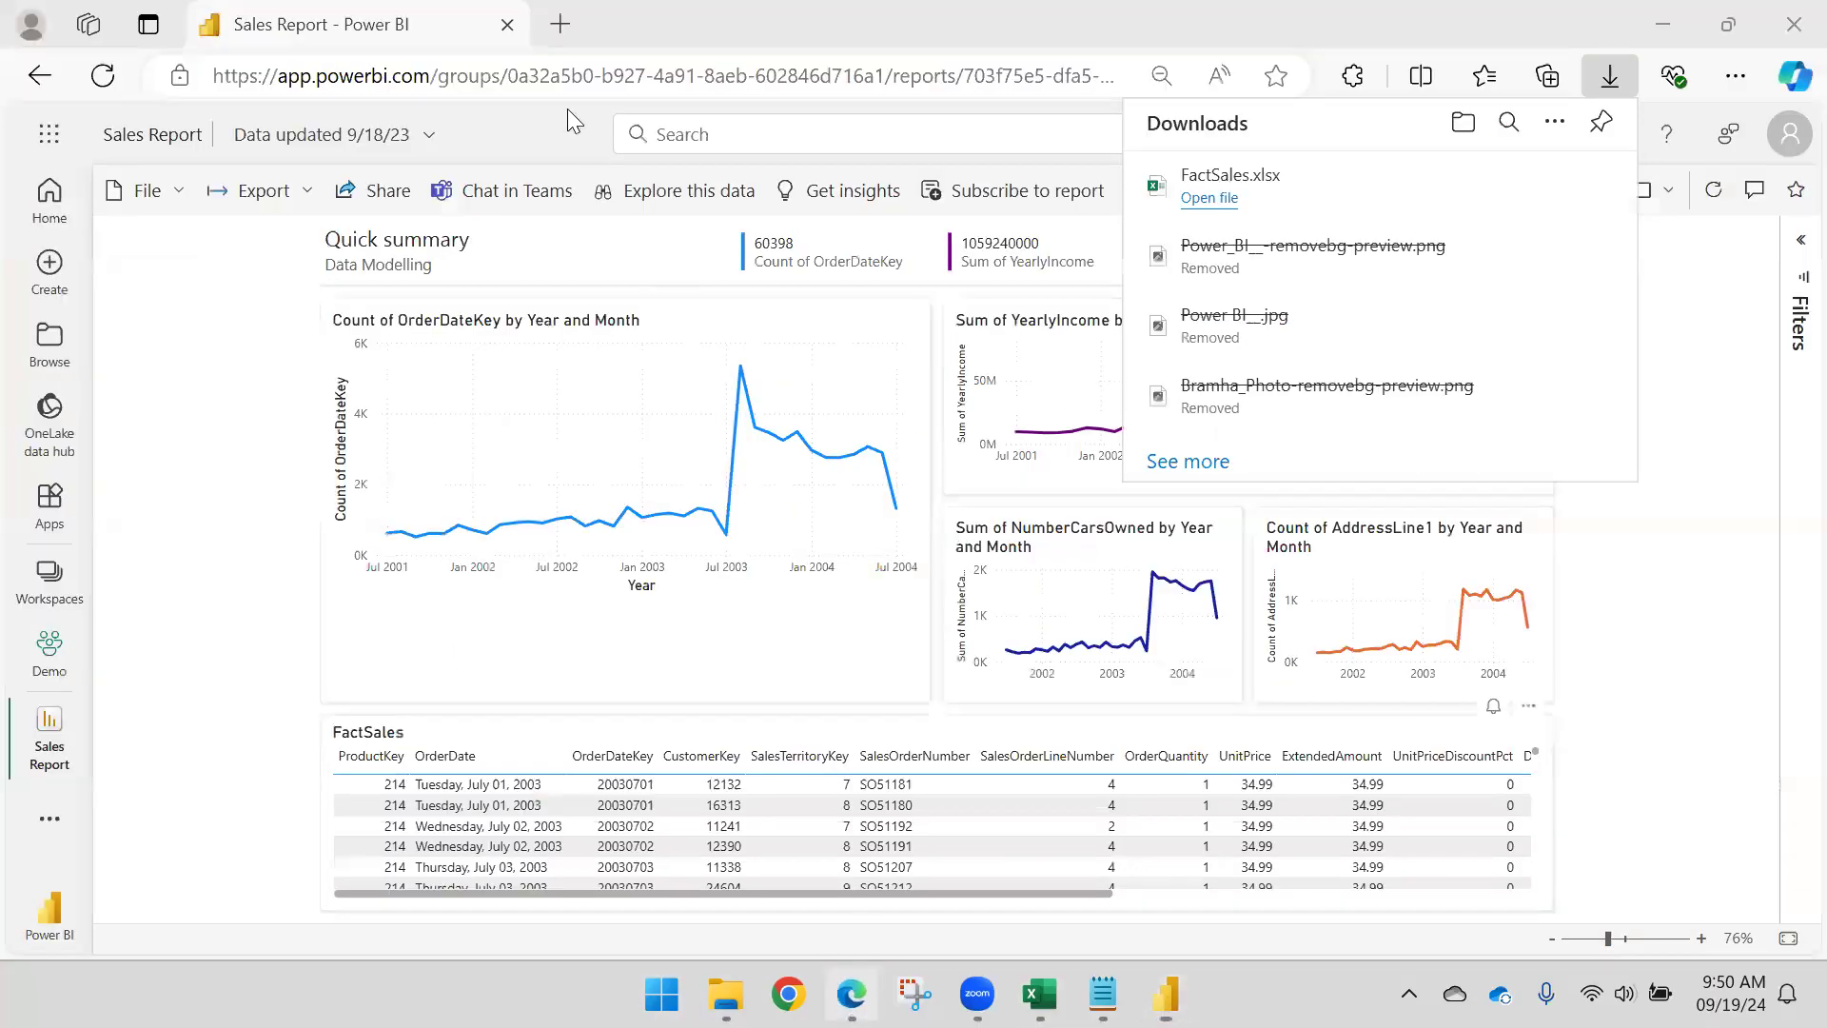
pyautogui.click(560, 24)
pyautogui.write('OL')
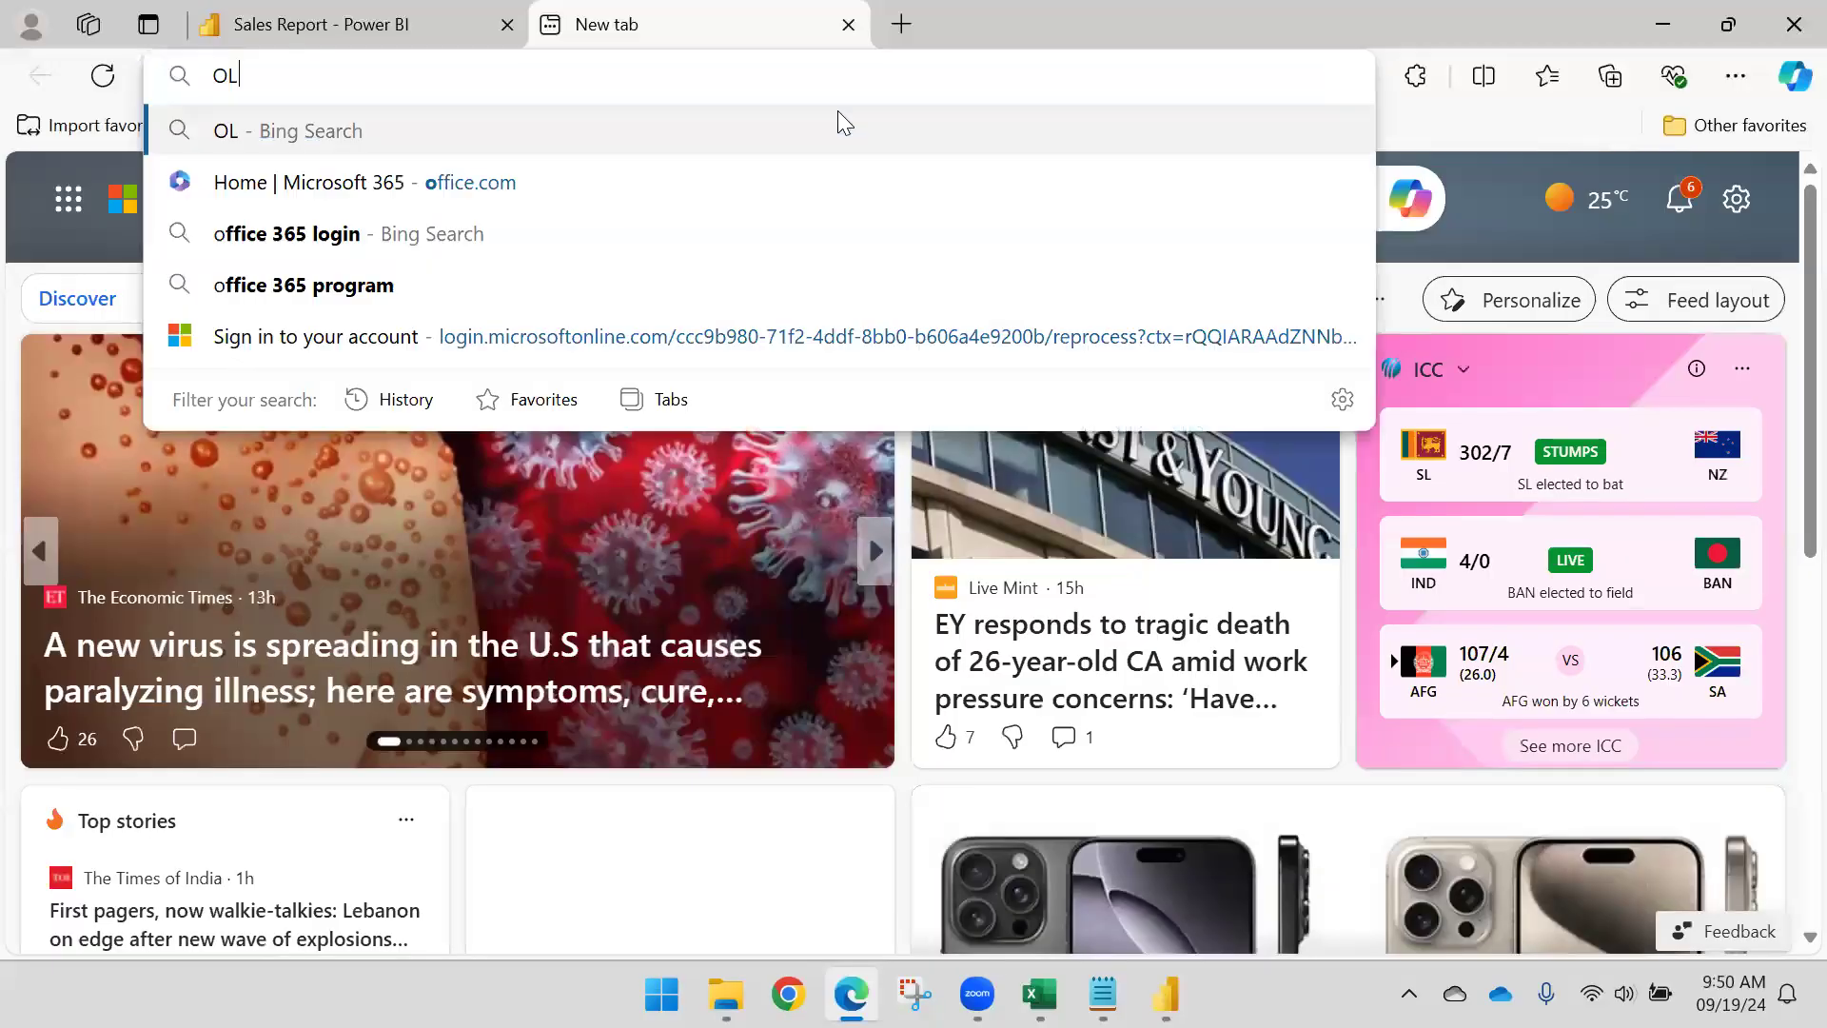
pyautogui.write('E DB COnne')
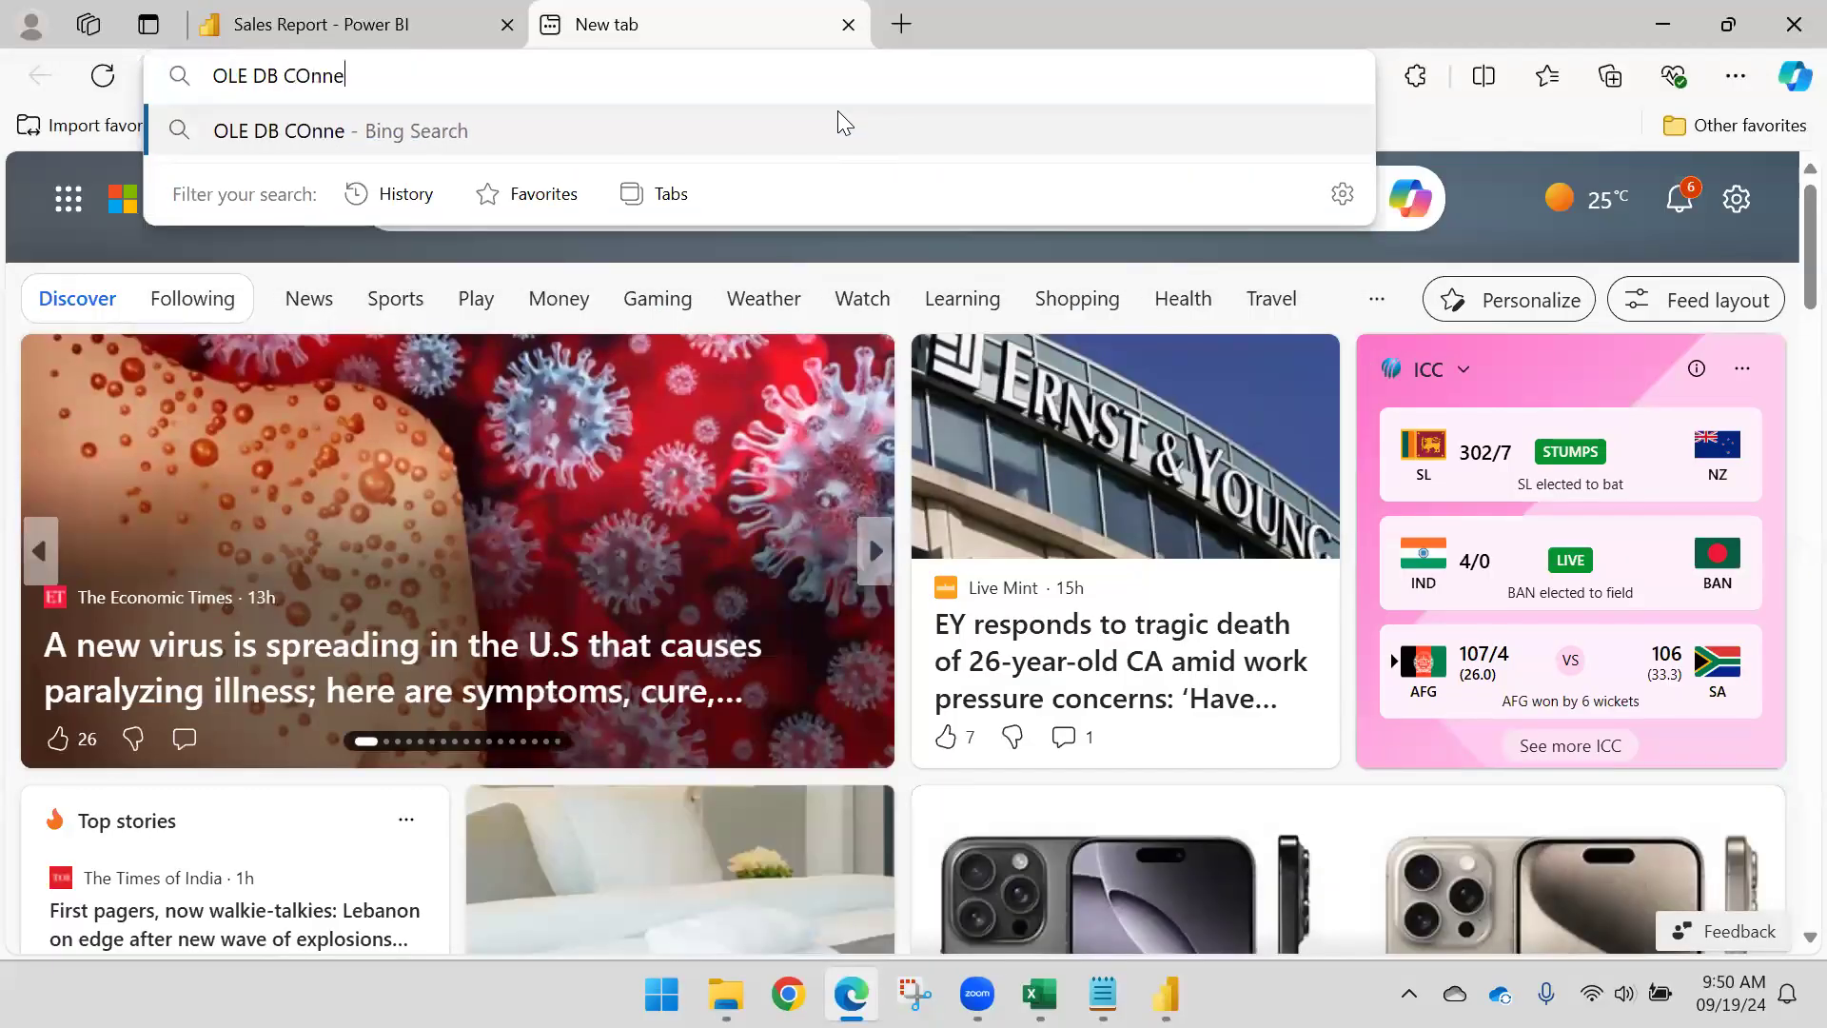
pyautogui.press('BackSpace')
pyautogui.press('BackSpace')
pyautogui.press('BackSpace')
pyautogui.press('BackSpace')
pyautogui.write('connectio cl')
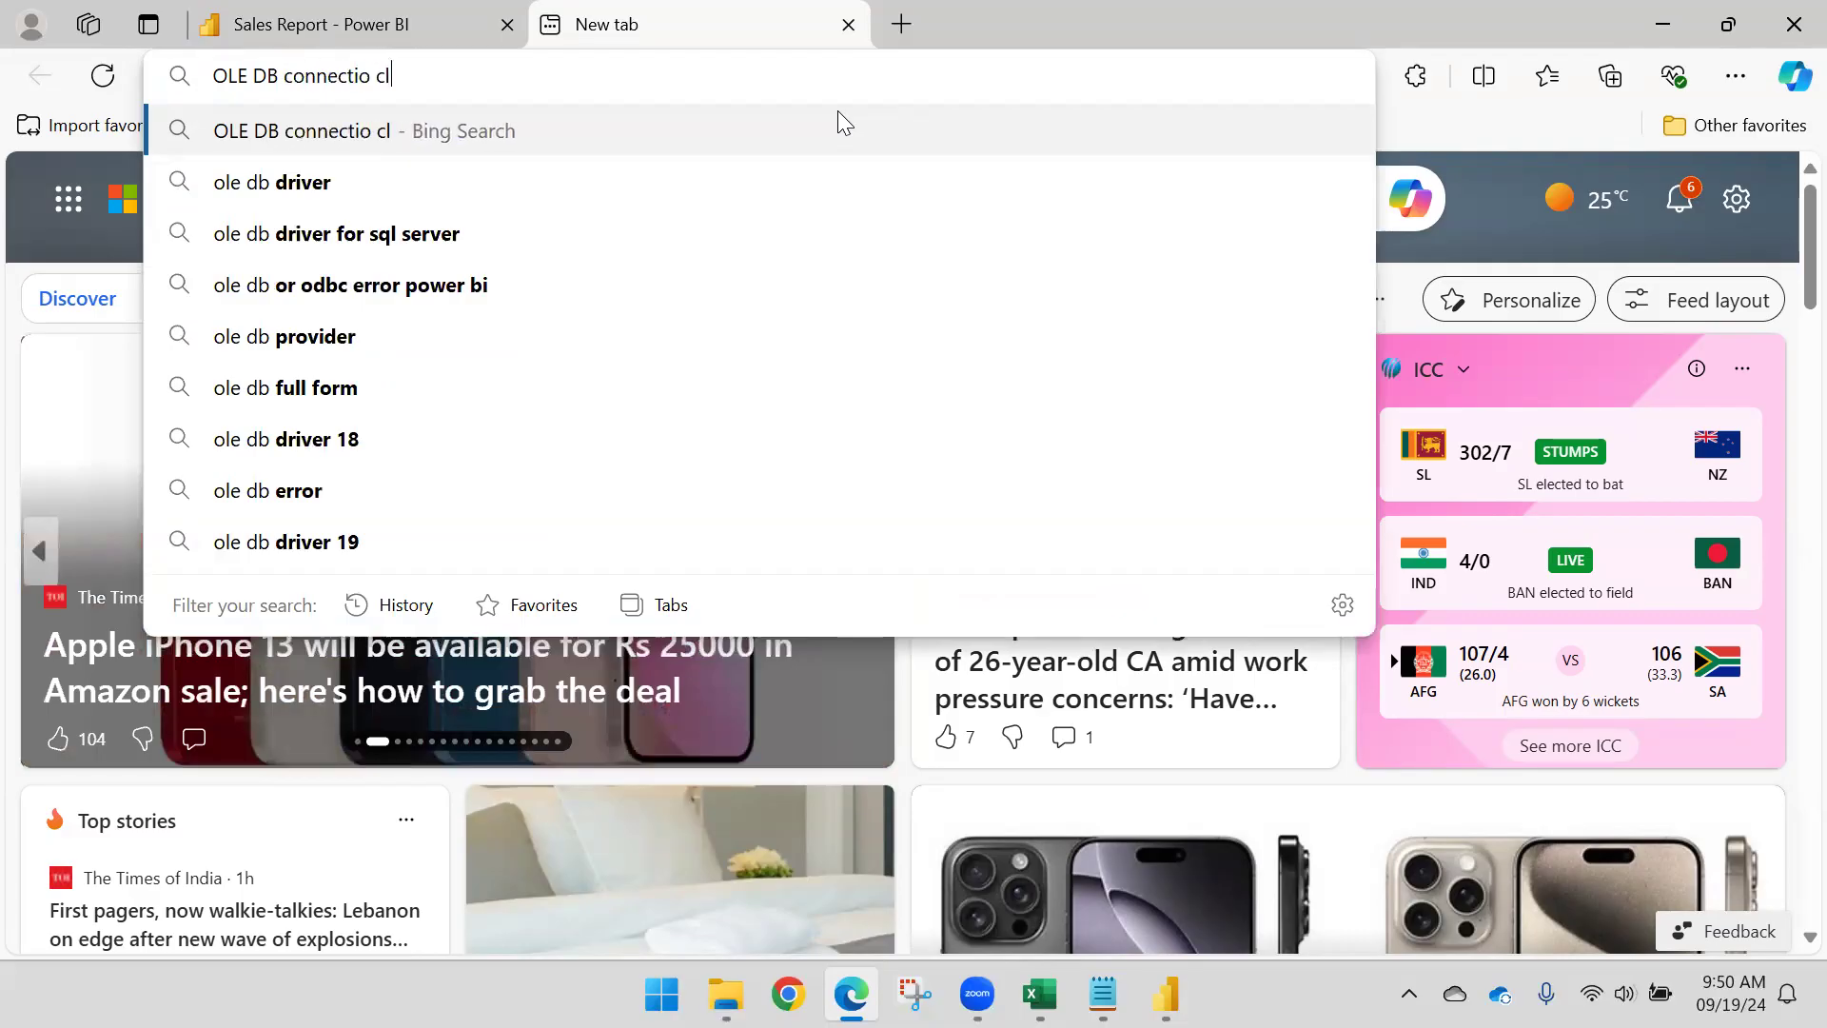
pyautogui.write('i')
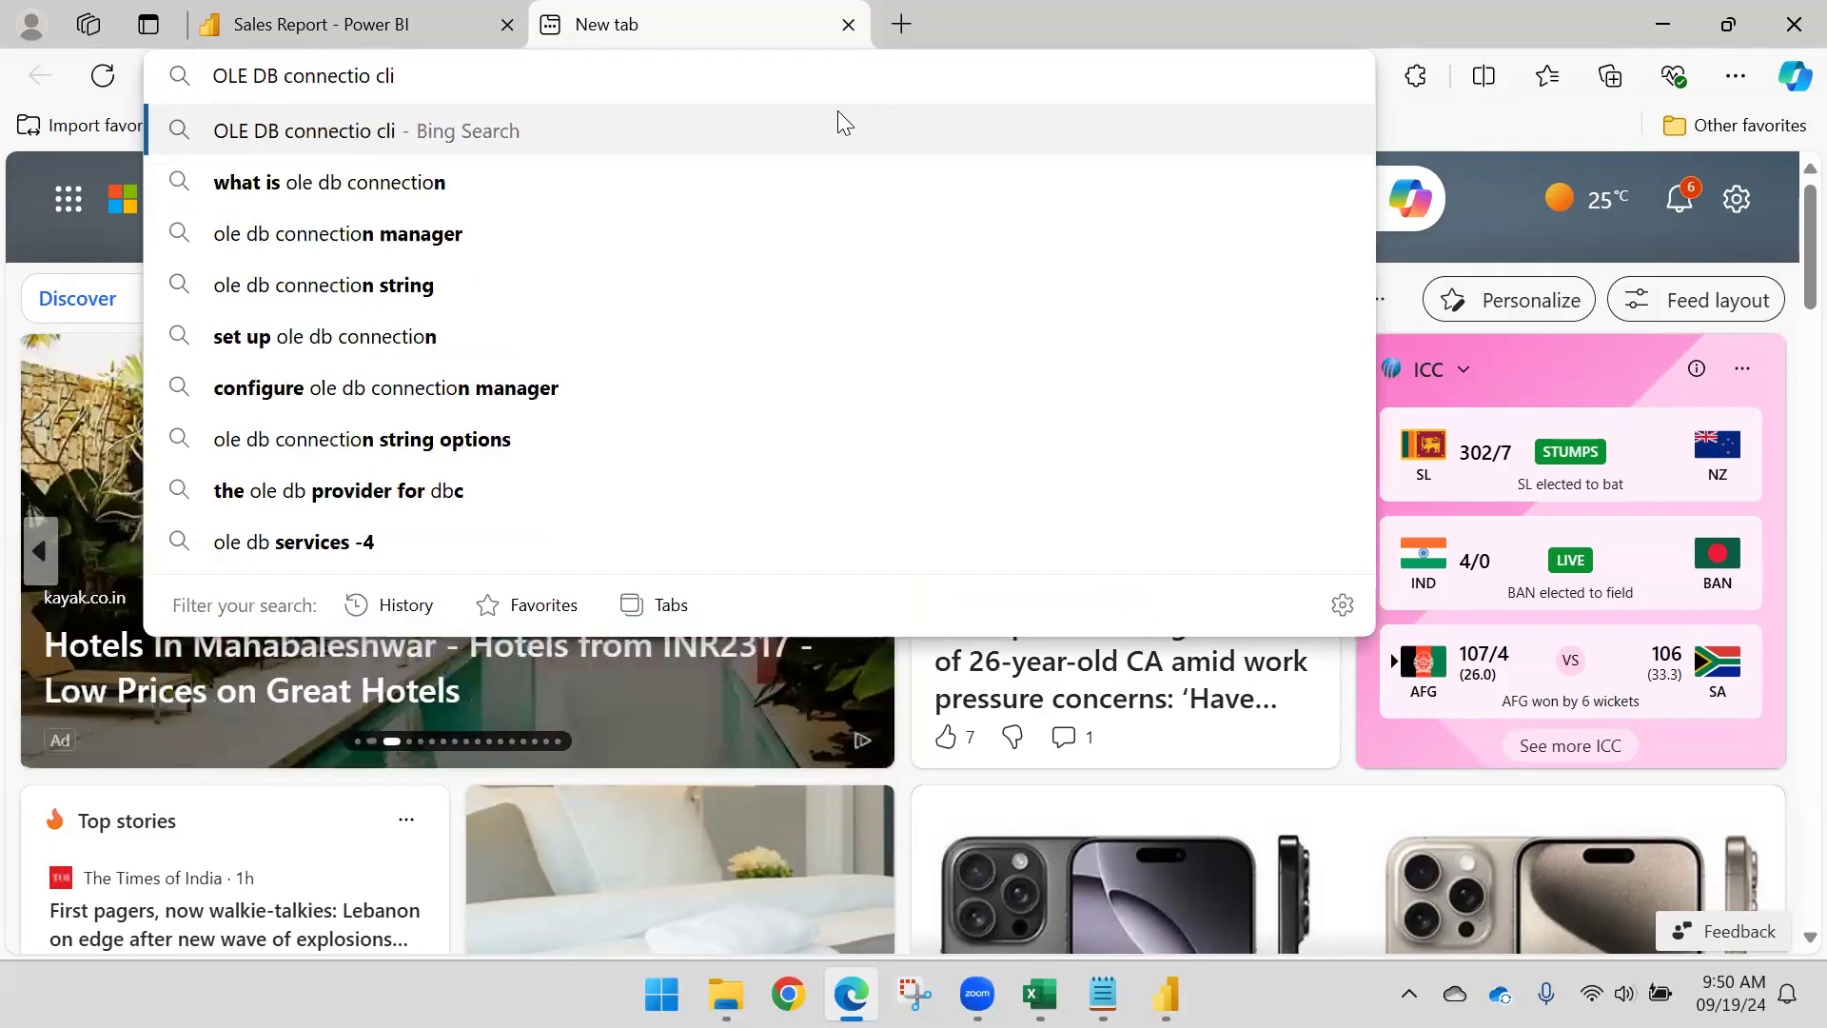
pyautogui.write('ent')
pyautogui.press('Return')
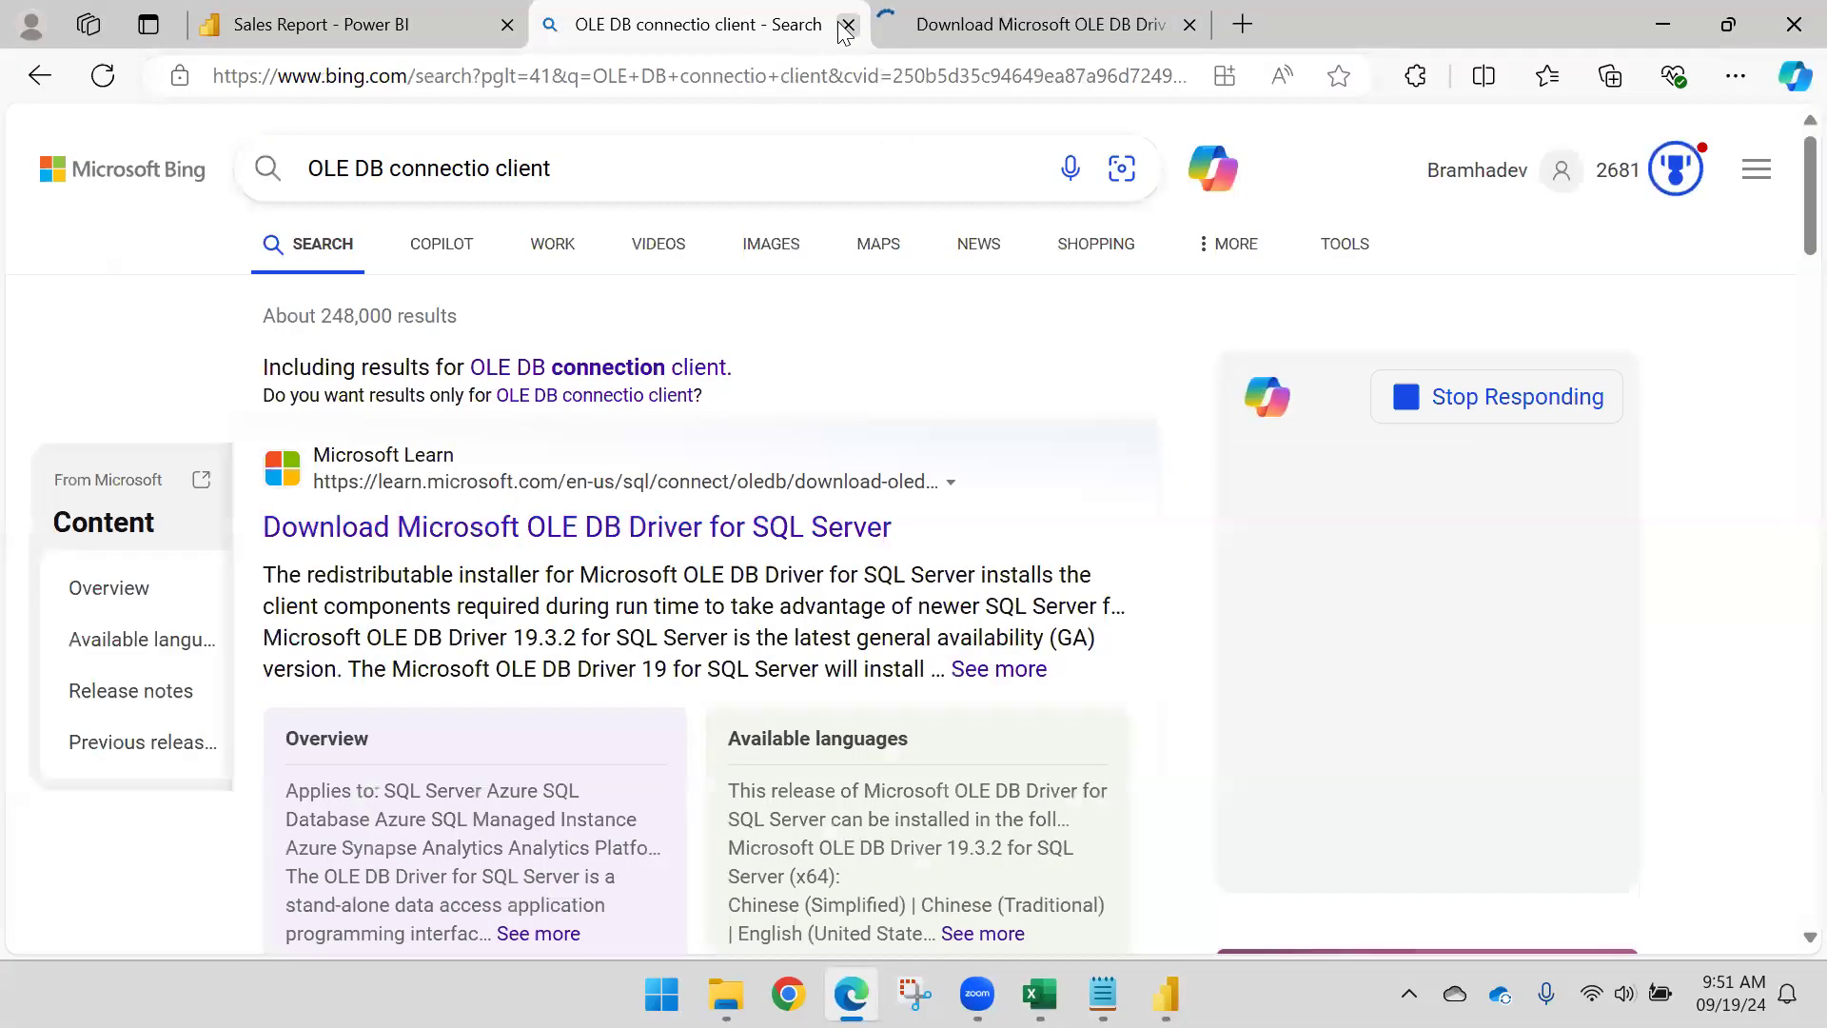
# Step: Close the search results tab and review the Microsoft Learn download page for the OLE DB Driver for SQL Server
pyautogui.click(847, 23)
pyautogui.scroll(-6, 800, 522)
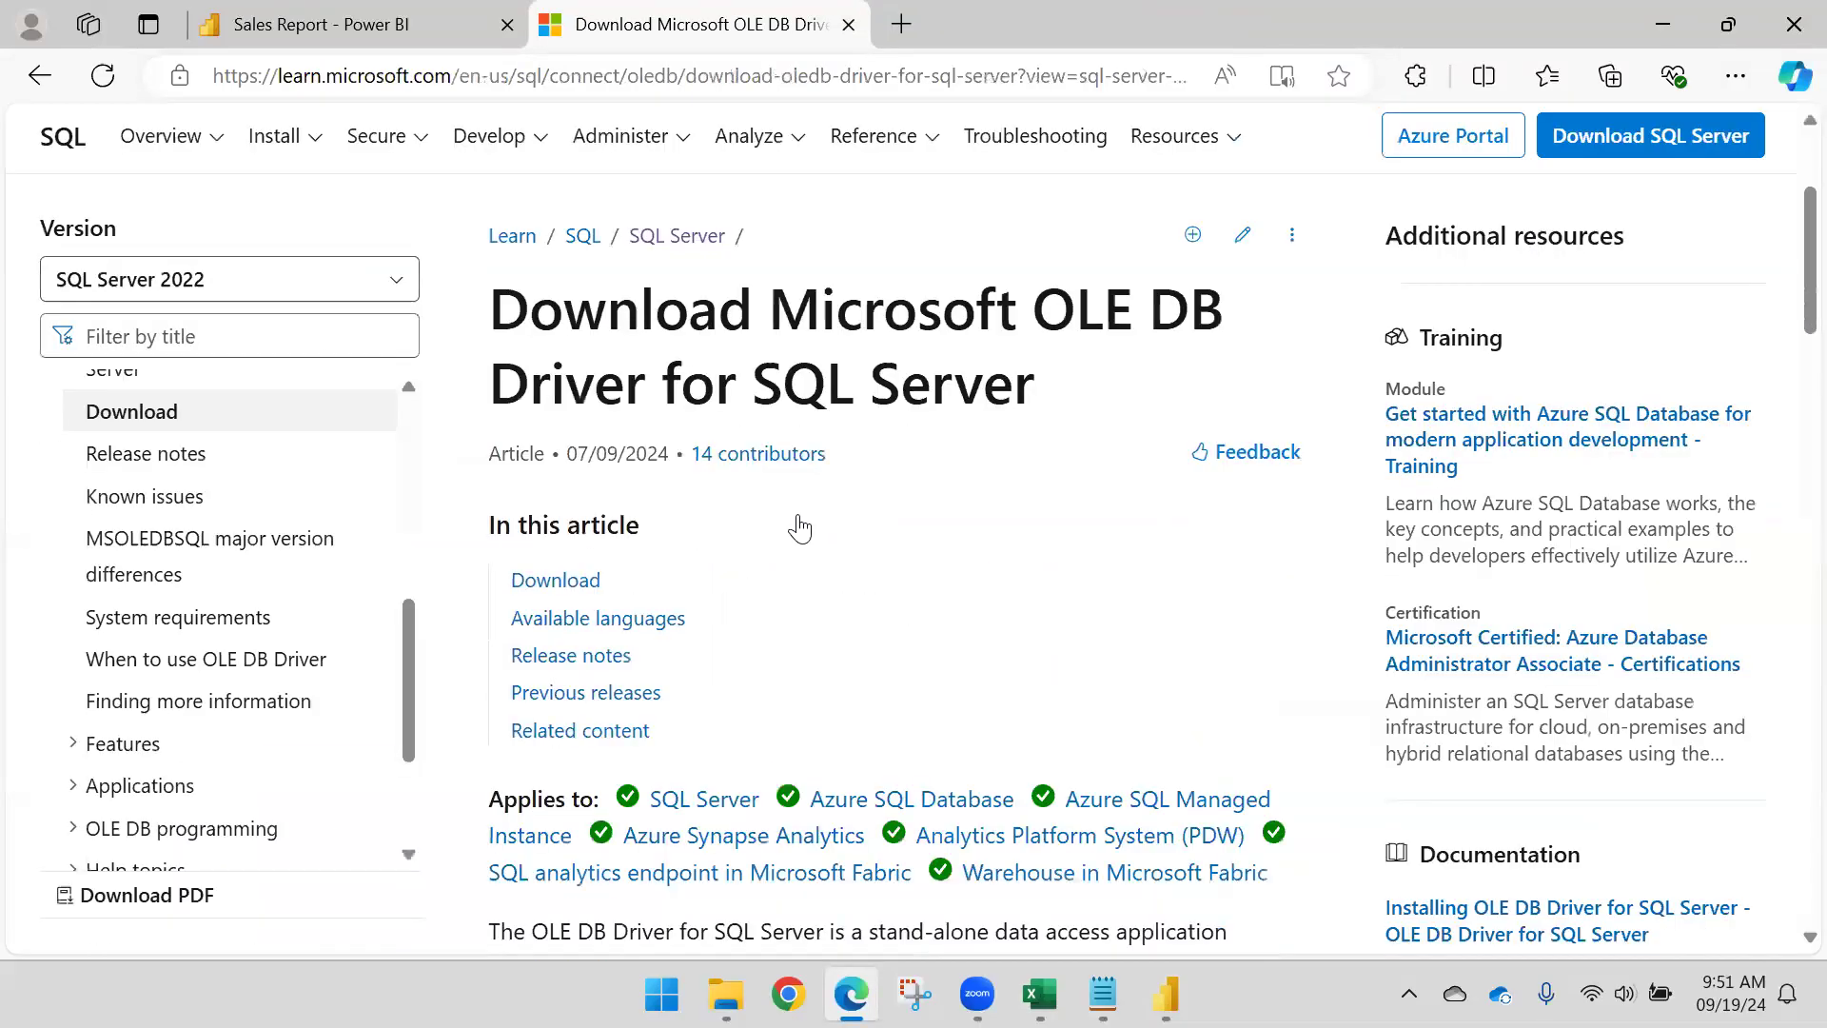
pyautogui.scroll(-6, 746, 460)
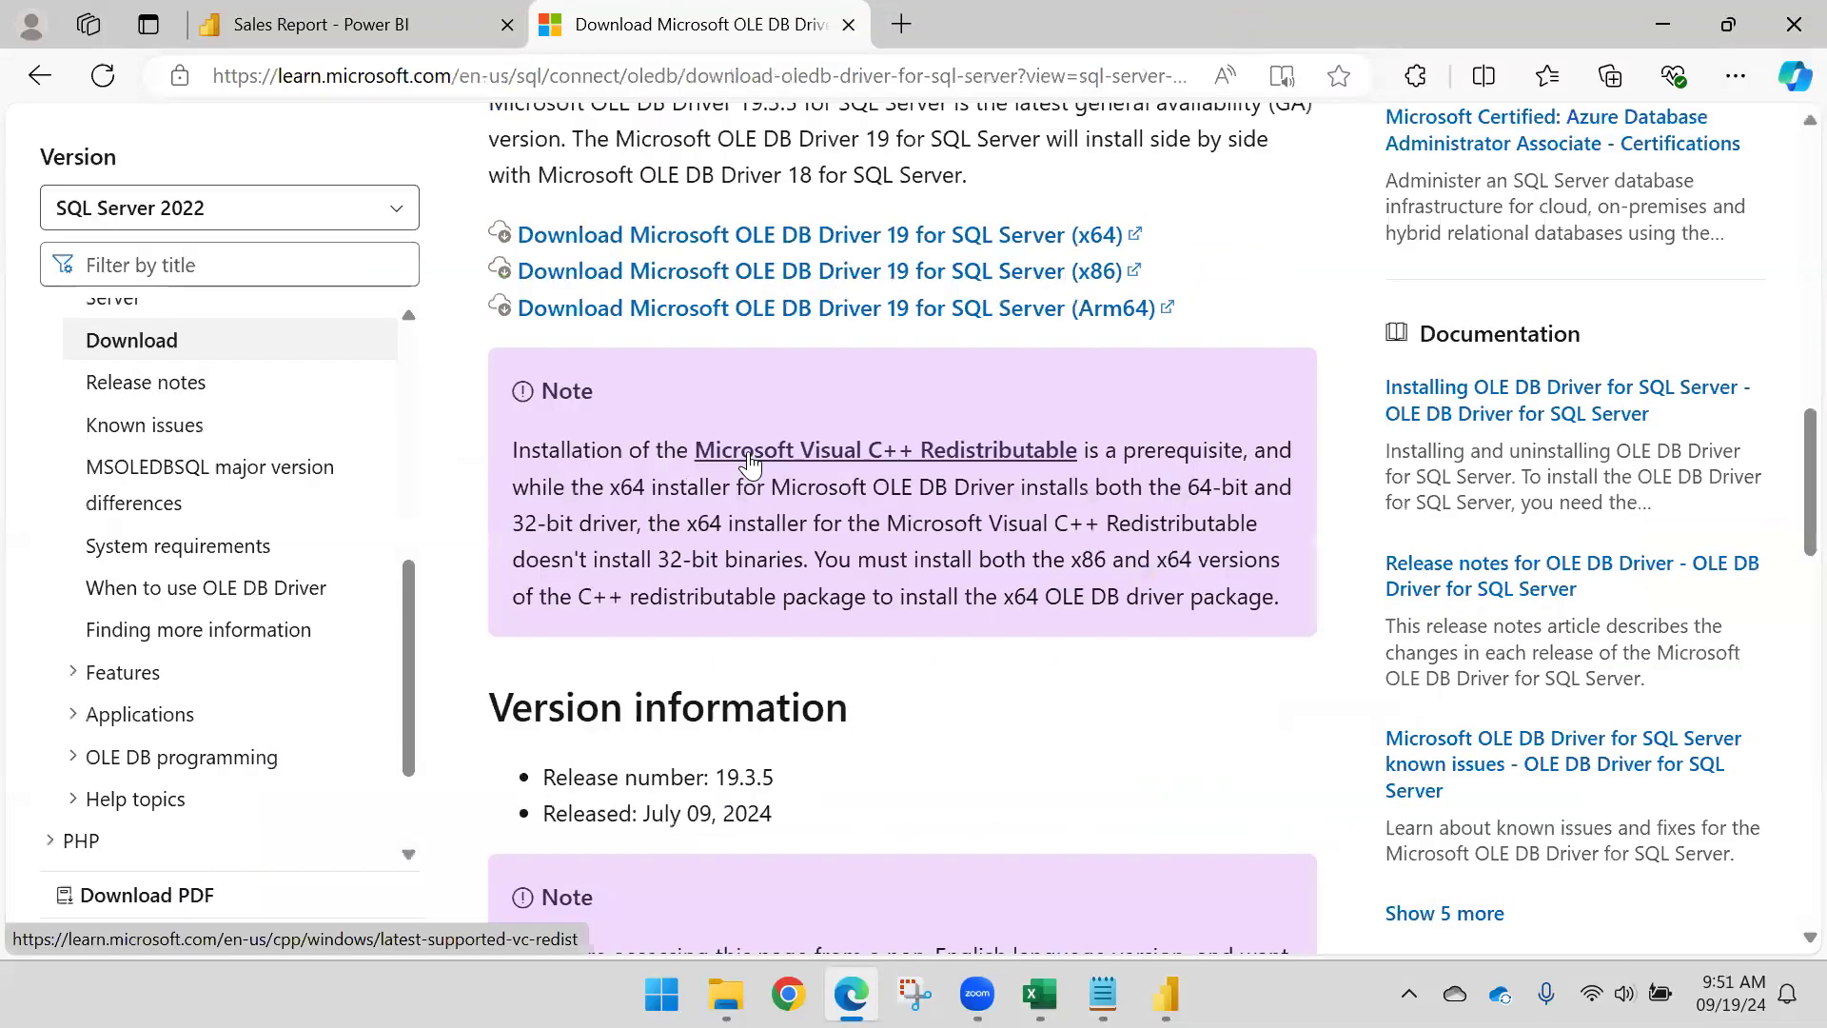
pyautogui.scroll(-9, 831, 246)
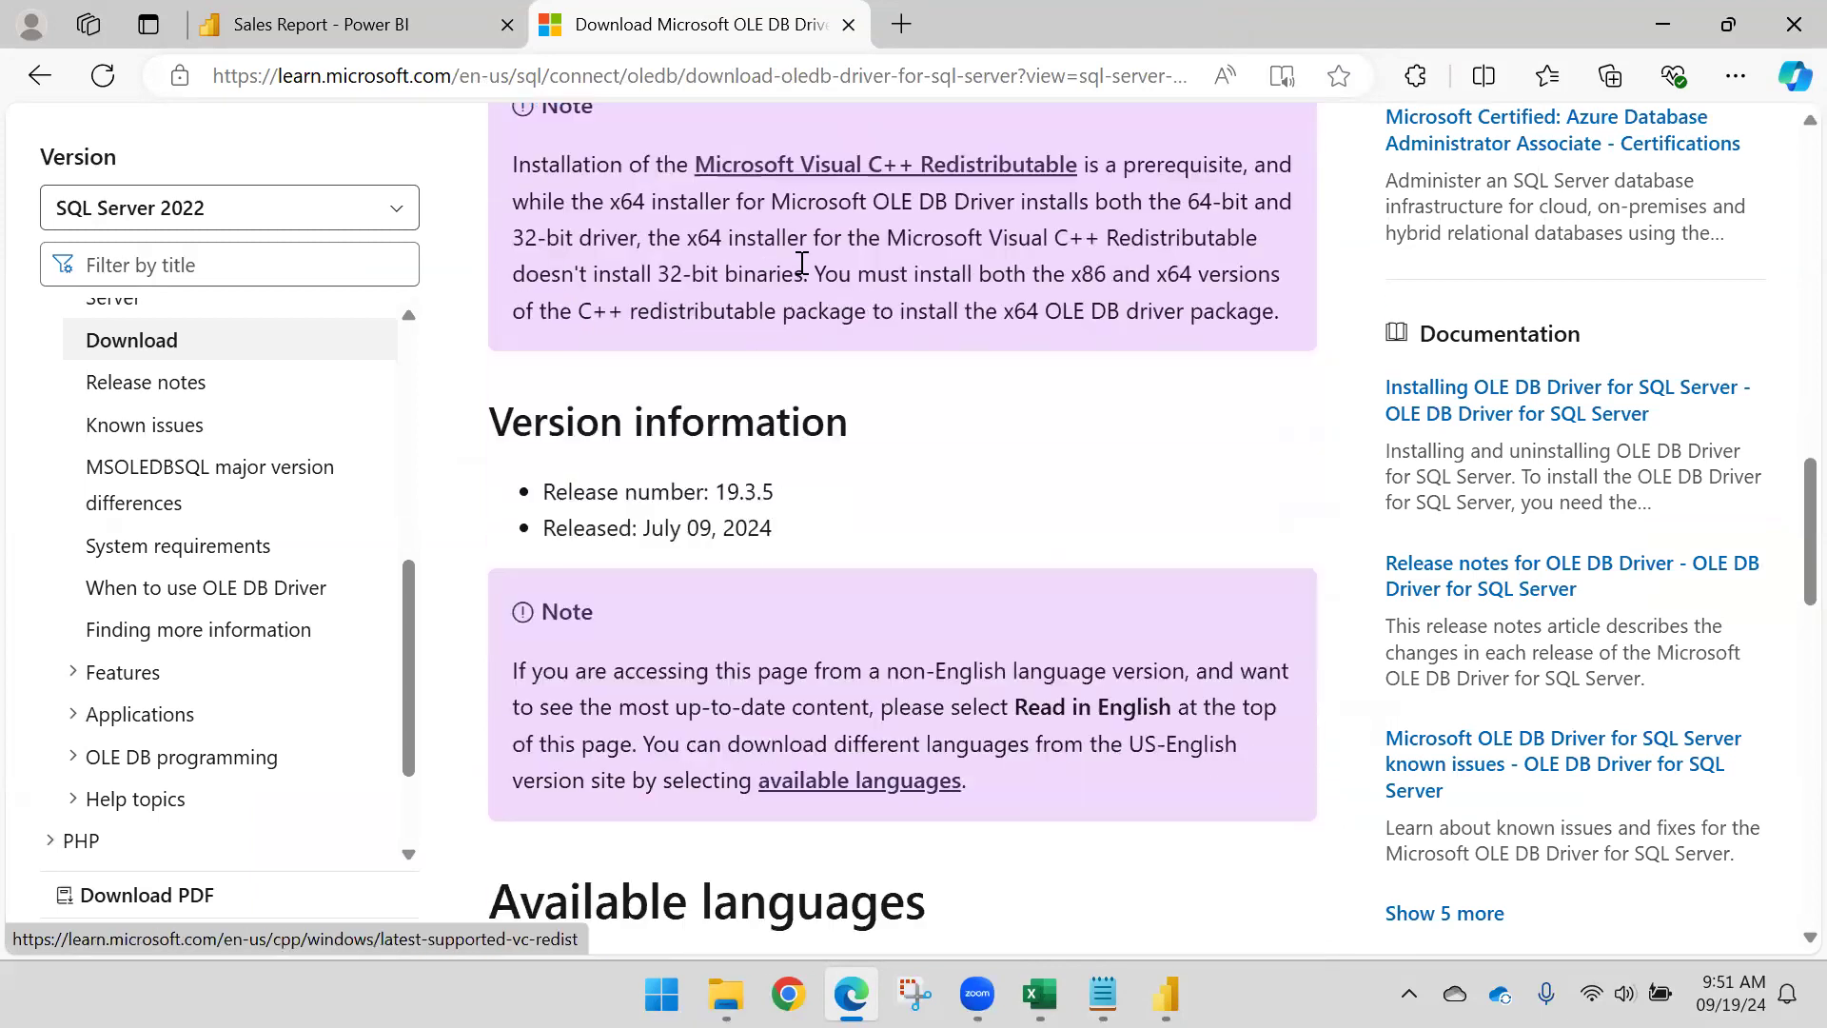
pyautogui.scroll(3, 796, 287)
pyautogui.scroll(-9, 791, 295)
pyautogui.scroll(10, 790, 302)
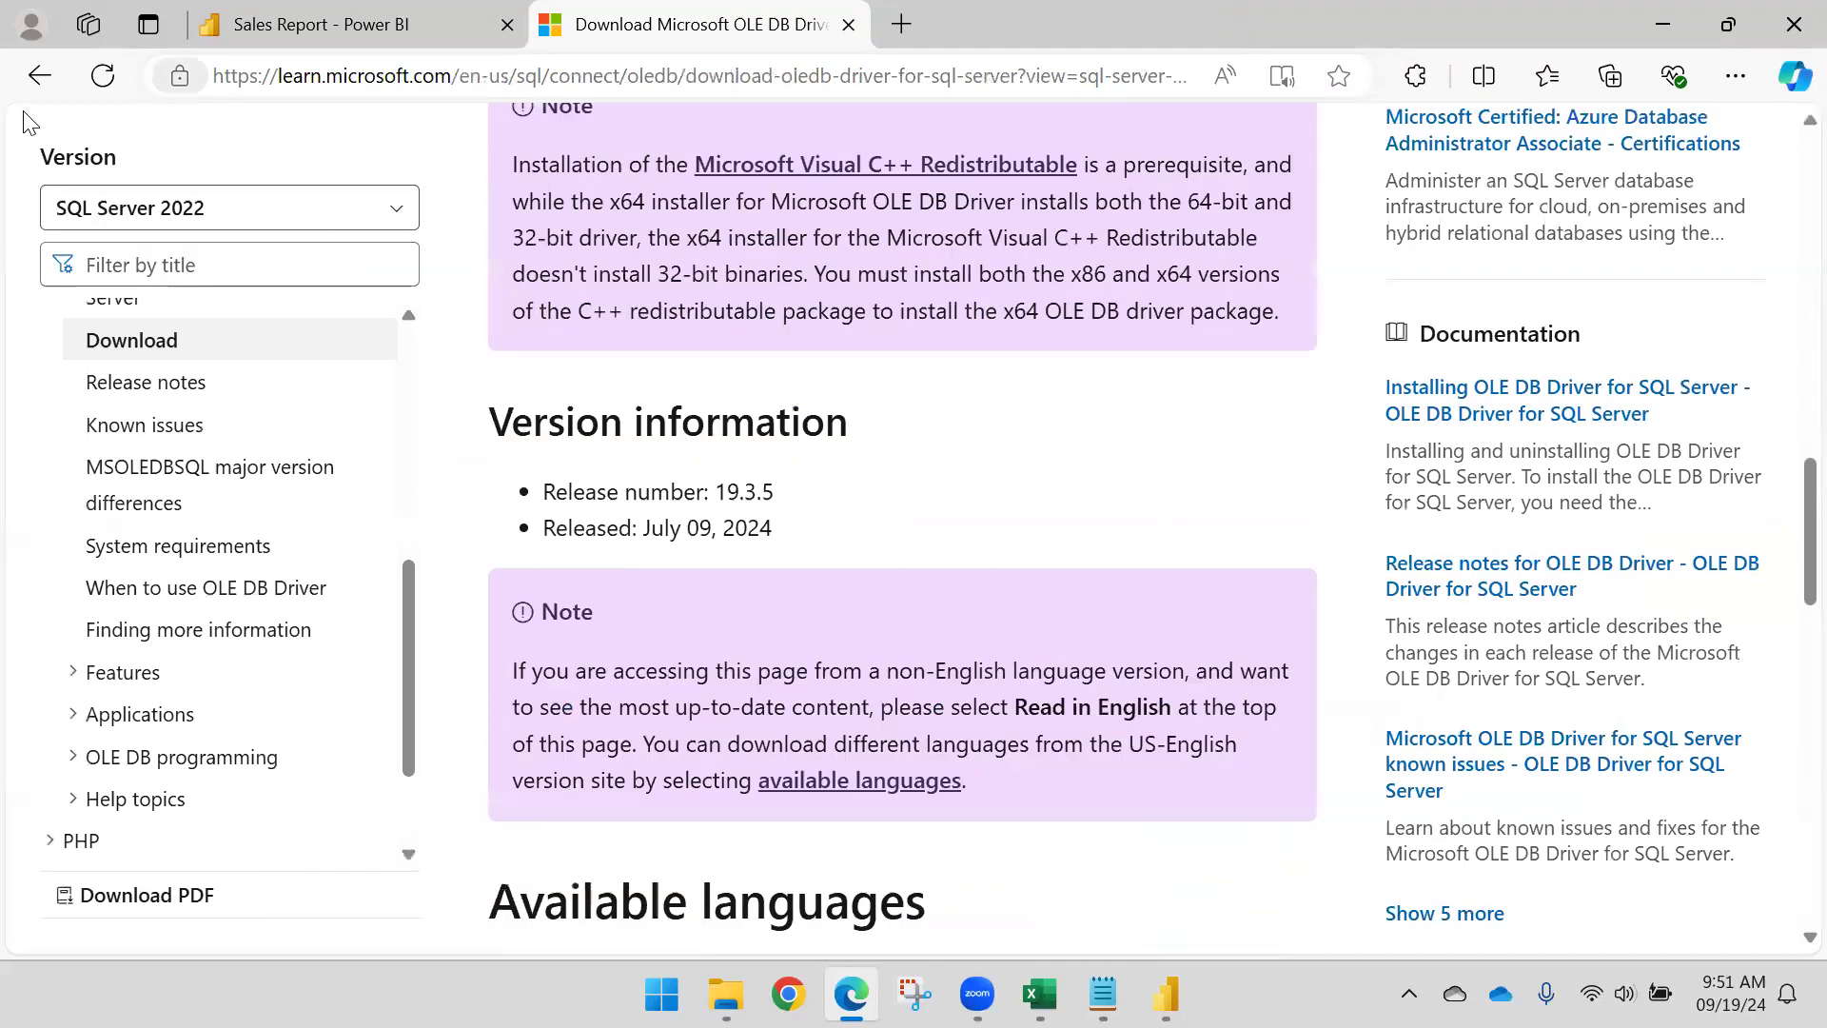
# Step: Return to the Bing results and search for "Analysis Servic client" instead
pyautogui.click(39, 75)
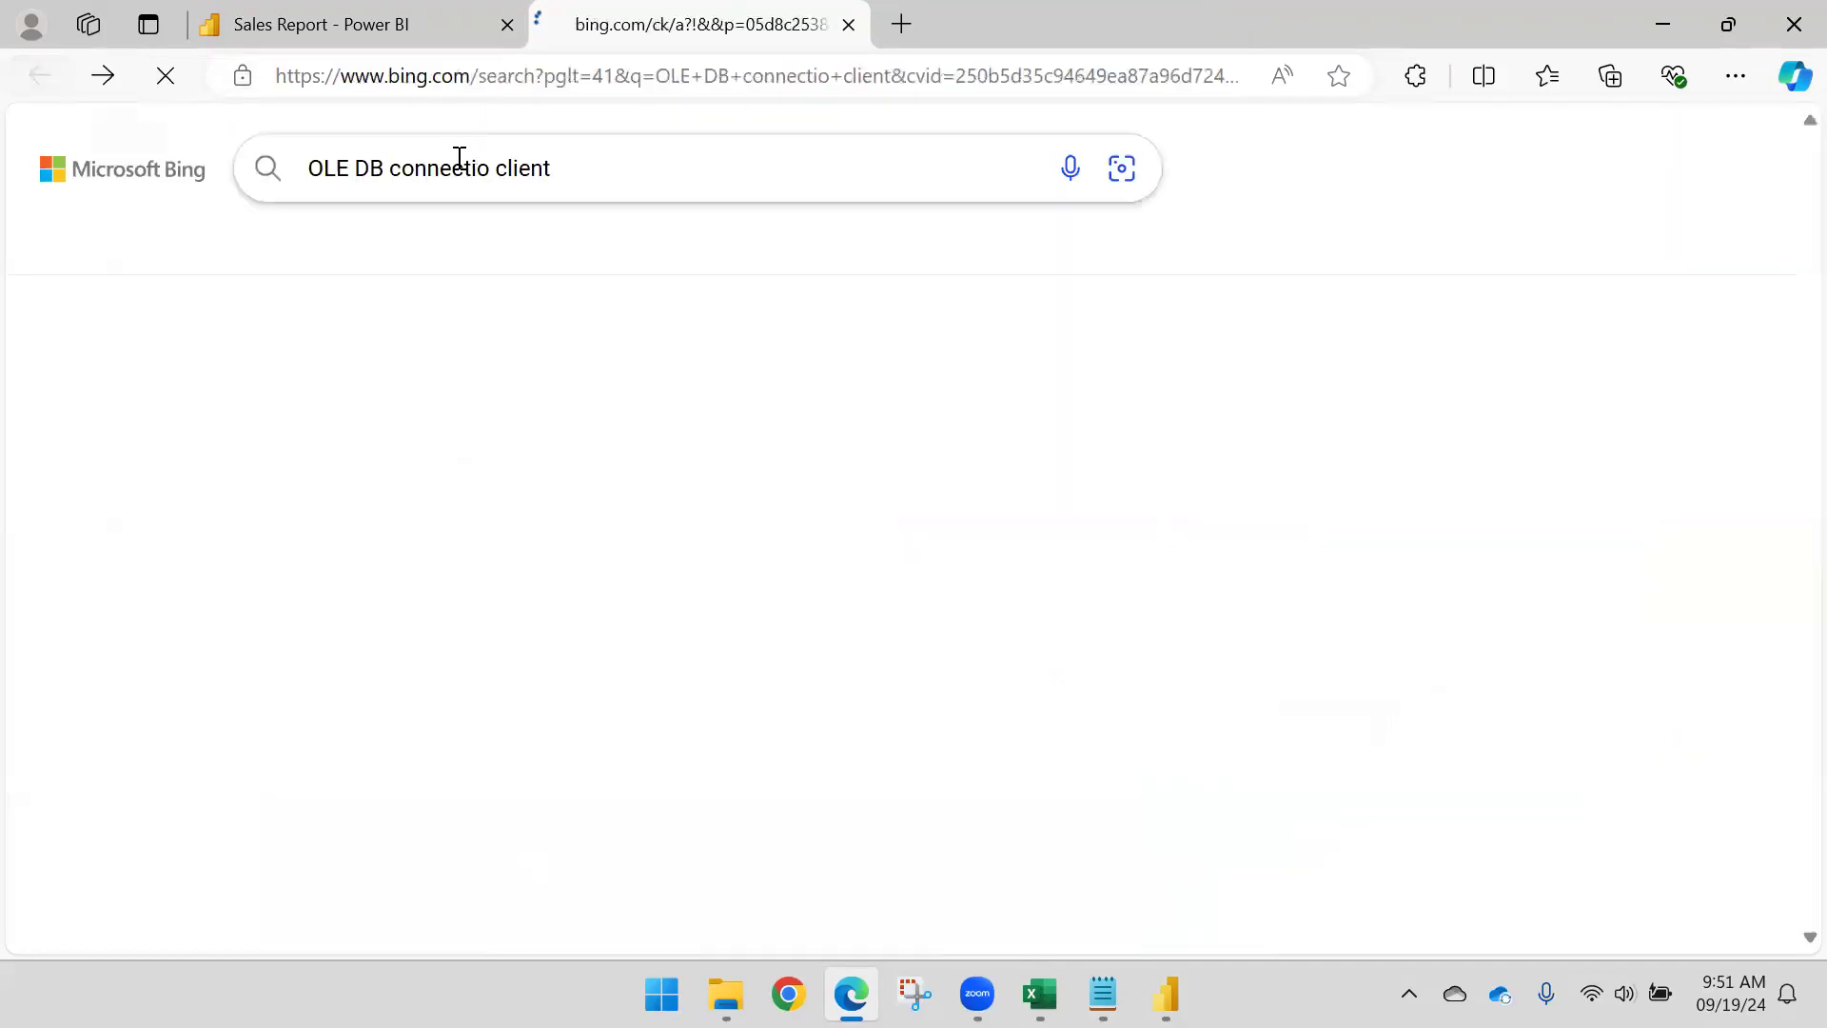
pyautogui.doubleClick(404, 172)
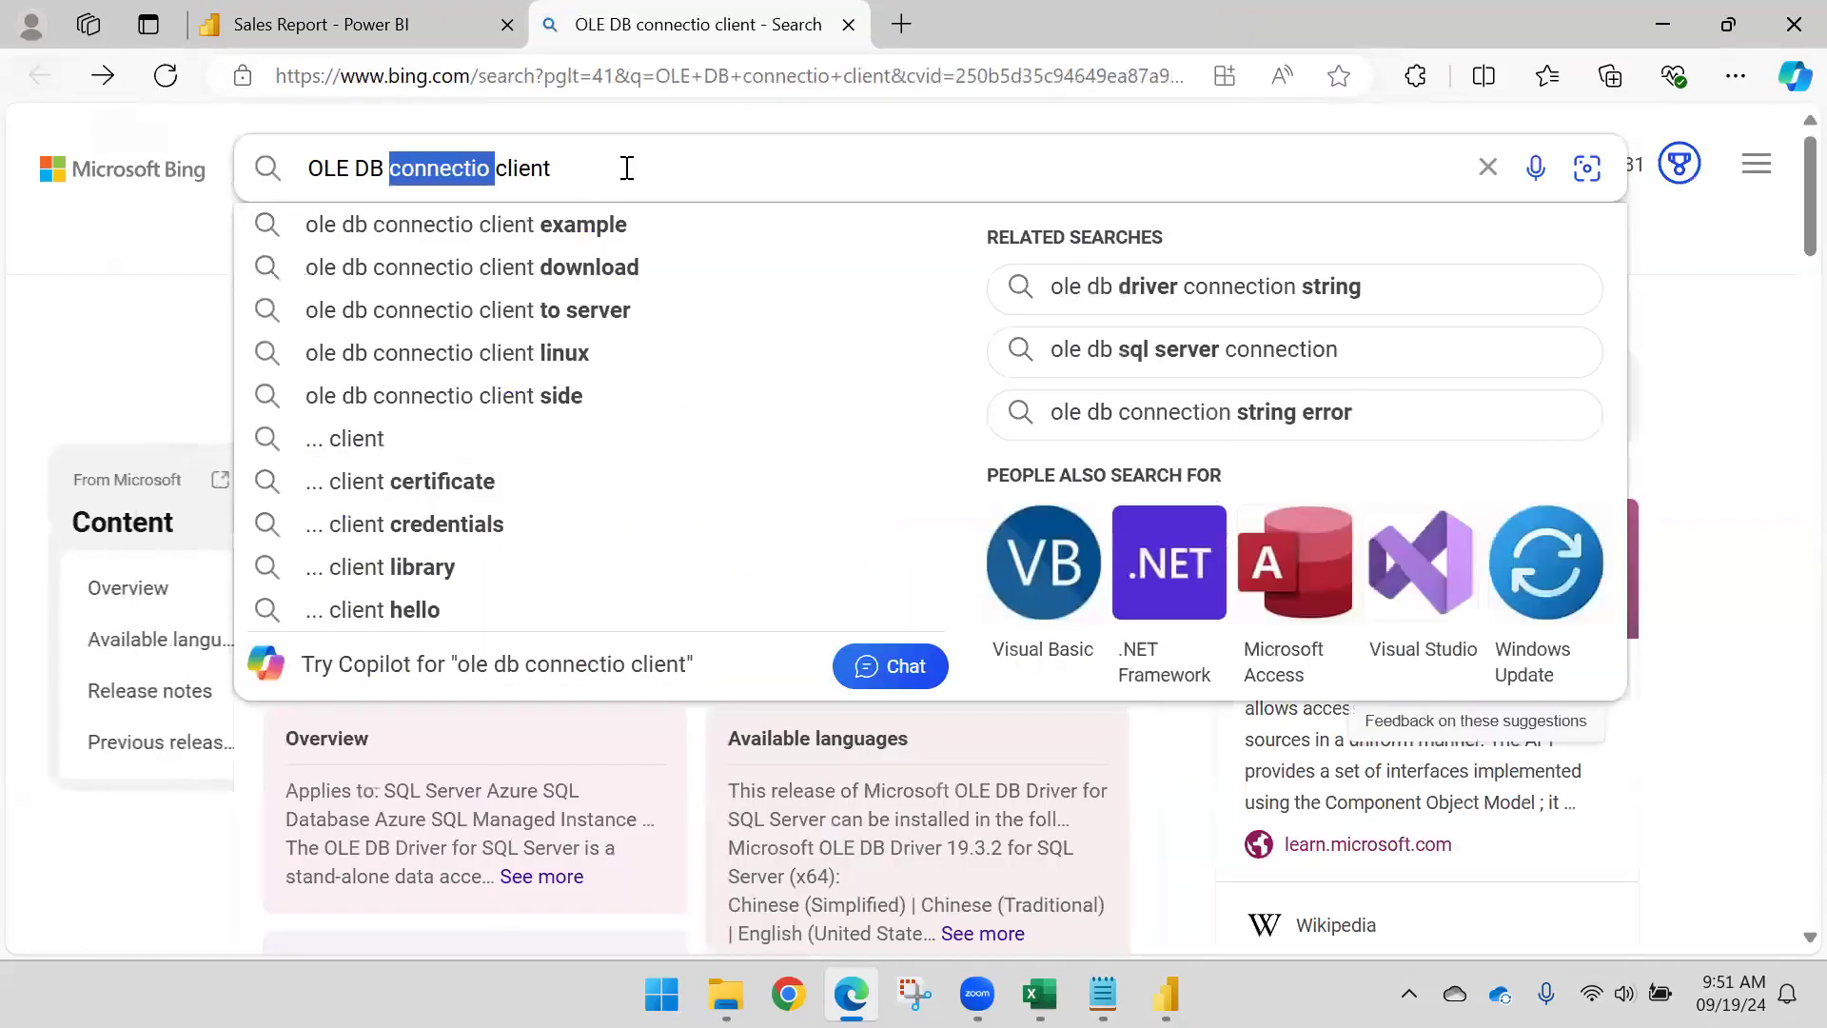
pyautogui.press('BackSpace')
pyautogui.press('BackSpace')
pyautogui.press('BackSpace')
pyautogui.press('BackSpace')
pyautogui.press('BackSpace')
pyautogui.press('BackSpace')
pyautogui.press('BackSpace')
pyautogui.press('BackSpace')
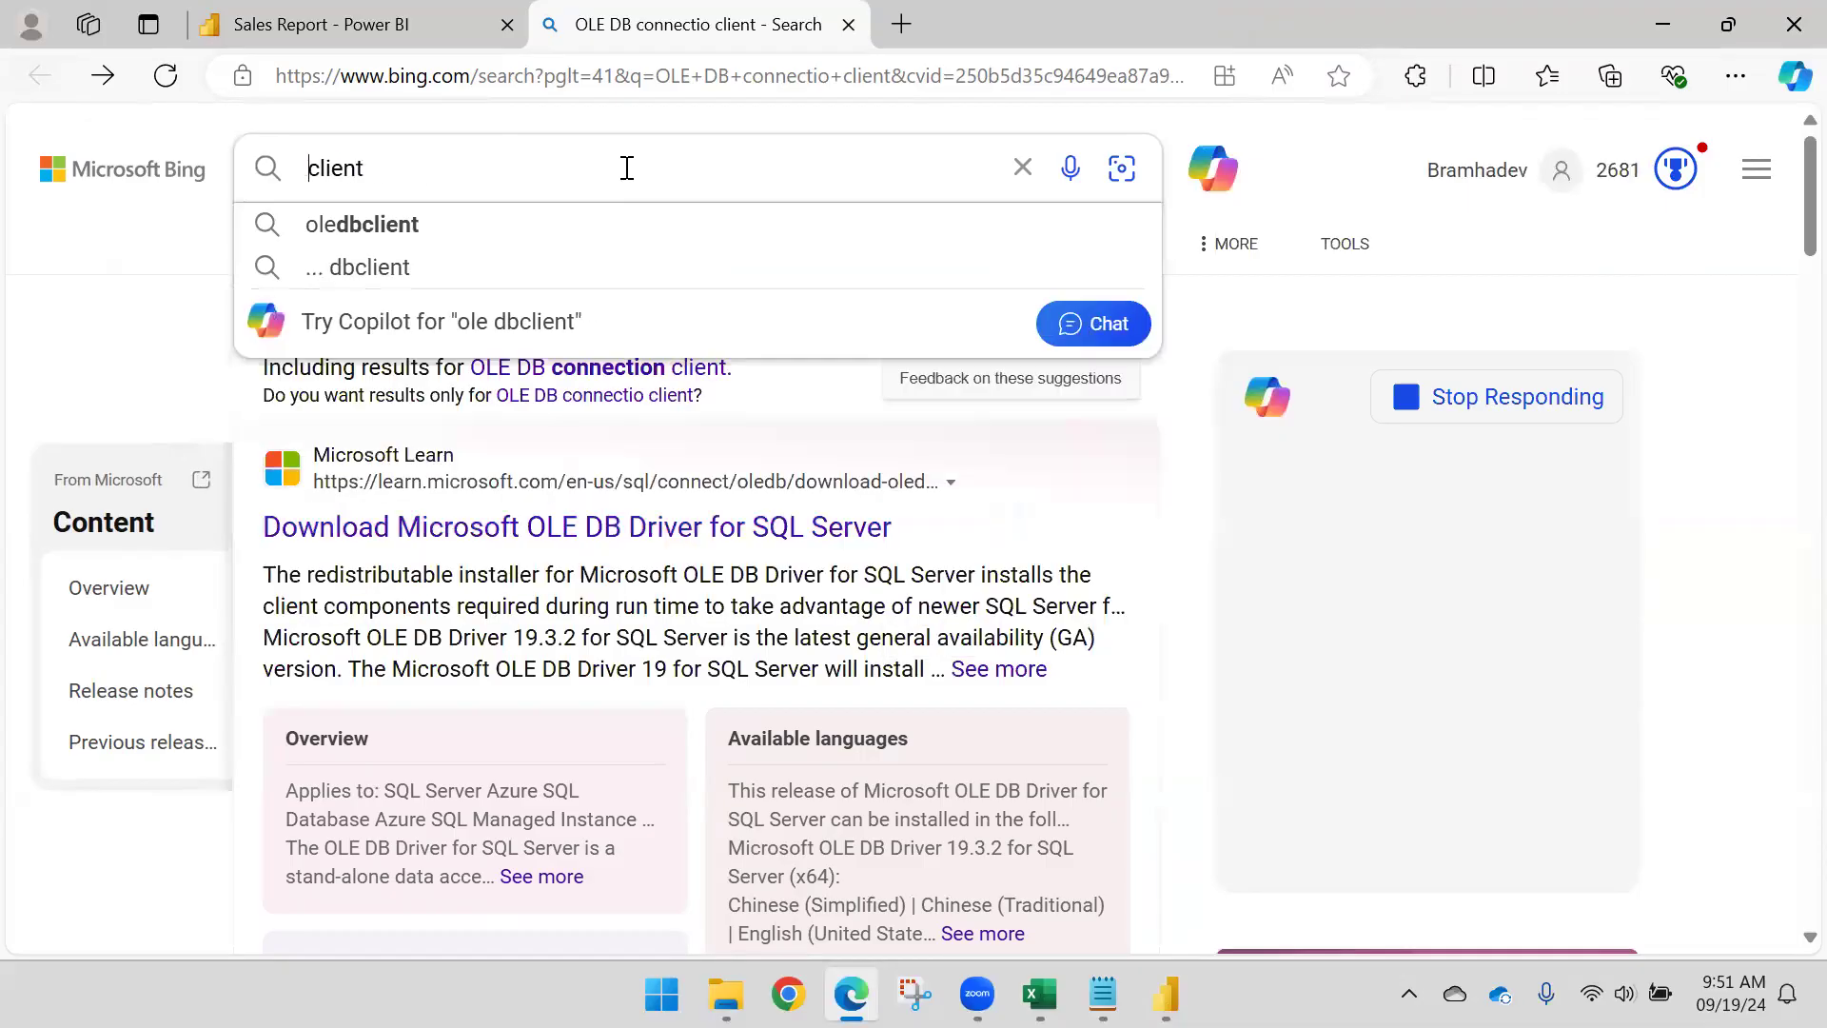
pyautogui.write('Anal')
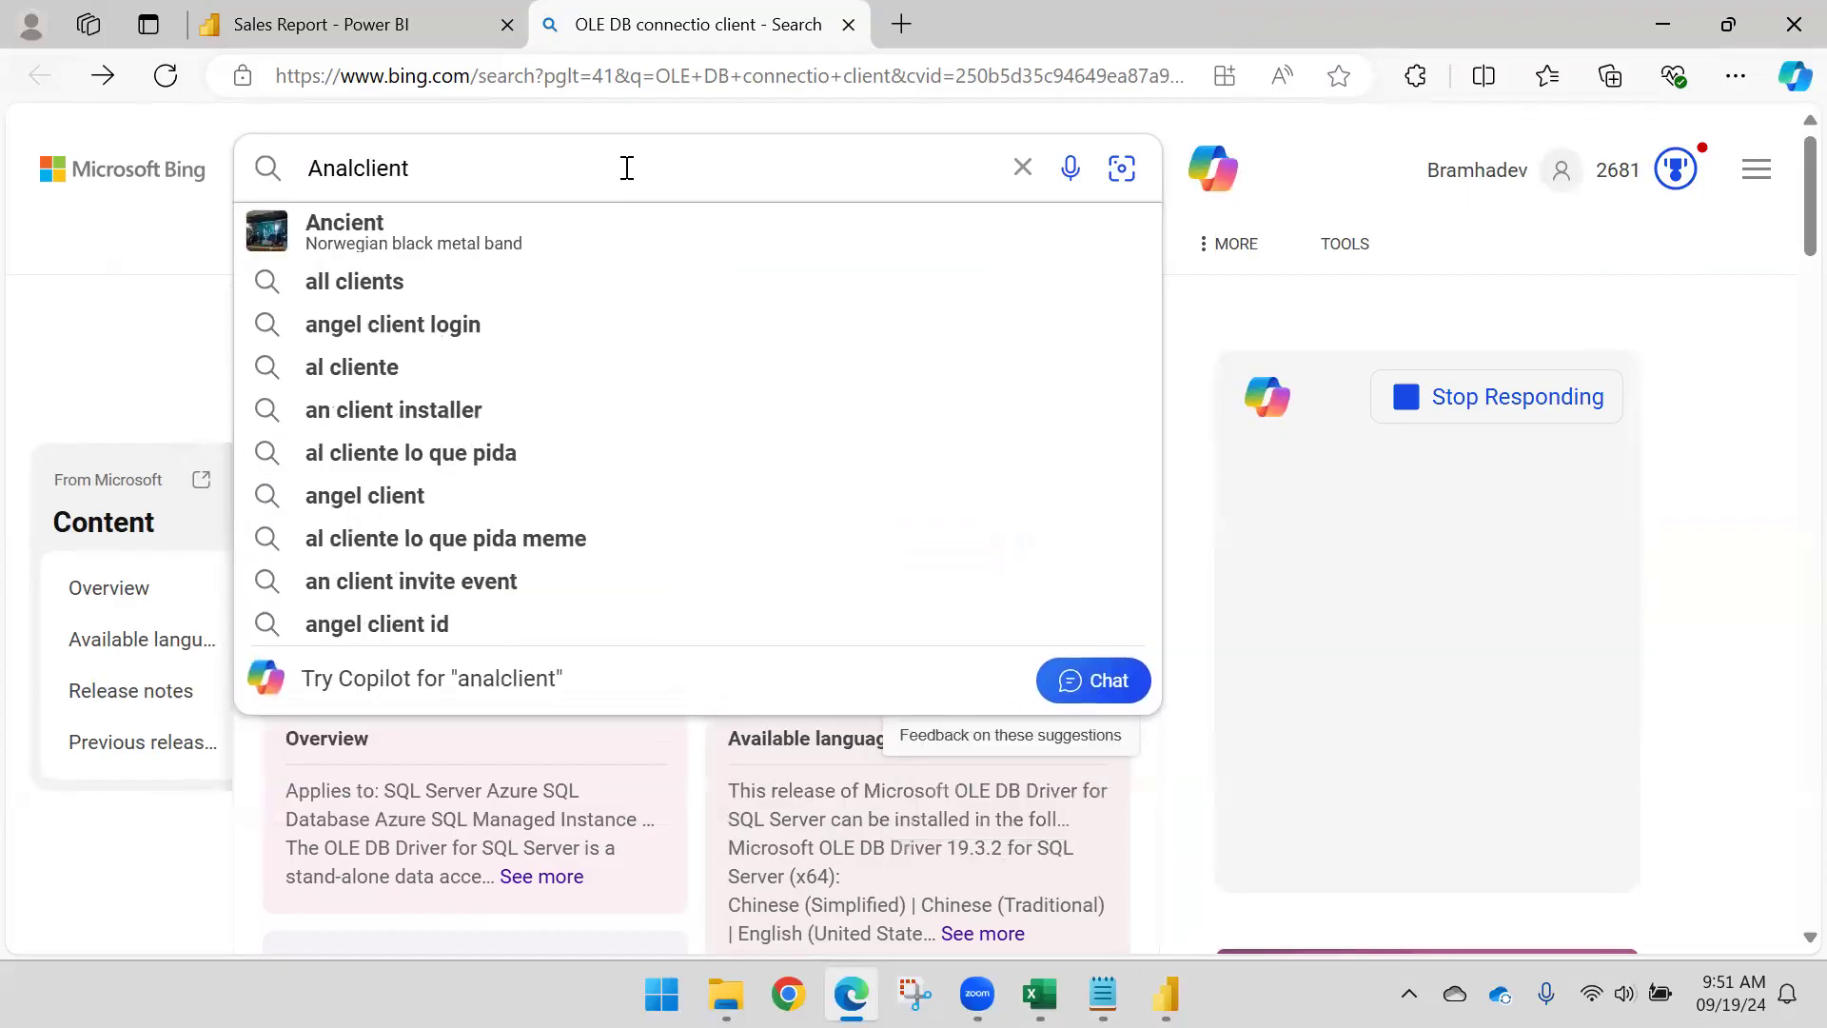
pyautogui.write('ysis')
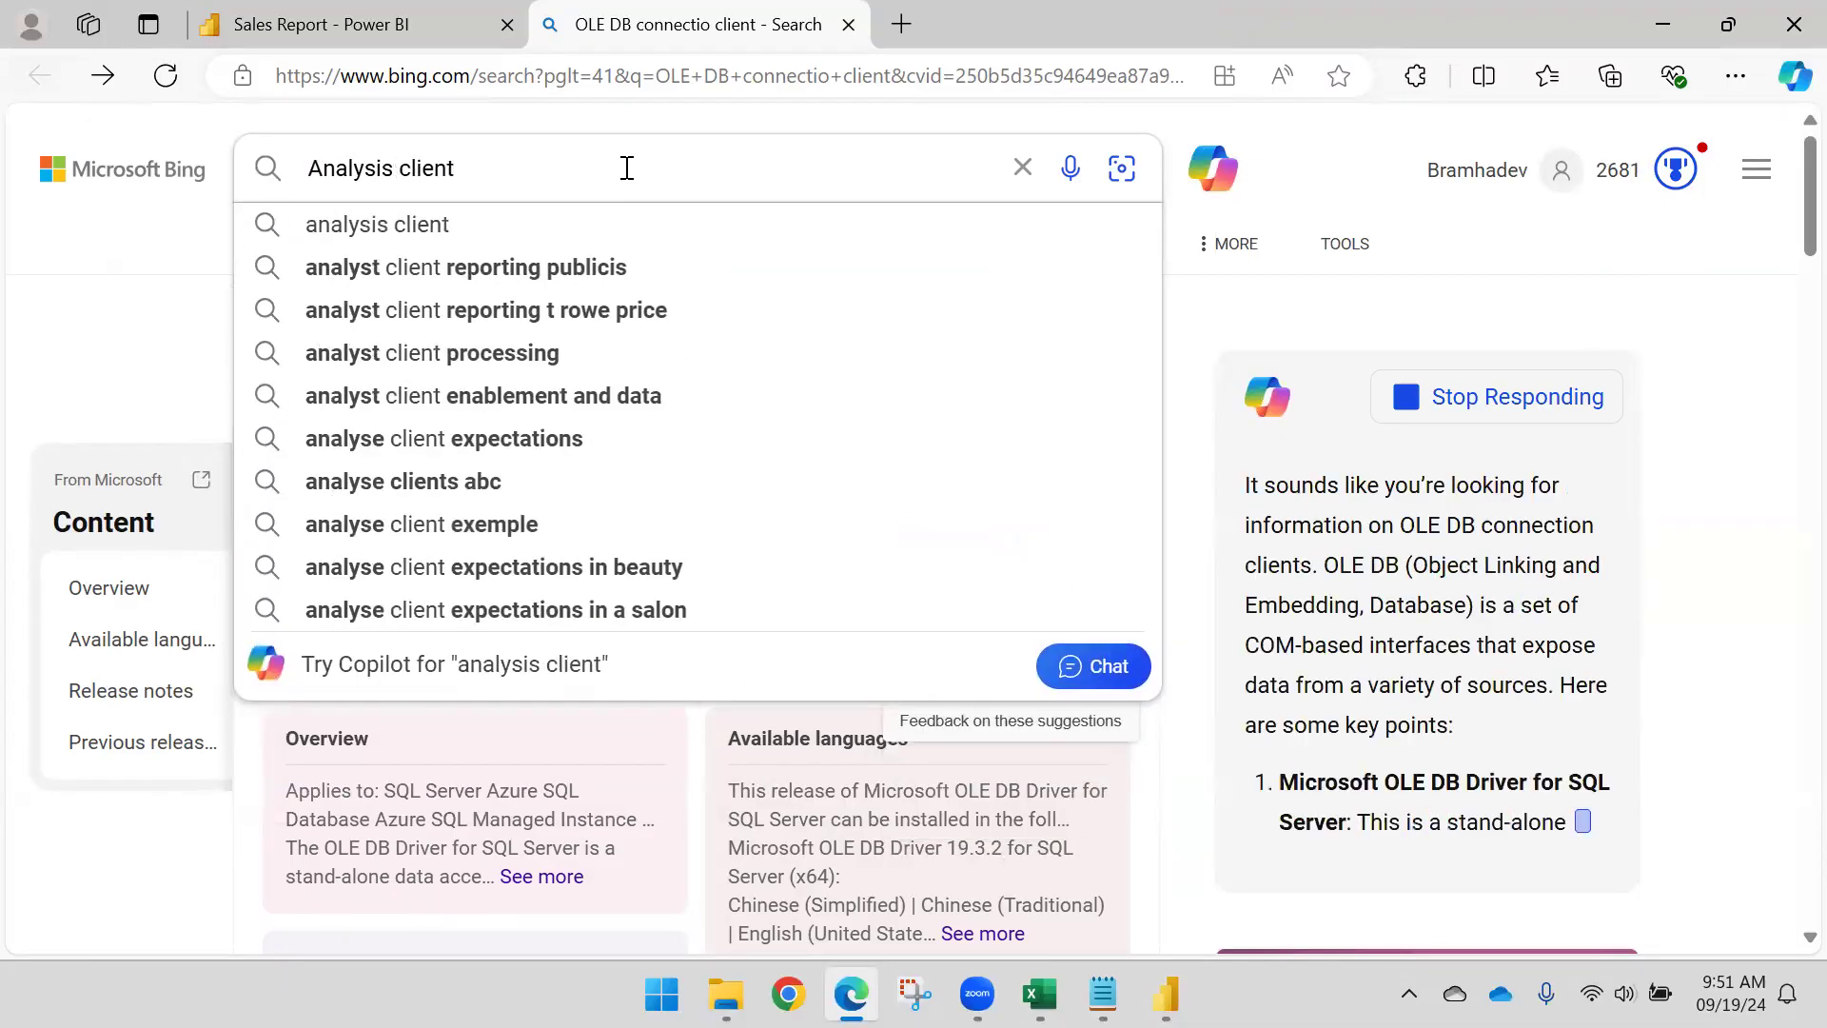
pyautogui.write(' Servic')
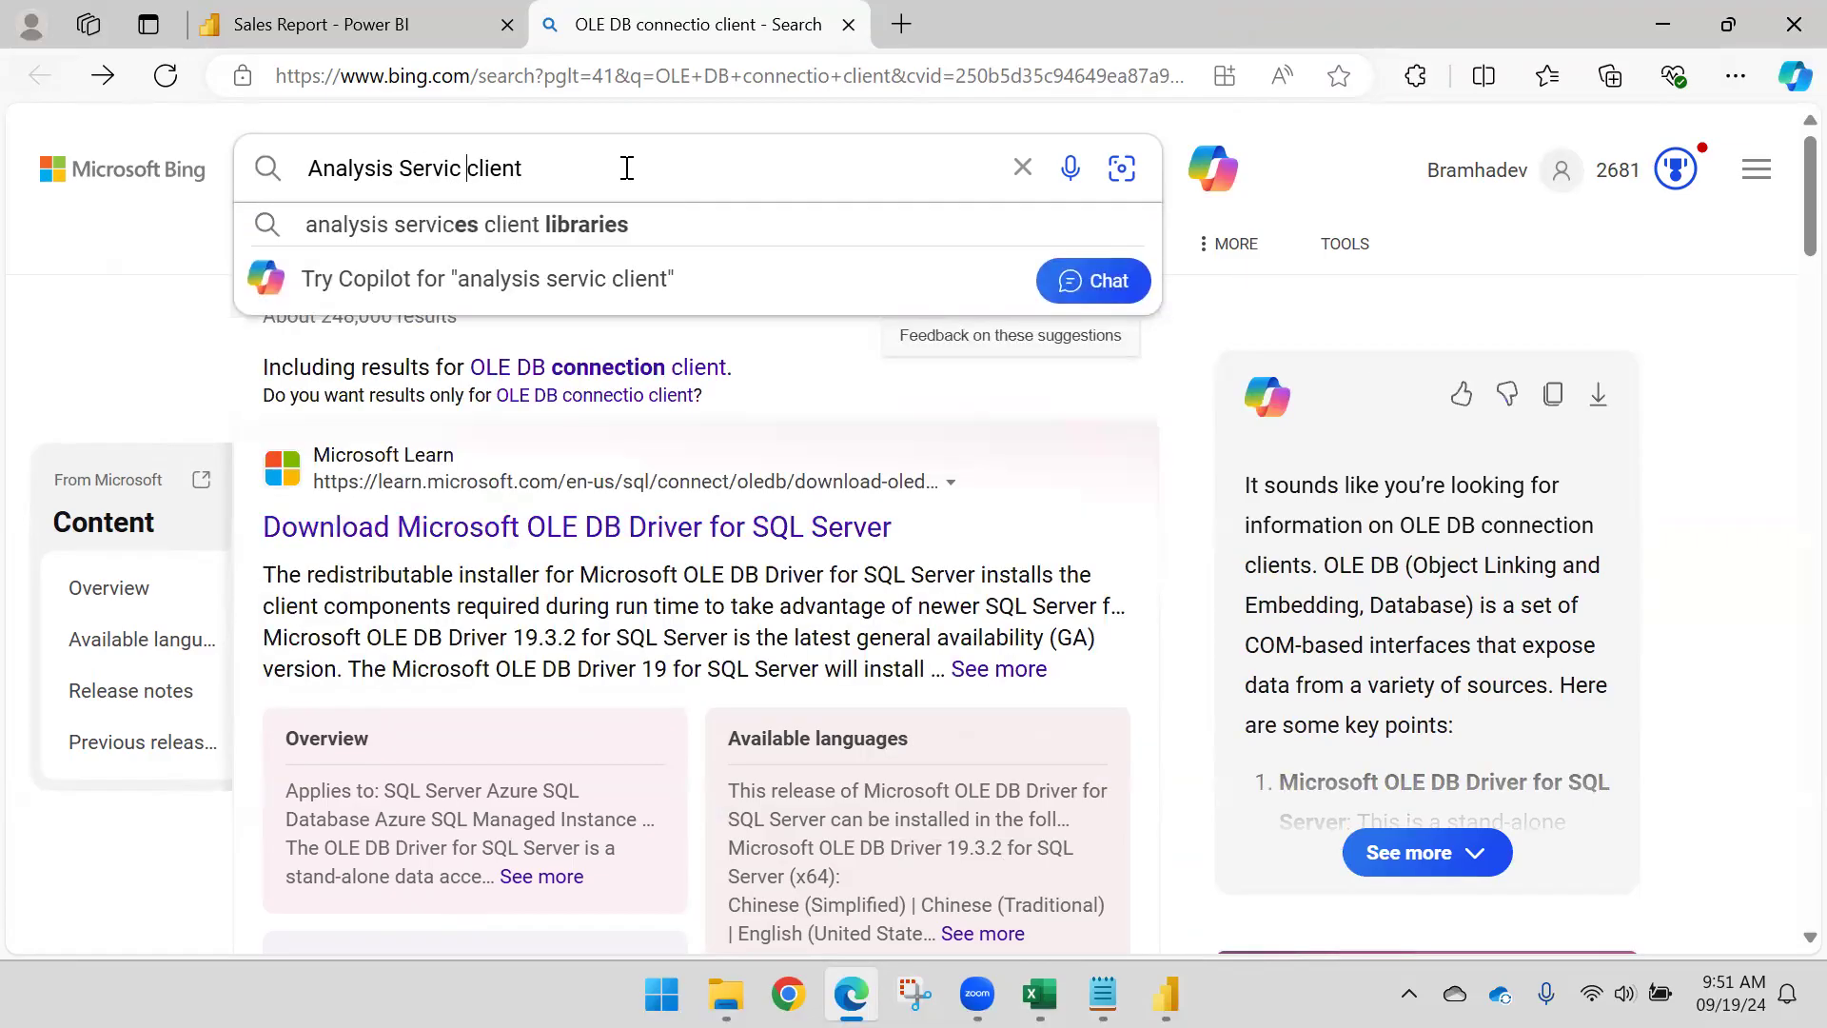
pyautogui.press('Return')
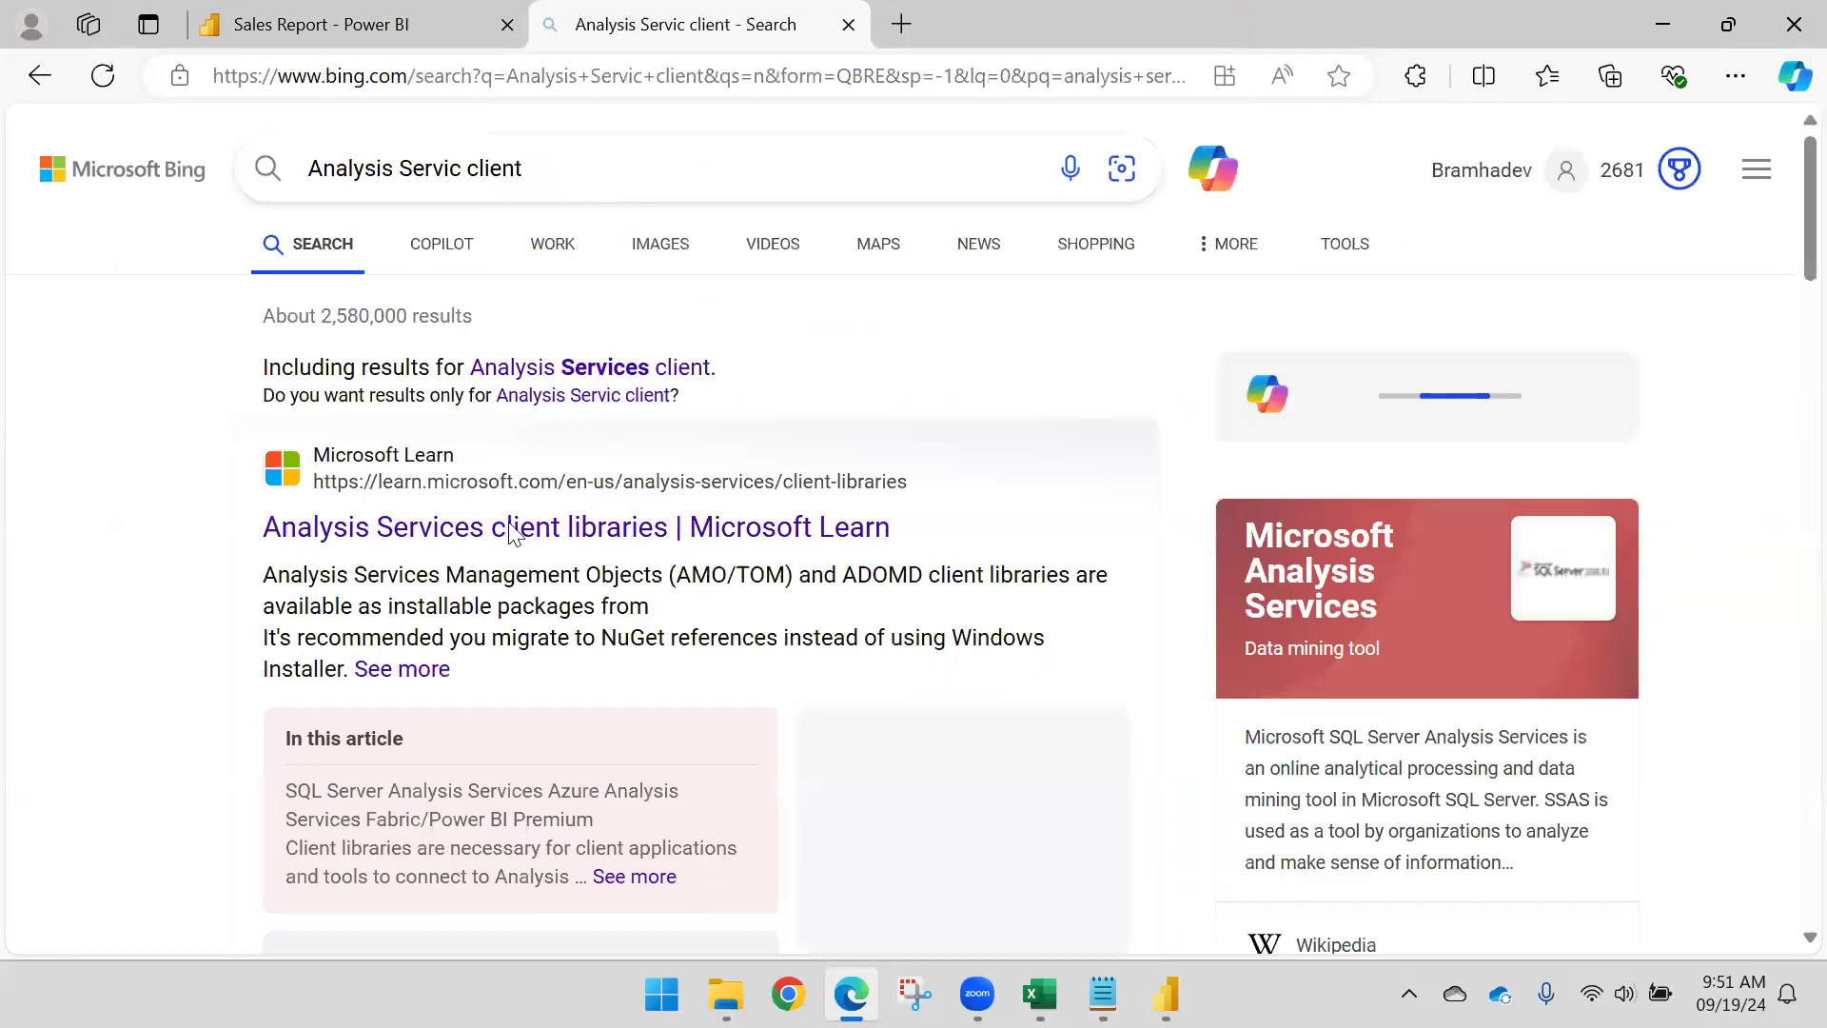
# Step: Open the Microsoft Learn article on Analysis Services client libraries and close the search results tab
pyautogui.click(498, 526)
pyautogui.click(761, 31)
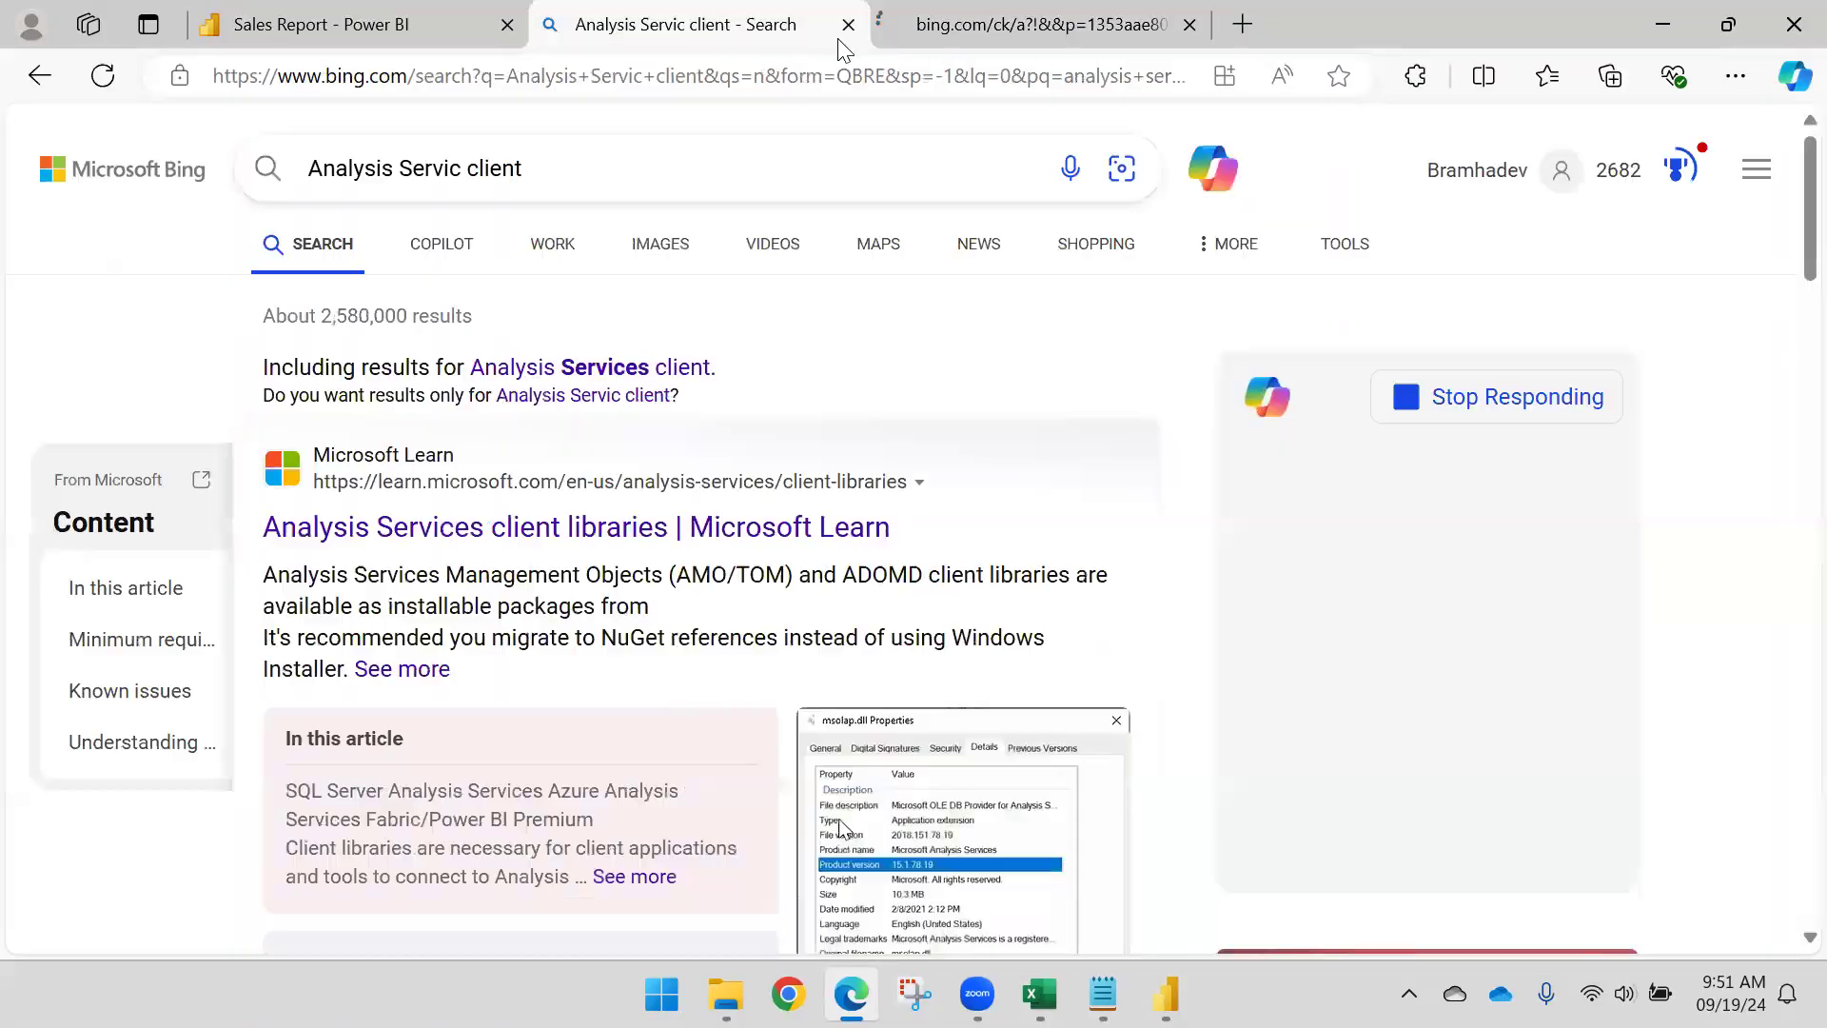
pyautogui.click(847, 24)
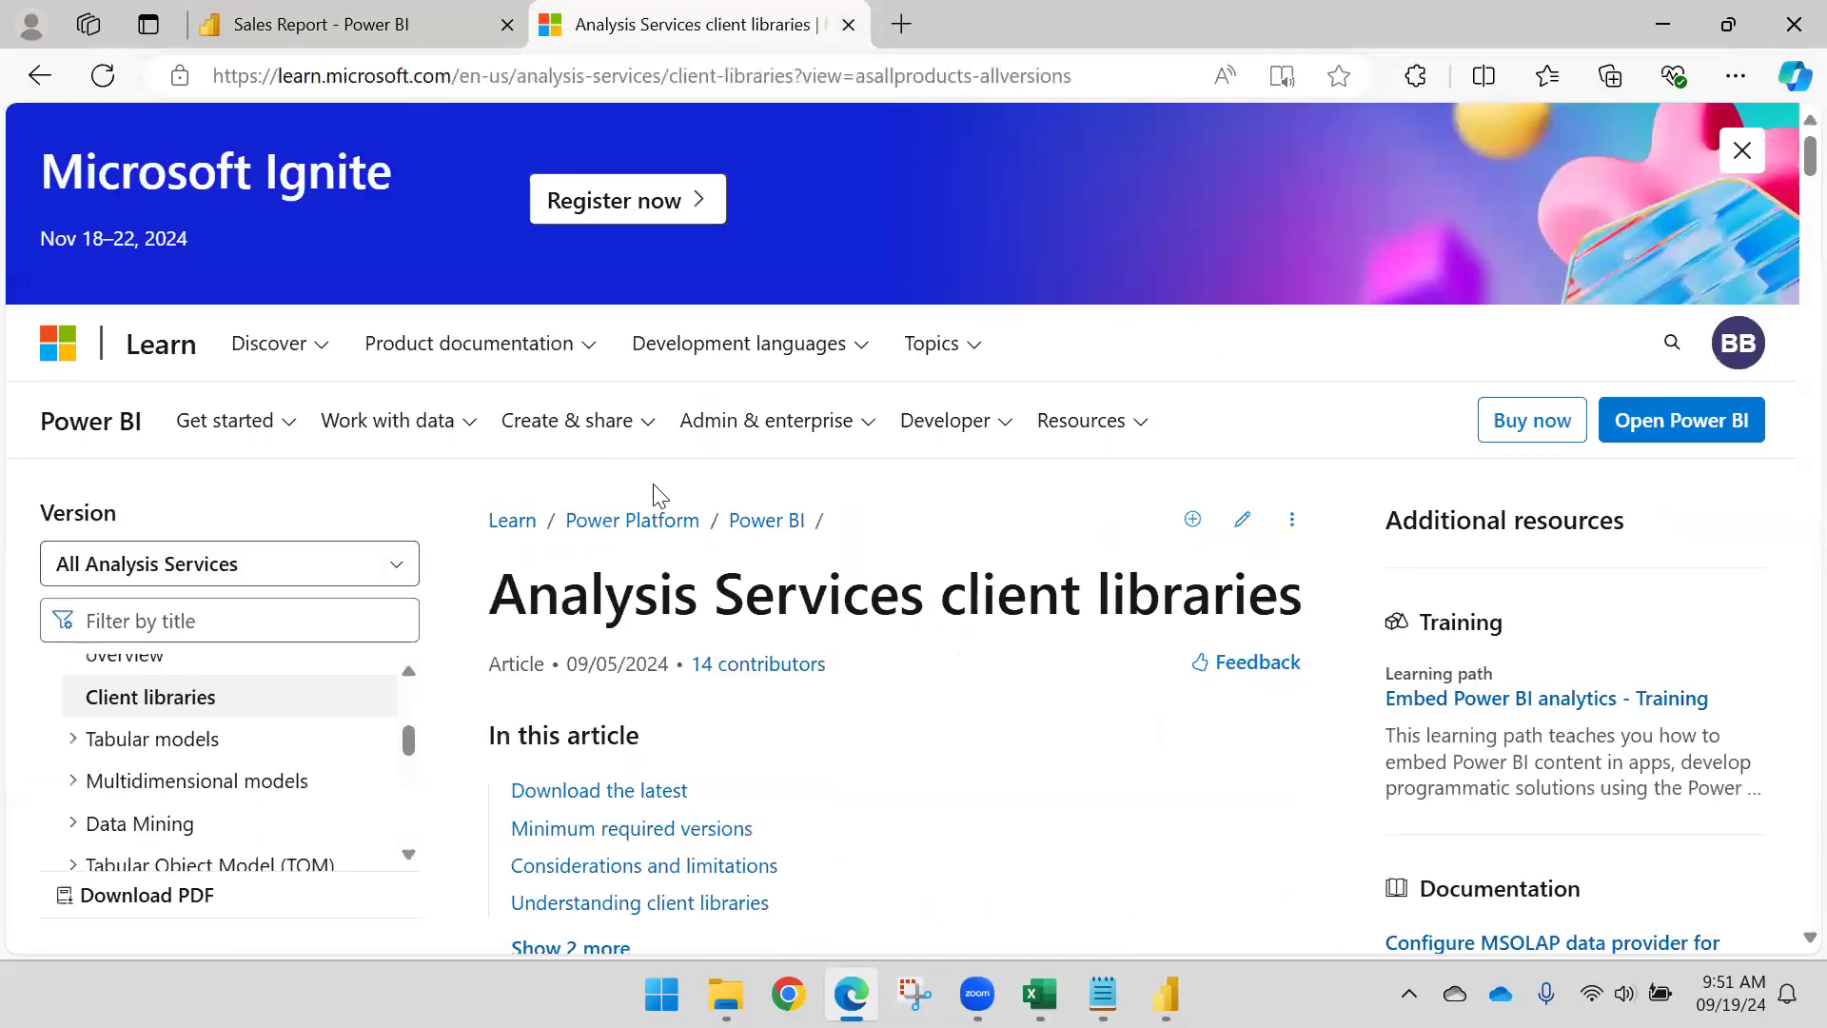
# Step: Download the MSOLAP (amd64) Windows installer and show the downloaded file in its folder
pyautogui.scroll(-8, 657, 490)
pyautogui.scroll(-4, 681, 416)
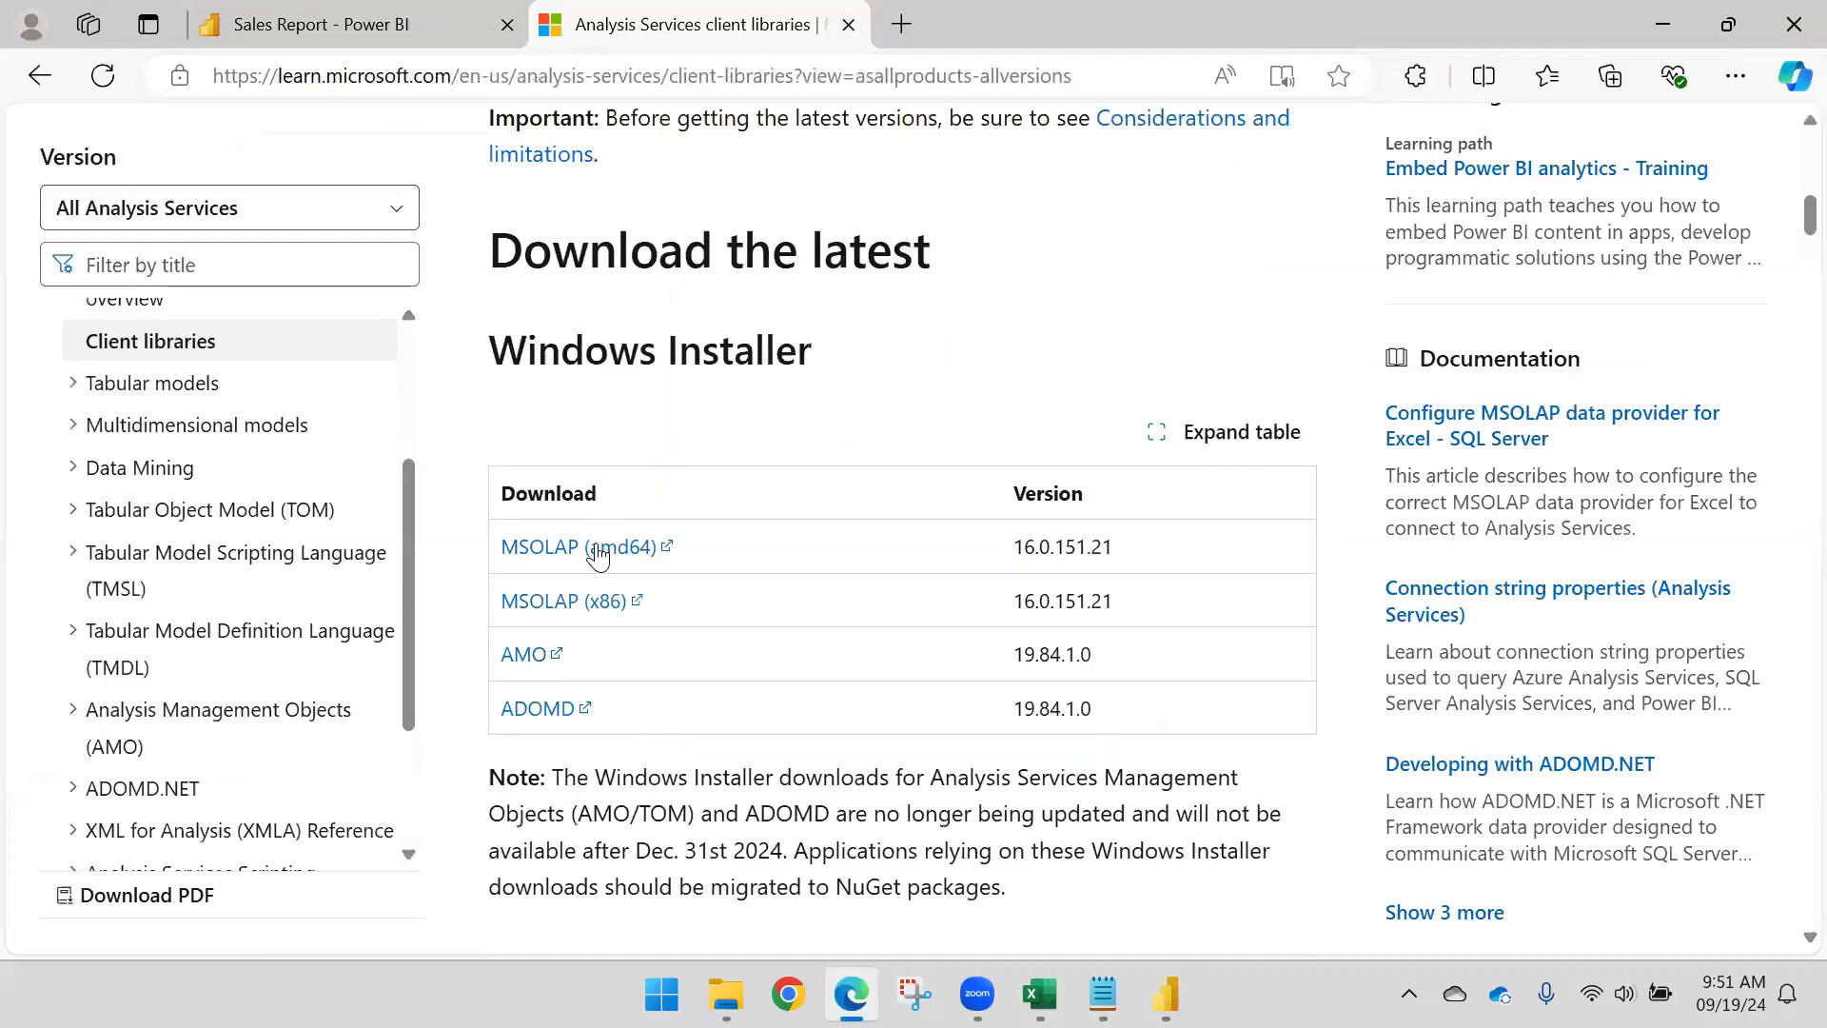
pyautogui.click(571, 550)
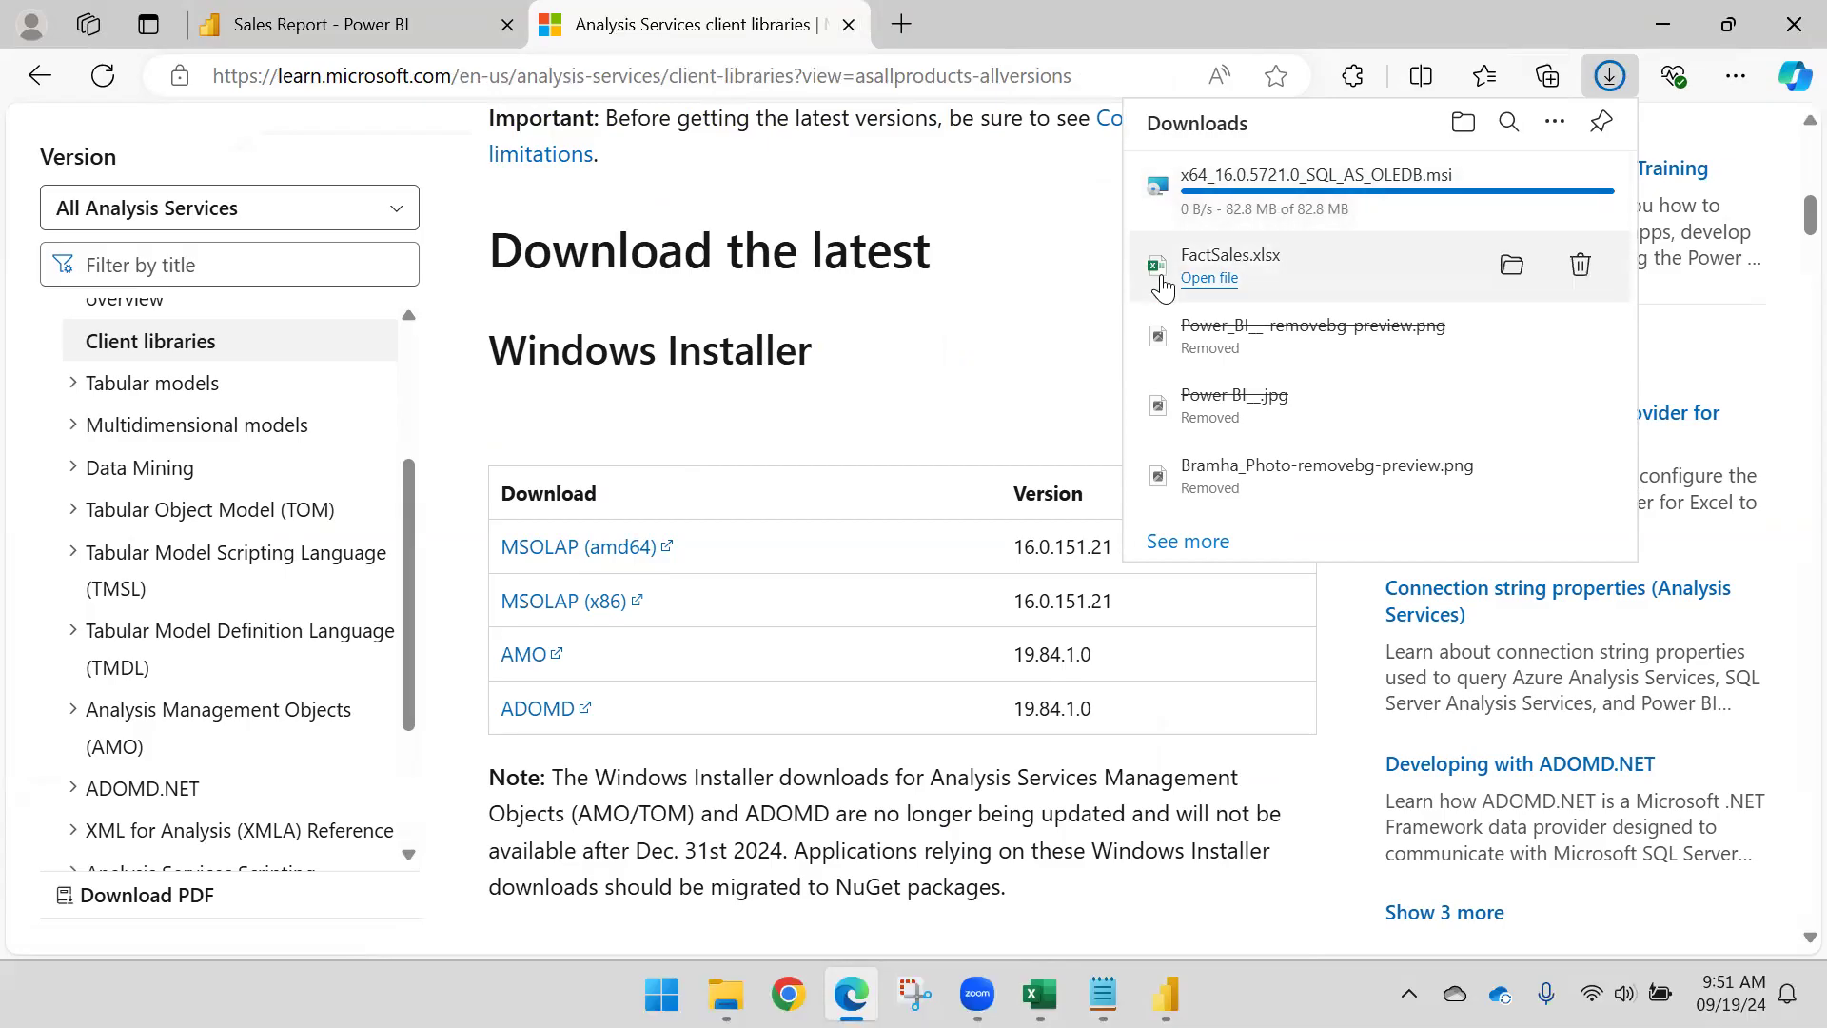
pyautogui.click(1512, 185)
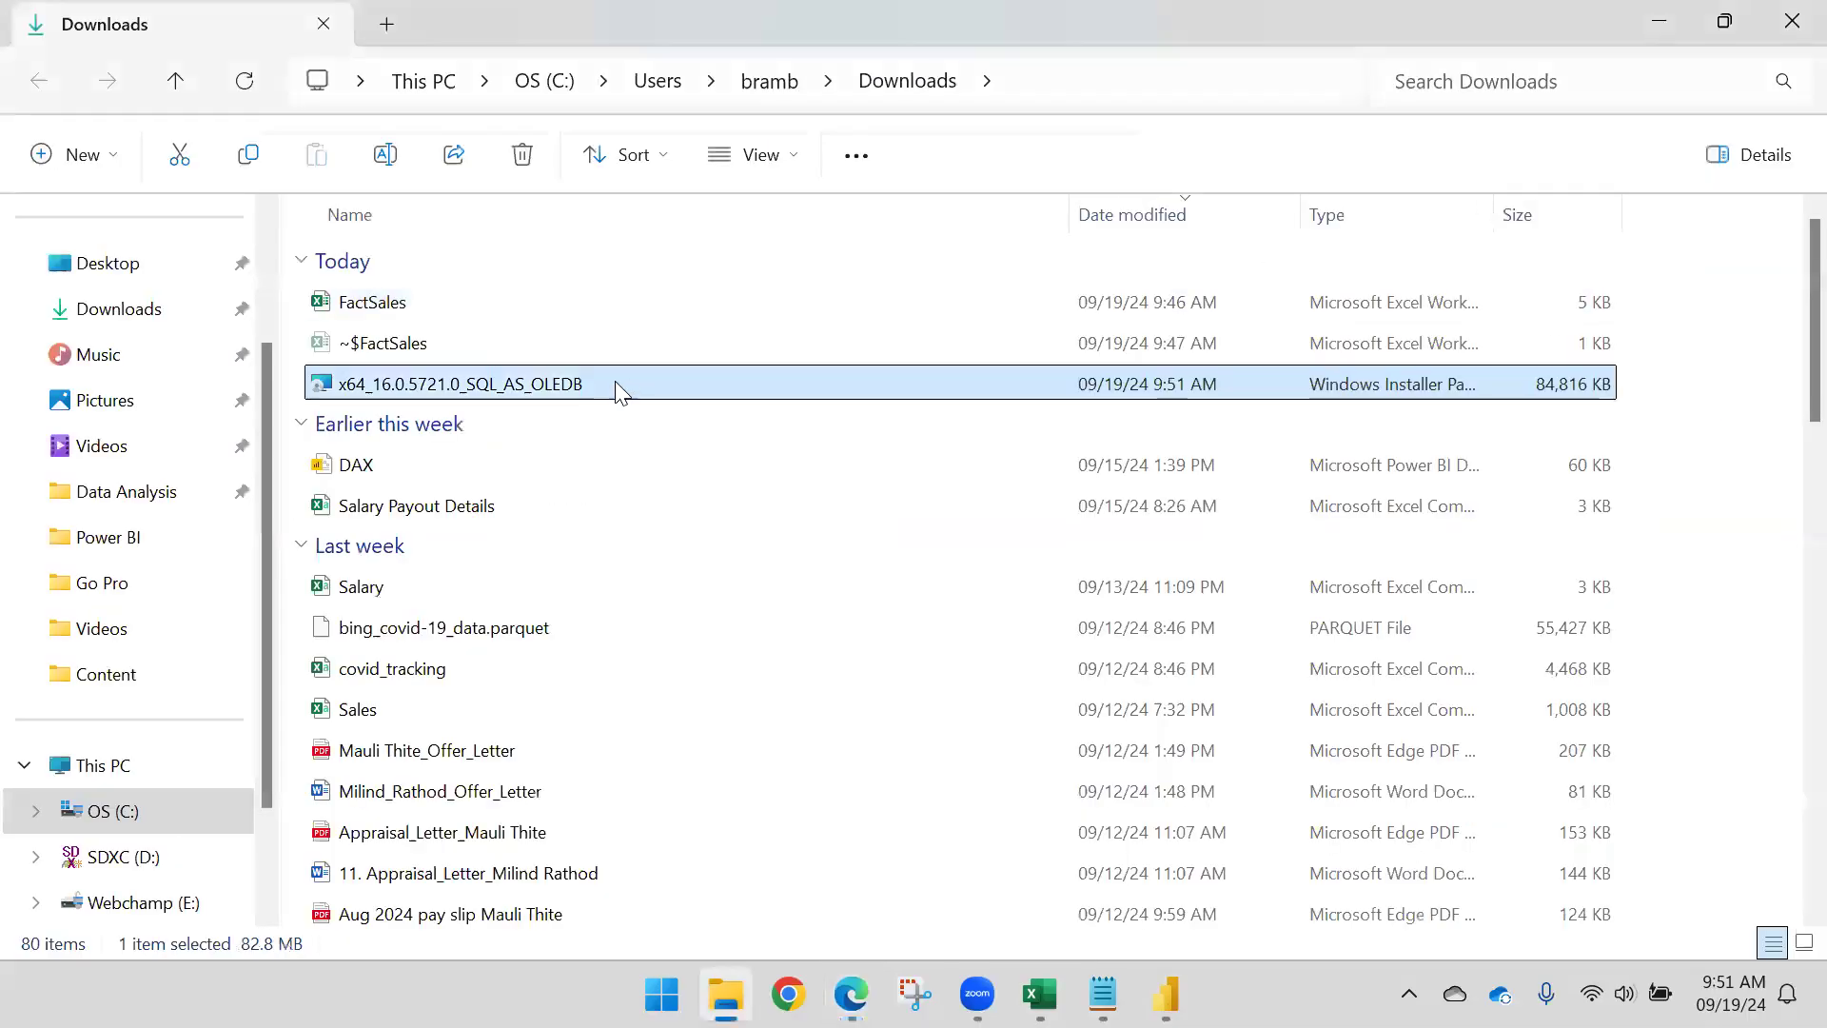
# Step: Run the x64_16.0.5721.0_SQL_AS_OLEDB installer, agree to upgrade the existing version, accept the license terms and start the installation
pyautogui.doubleClick(666, 383)
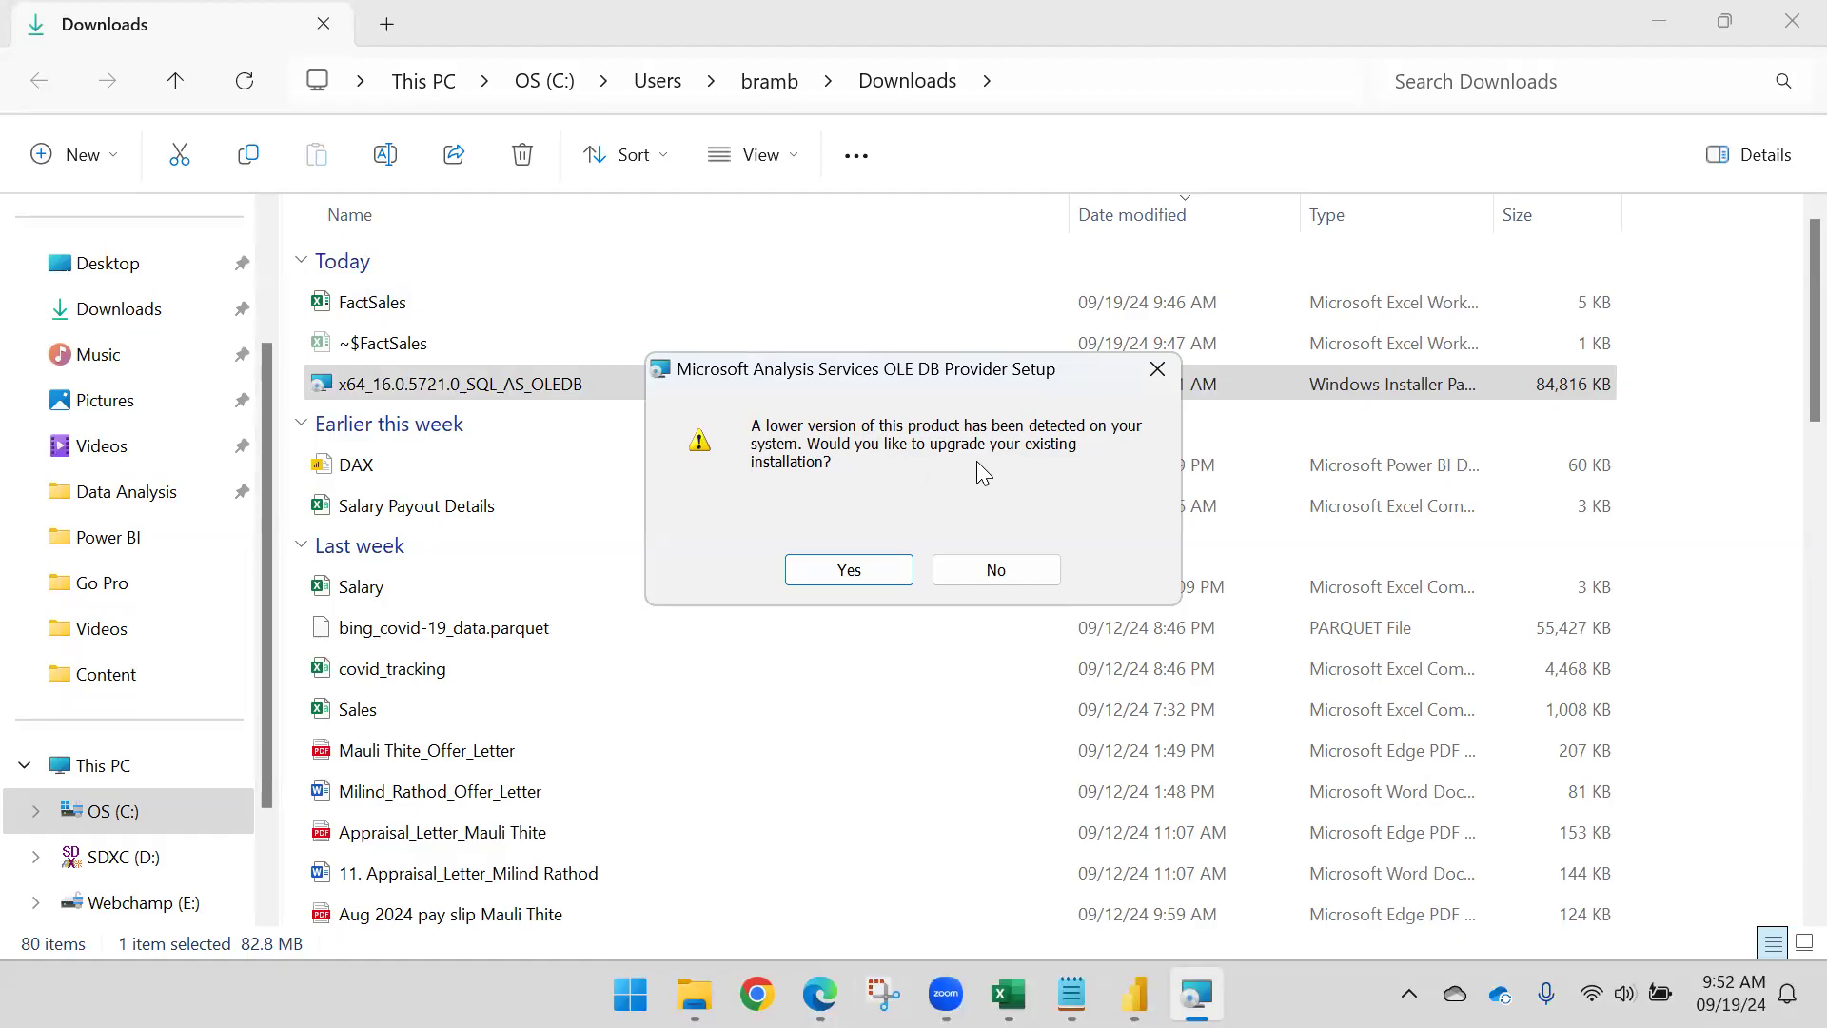
pyautogui.click(843, 572)
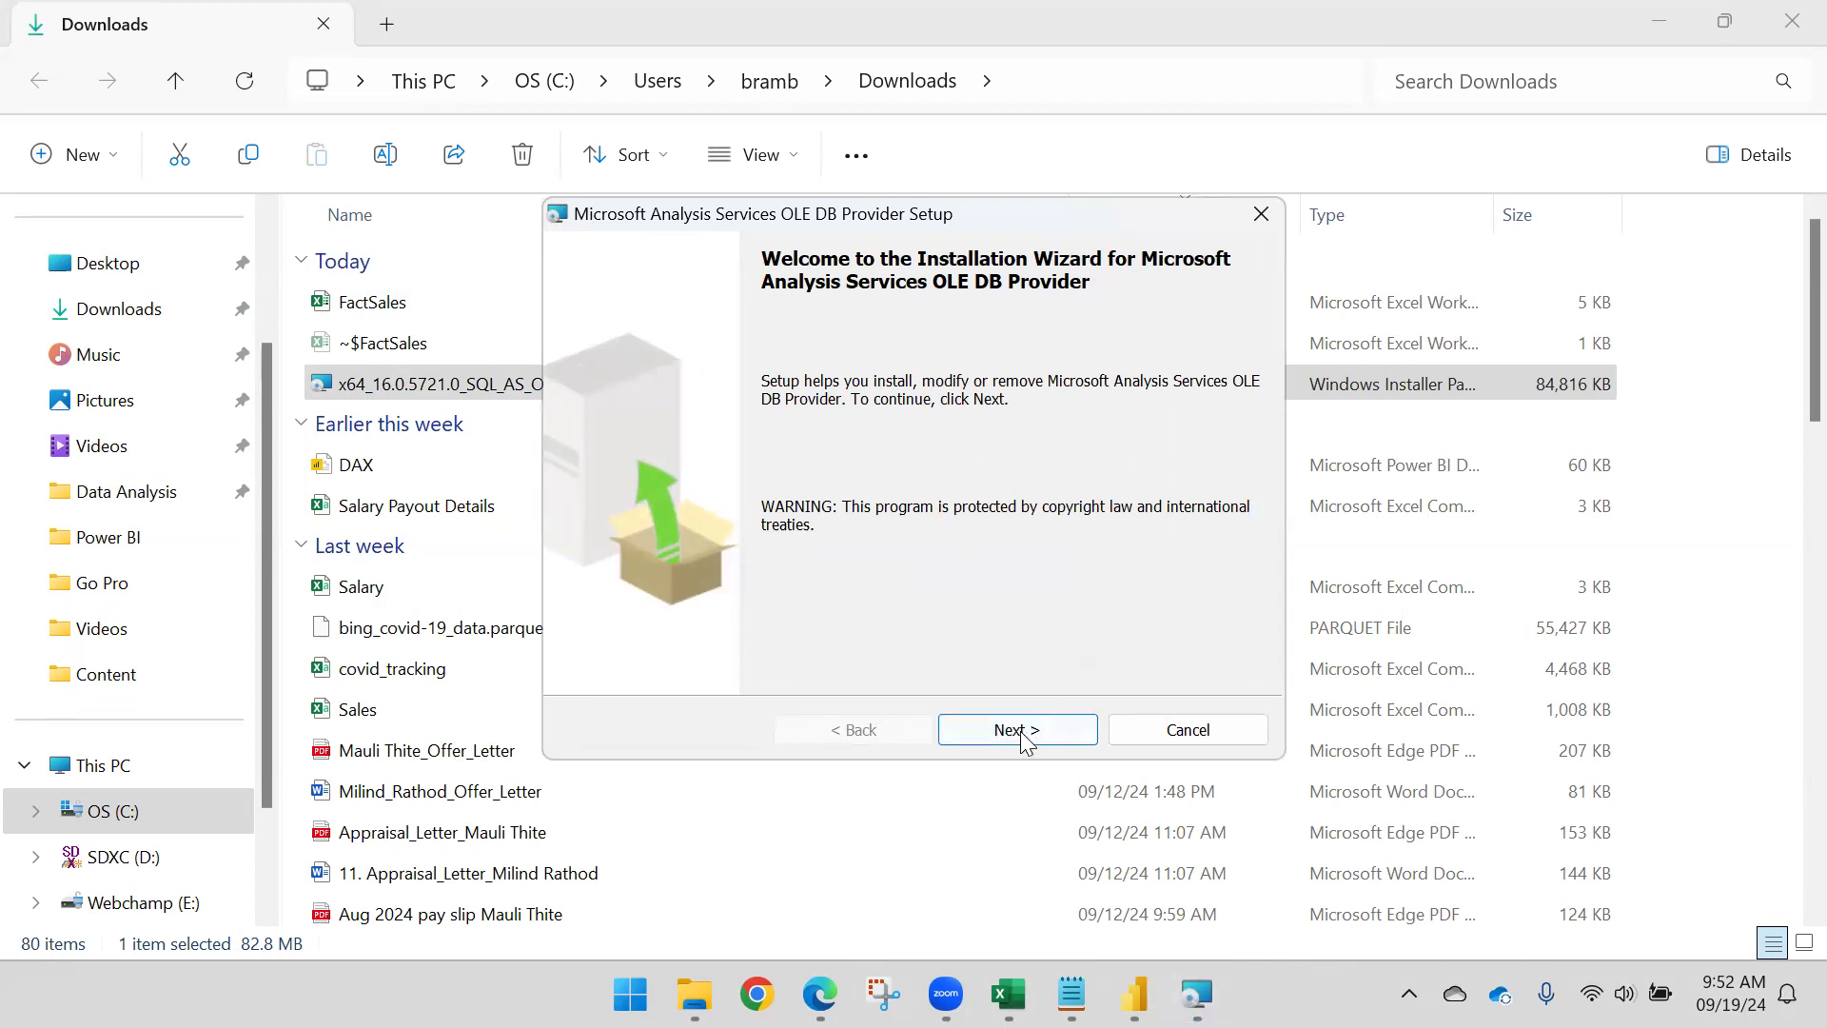
pyautogui.click(1018, 730)
pyautogui.click(666, 623)
pyautogui.click(1018, 733)
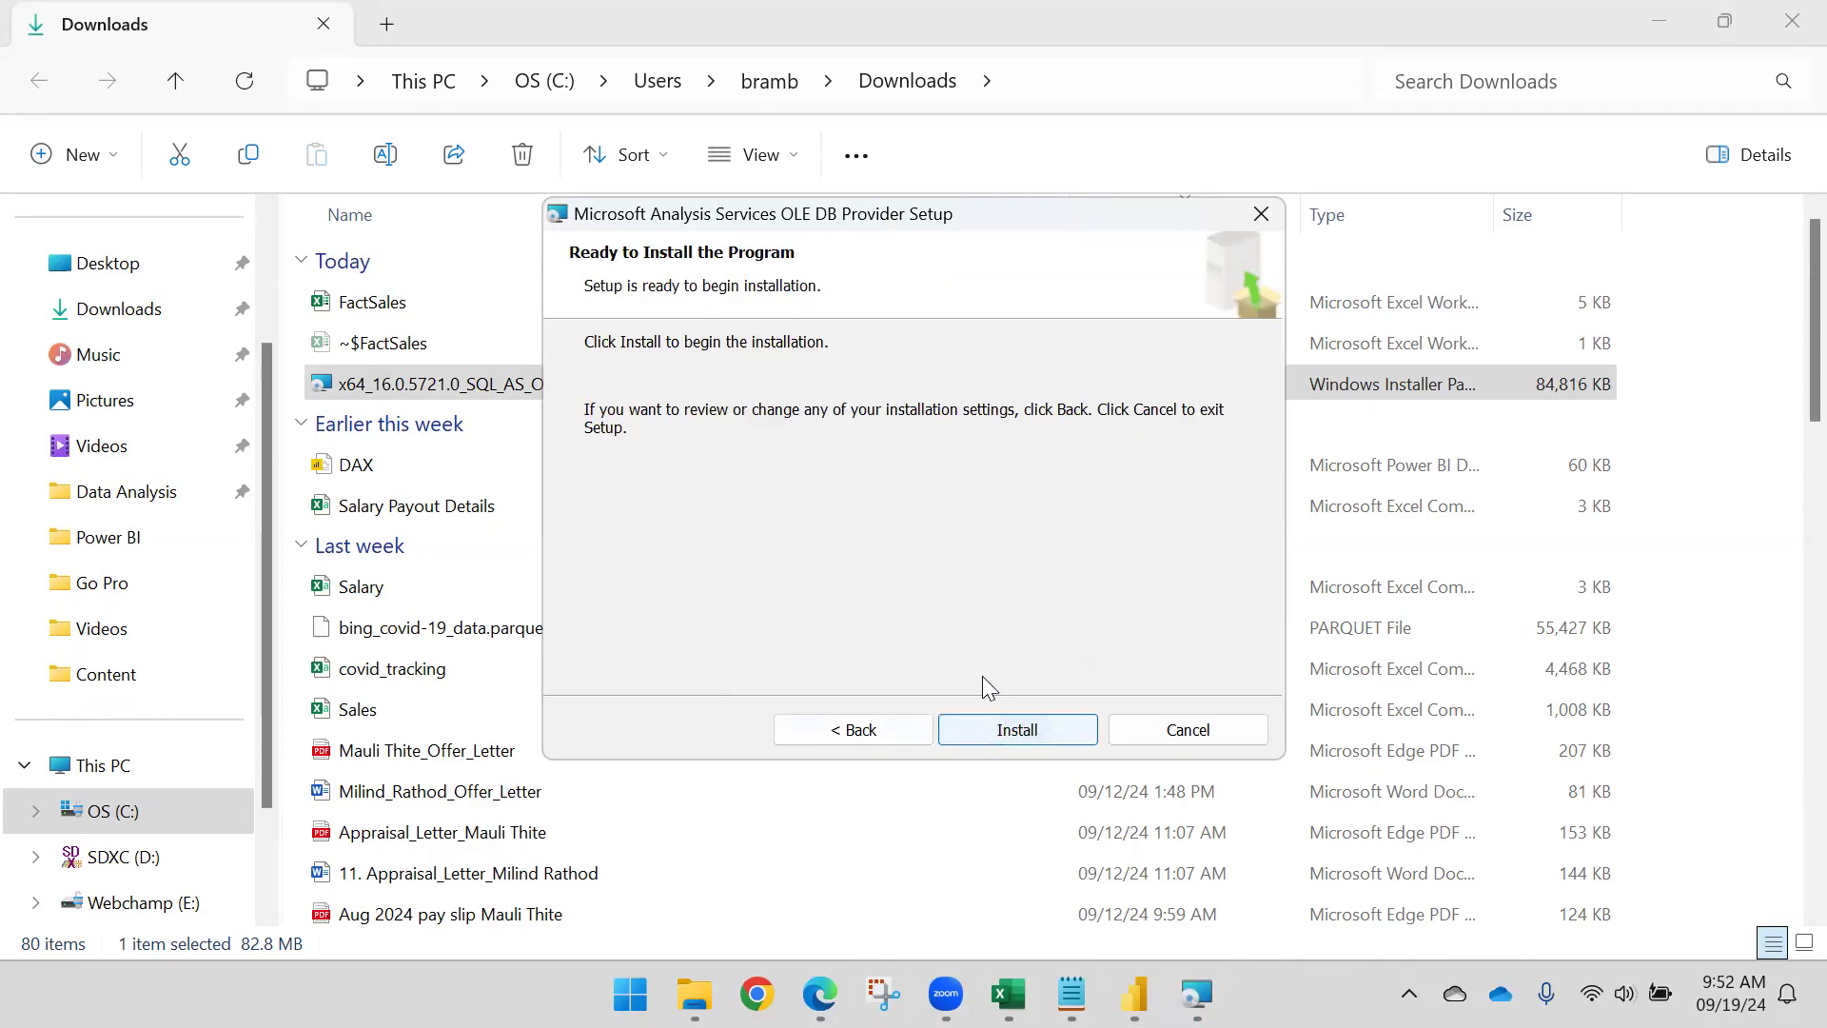
pyautogui.click(1016, 730)
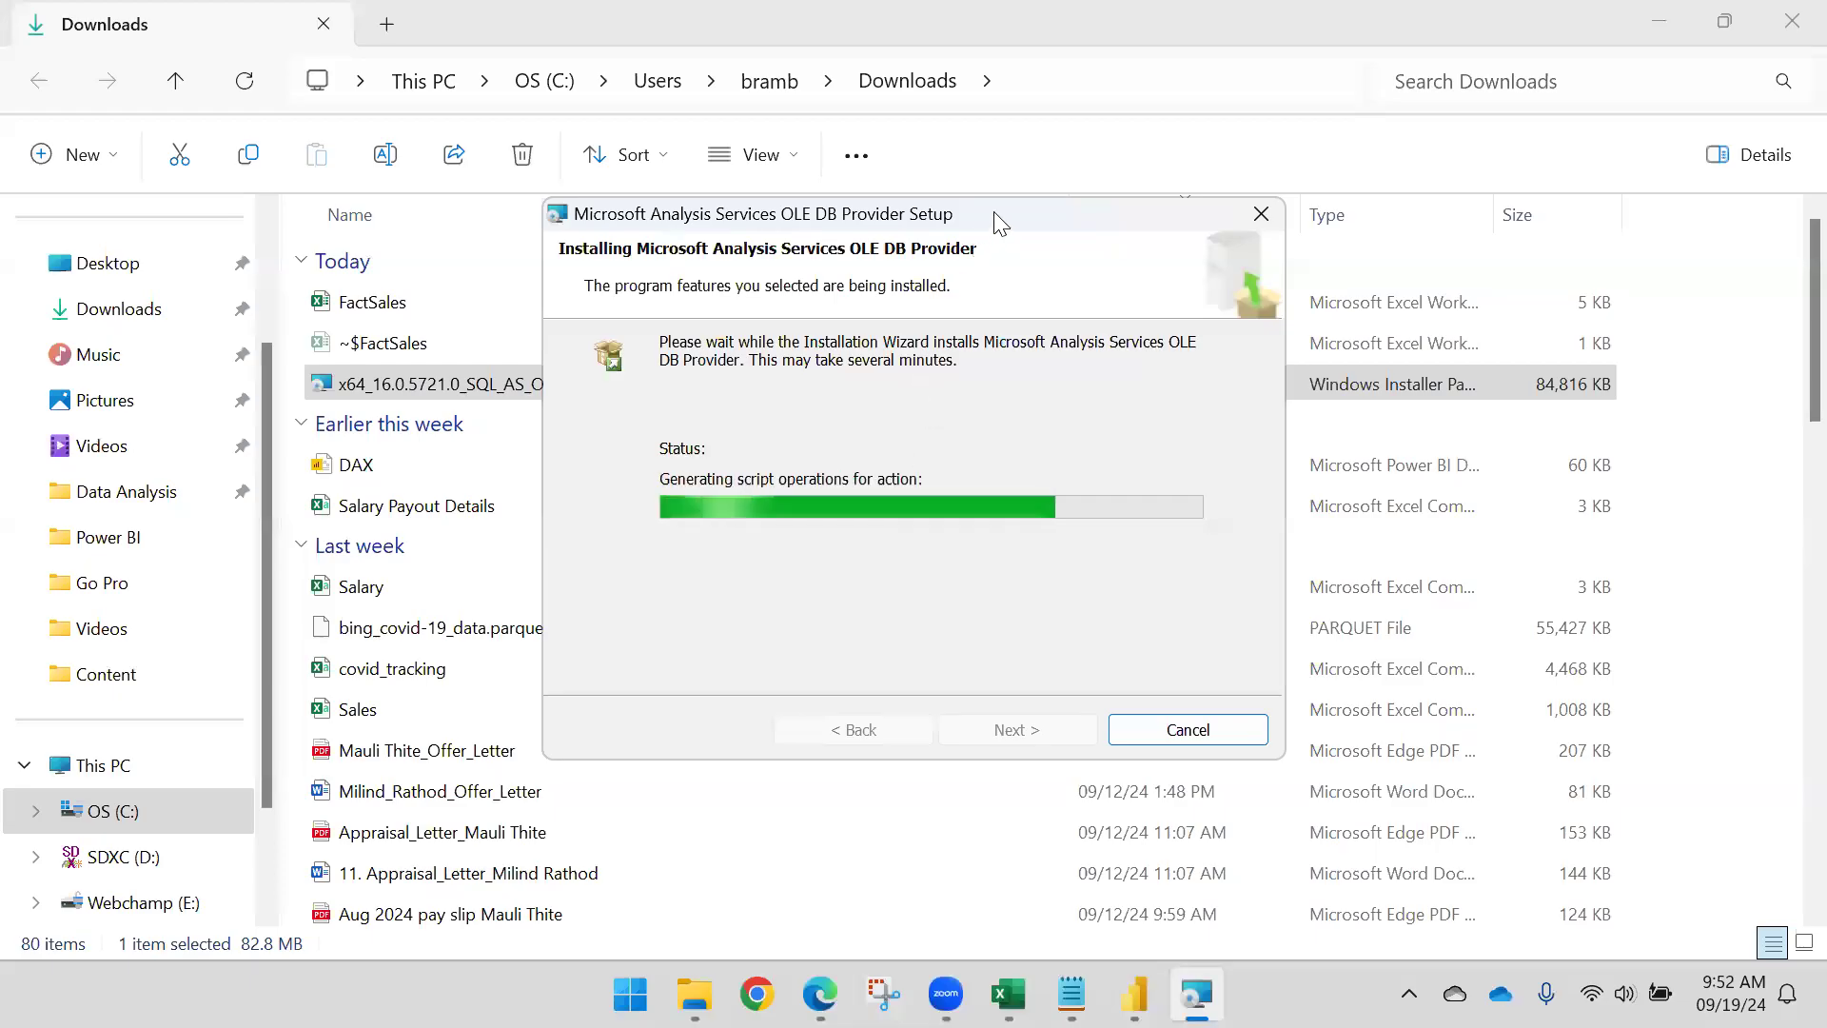
# Step: Finish the Microsoft Analysis Services OLE DB Provider setup and return to the OLE DB credentials dialog in Power BI Desktop
pyautogui.moveTo(989, 205); pyautogui.dragTo(957, 151)
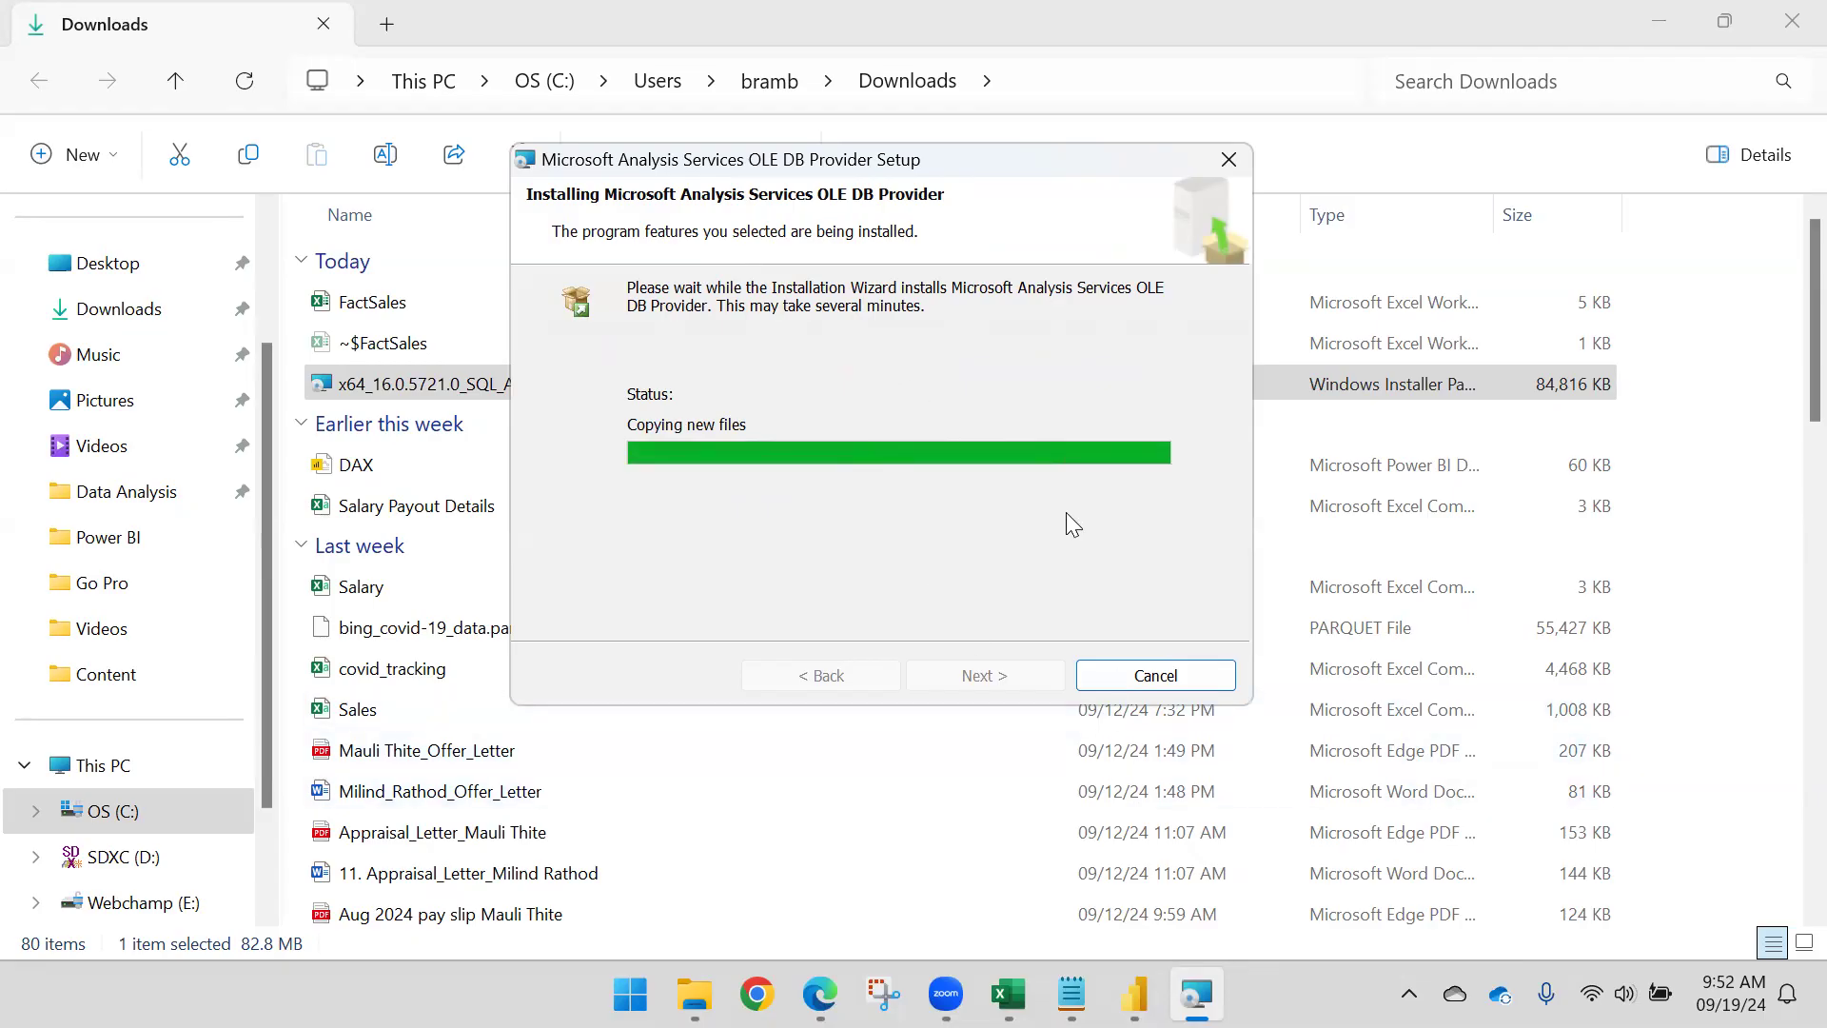
pyautogui.click(1134, 994)
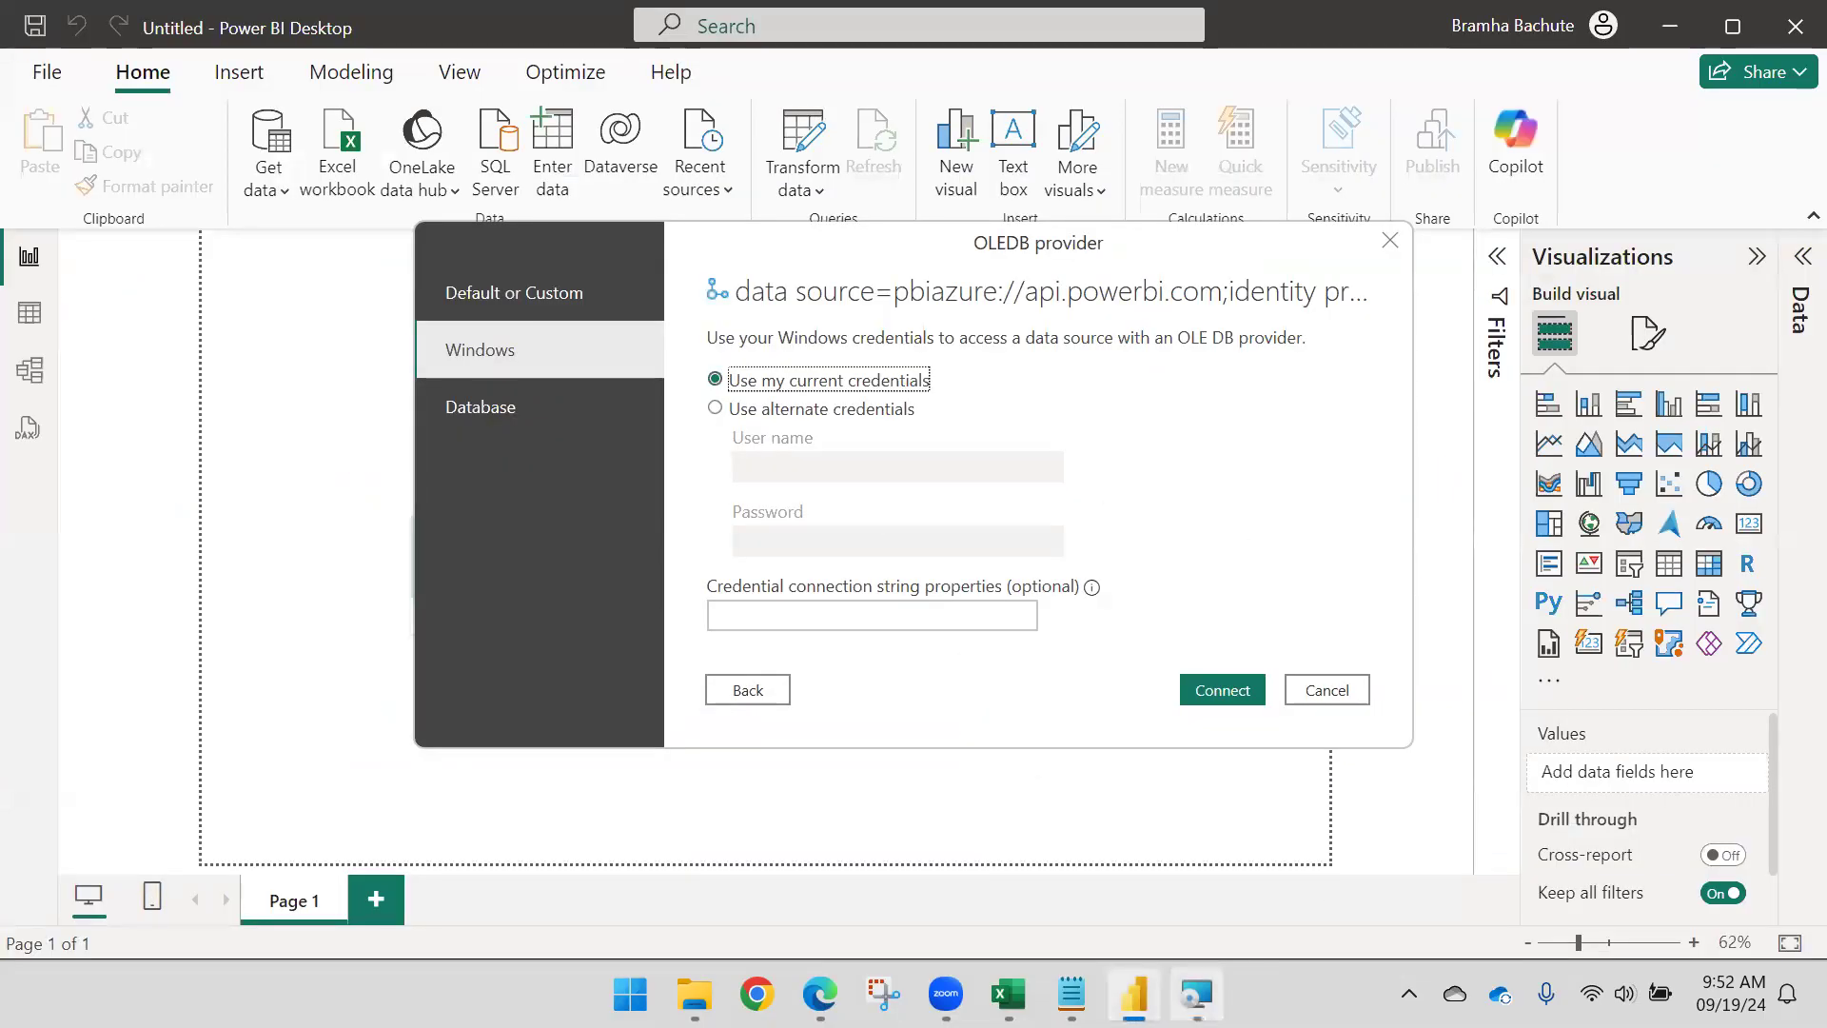
pyautogui.click(1195, 994)
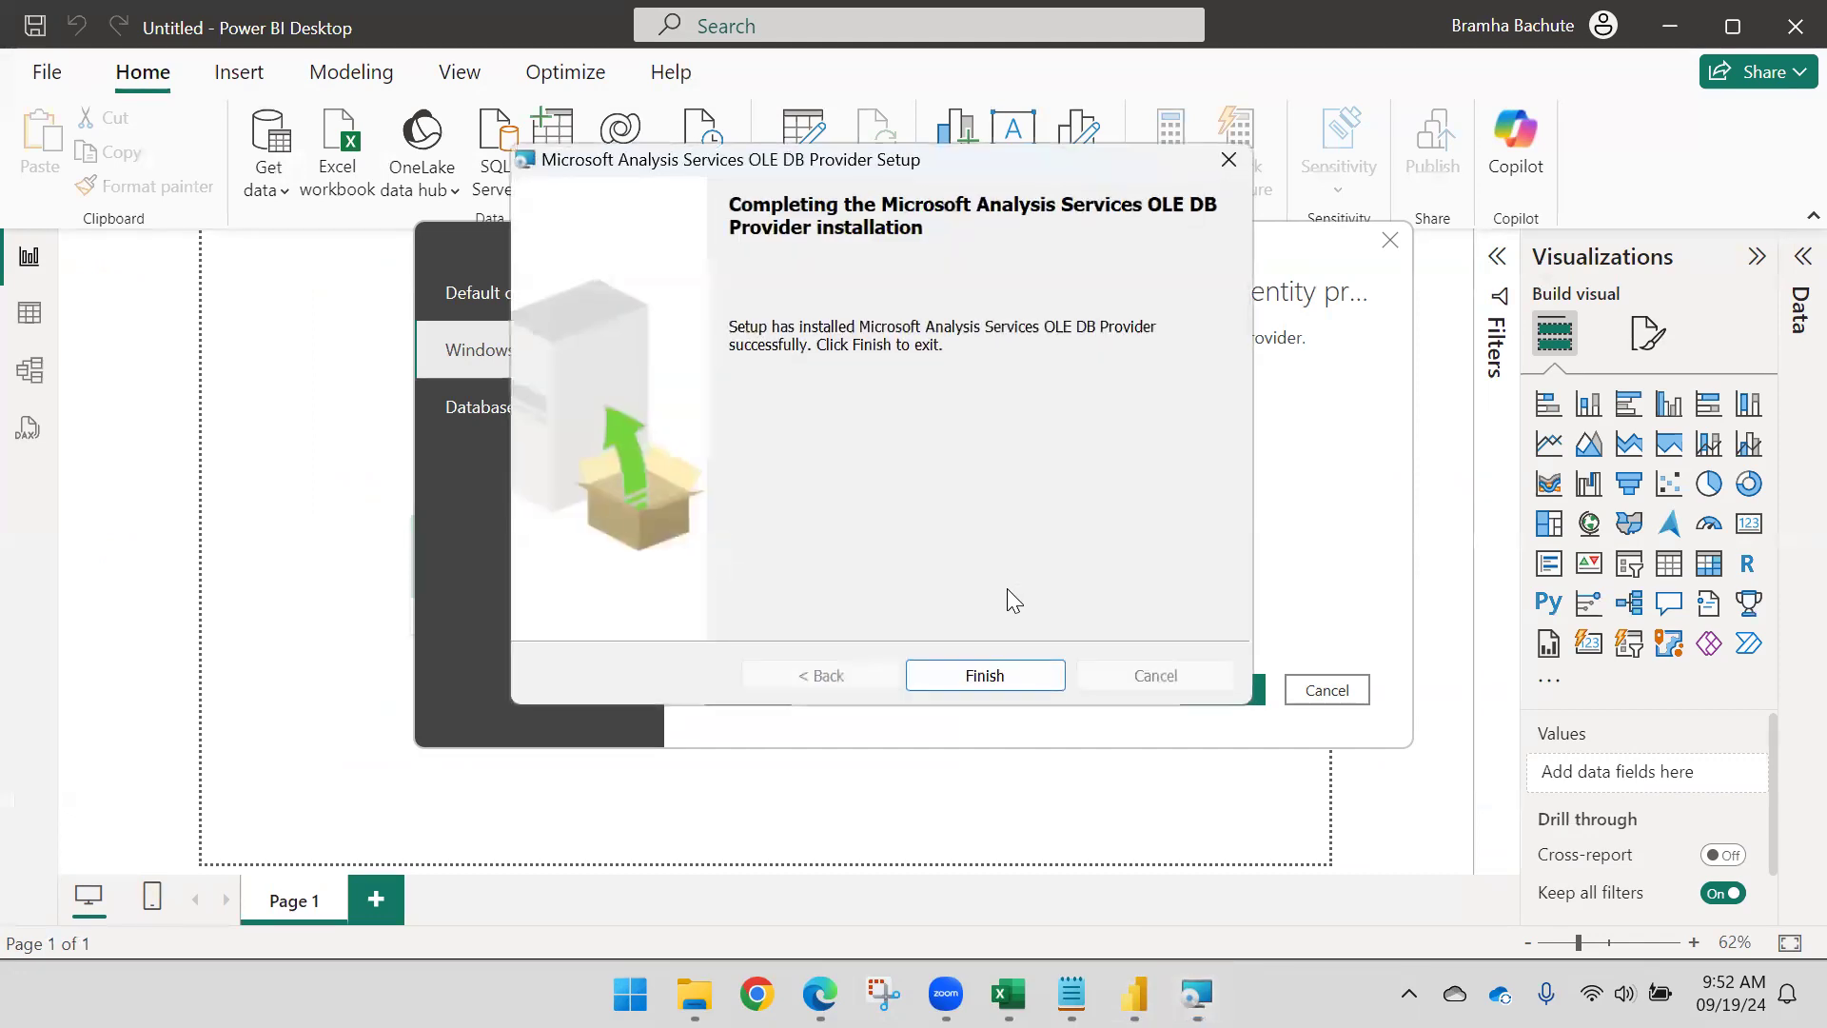
pyautogui.click(953, 681)
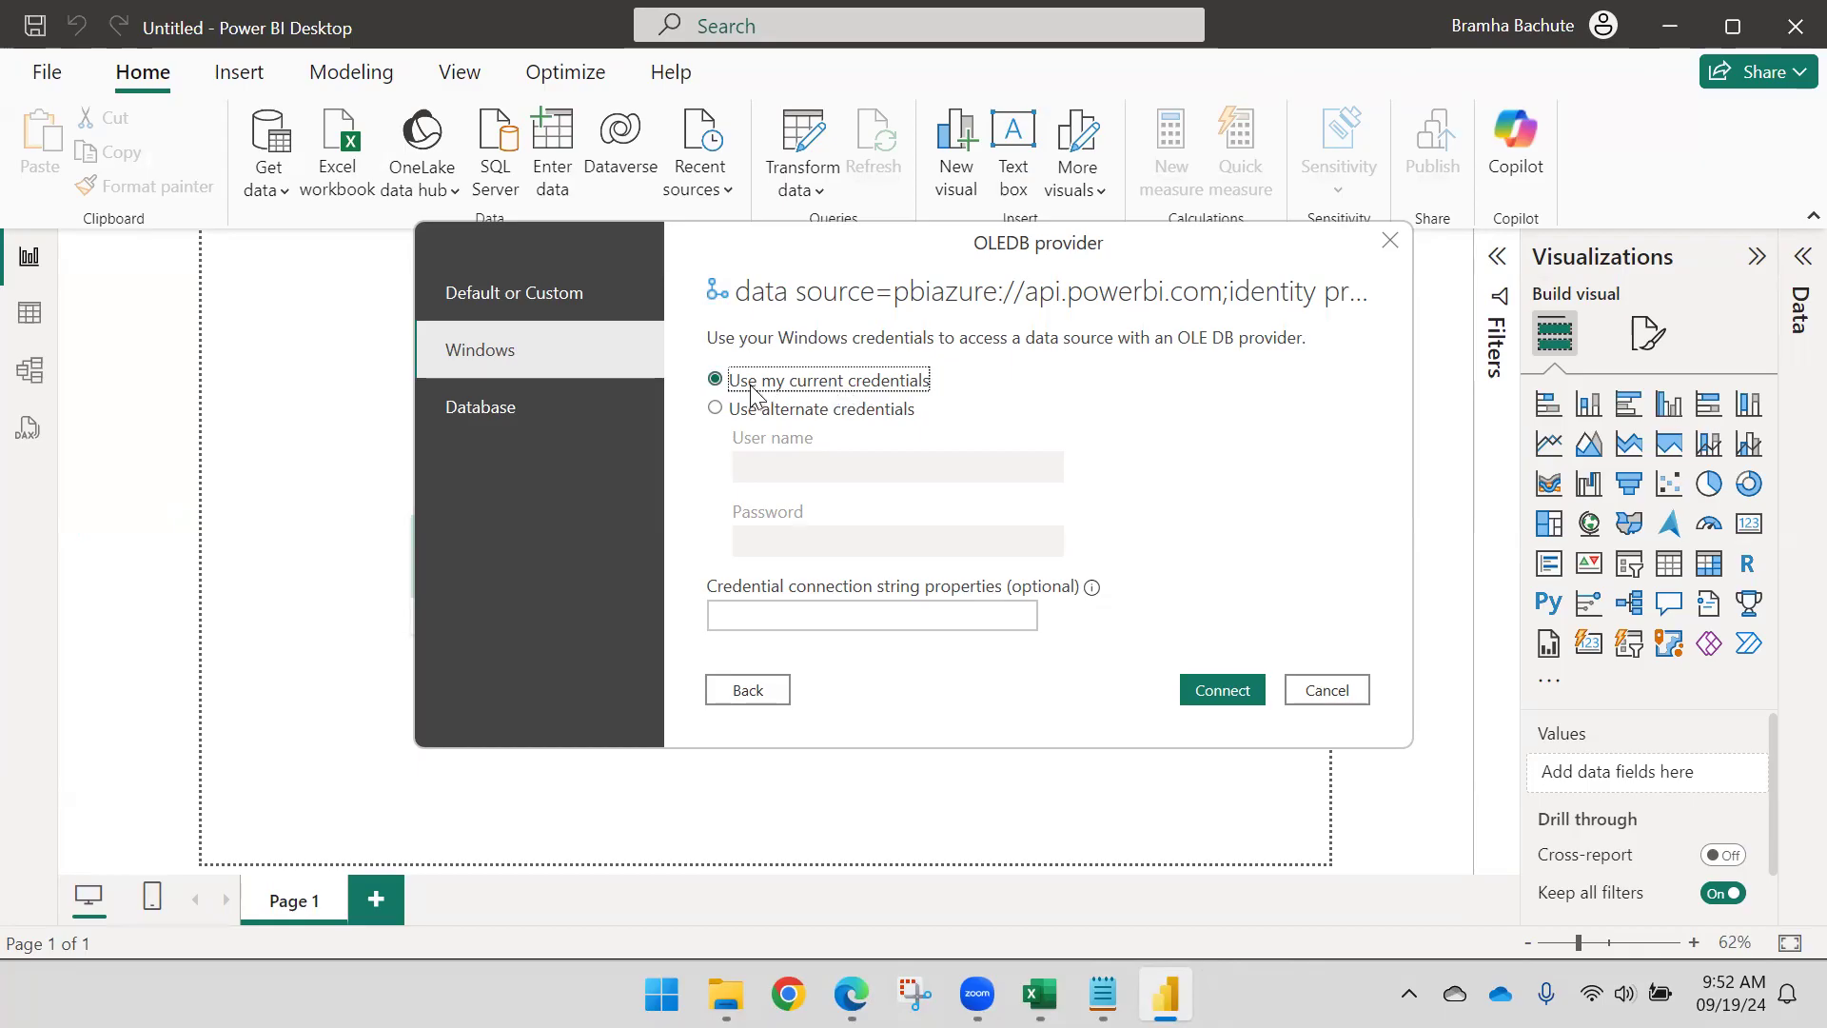
# Step: Review the alternate Windows credentials and Database authentication options for the OLE DB provider
pyautogui.click(789, 417)
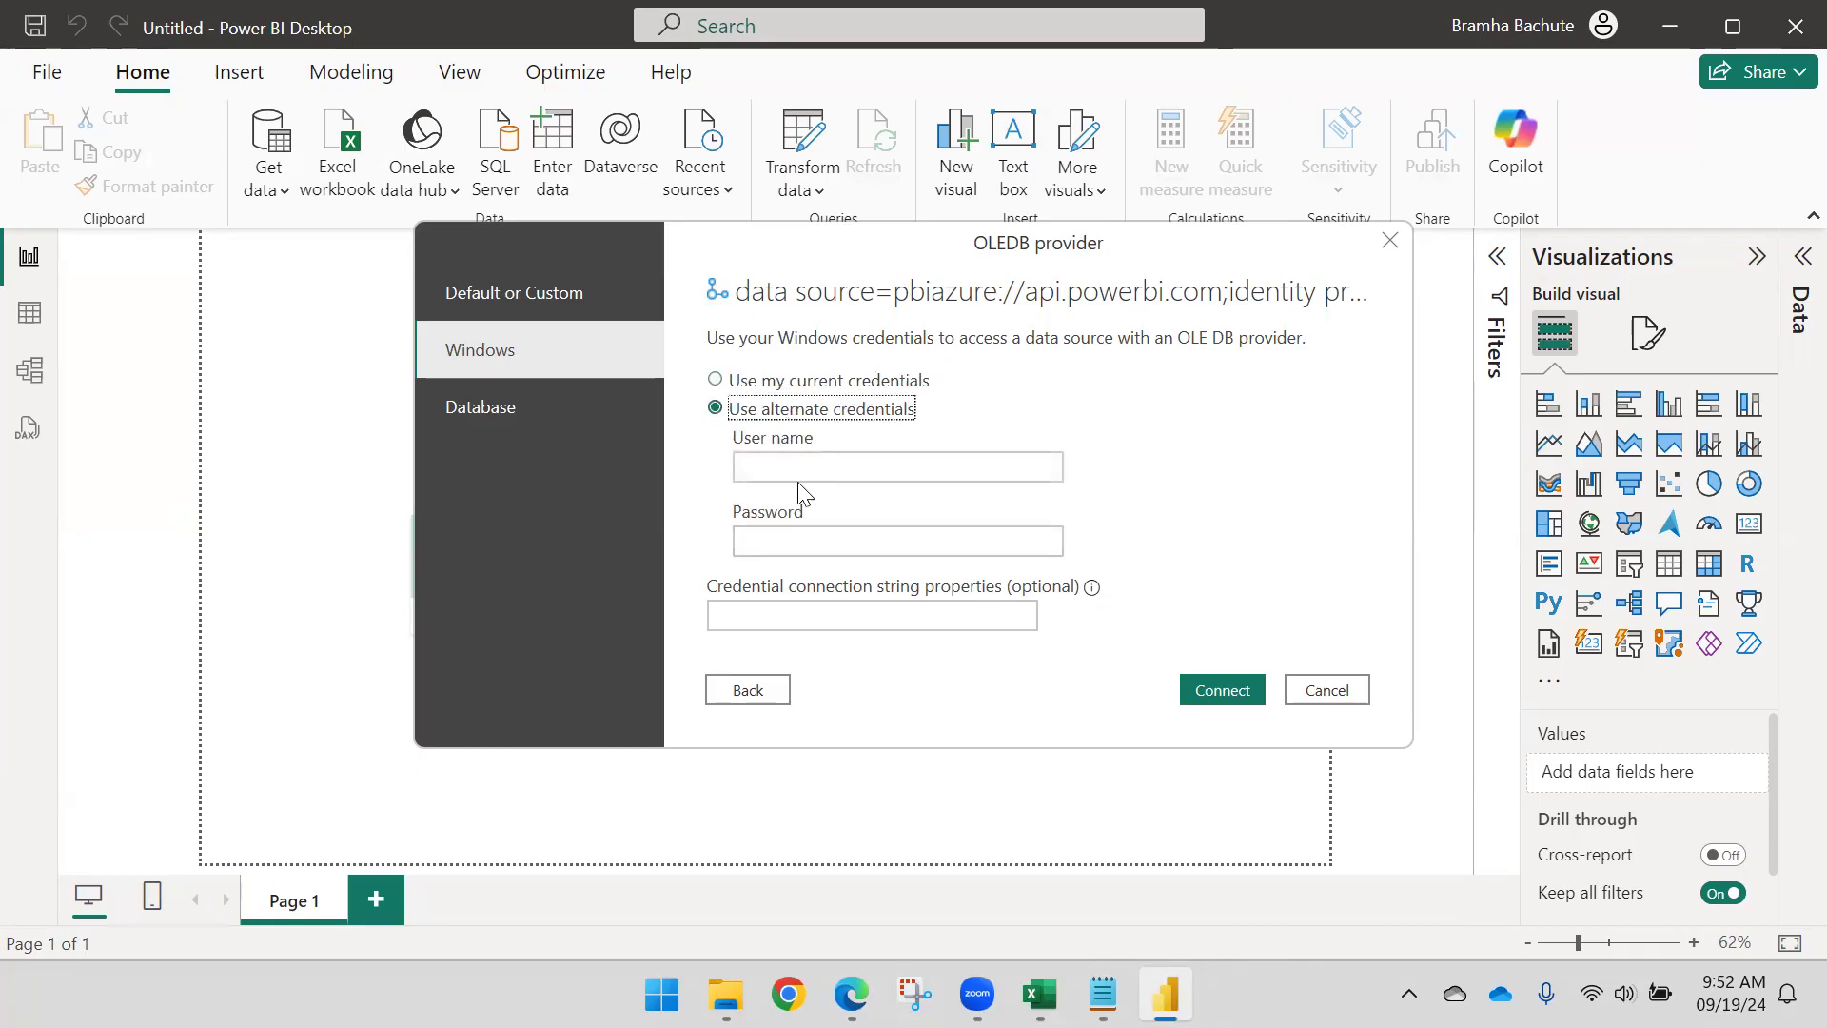
pyautogui.click(809, 389)
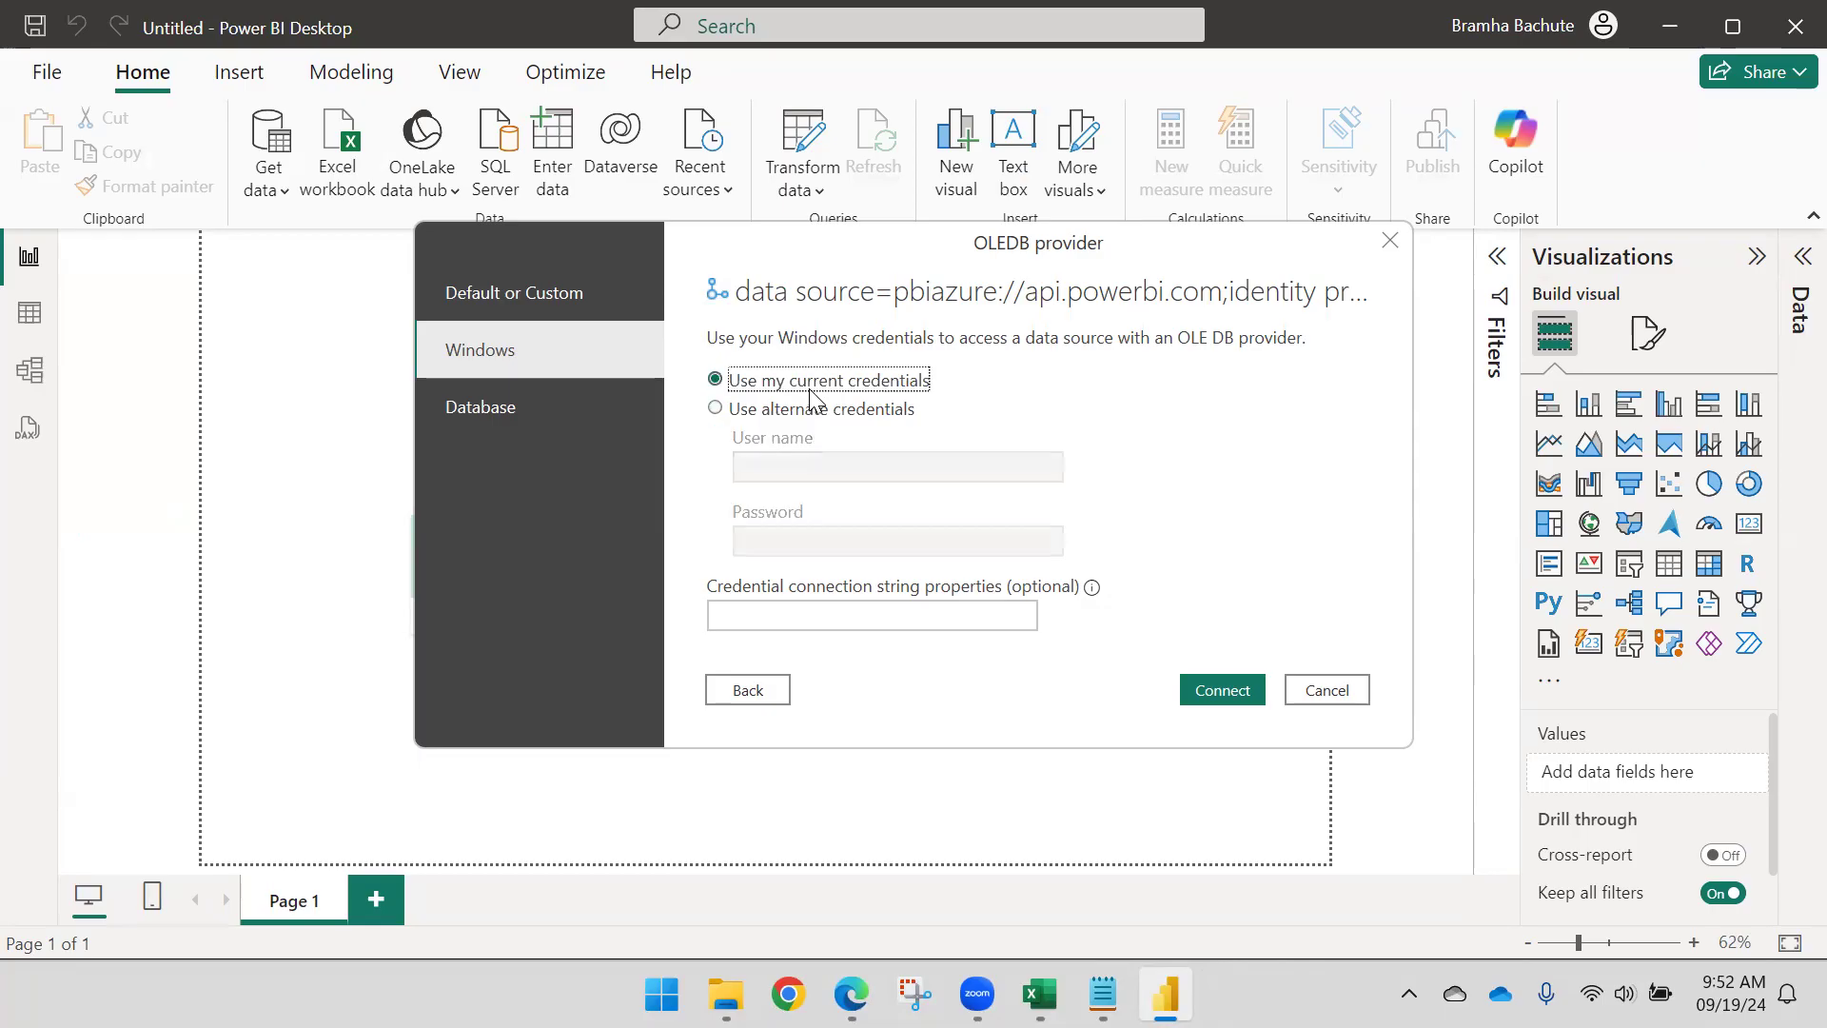
pyautogui.click(531, 408)
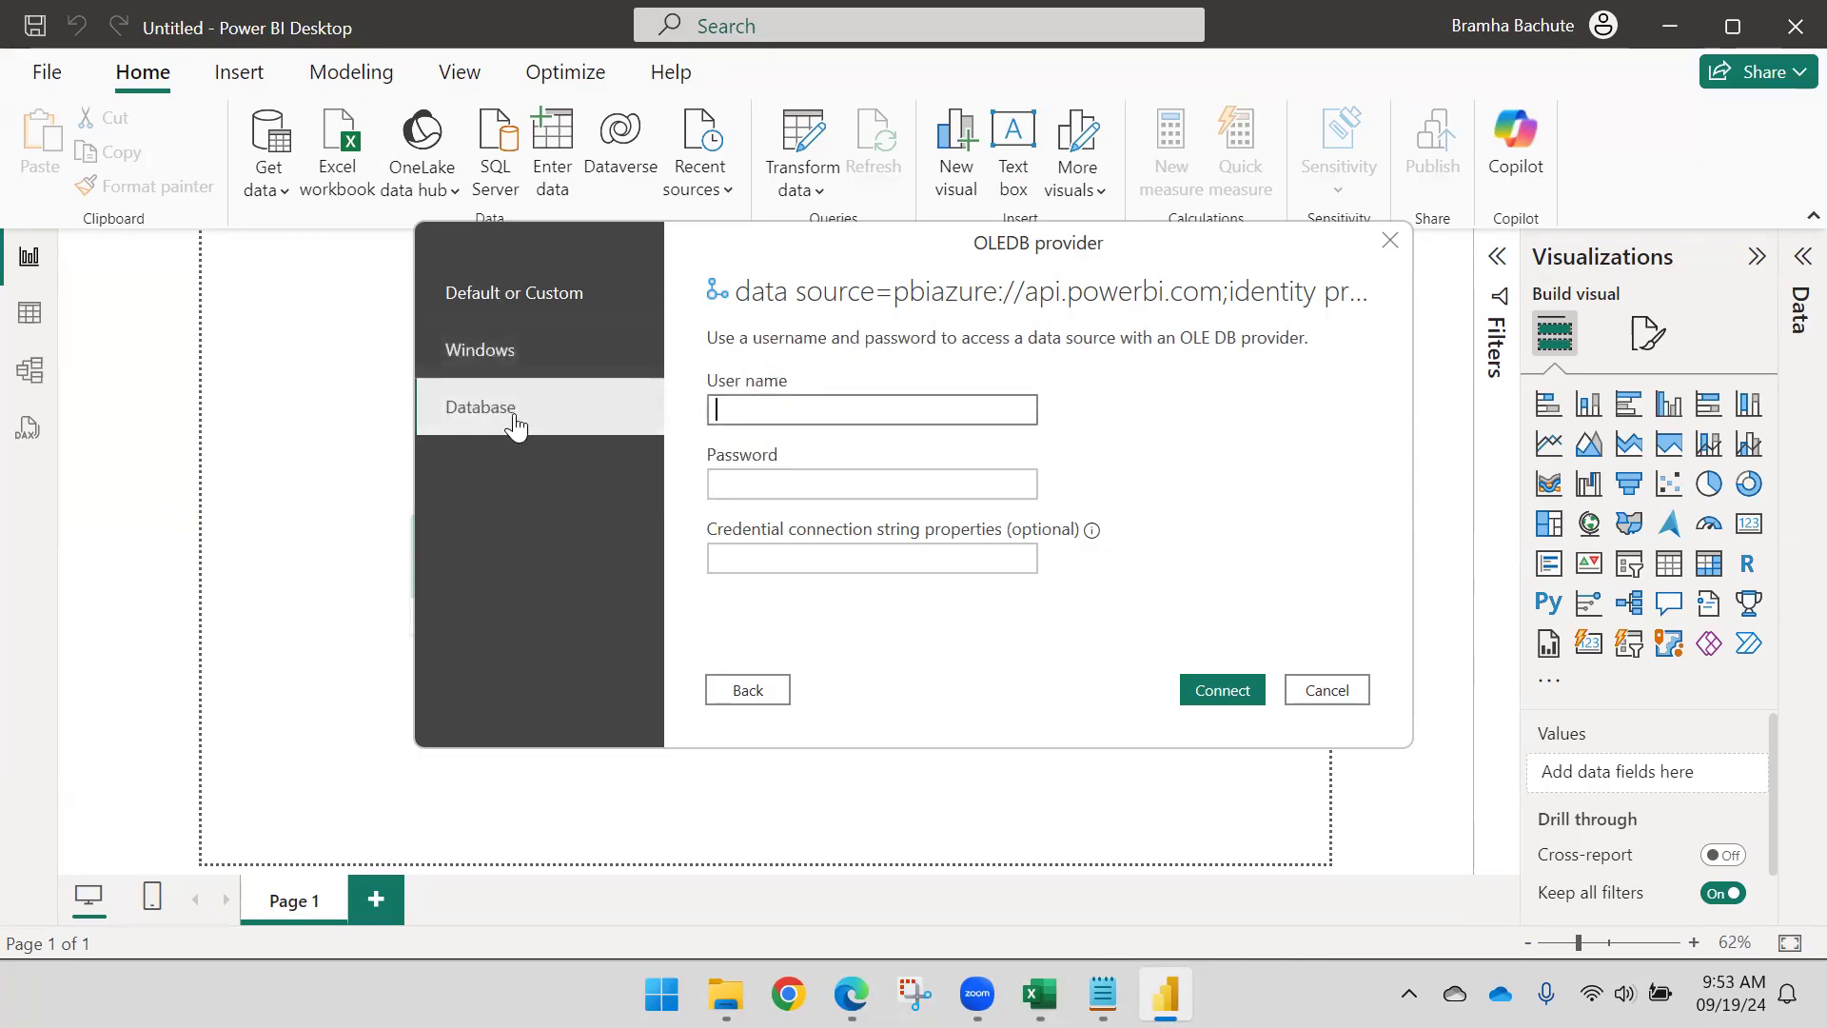
pyautogui.click(548, 360)
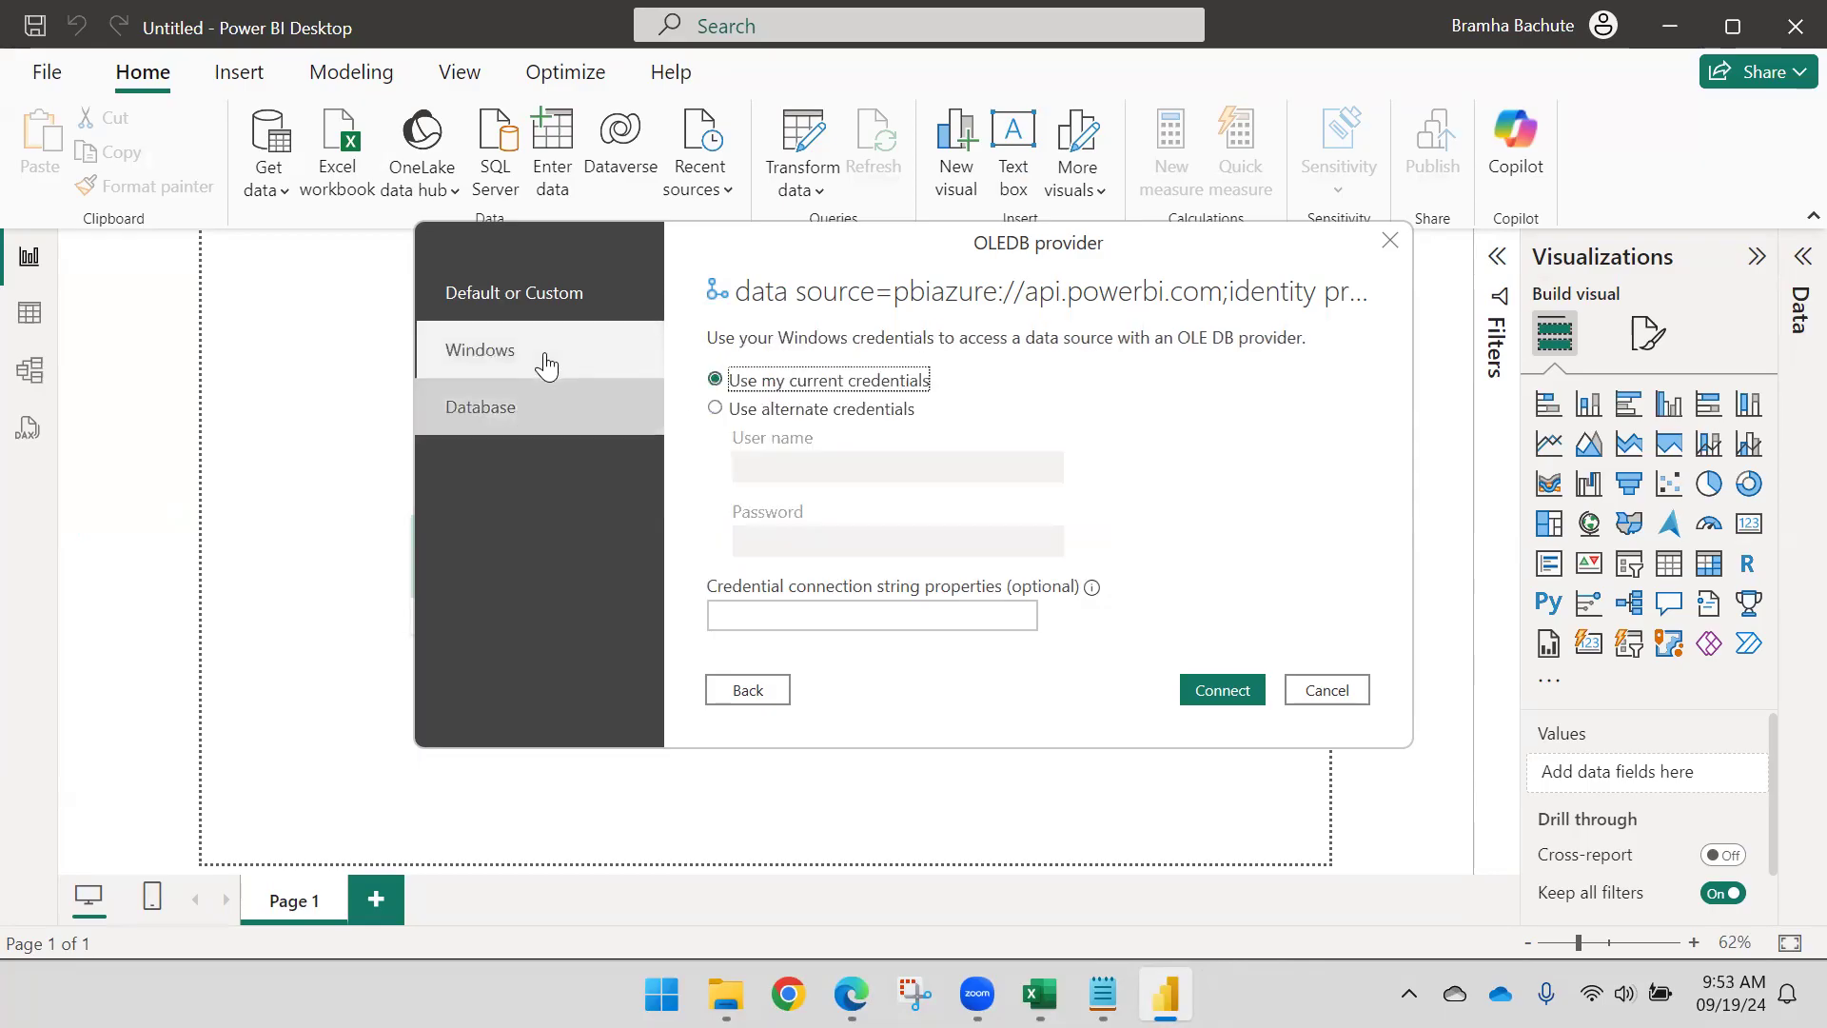
# Step: Connect to the OLE DB source with the current Windows credentials and sign in with the Microsoft account connected to Windows
pyautogui.moveTo(851, 995)
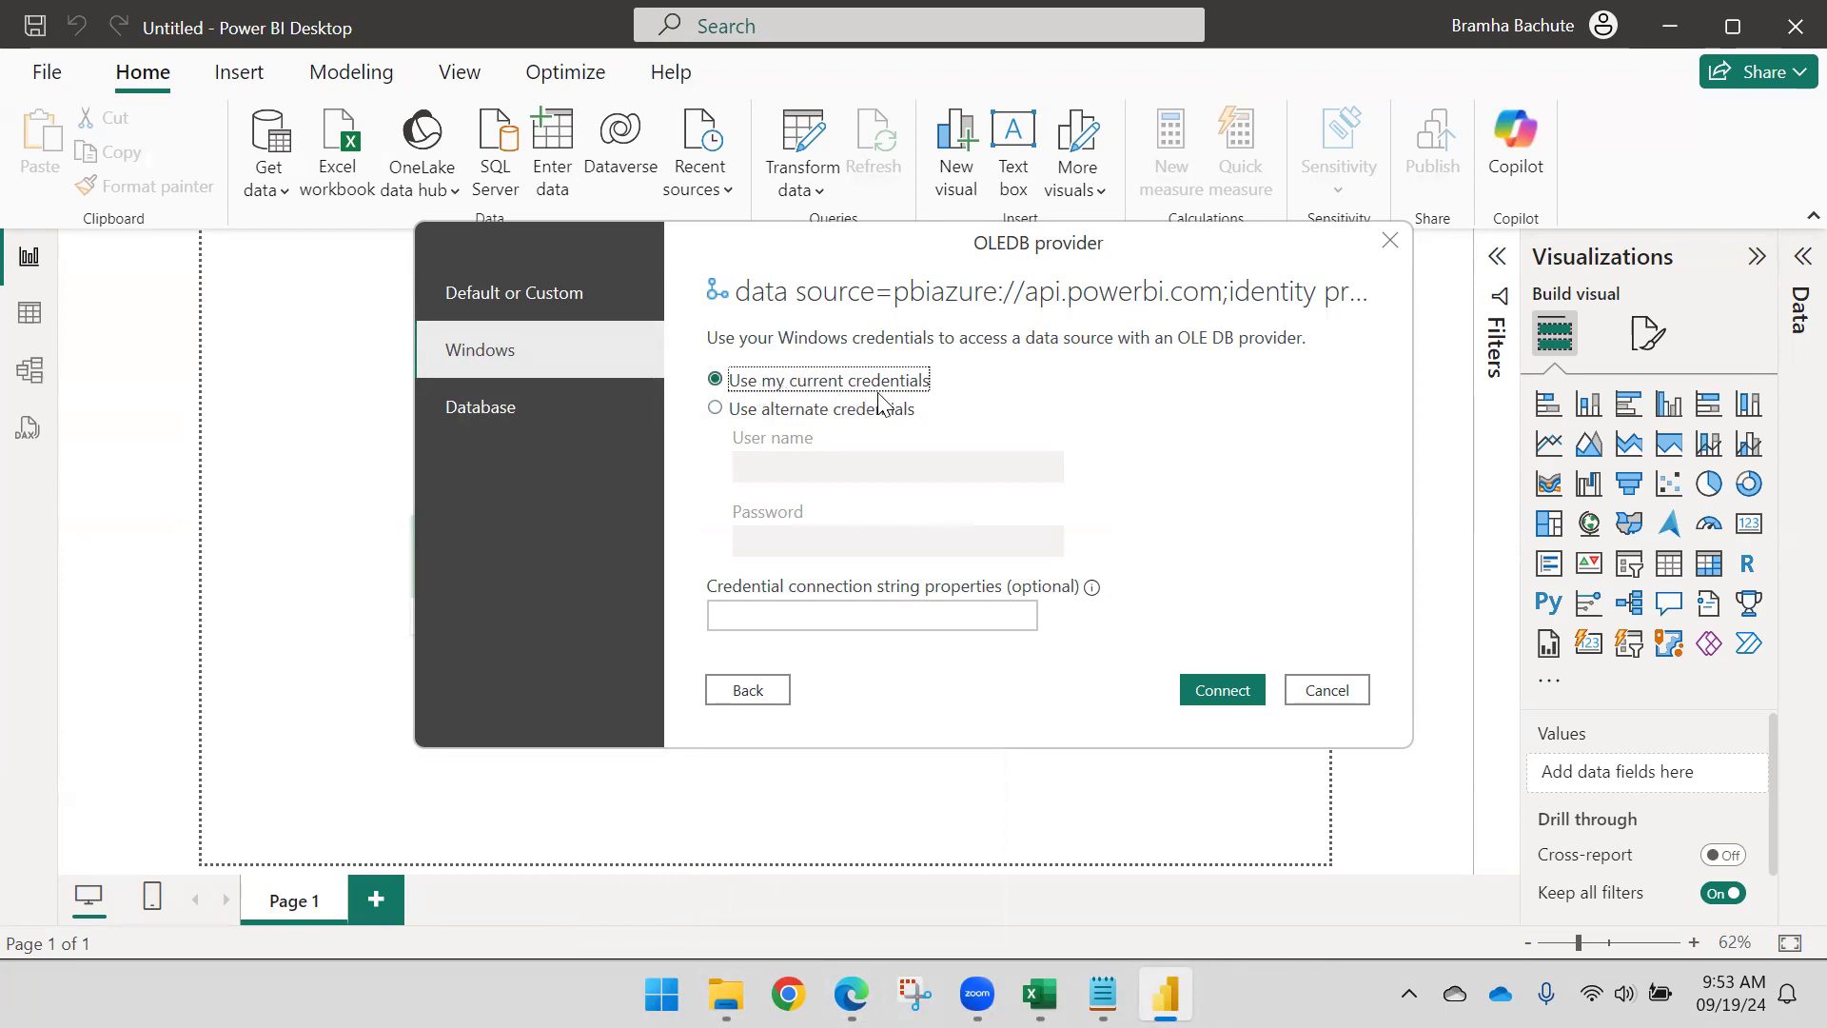
pyautogui.click(1198, 686)
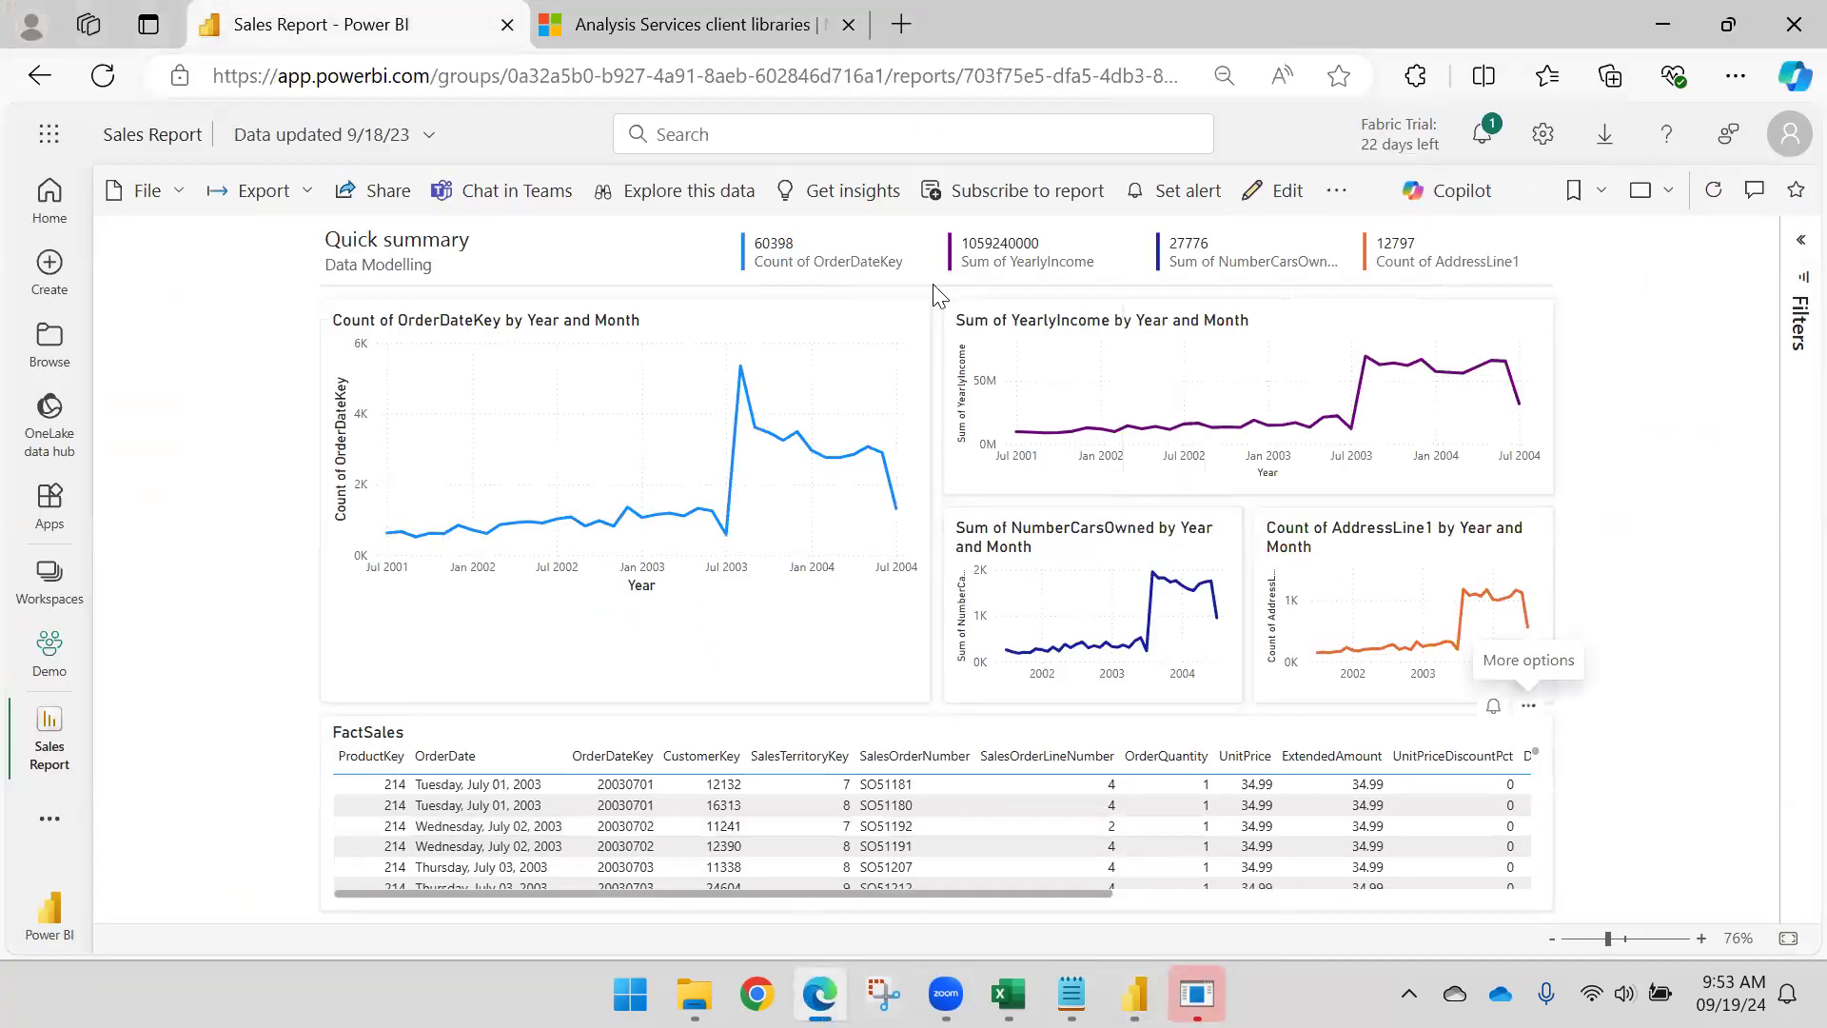
pyautogui.click(1197, 994)
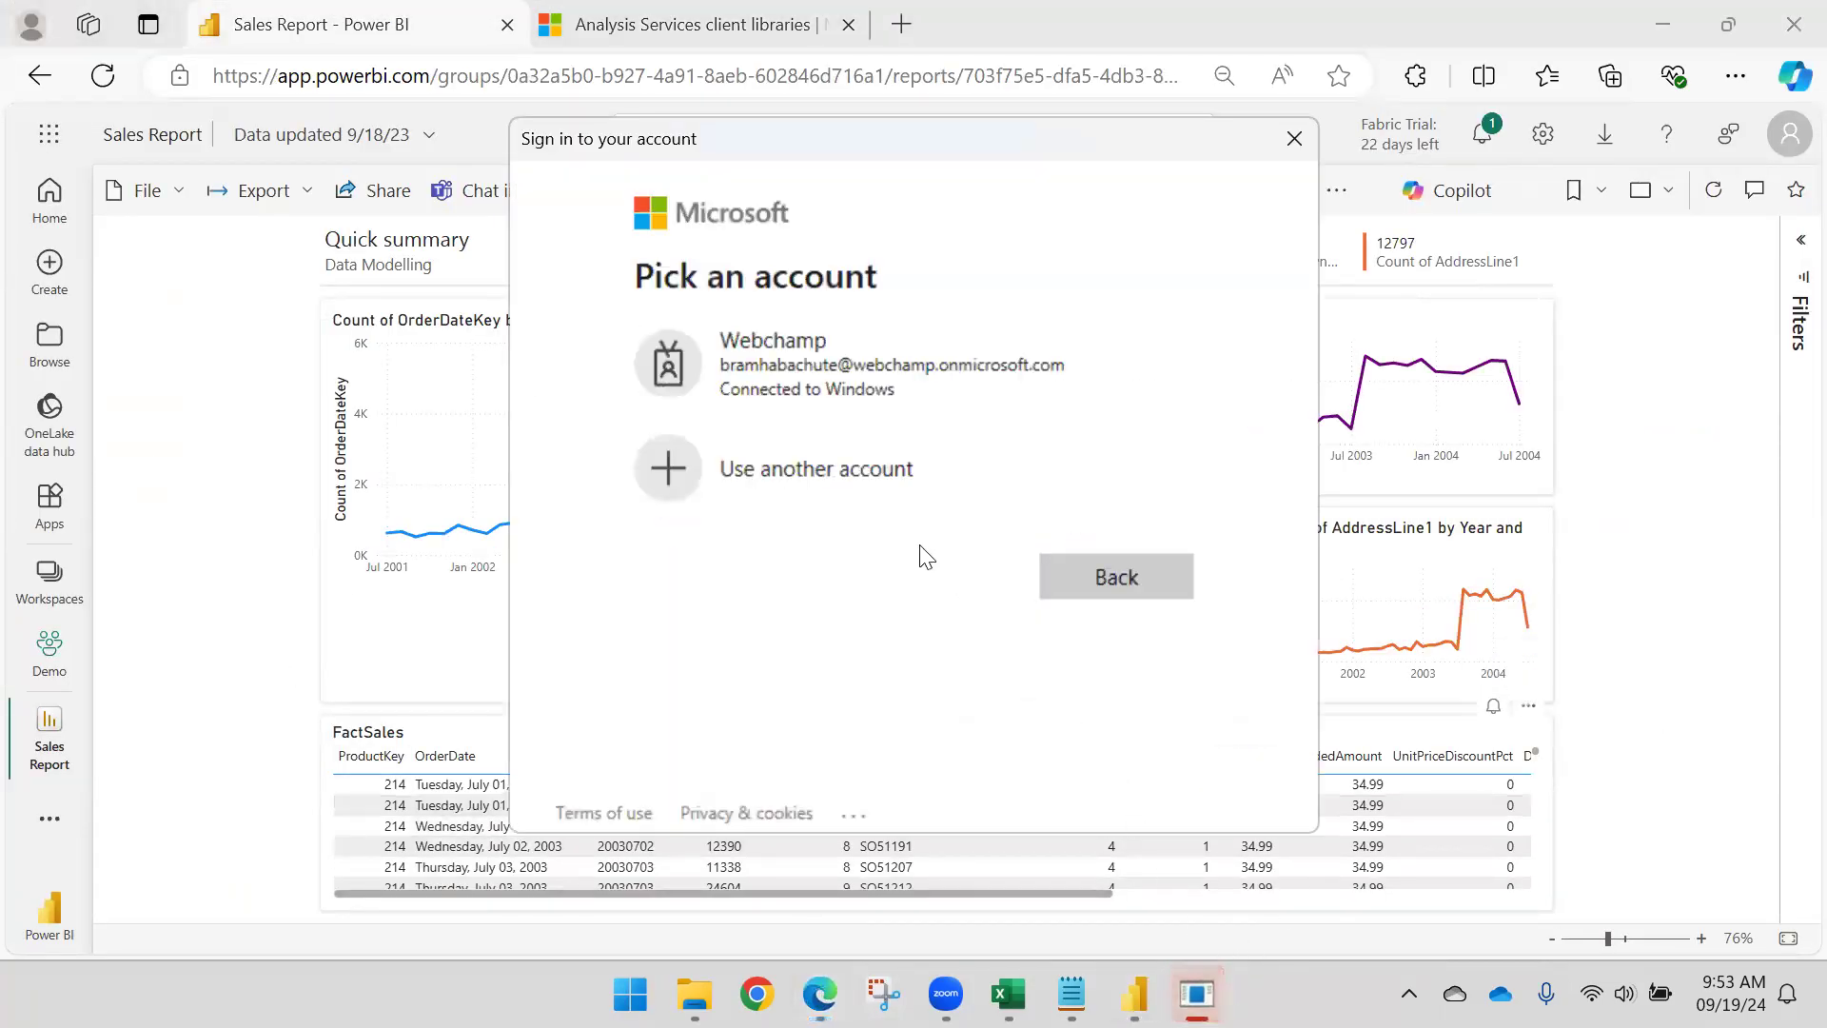
pyautogui.click(889, 375)
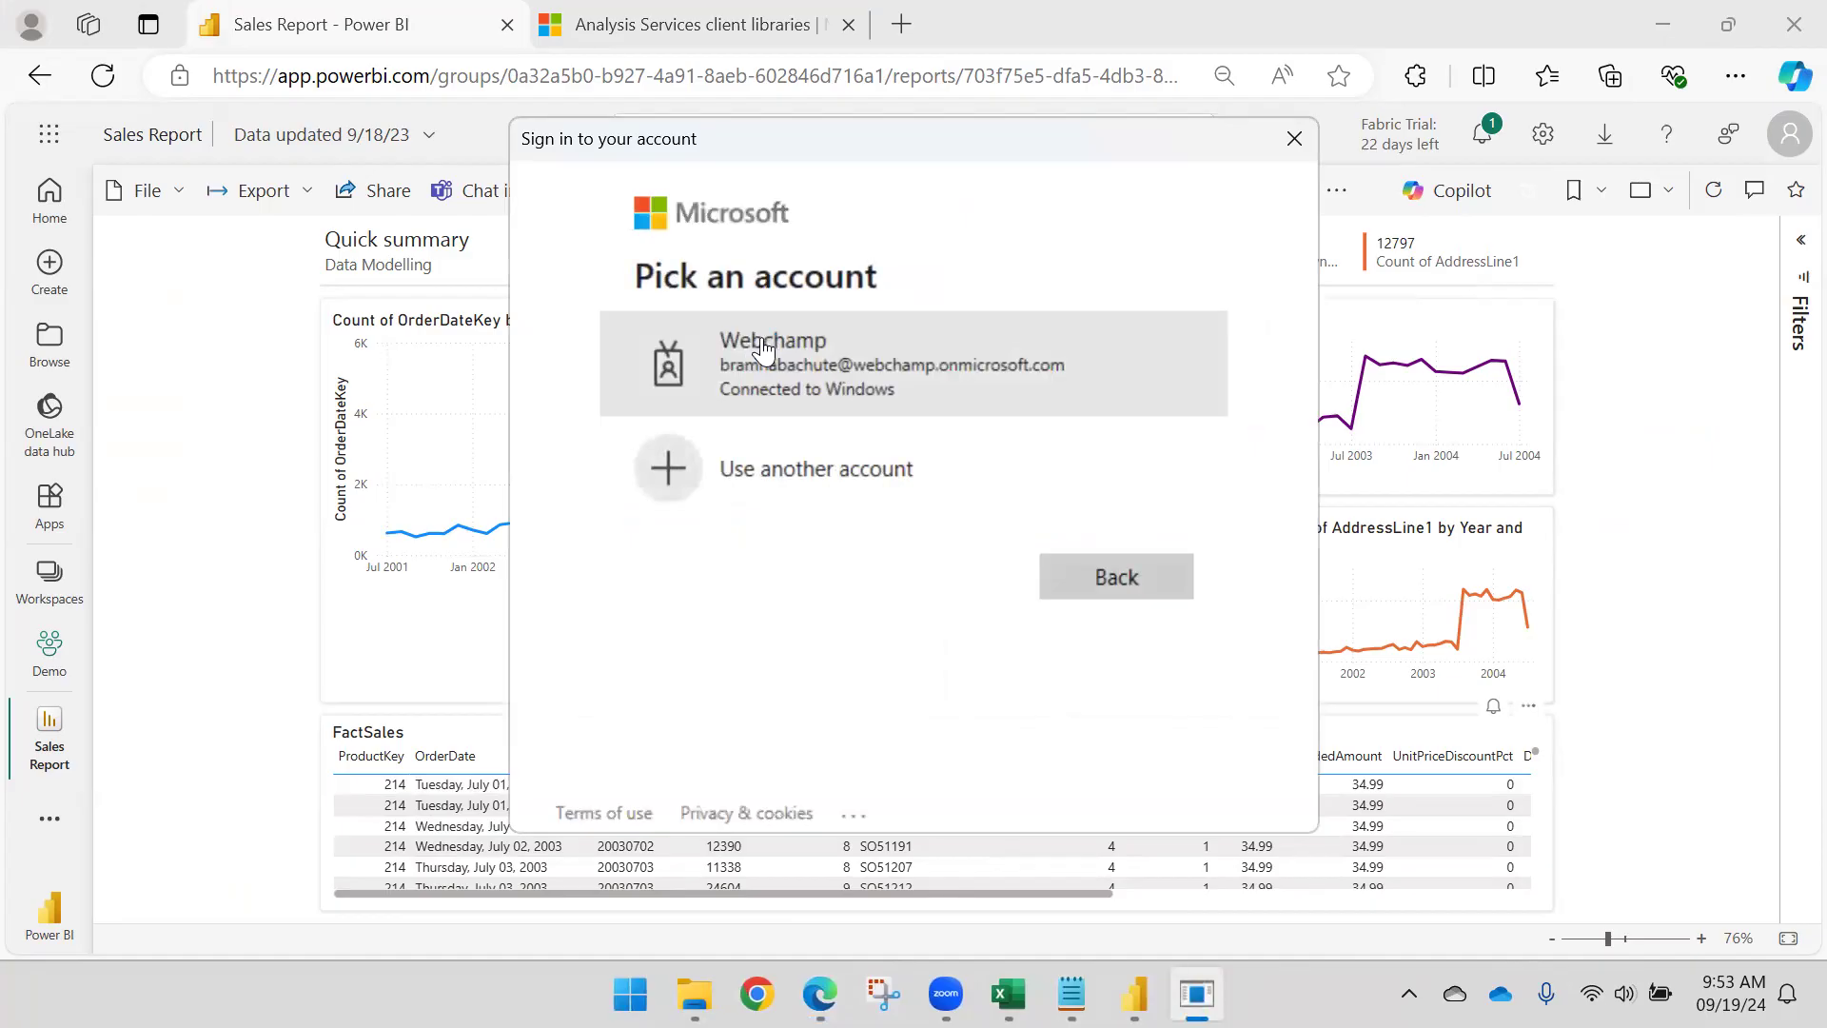
pyautogui.click(764, 350)
# Step: Switch back to Power BI Desktop, check the FactSales preview from the OLE DB source and load the data
pyautogui.moveTo(1101, 994)
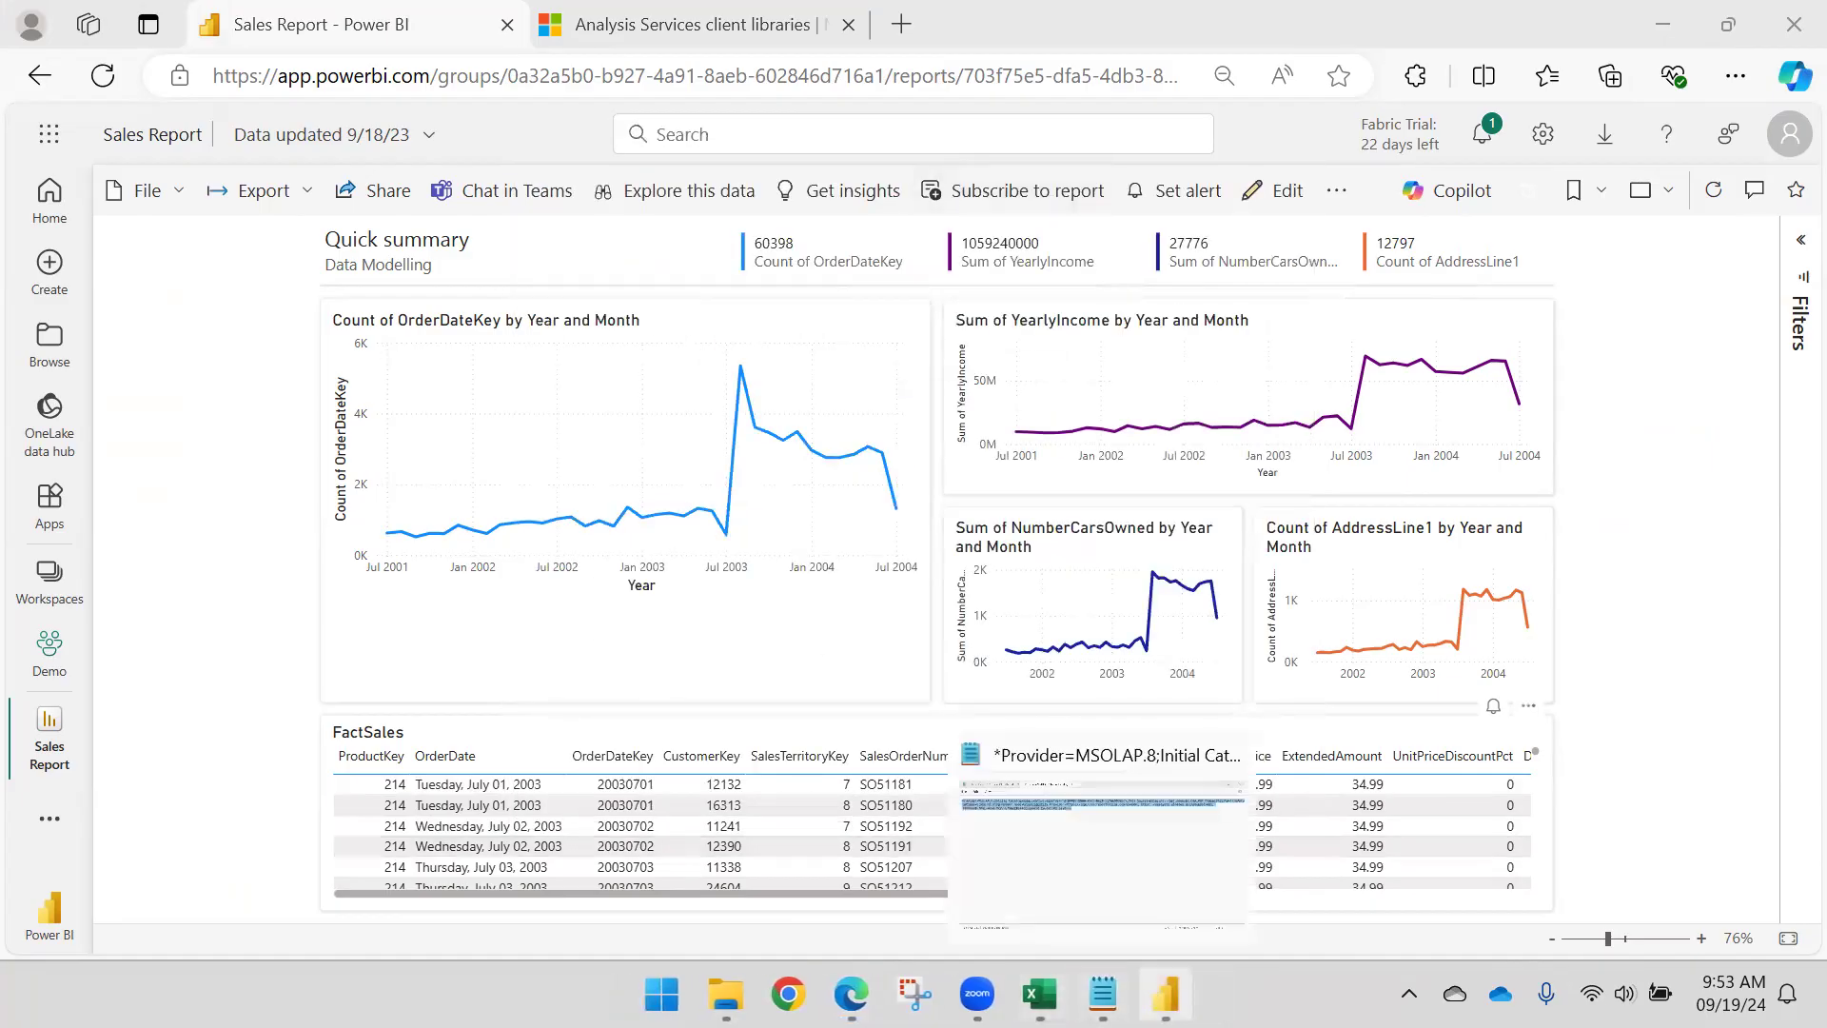
pyautogui.moveTo(1166, 994)
pyautogui.click(1160, 847)
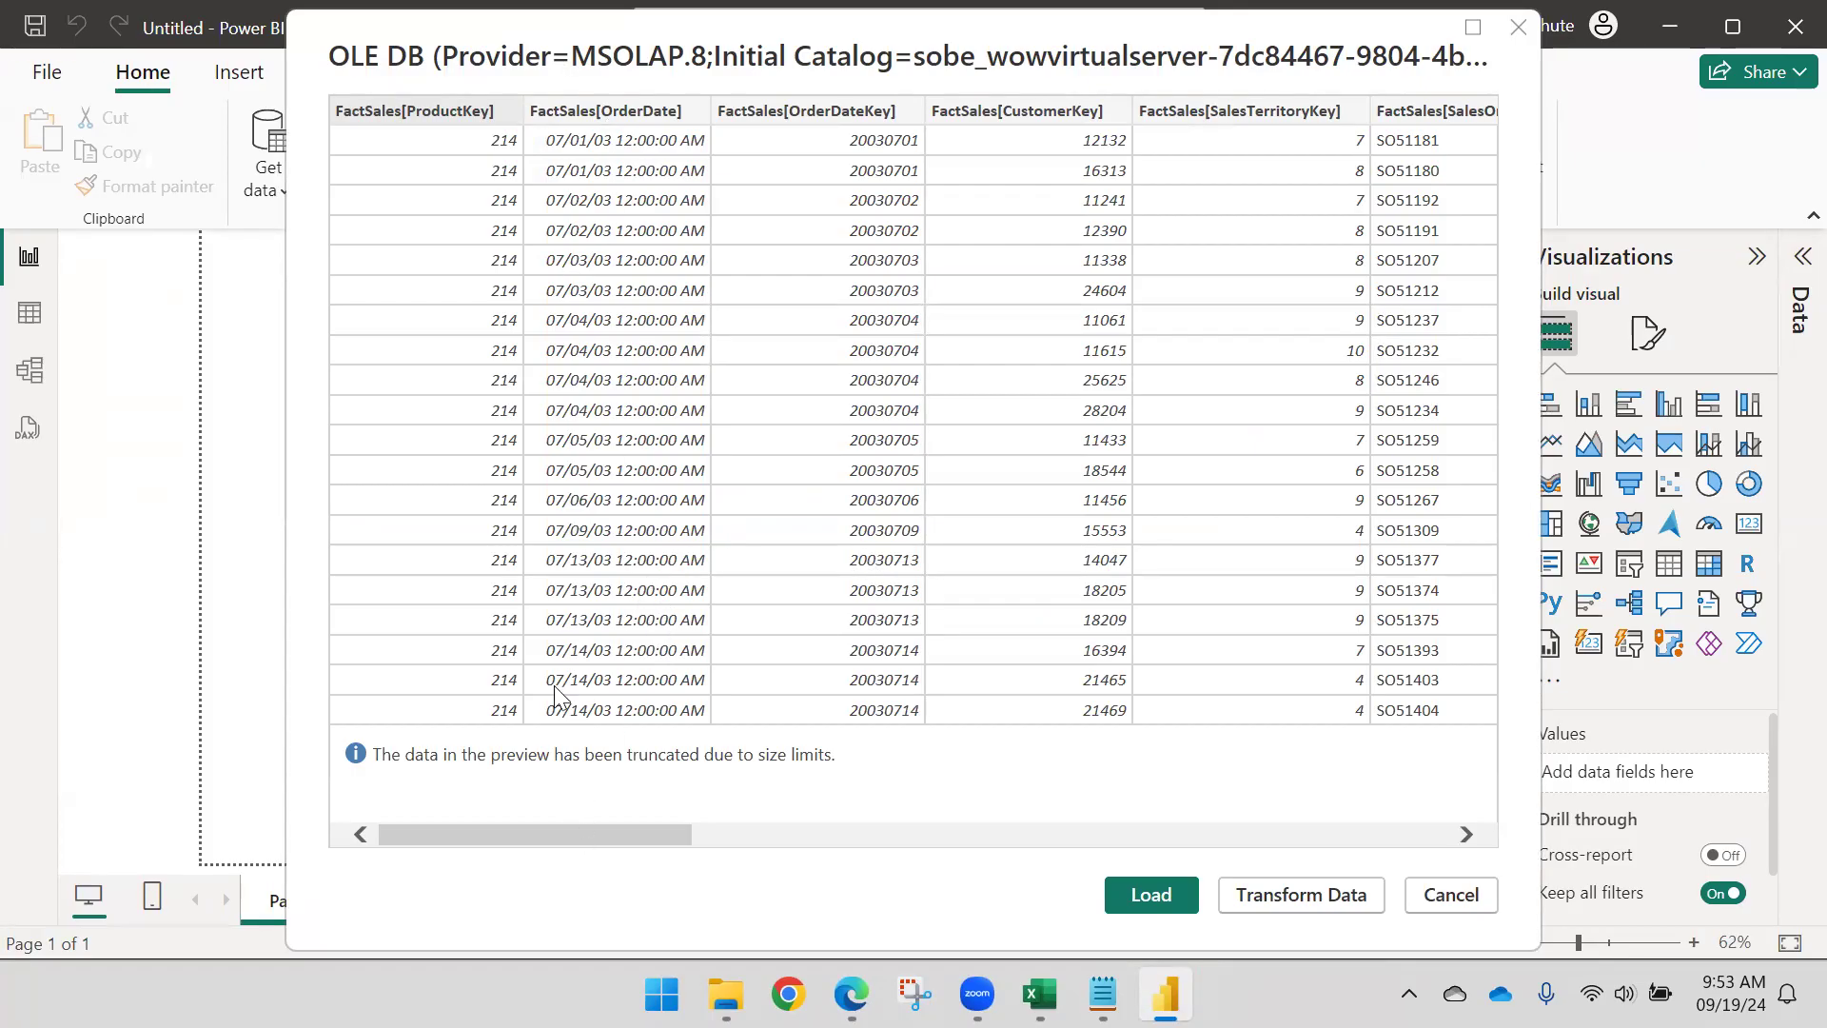
pyautogui.moveTo(581, 834); pyautogui.dragTo(532, 836)
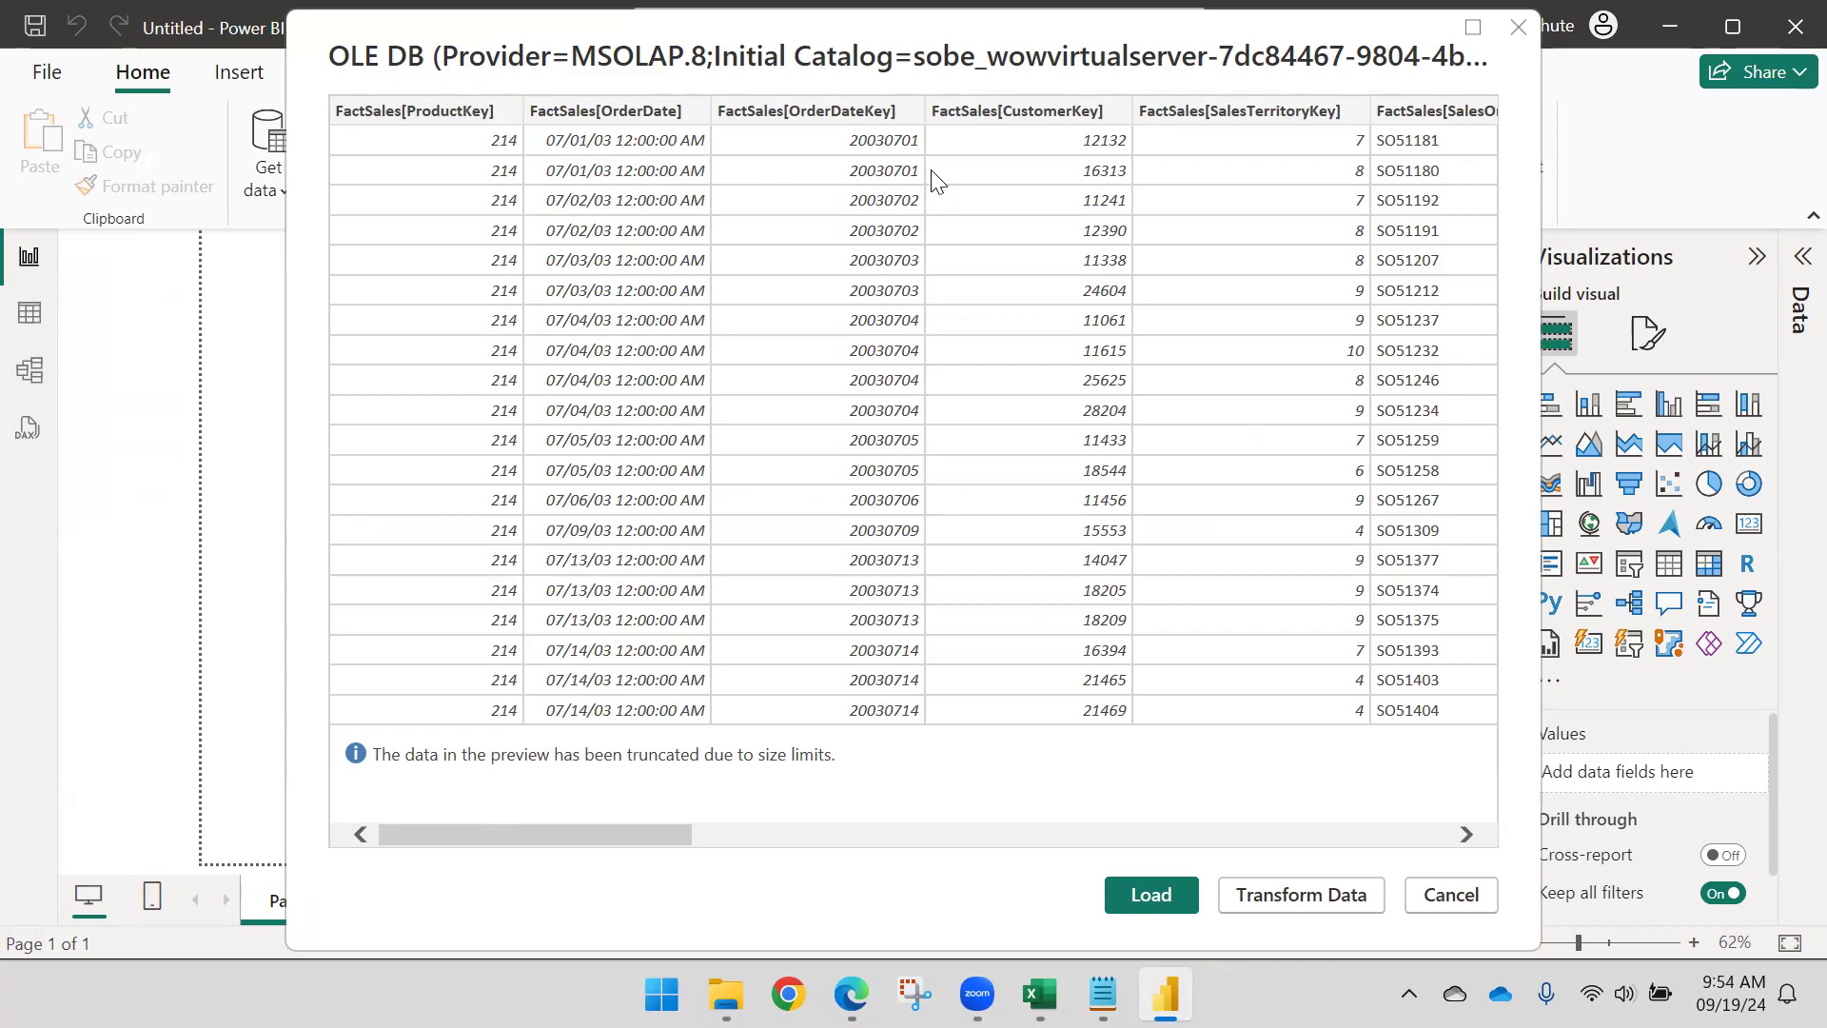
pyautogui.moveTo(452, 845); pyautogui.dragTo(267, 833)
pyautogui.click(1177, 902)
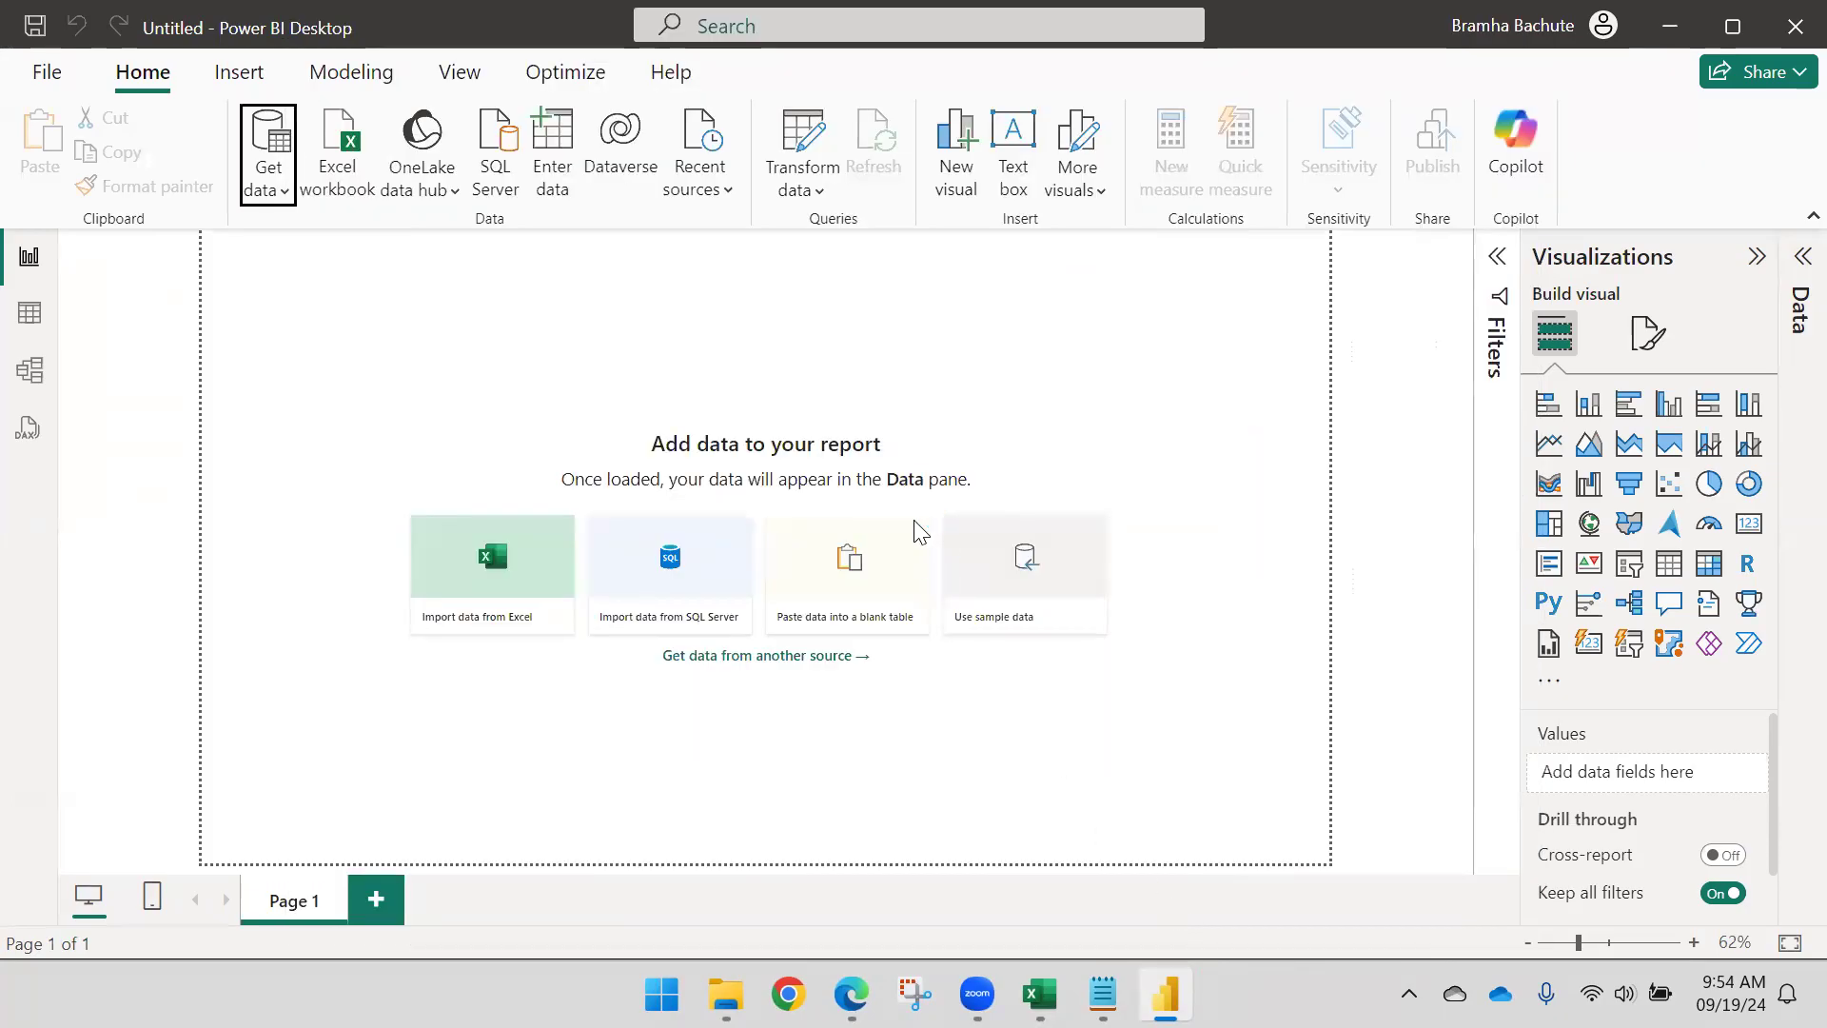
# Step: Sign in with the Microsoft account connected to Windows to let the Query1 load from the OLE DB source proceed
pyautogui.moveTo(854, 968)
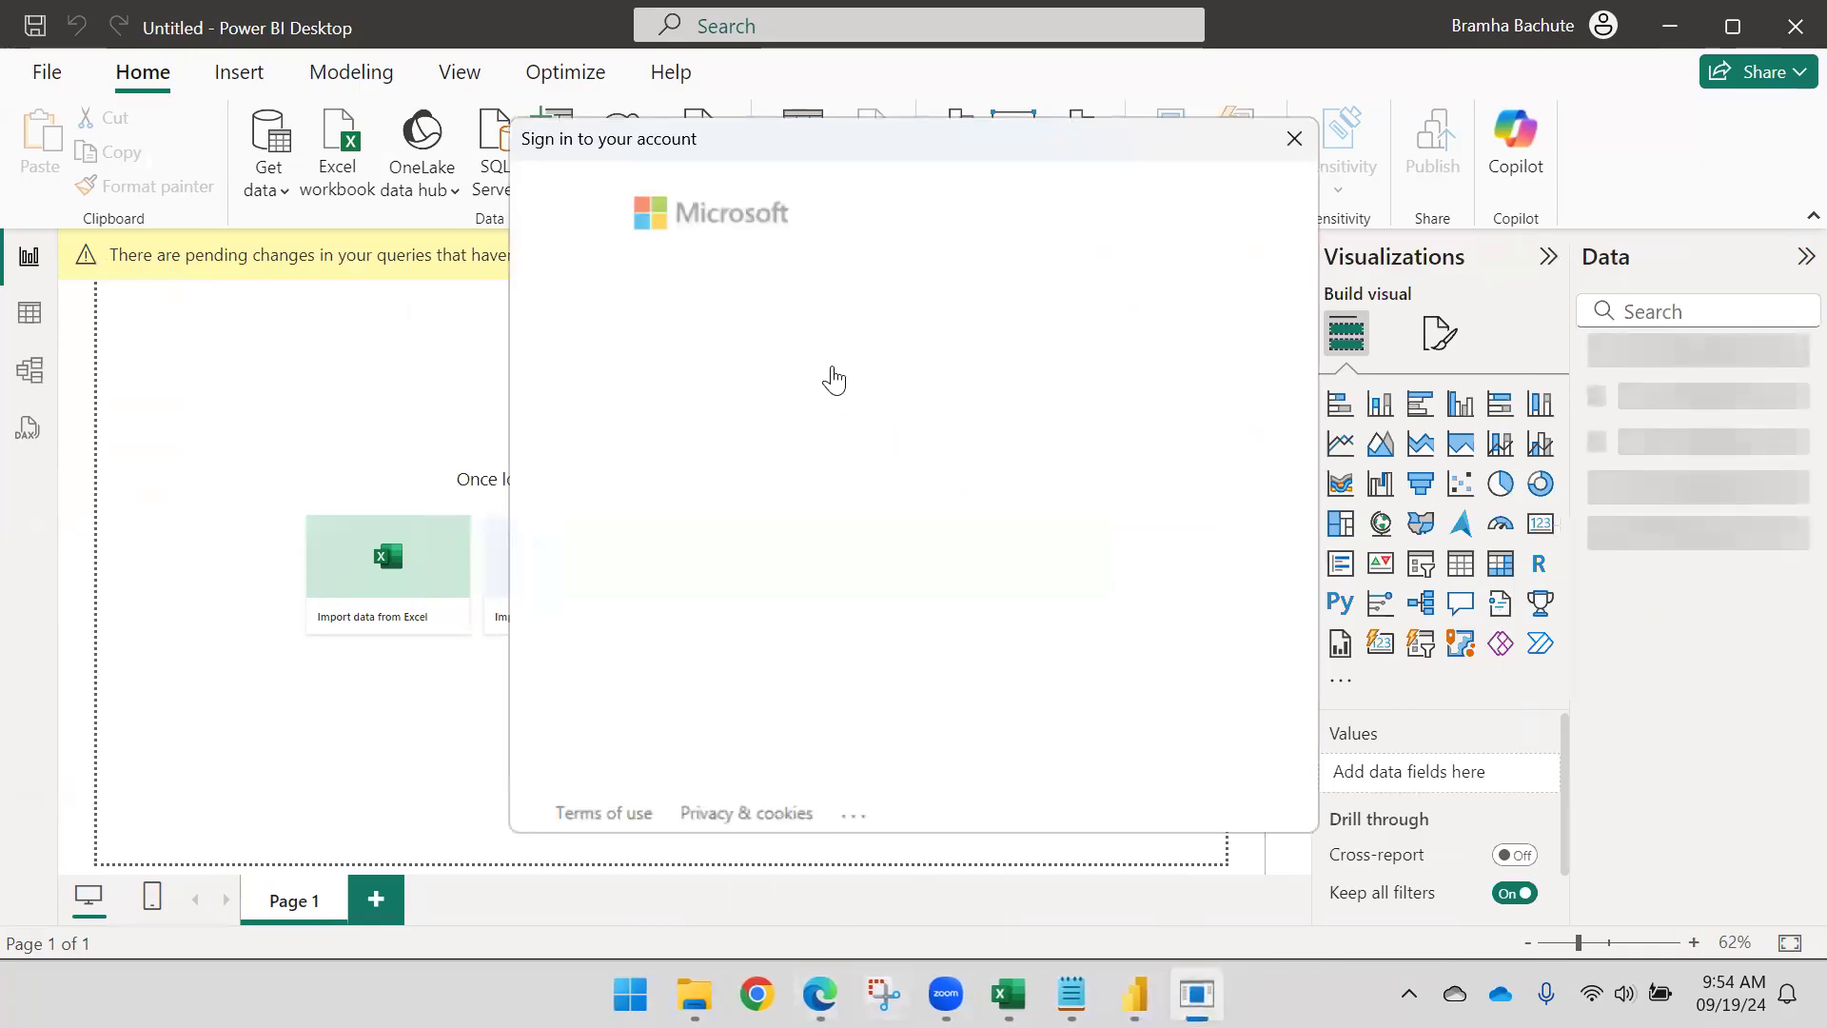
pyautogui.click(808, 398)
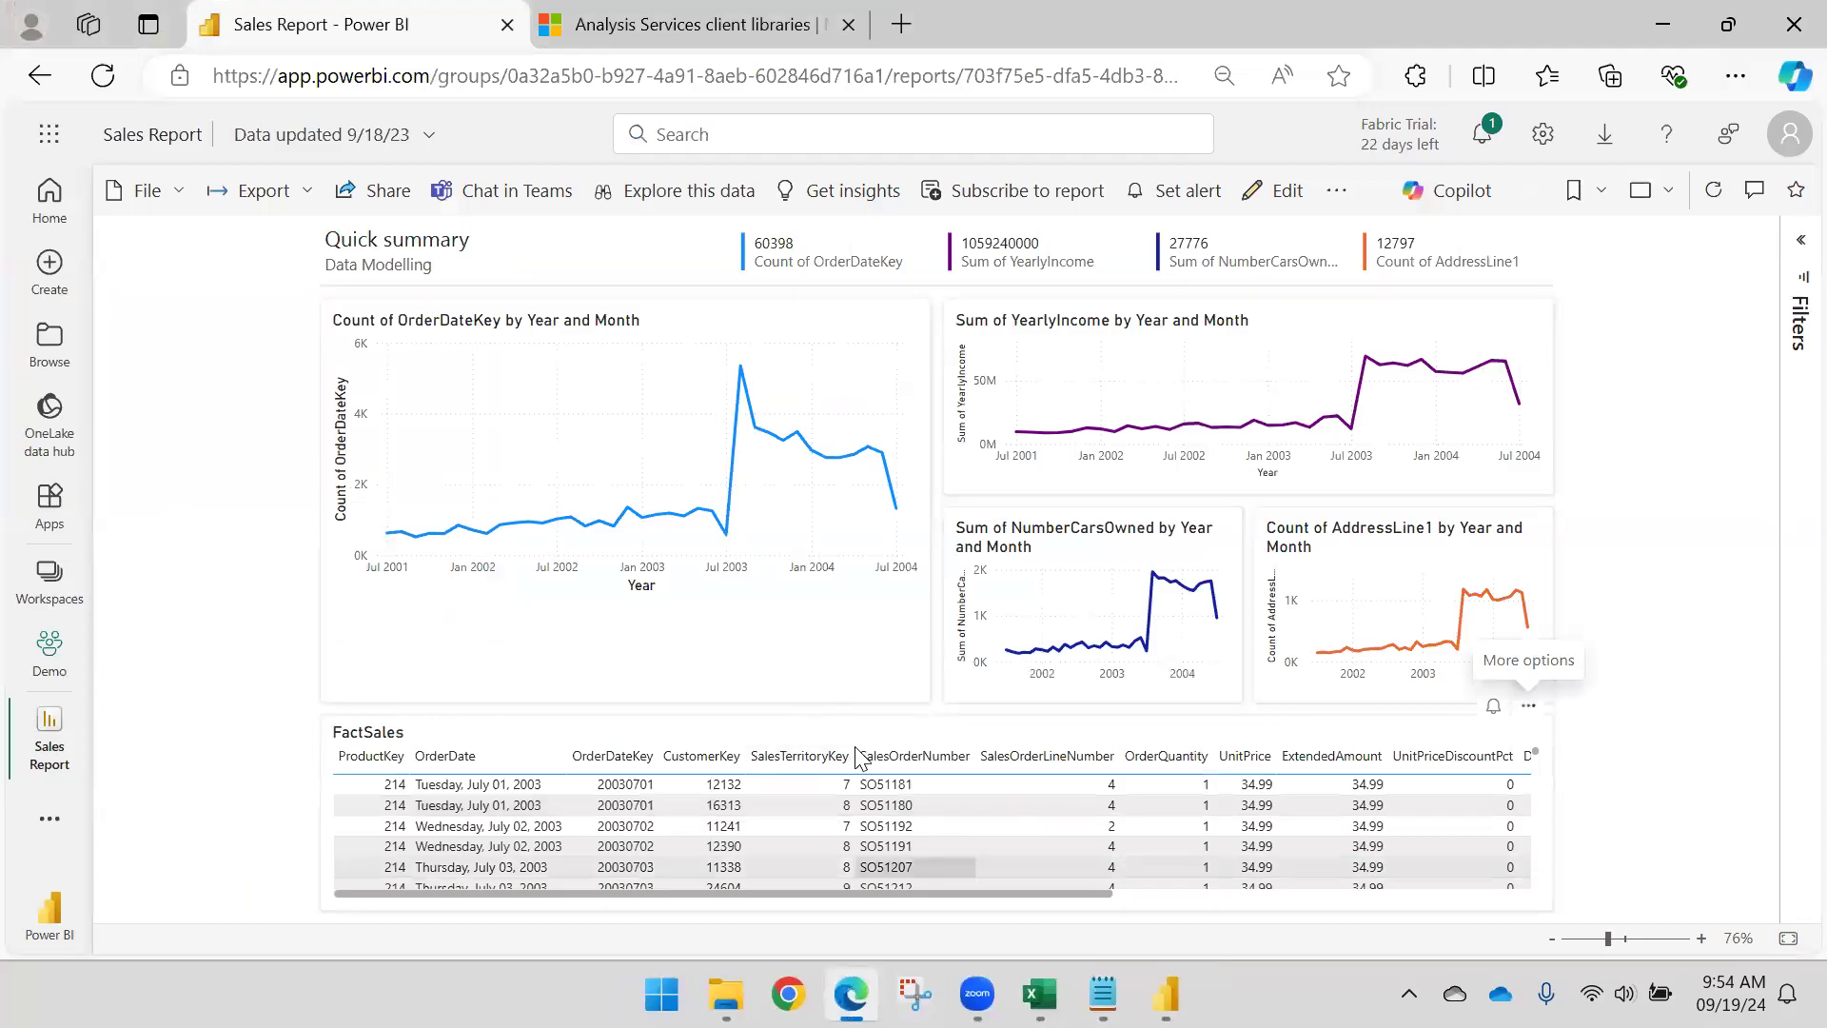
pyautogui.moveTo(1166, 994)
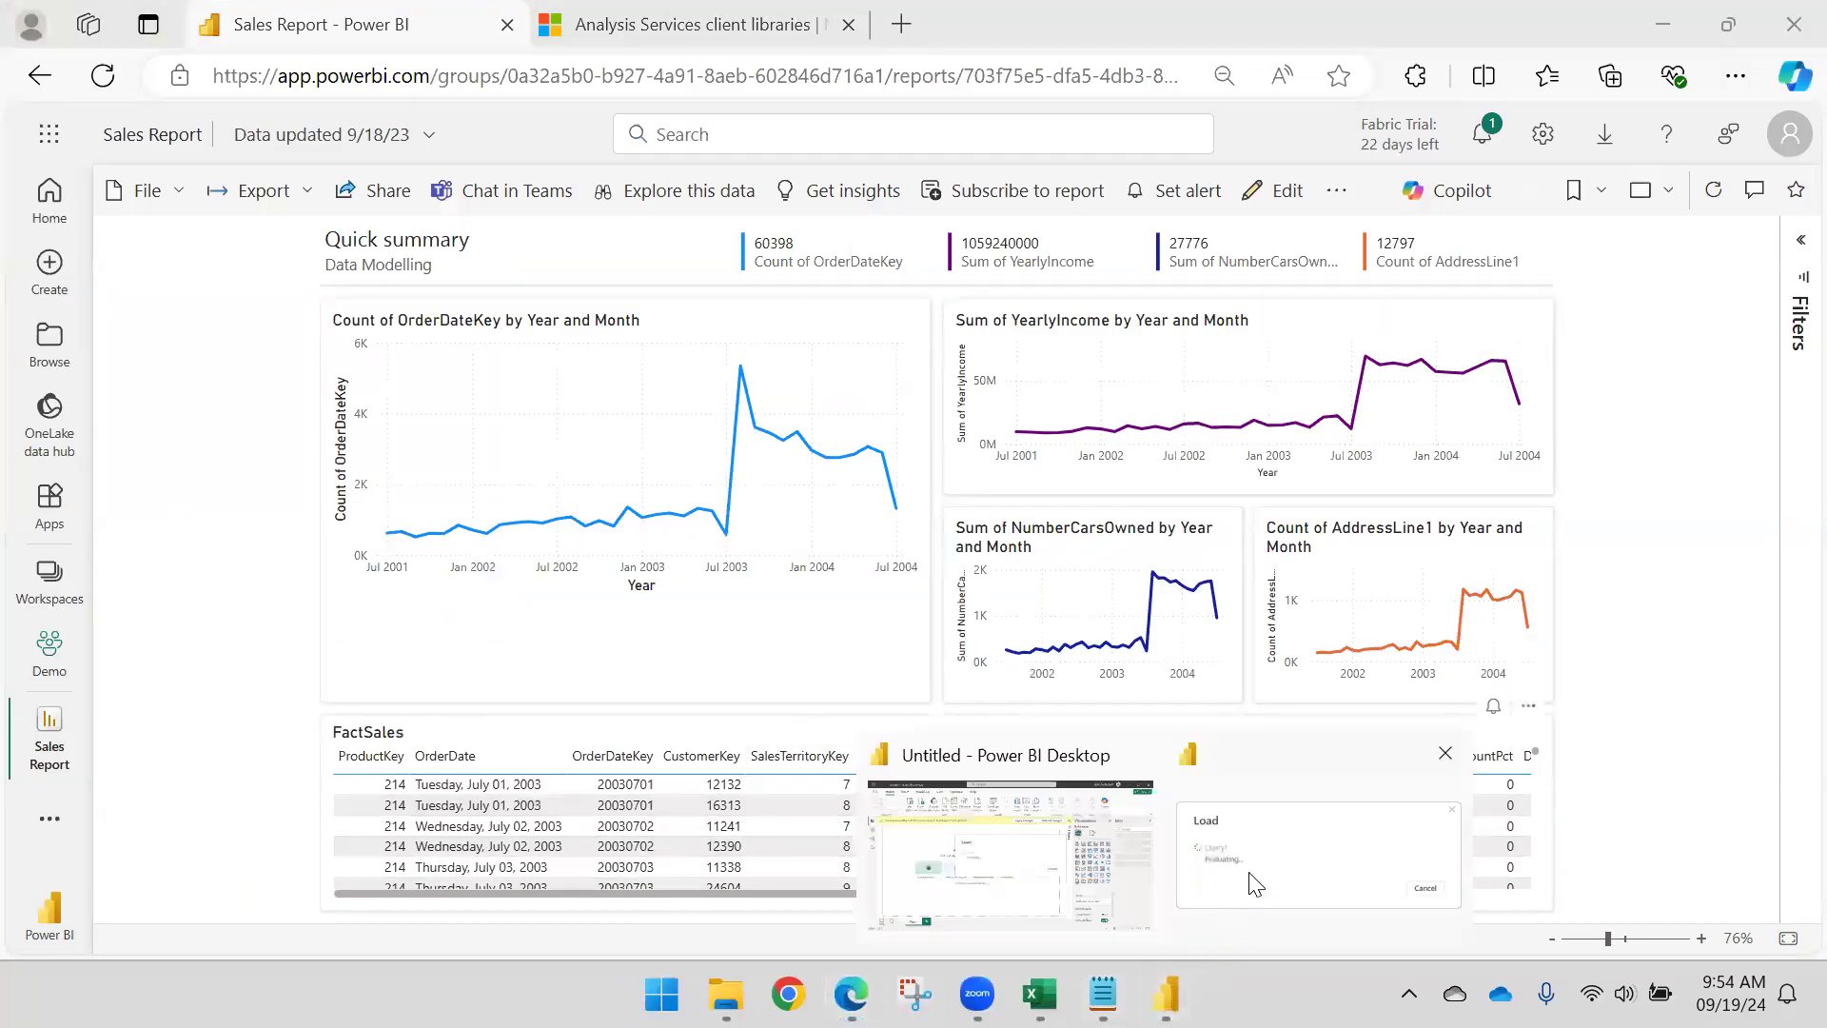
pyautogui.click(1260, 870)
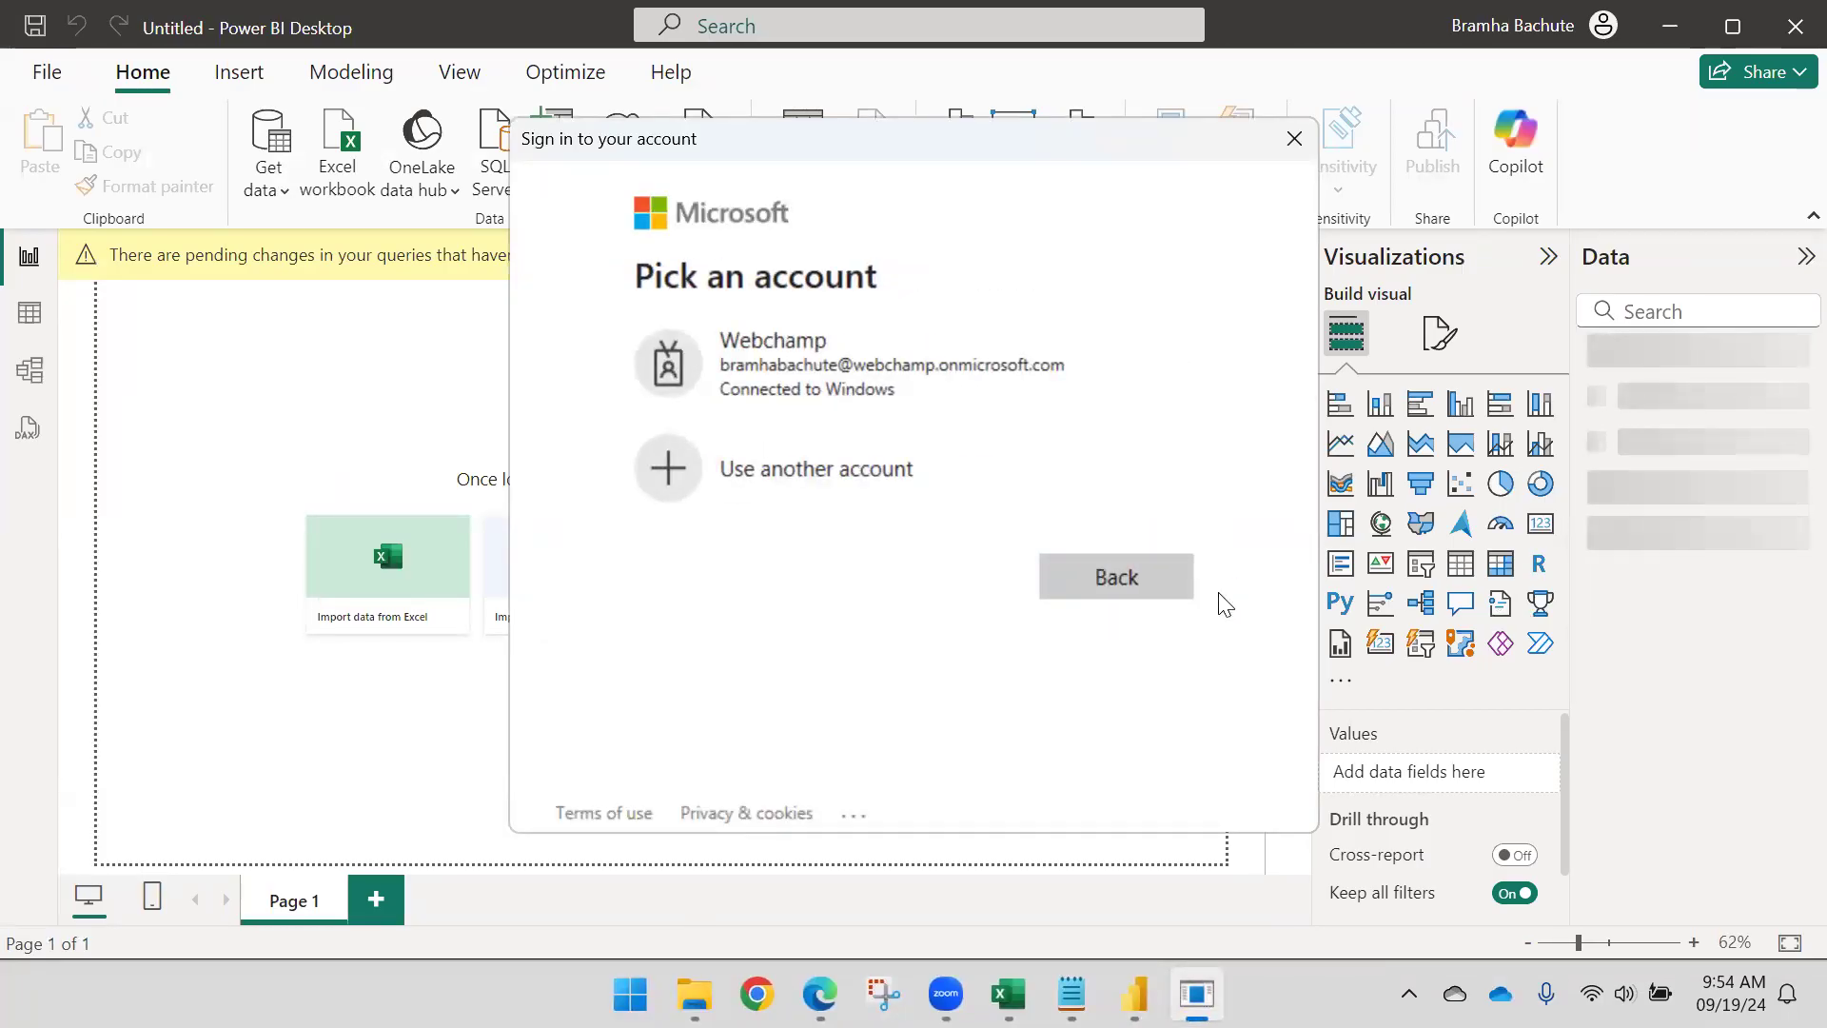
pyautogui.click(1002, 375)
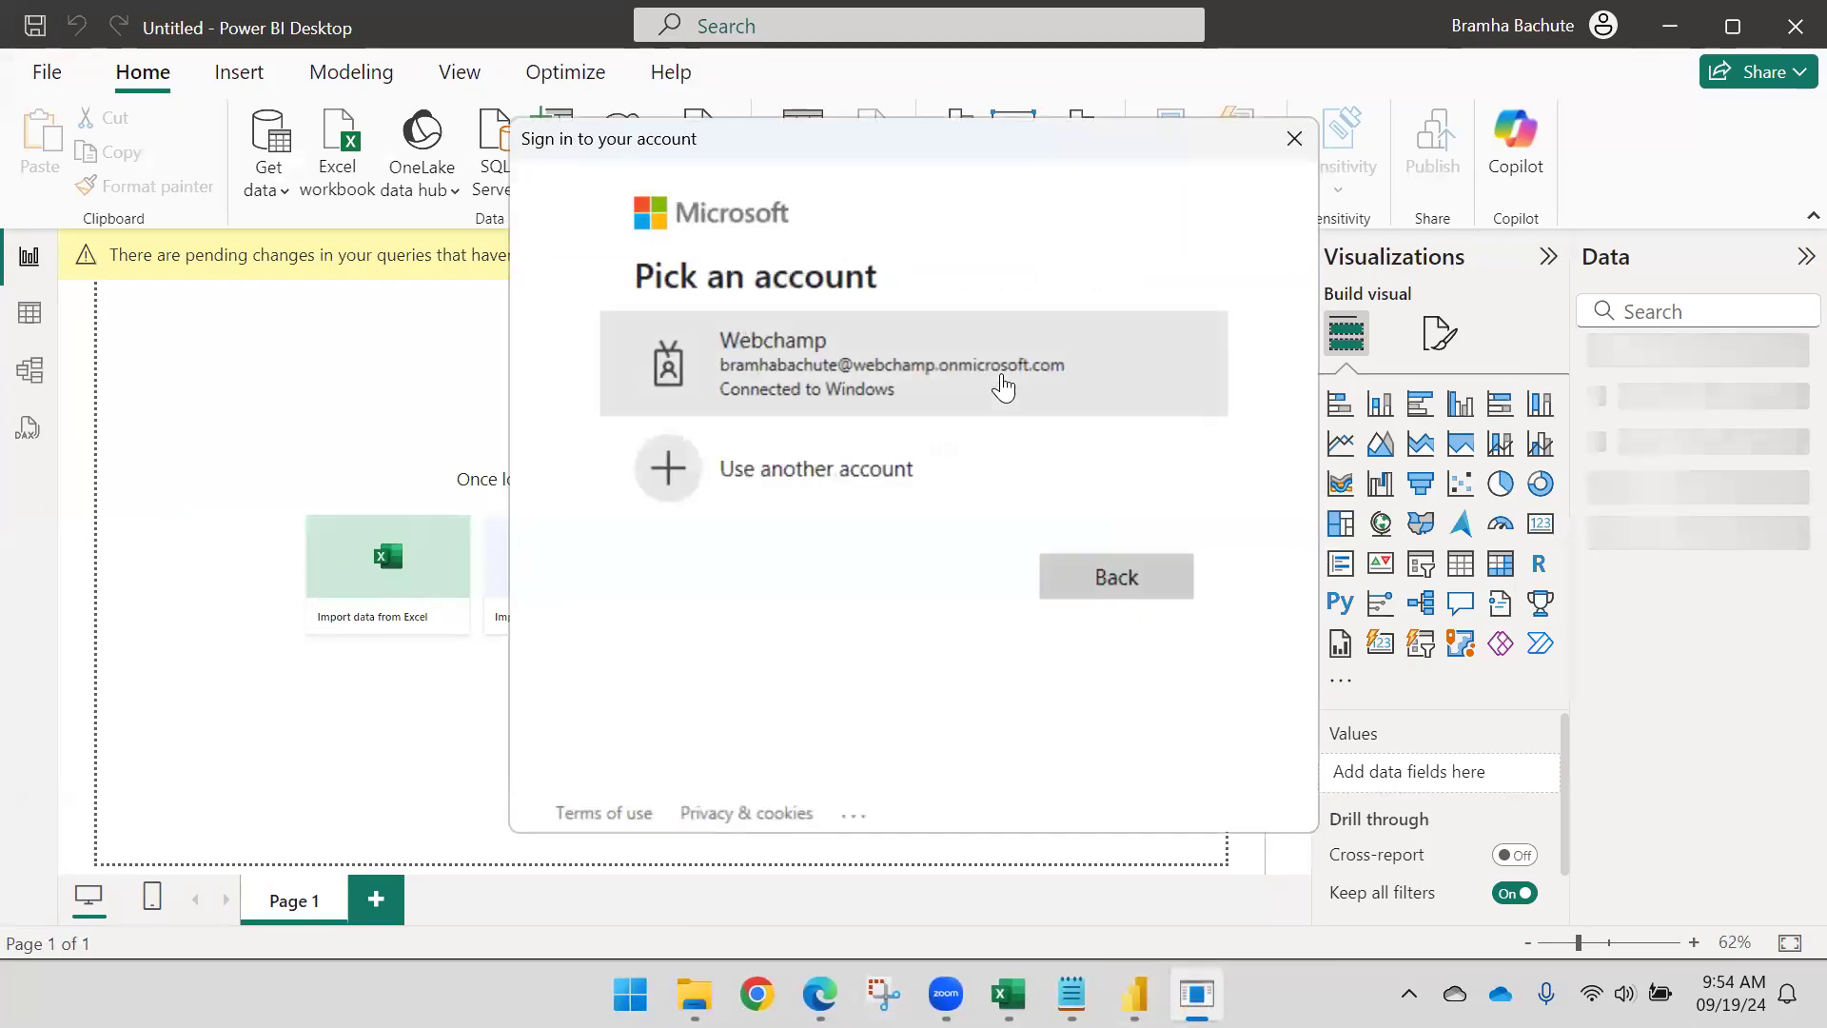
pyautogui.click(795, 369)
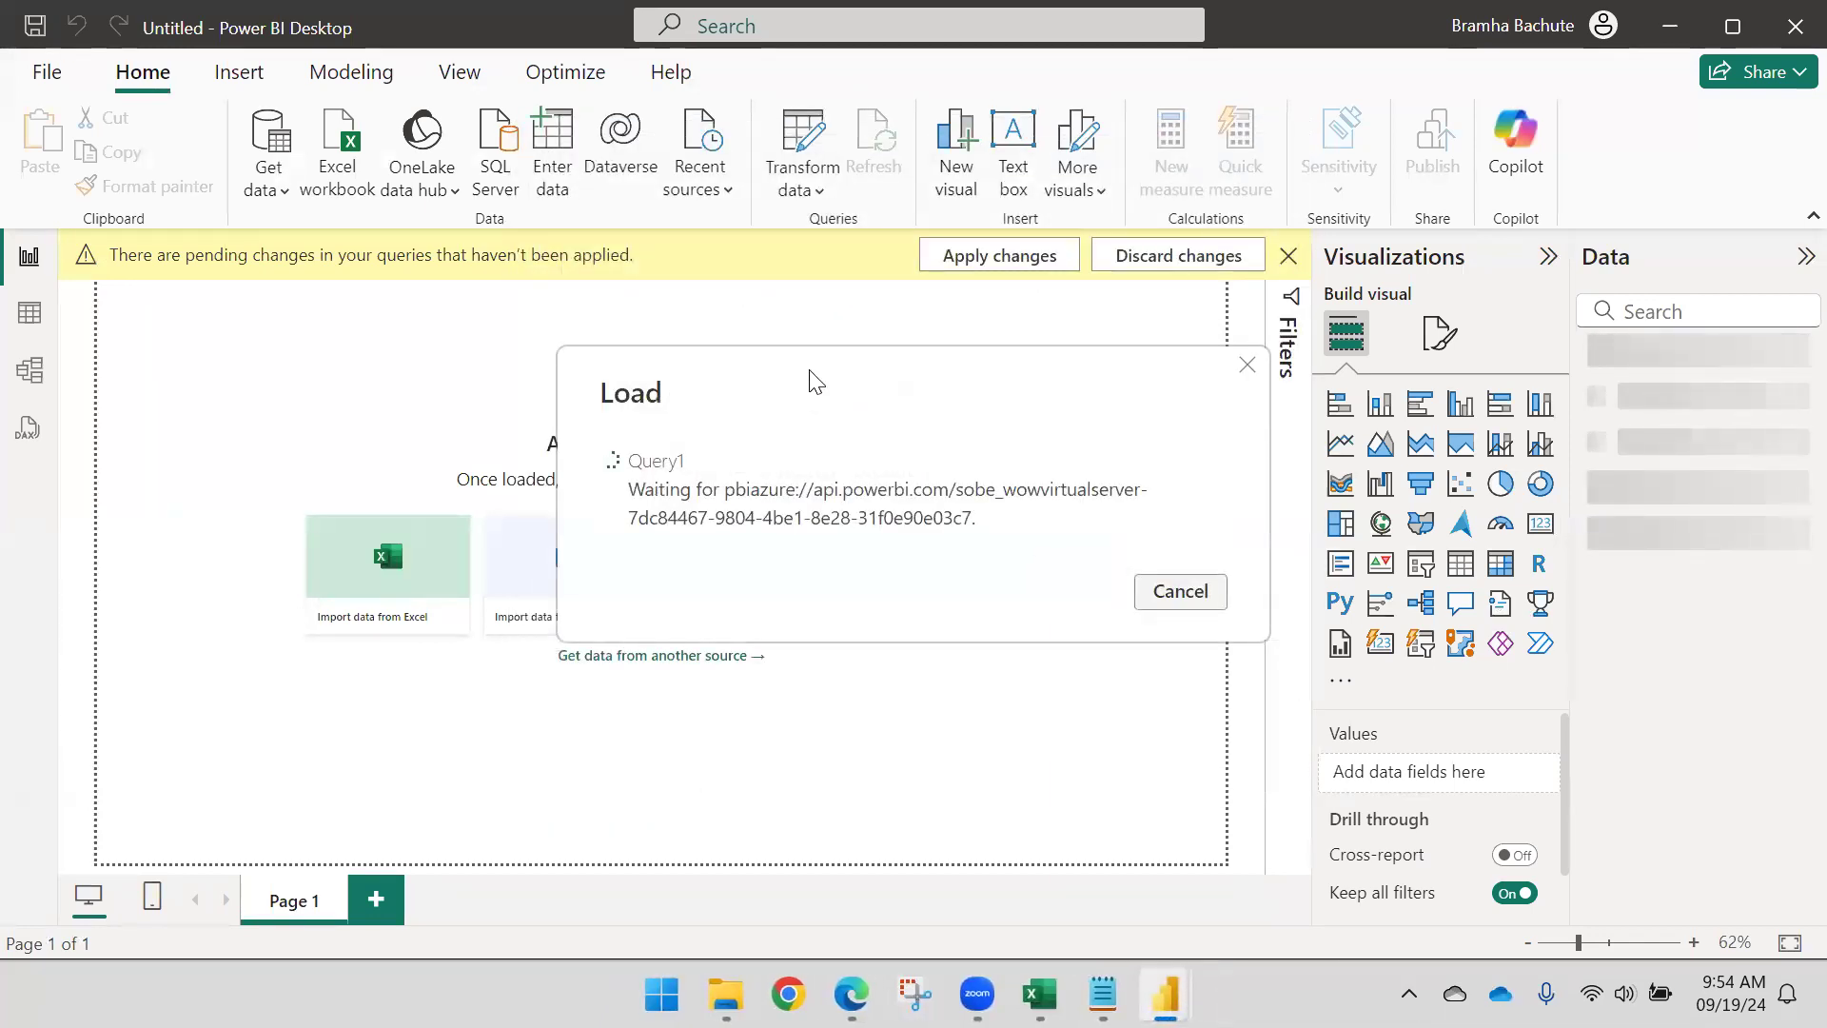
# Step: Open the loaded Query1 table in Table view and check its FactSales rows
pyautogui.moveTo(787, 372); pyautogui.dragTo(648, 379)
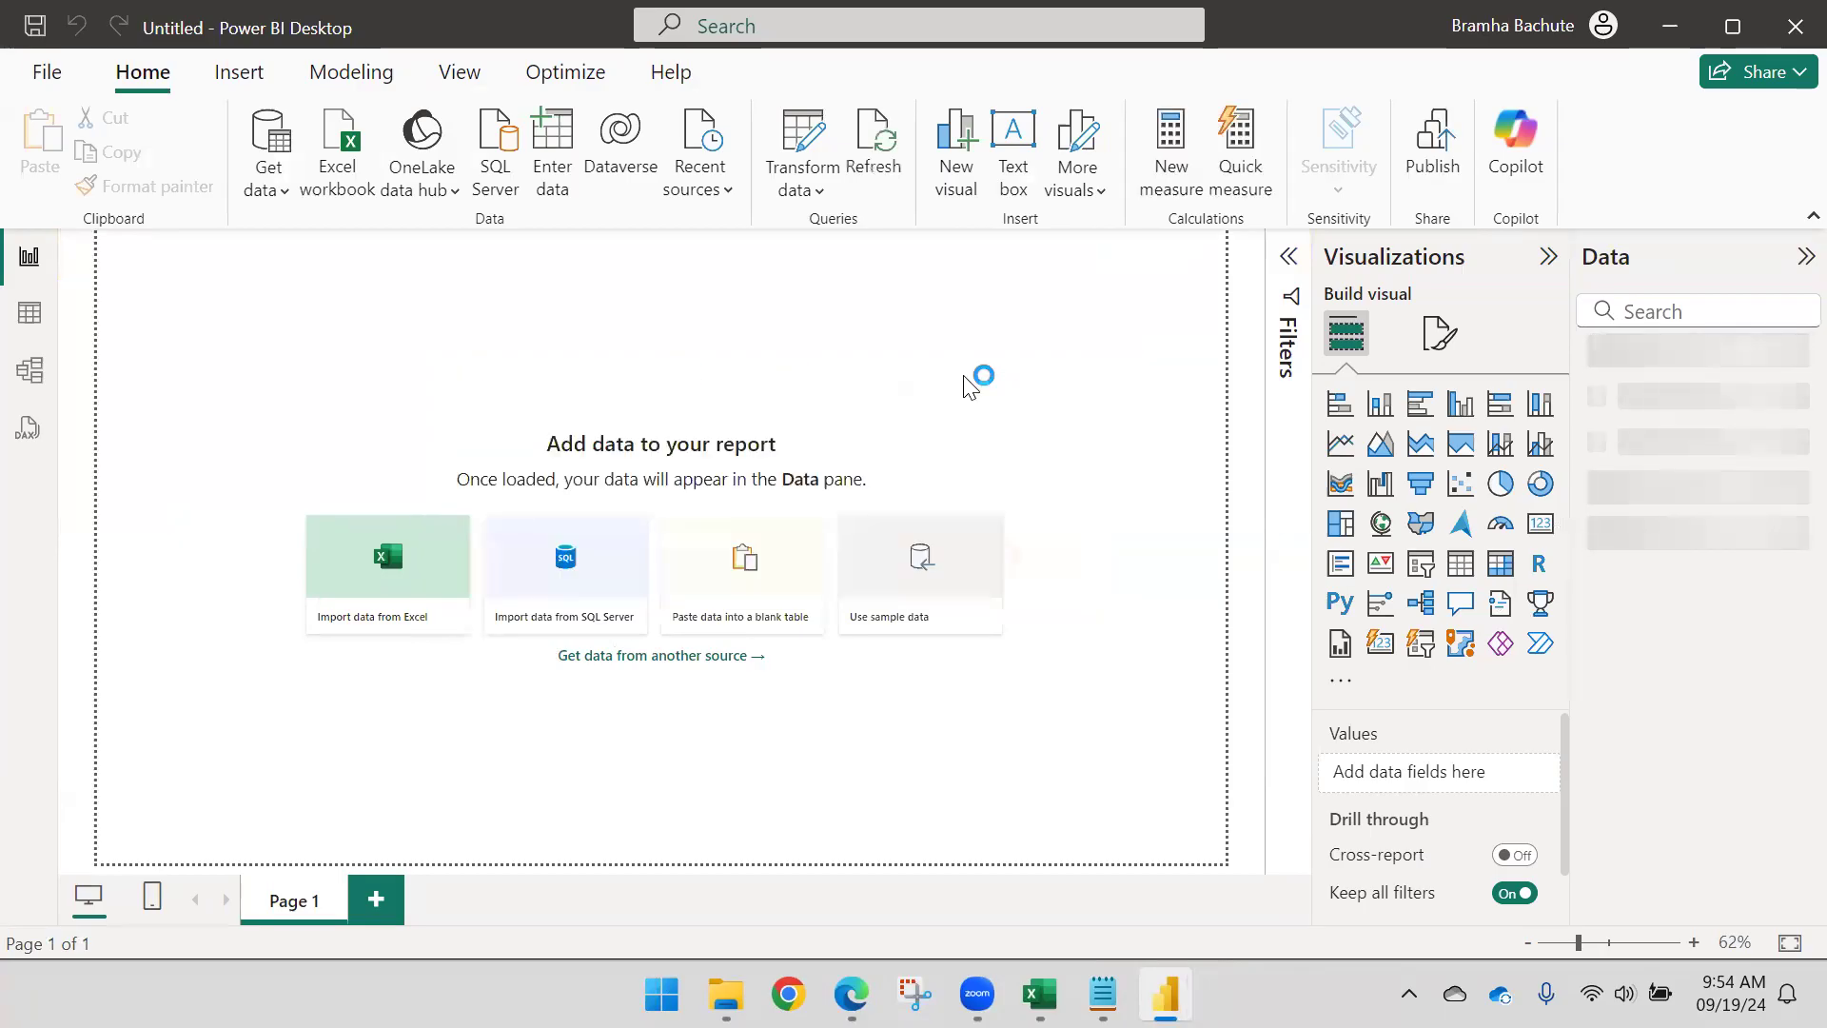
pyautogui.click(29, 314)
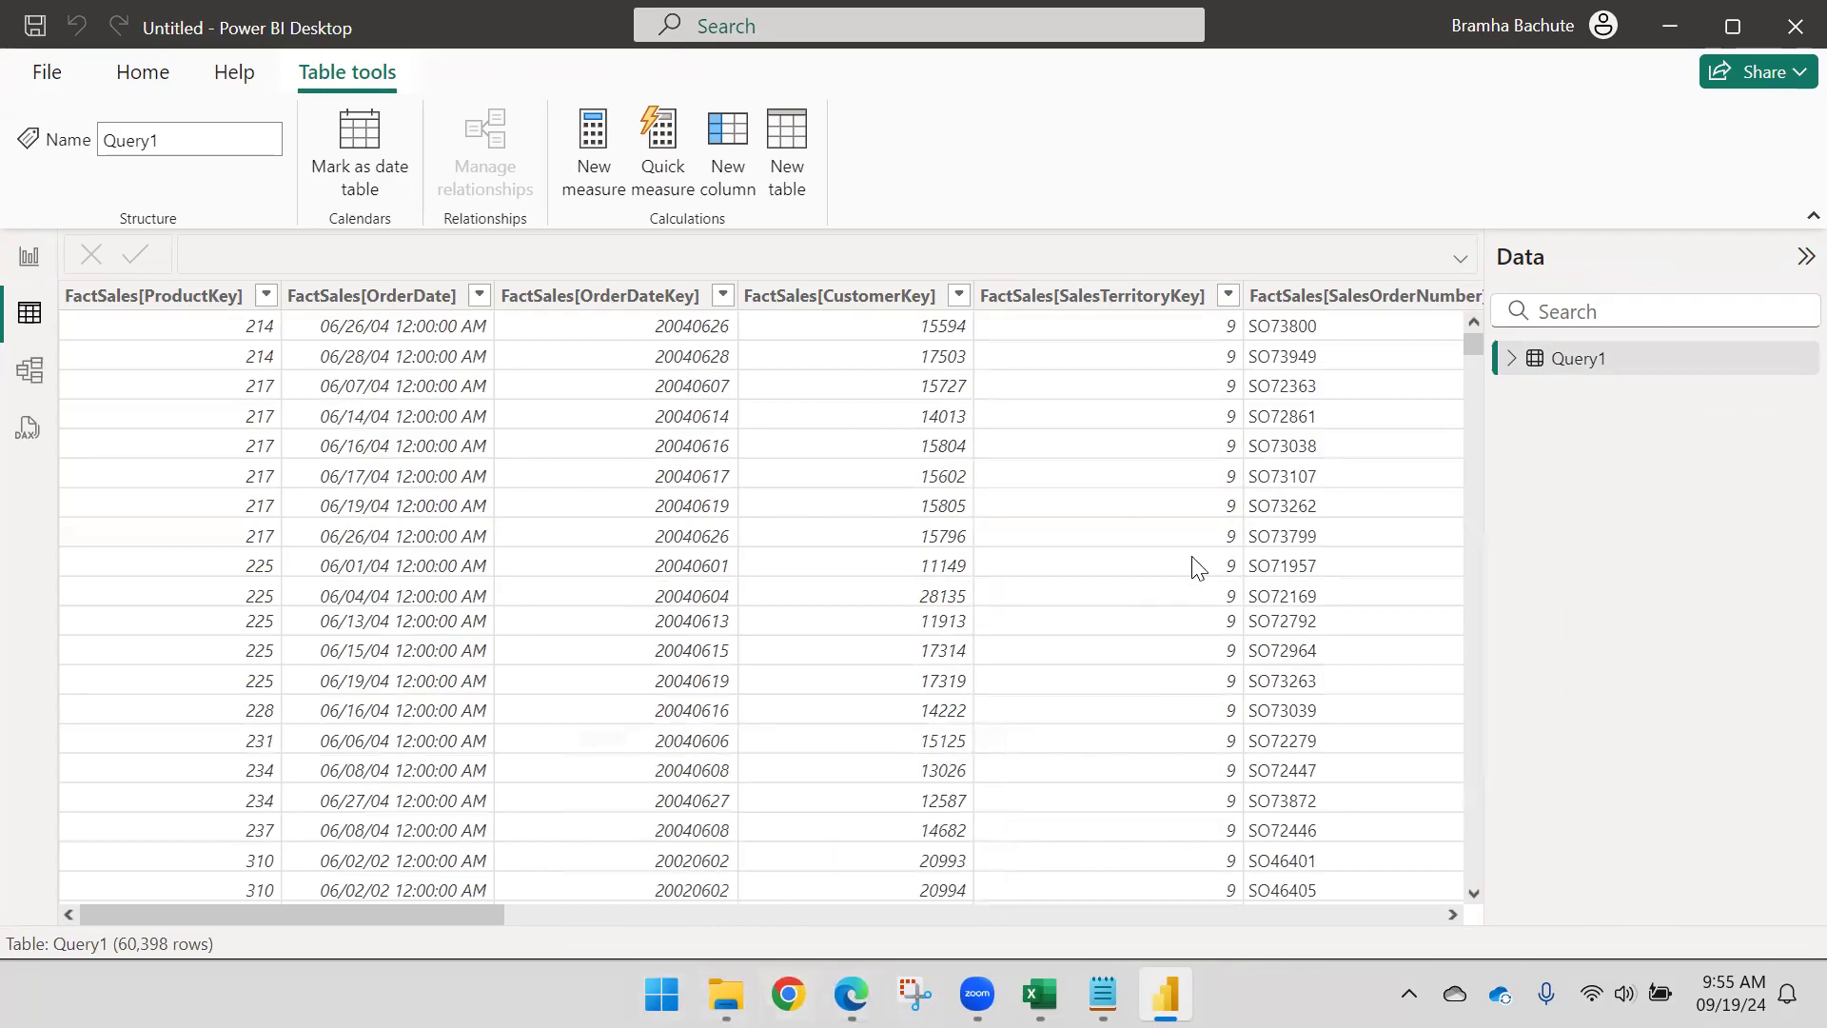
pyautogui.moveTo(1750, 371)
# Step: Copy the full DAX command text from the connection properties in Excel and paste it into a new Notepad tab
pyautogui.click(1039, 994)
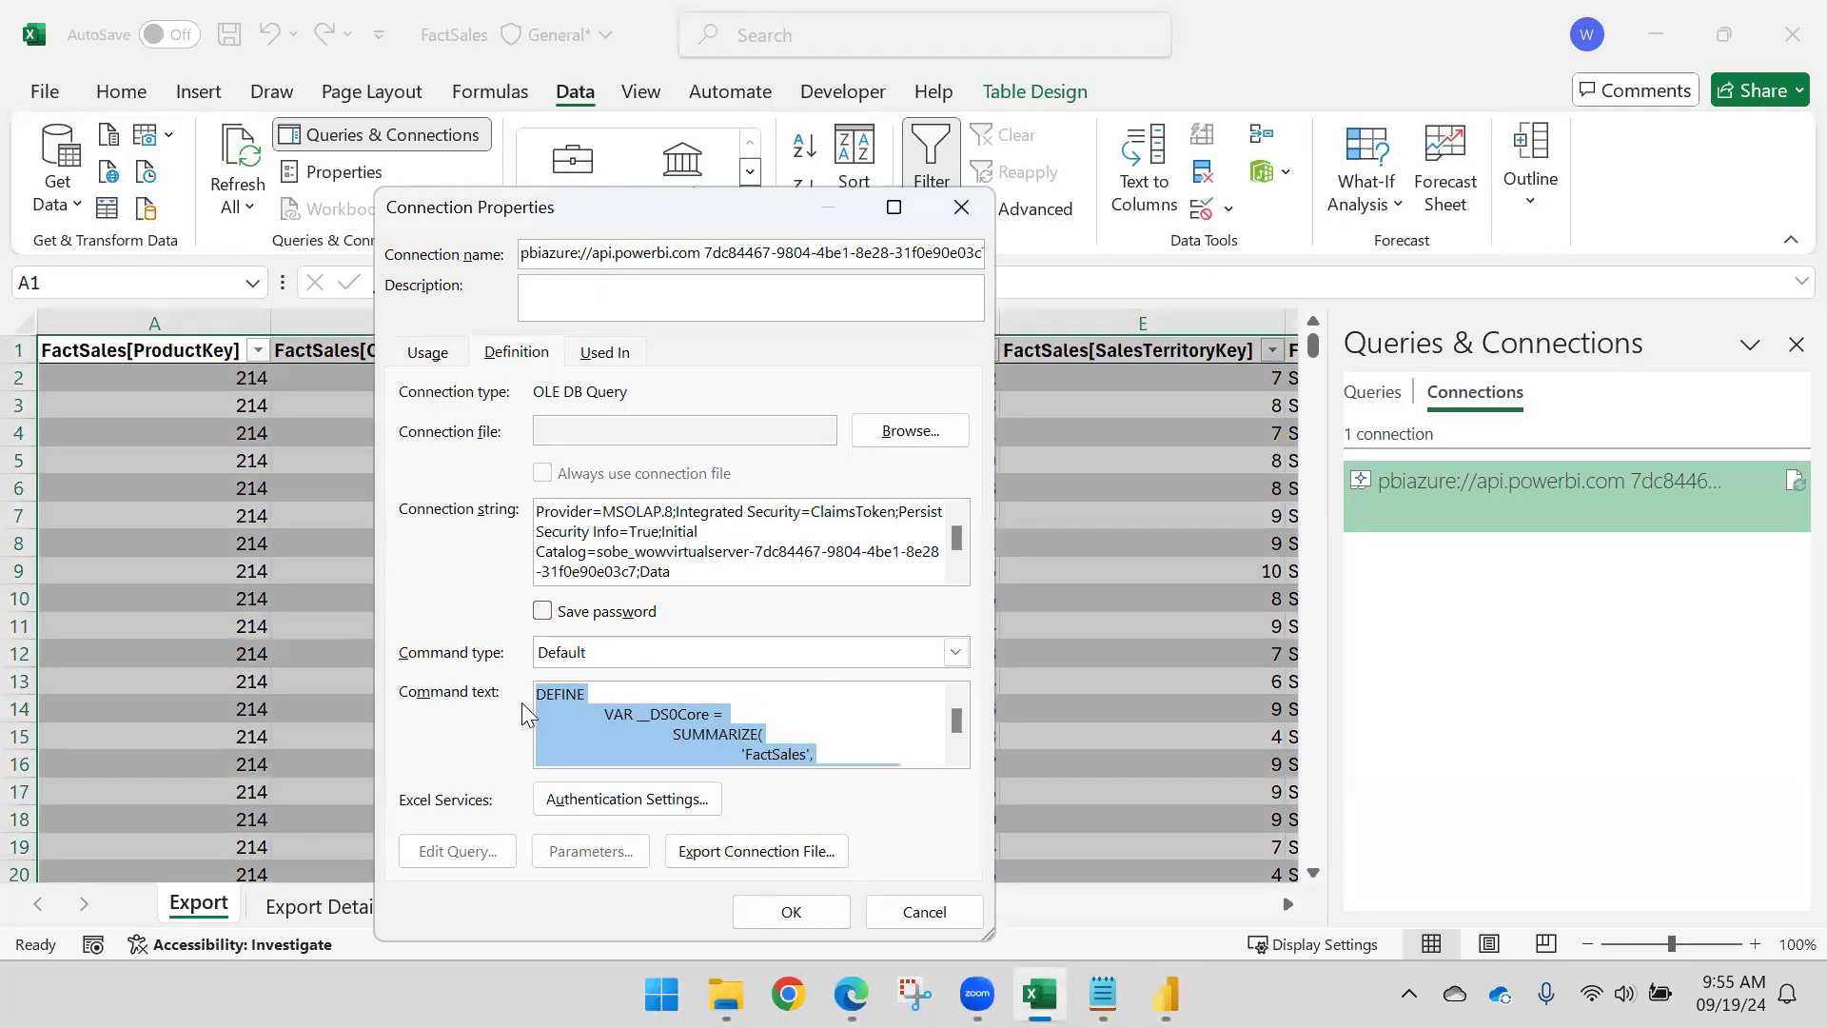
pyautogui.doubleClick(548, 695)
pyautogui.hotkey('ctrl', 'a')
pyautogui.click(1102, 994)
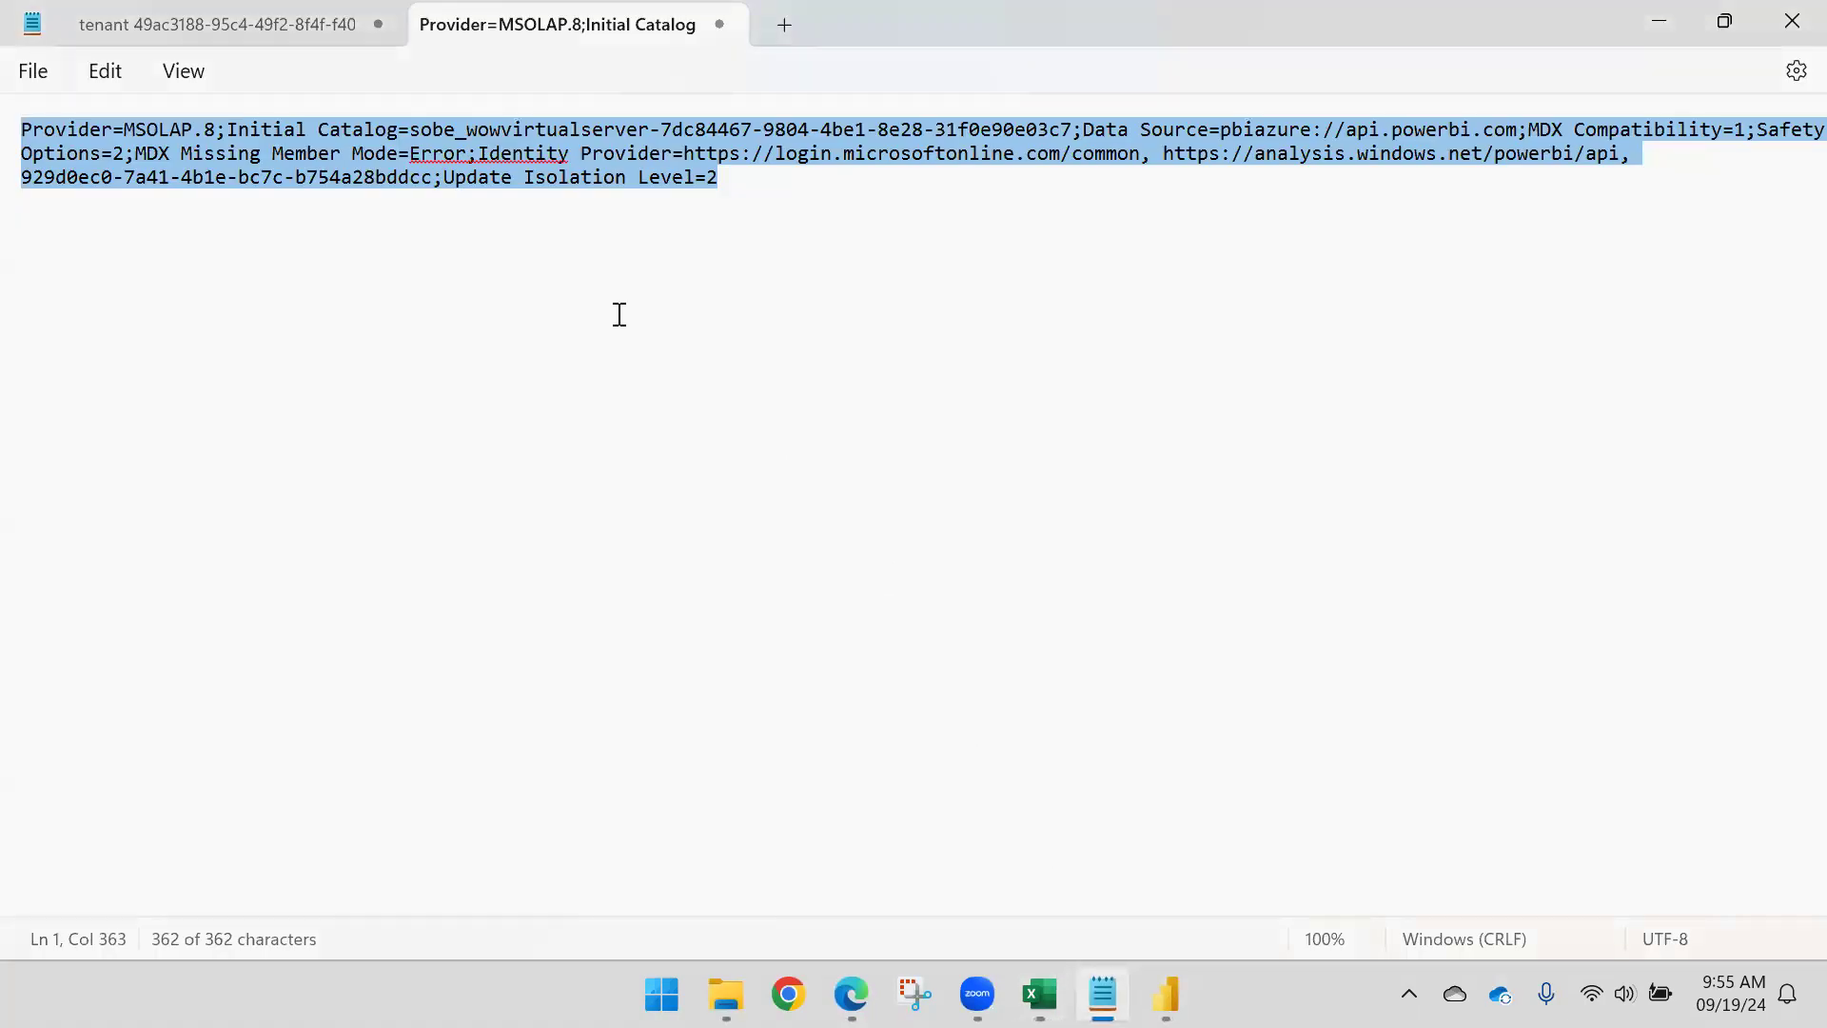
pyautogui.click(784, 24)
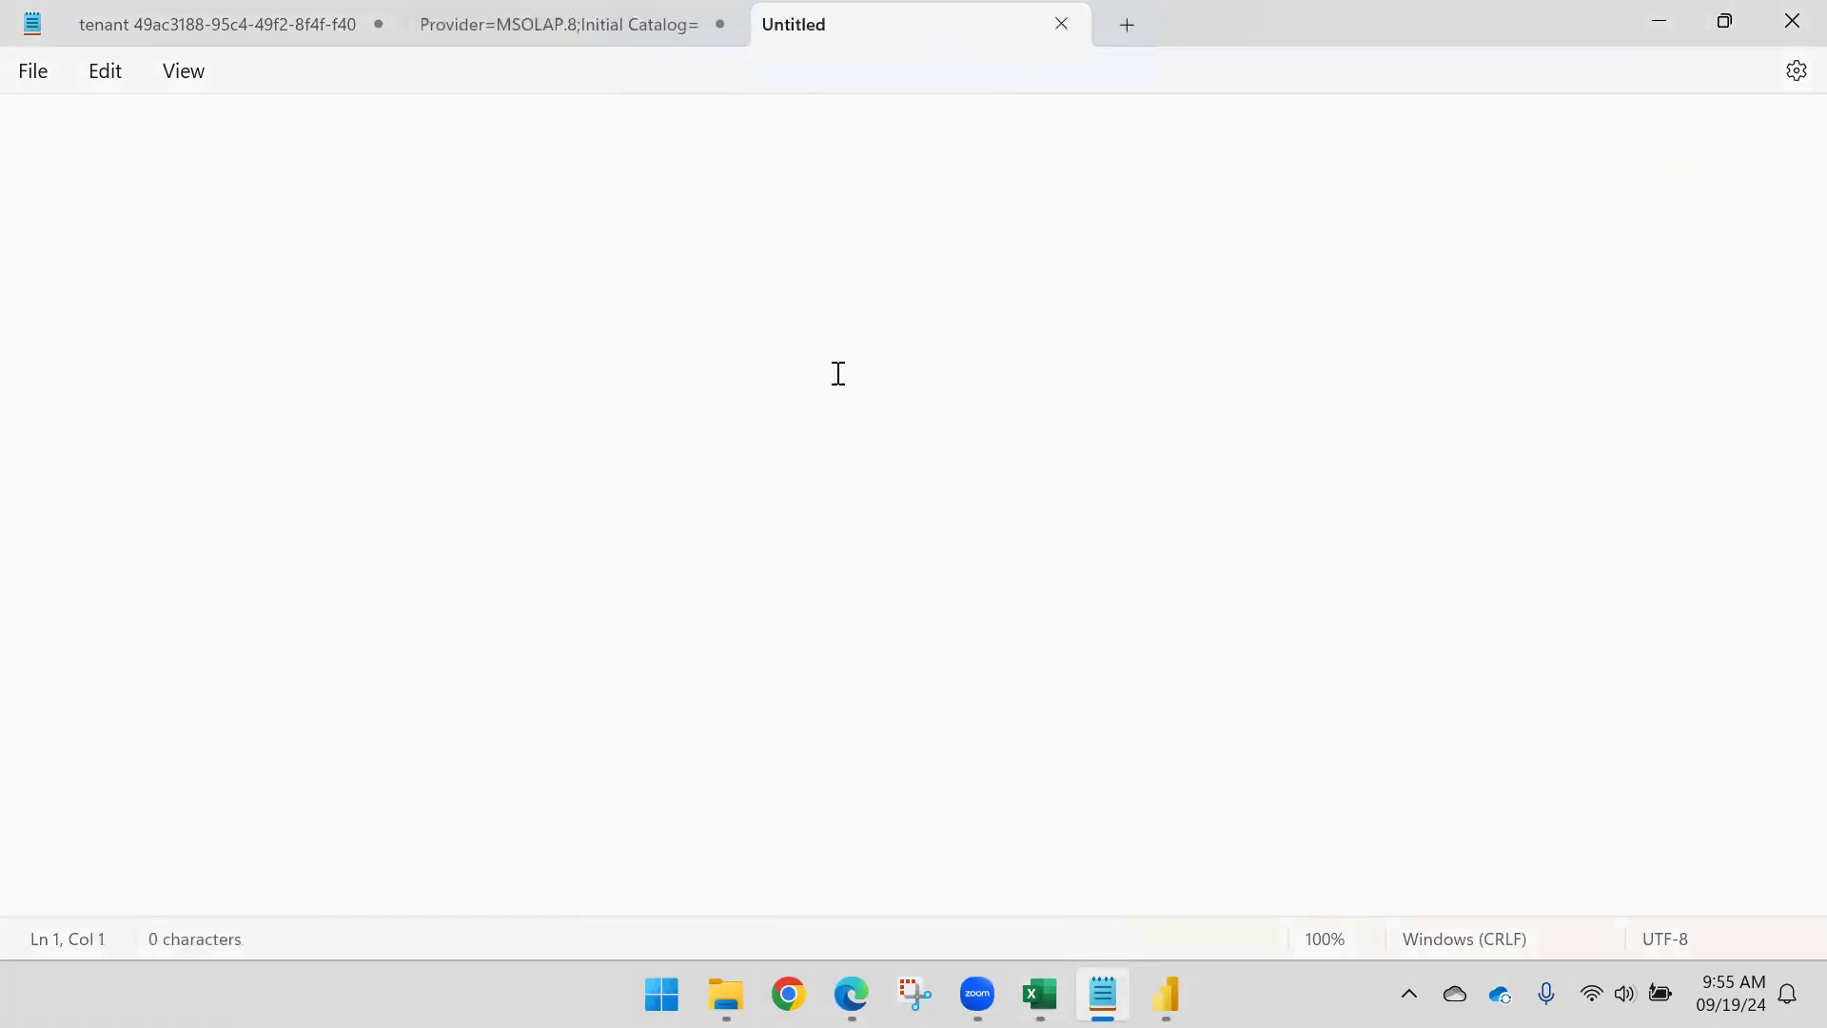
pyautogui.hotkey('ctrl', 'v')
pyautogui.scroll(17, 553, 509)
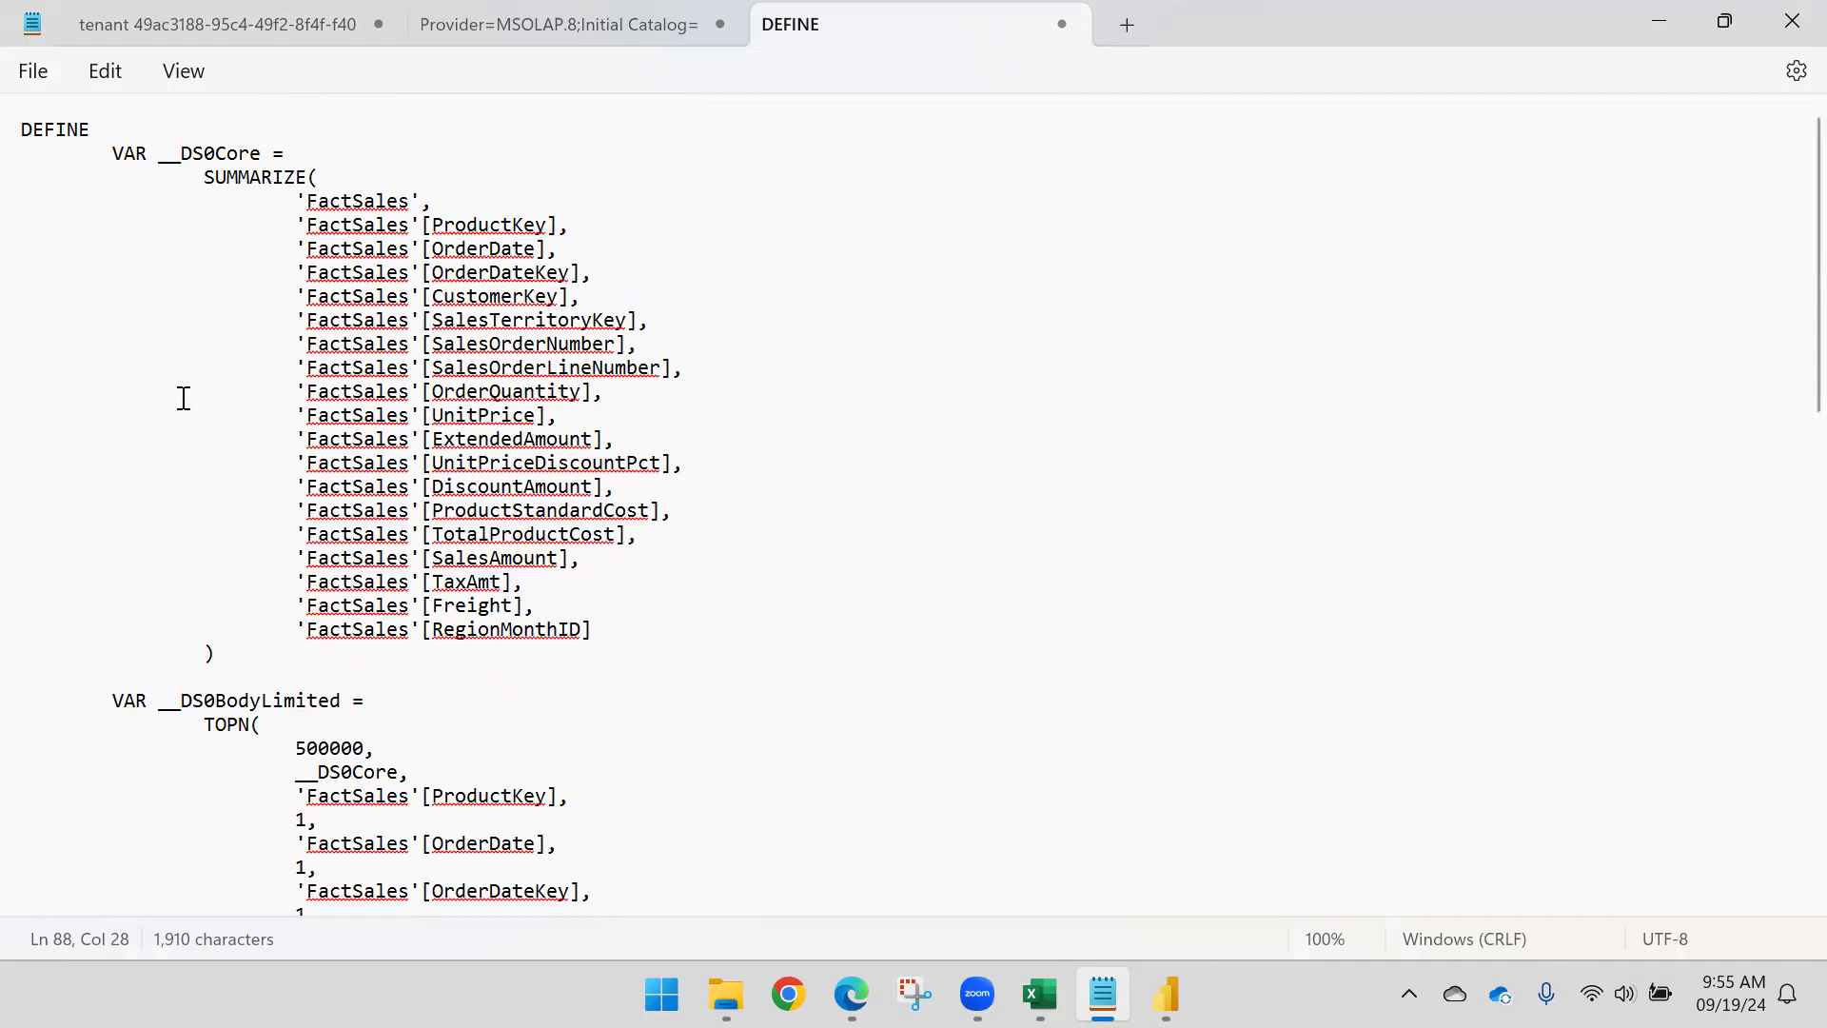
# Step: Examine the SUMMARIZE block over FactSales and the row limit in the TOPN function of the pasted query
pyautogui.moveTo(113, 154); pyautogui.dragTo(292, 658)
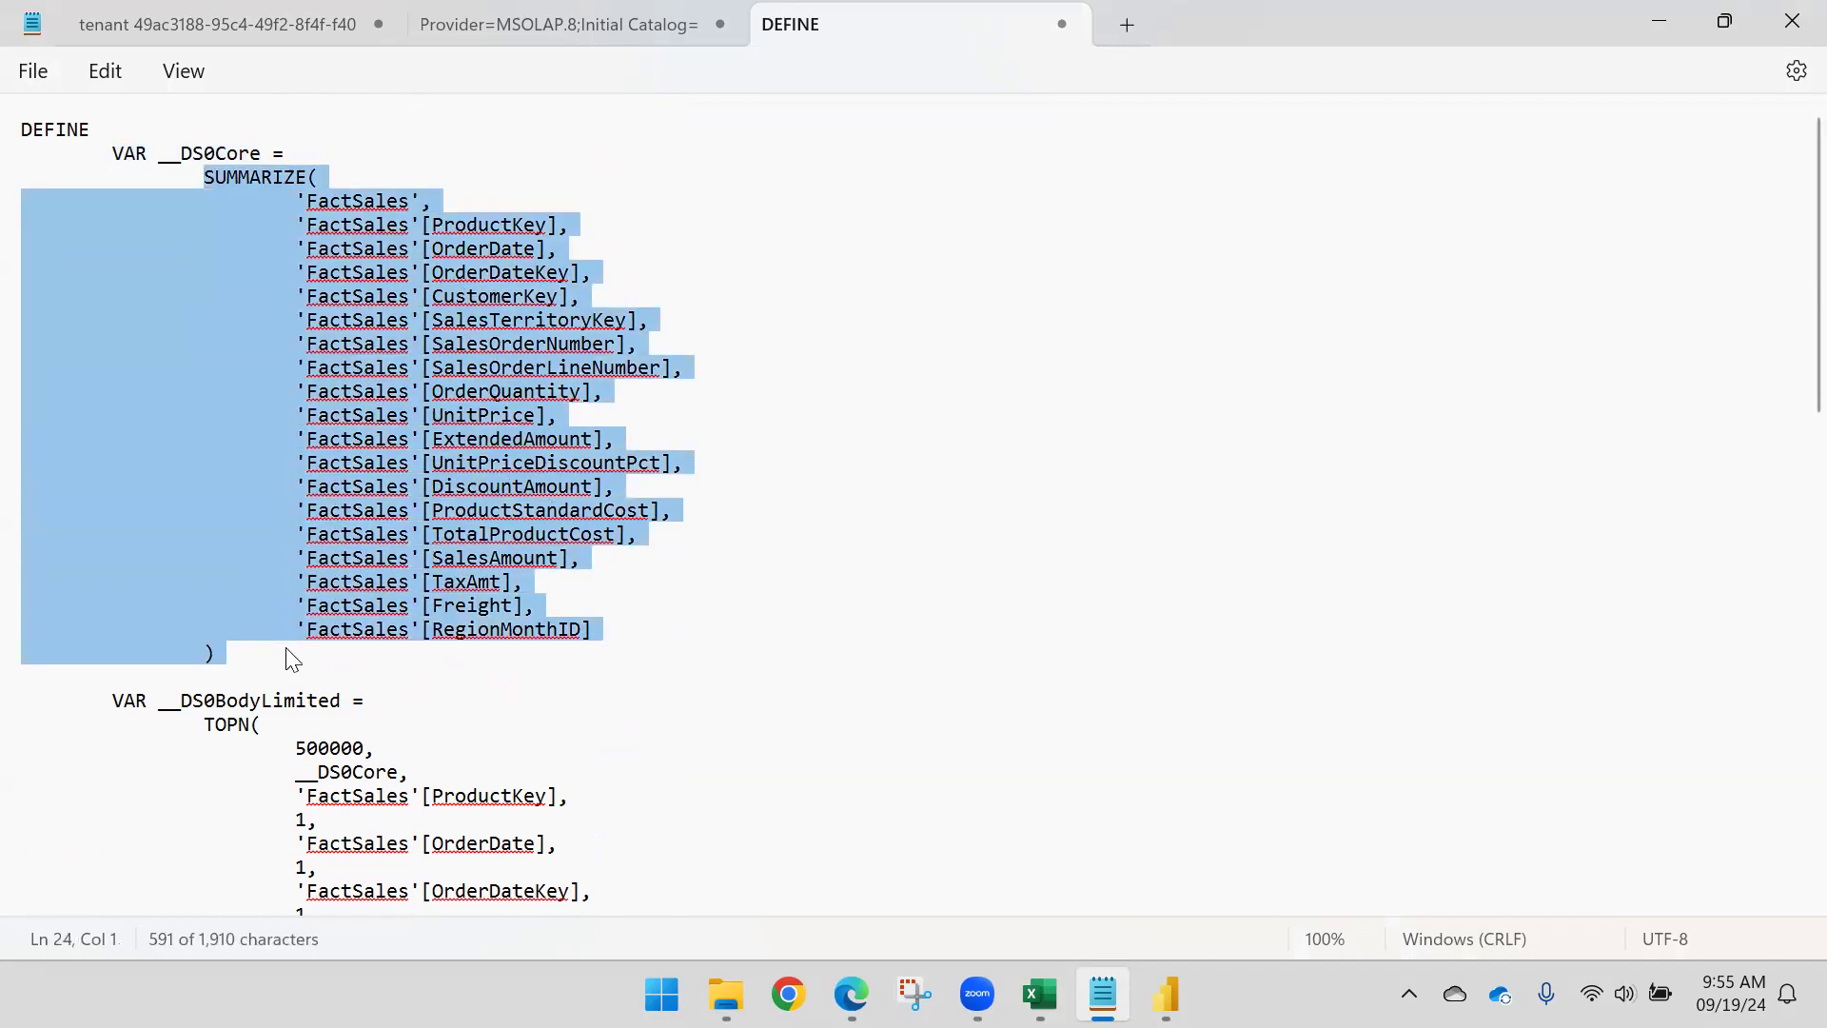
pyautogui.scroll(-3, 130, 367)
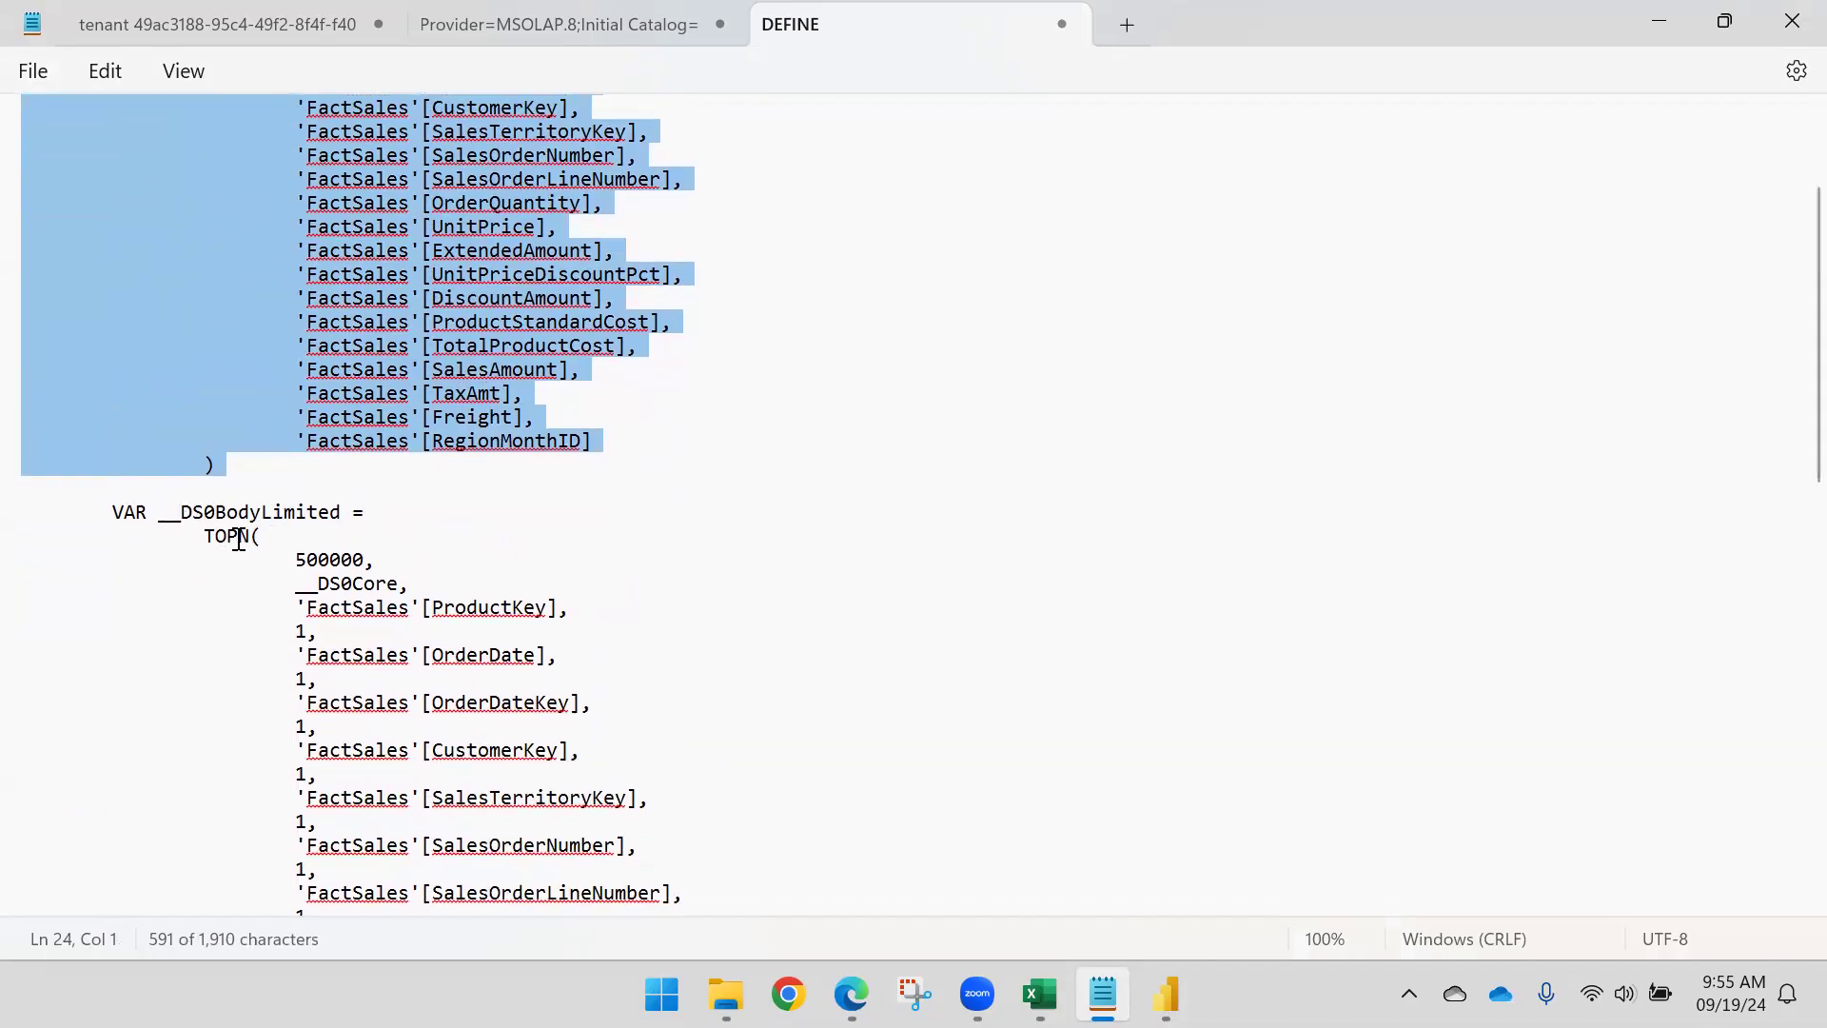
pyautogui.click(297, 558)
pyautogui.moveTo(304, 564); pyautogui.dragTo(360, 569)
pyautogui.moveTo(361, 563); pyautogui.dragTo(370, 572)
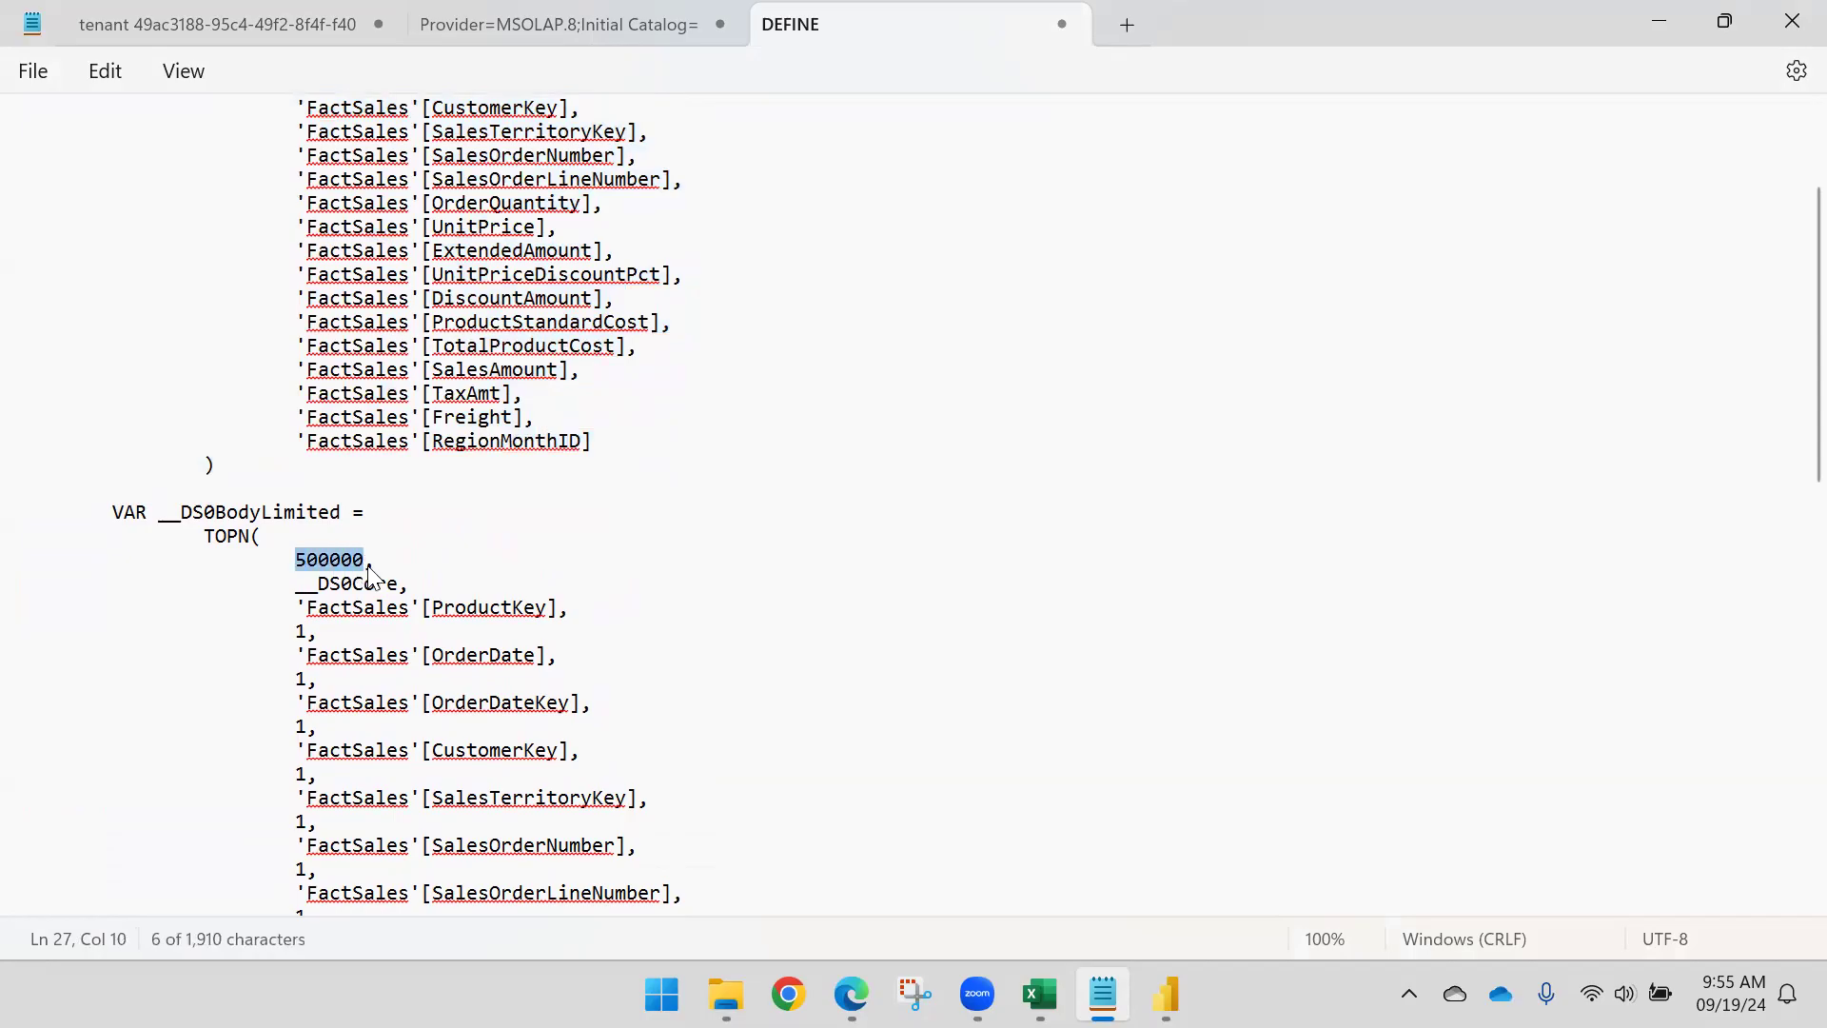
# Step: Try adding a zero to the TOPN row limit, and take it back out
pyautogui.click(361, 560)
pyautogui.write('0')
pyautogui.press('BackSpace')
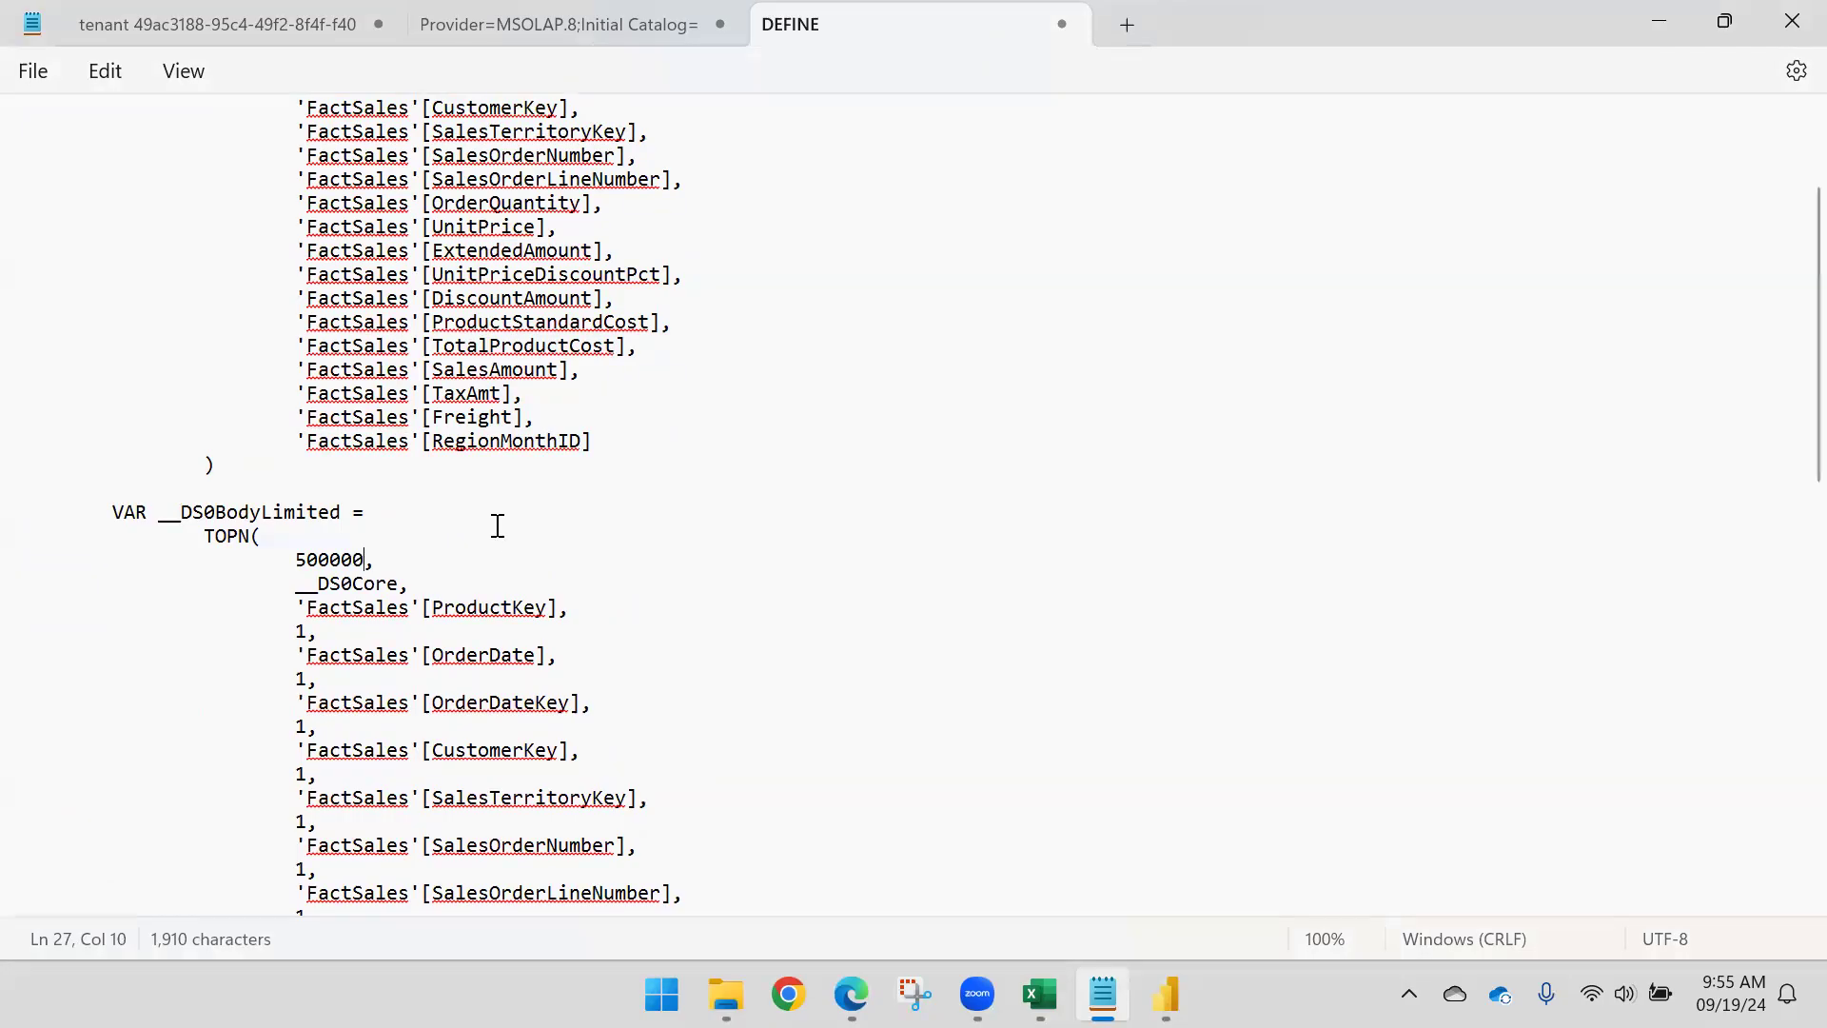
# Step: Read through the rest of the DAX query, covering the TOPN sort columns and the EVALUATE and ORDER BY sections
pyautogui.scroll(-6, 277, 472)
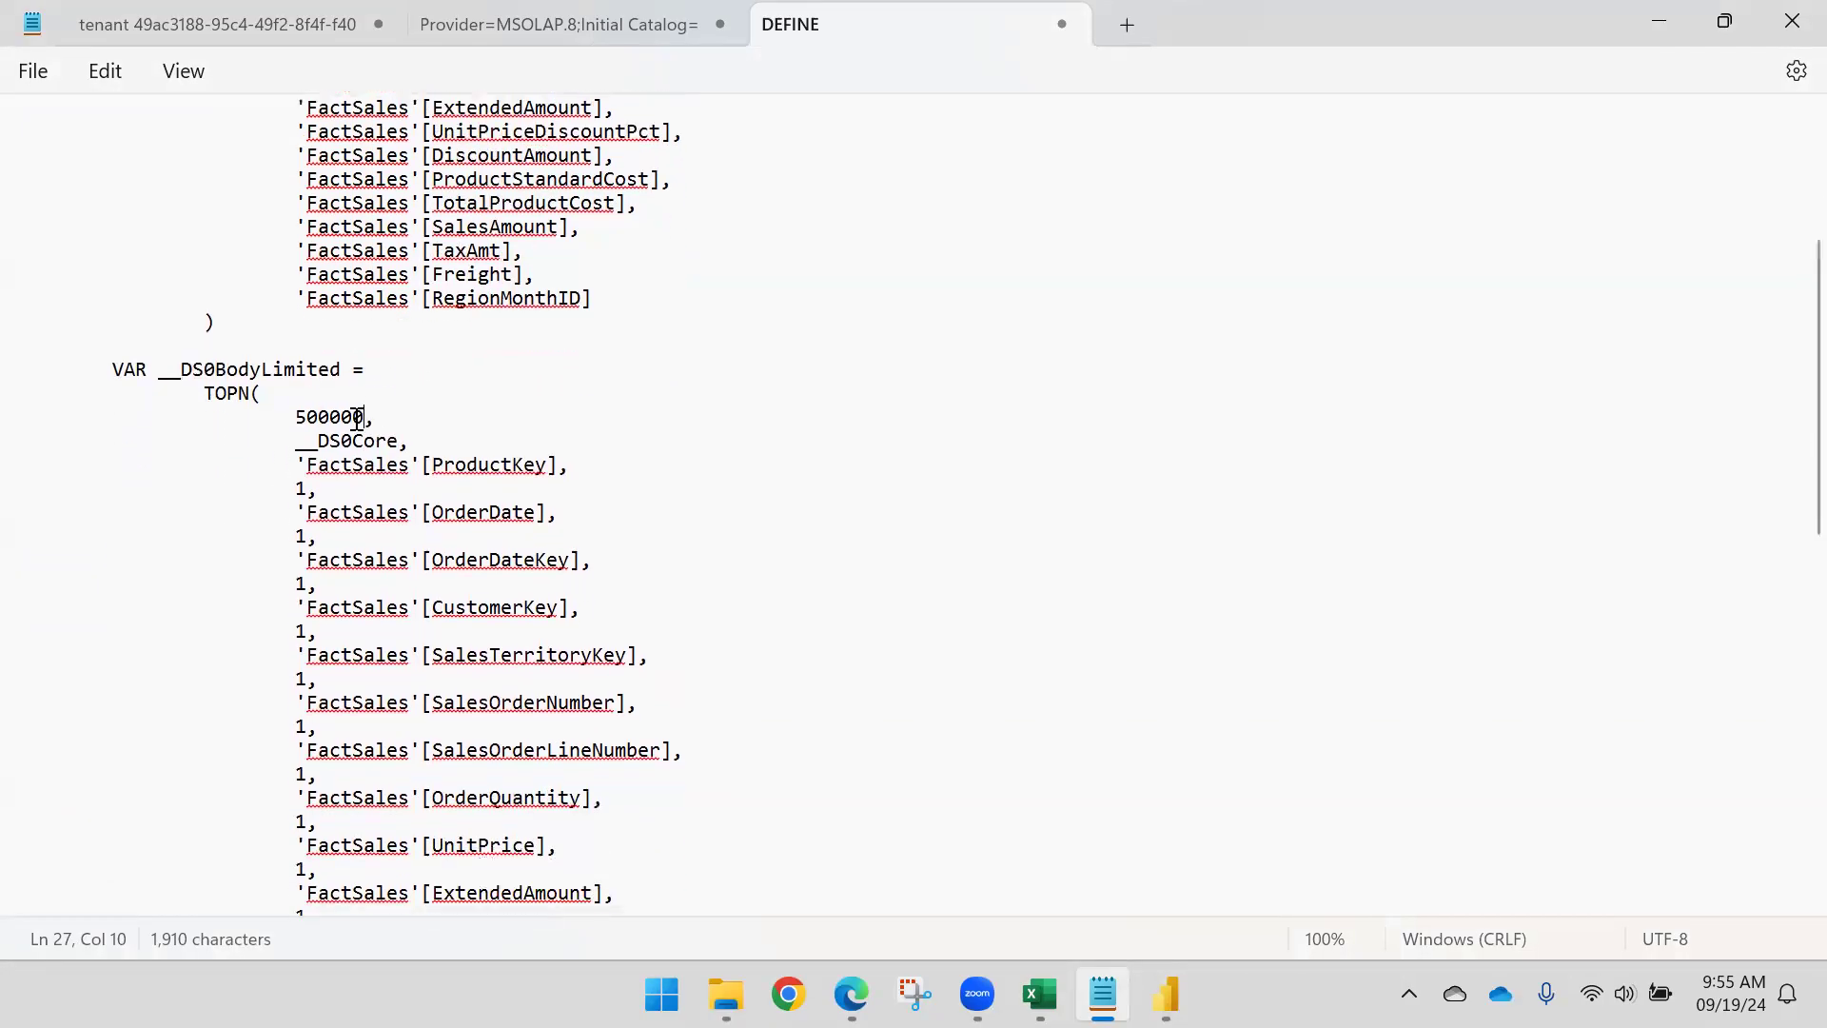
pyautogui.scroll(-8, 379, 479)
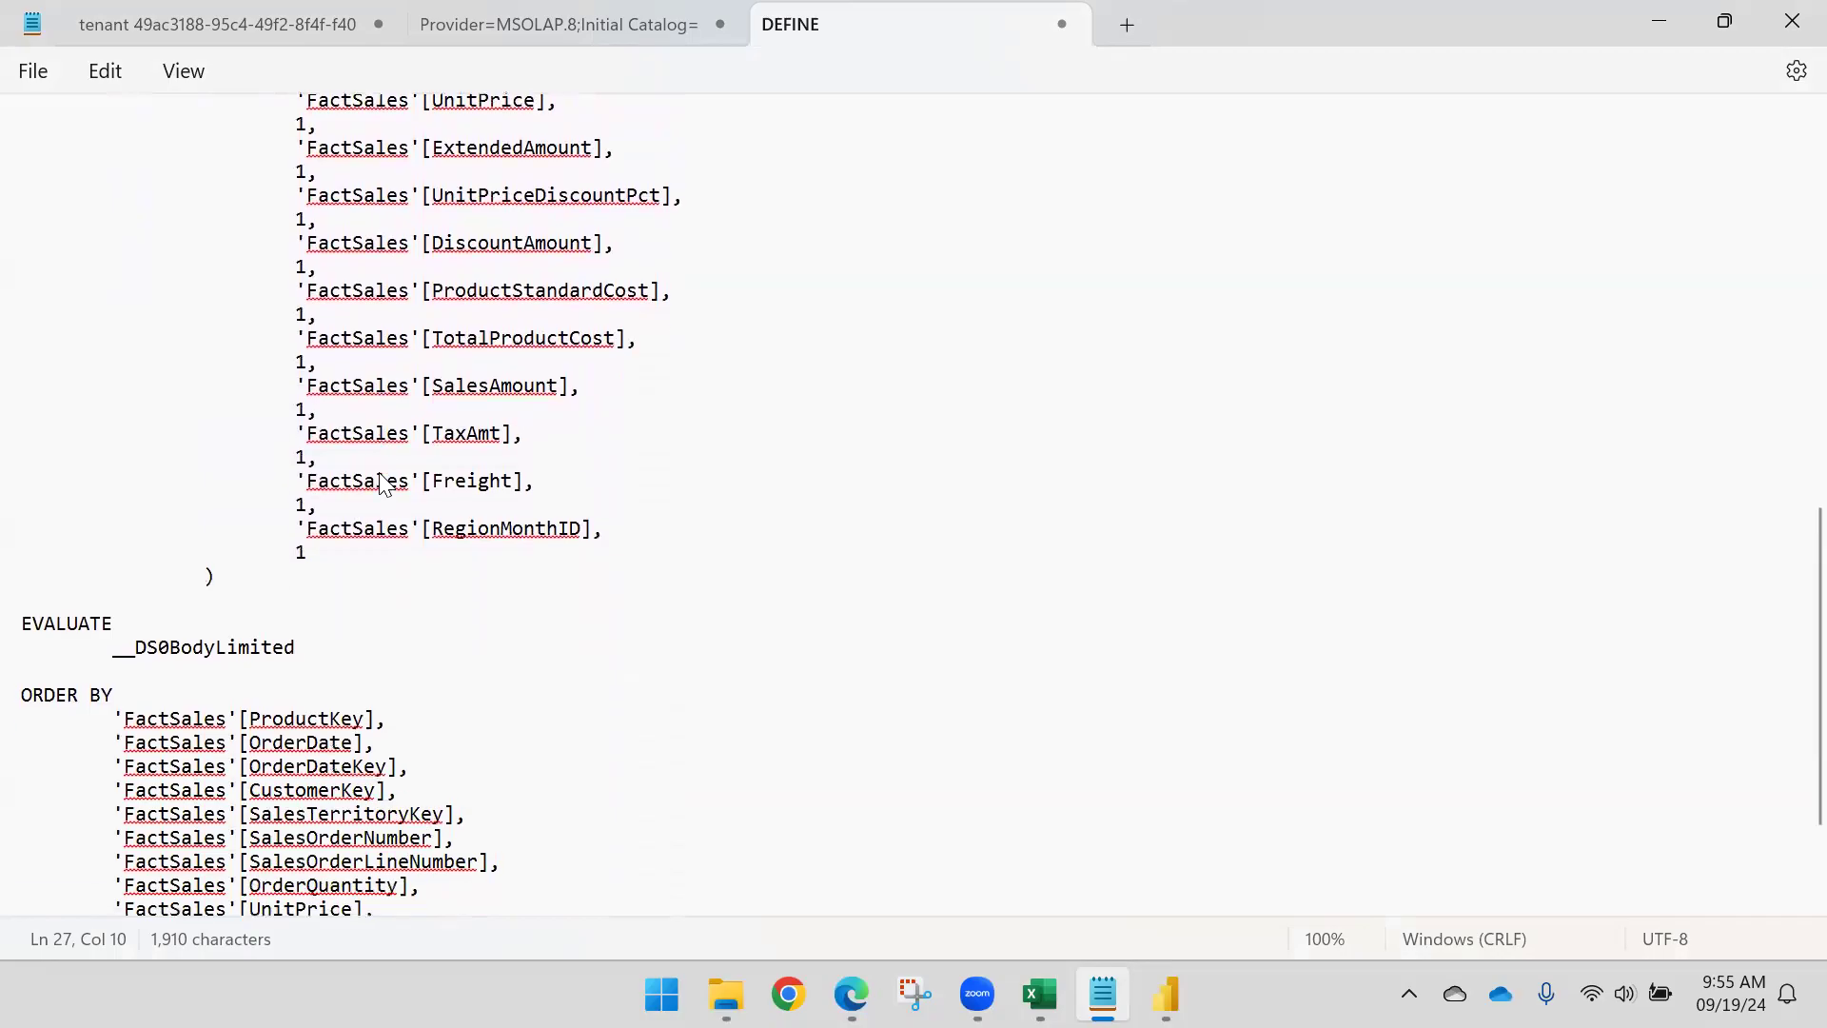
pyautogui.scroll(5, 385, 482)
pyautogui.scroll(3, 386, 482)
pyautogui.scroll(-8, 385, 482)
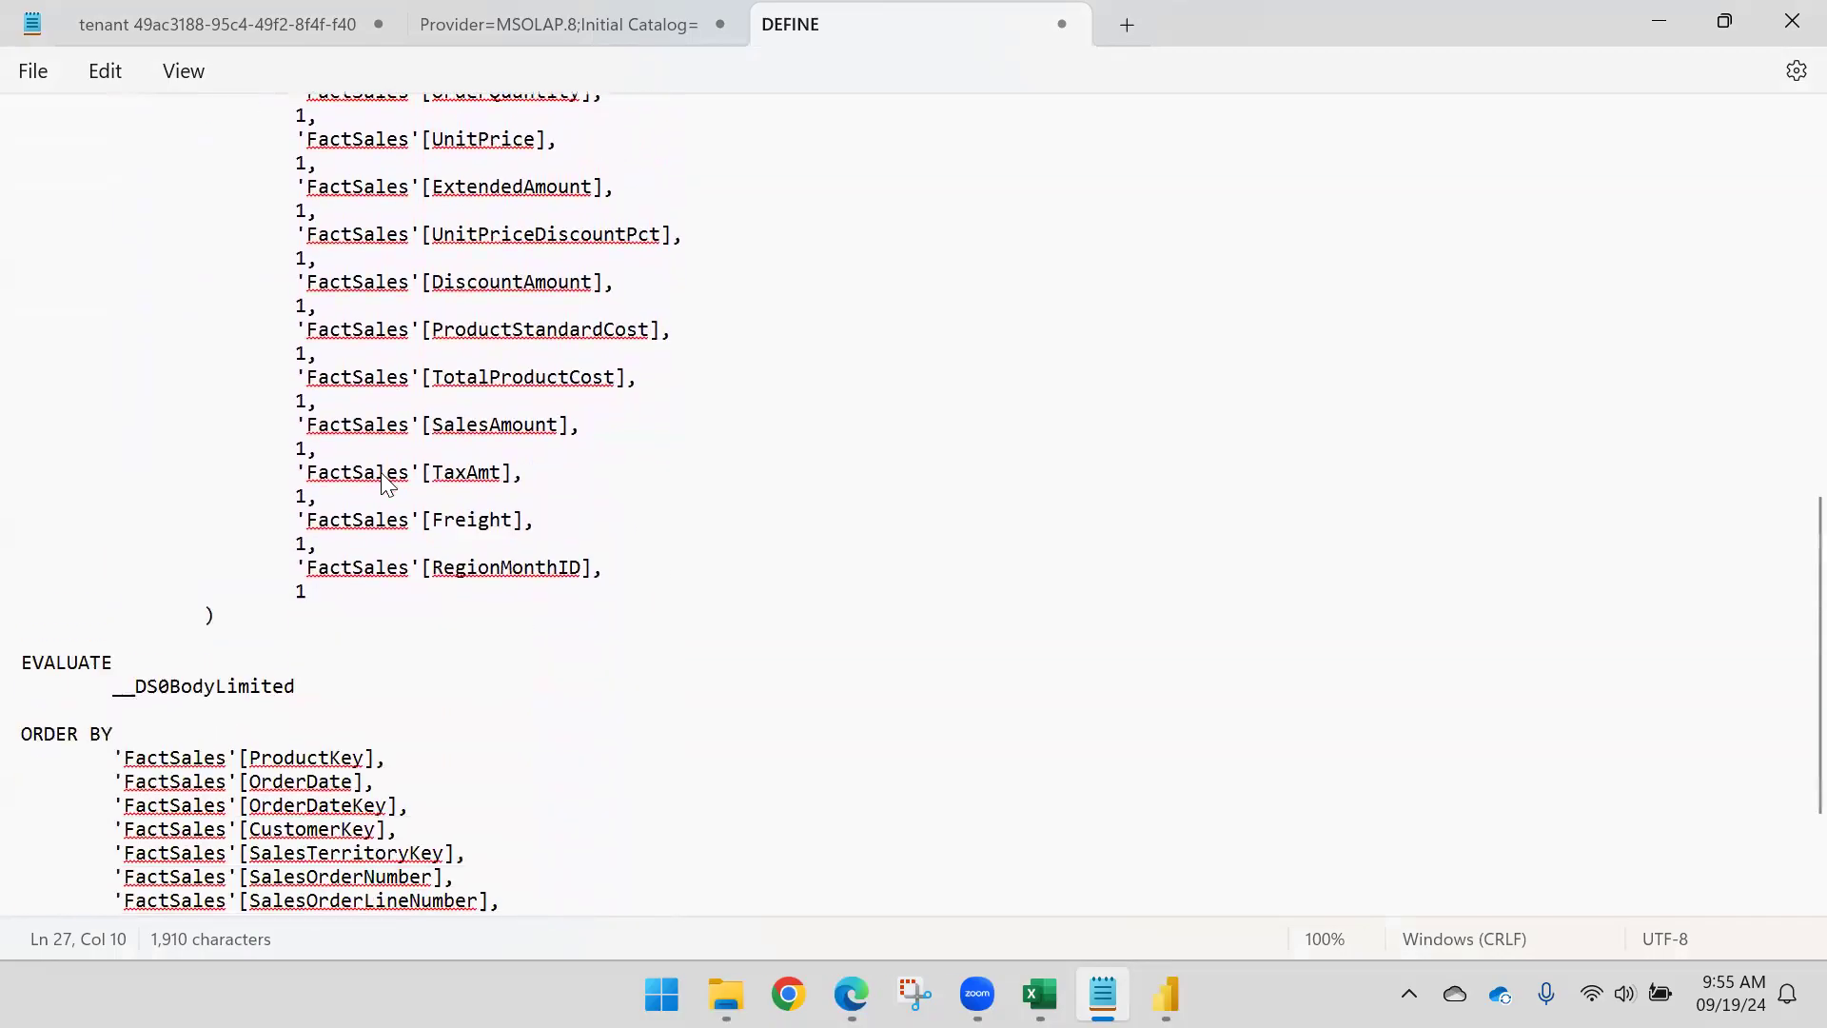
pyautogui.scroll(10, 314, 510)
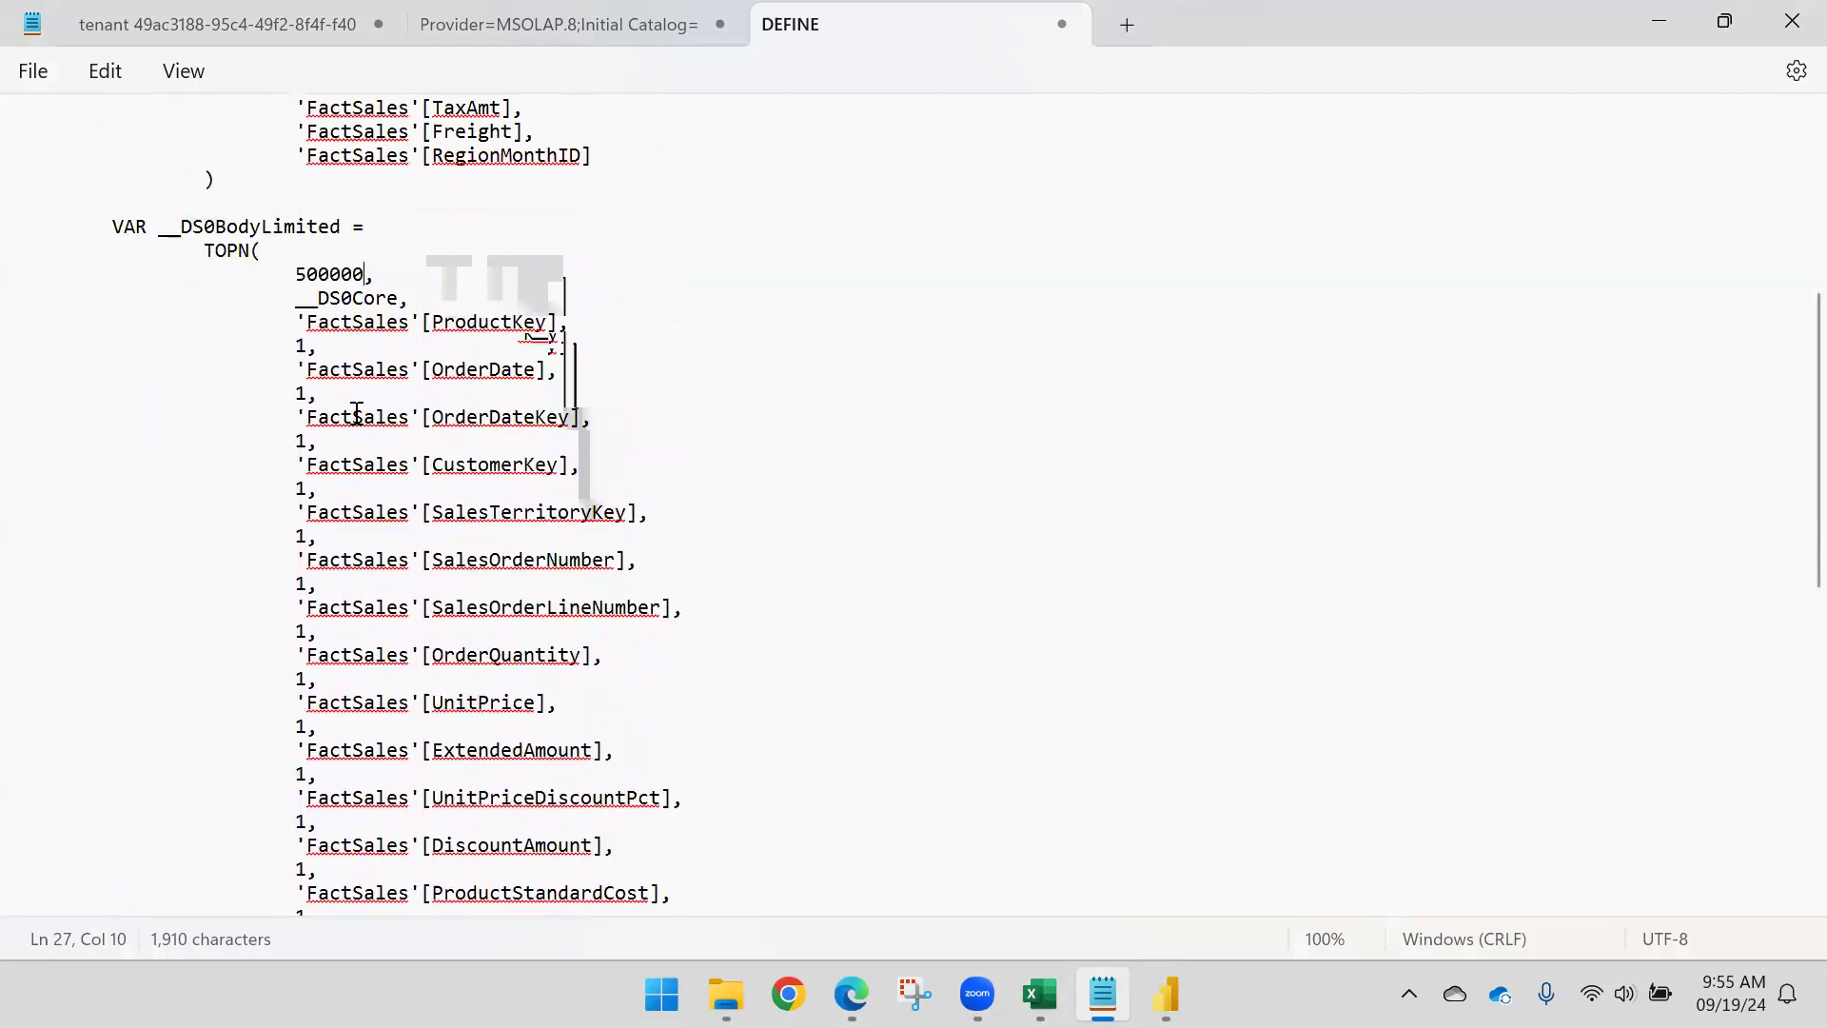
pyautogui.scroll(-8, 352, 327)
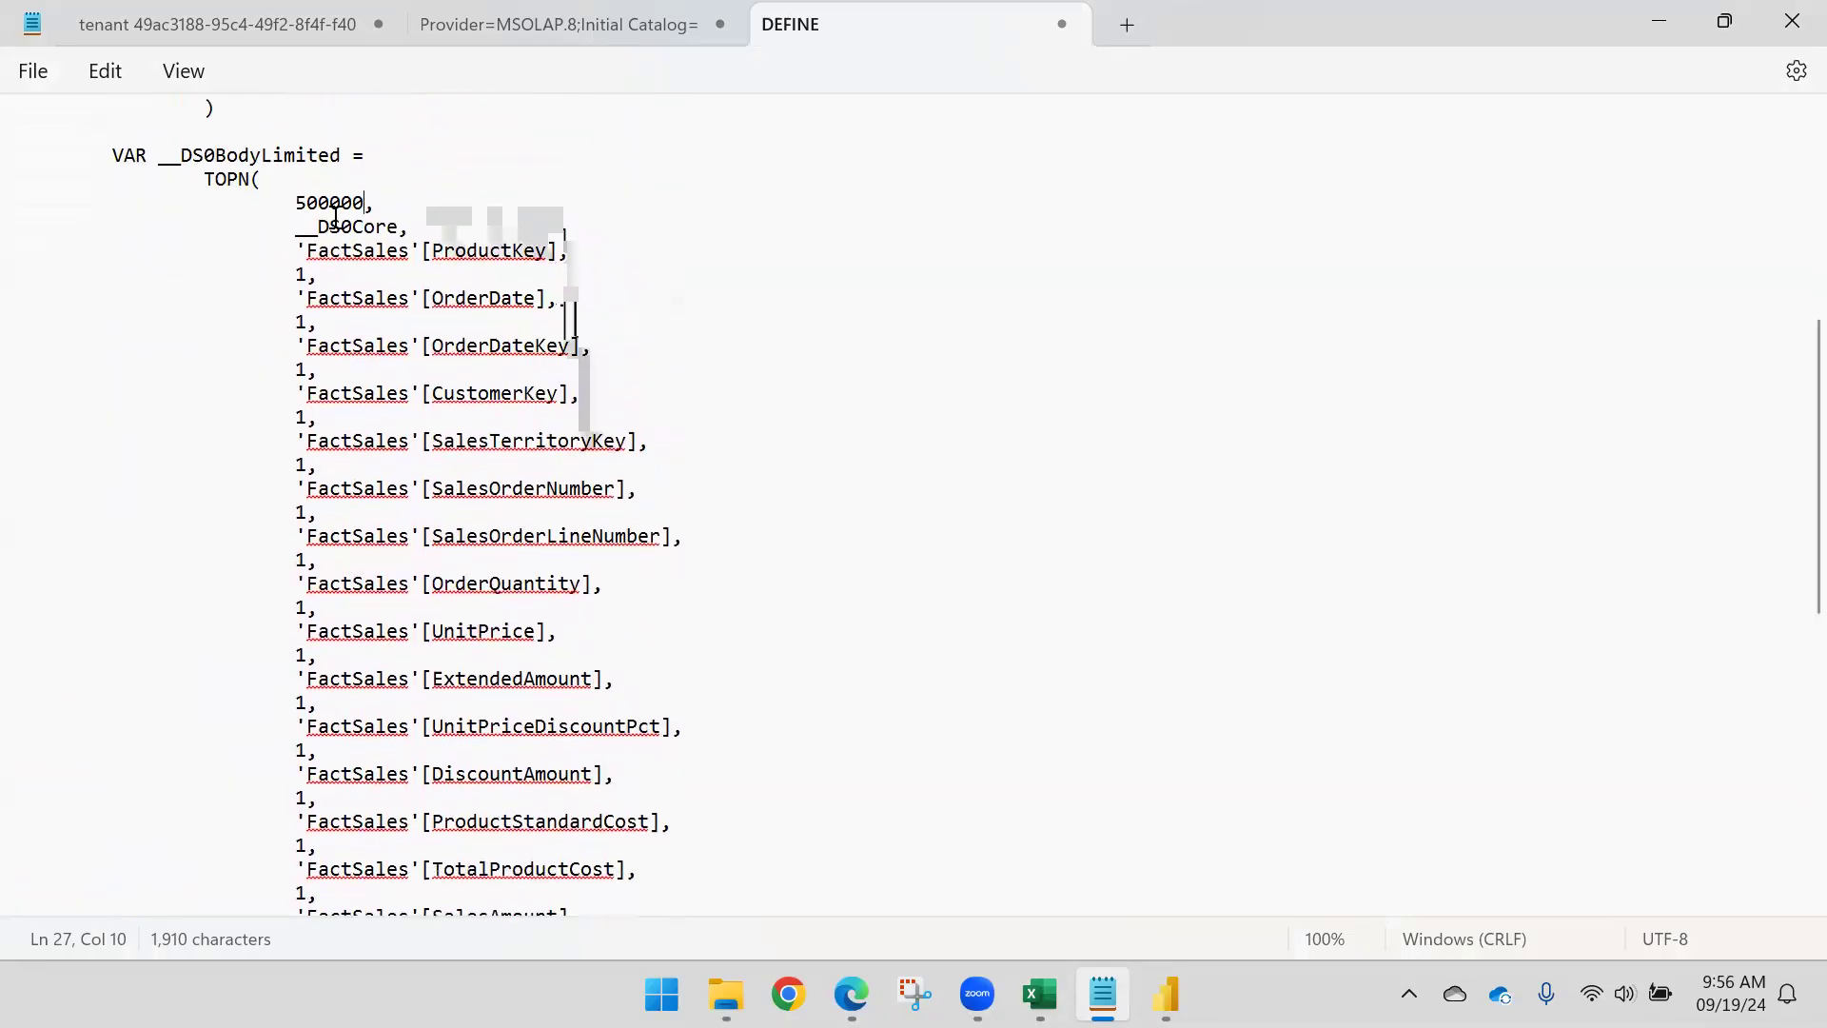
pyautogui.scroll(9, 348, 323)
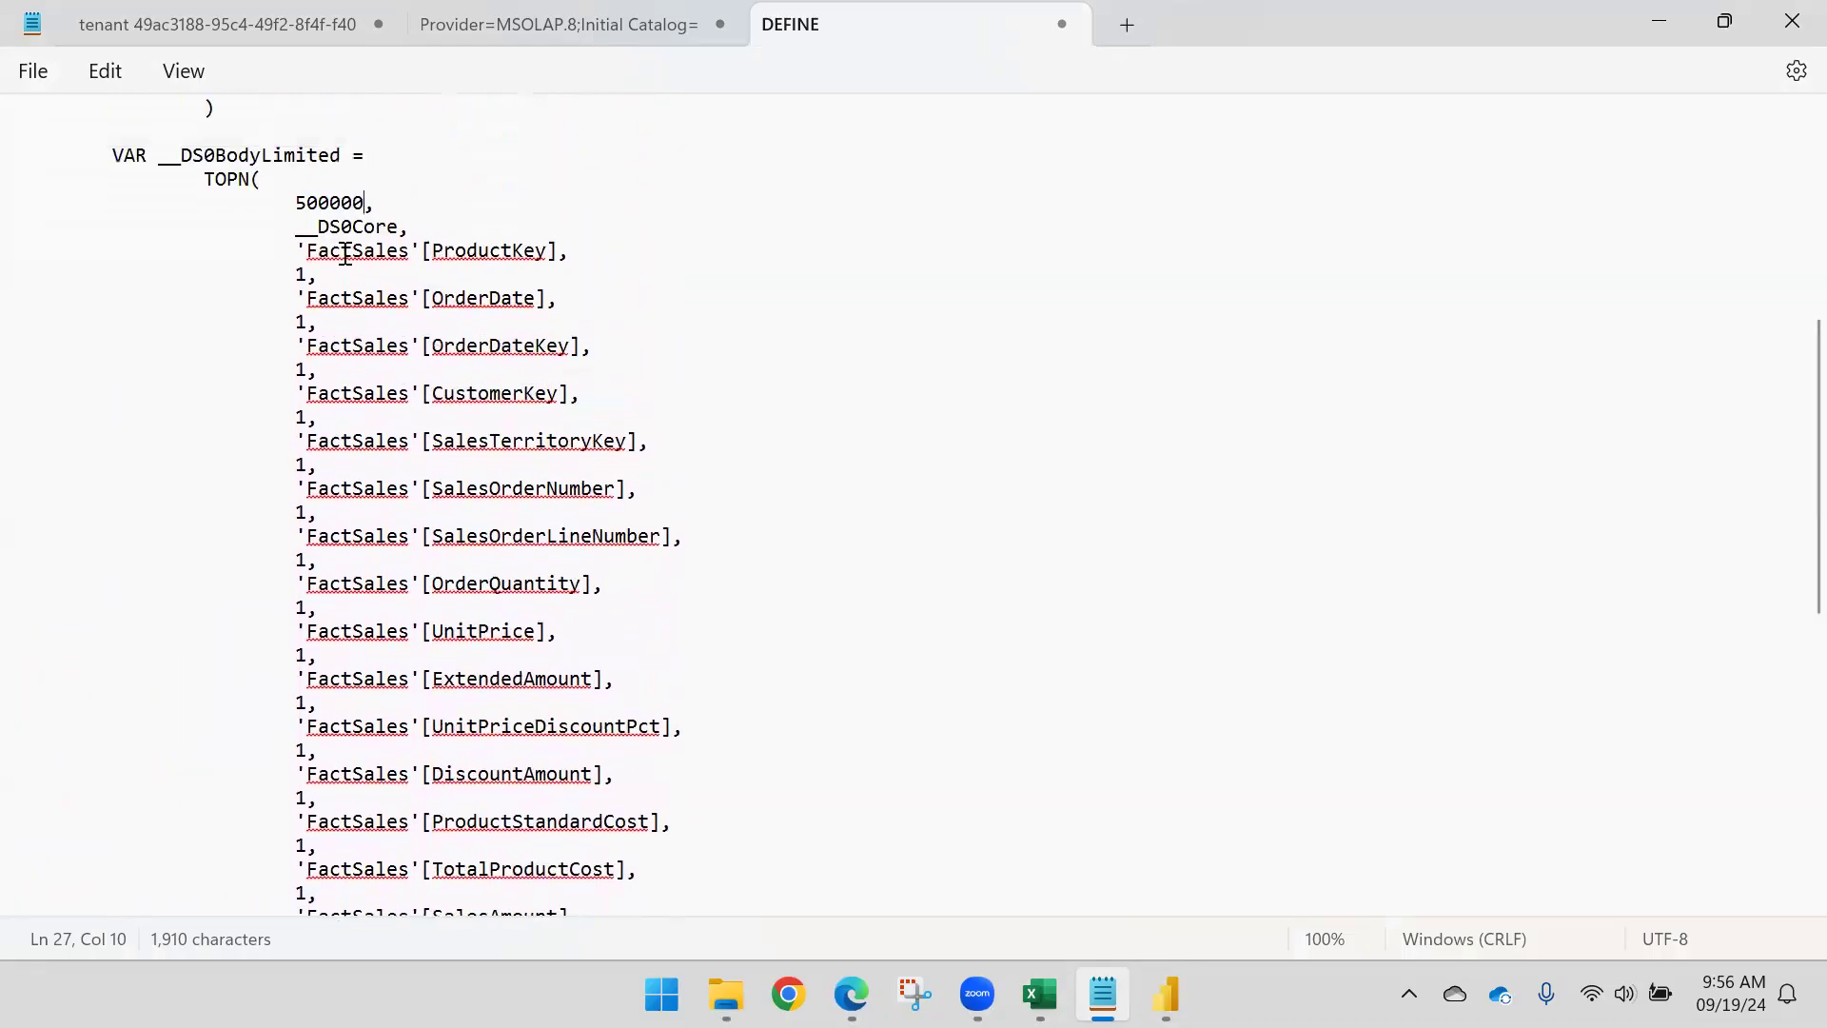
pyautogui.scroll(-2, 351, 336)
pyautogui.scroll(-10, 357, 329)
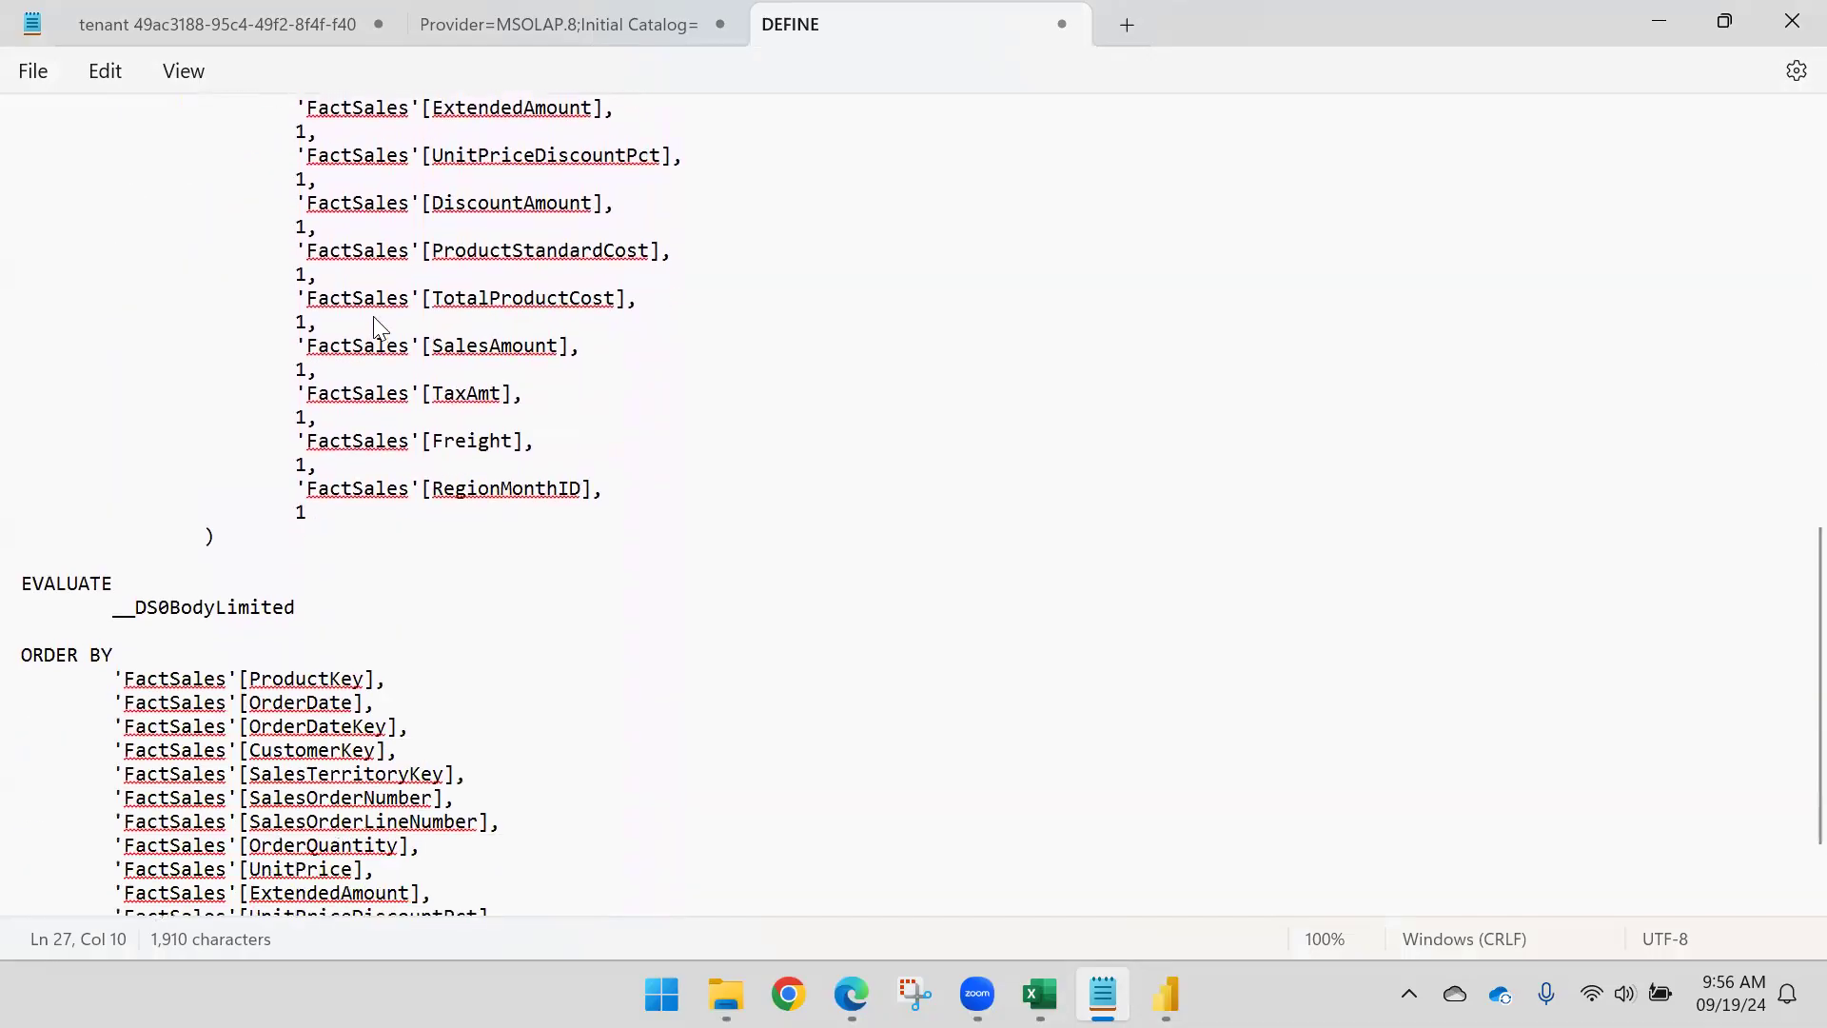
pyautogui.scroll(-1, 95, 418)
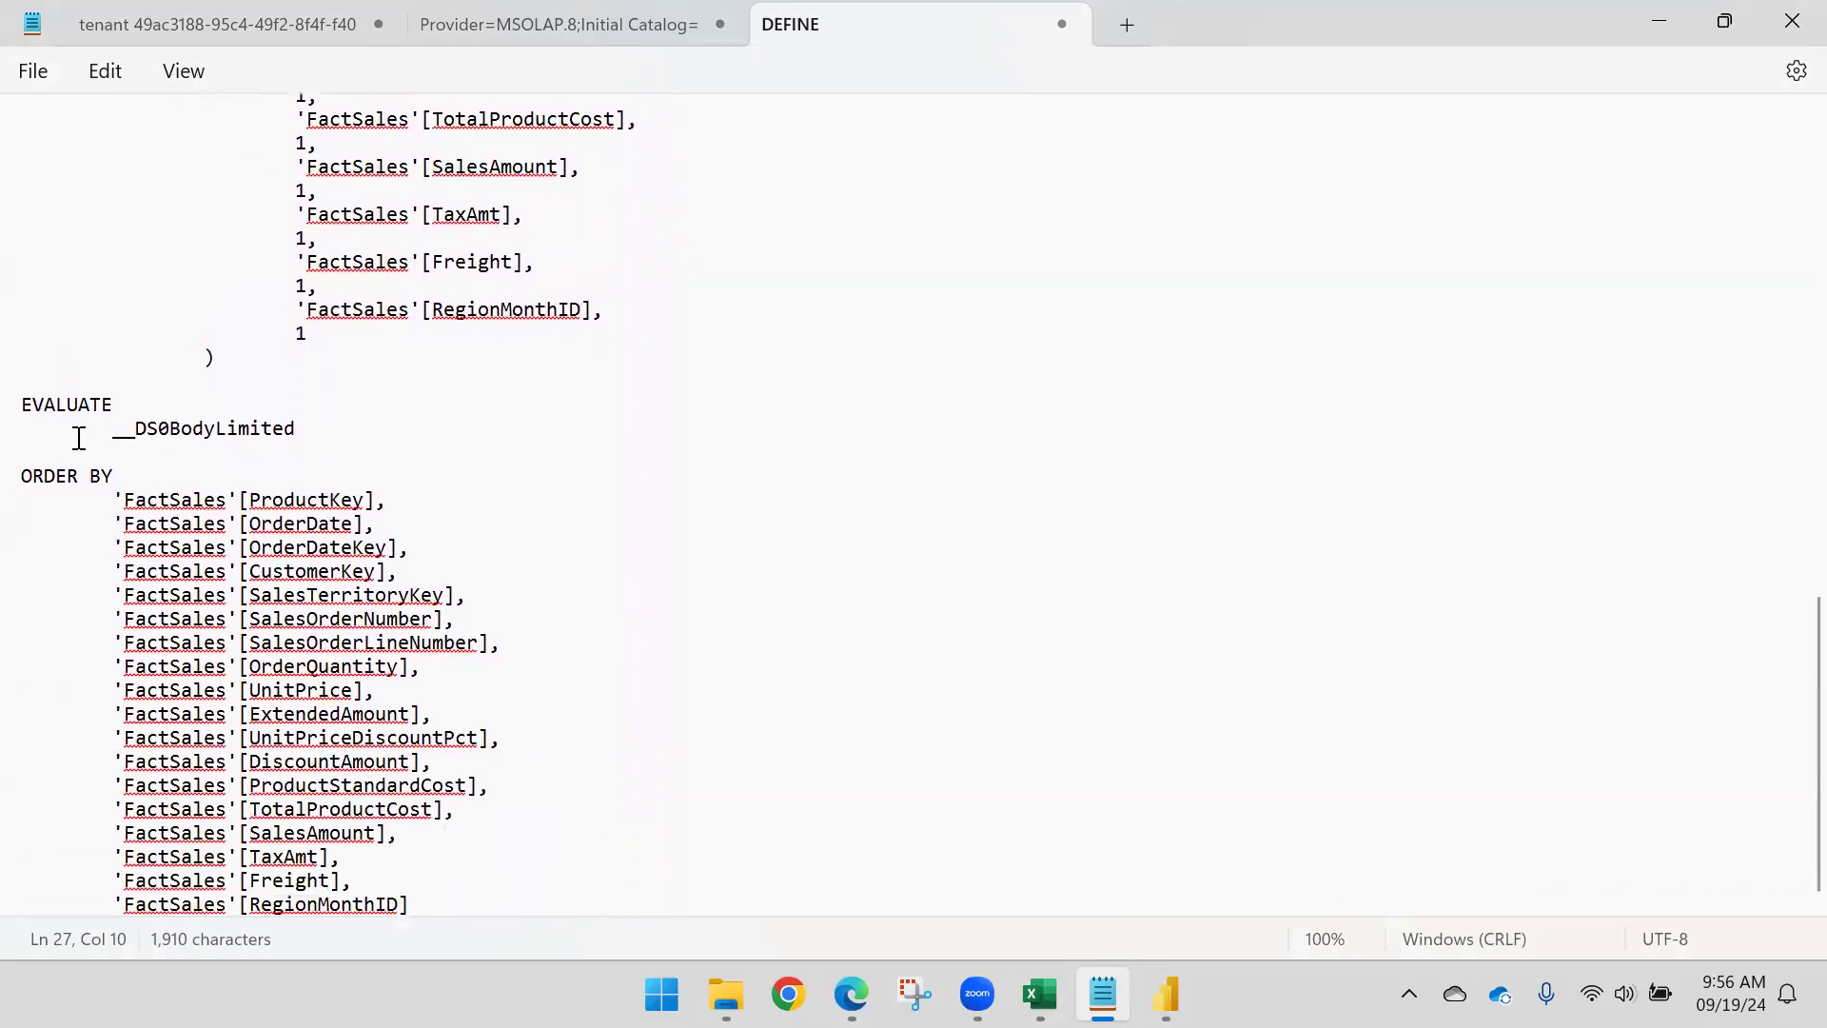
pyautogui.scroll(13, 362, 384)
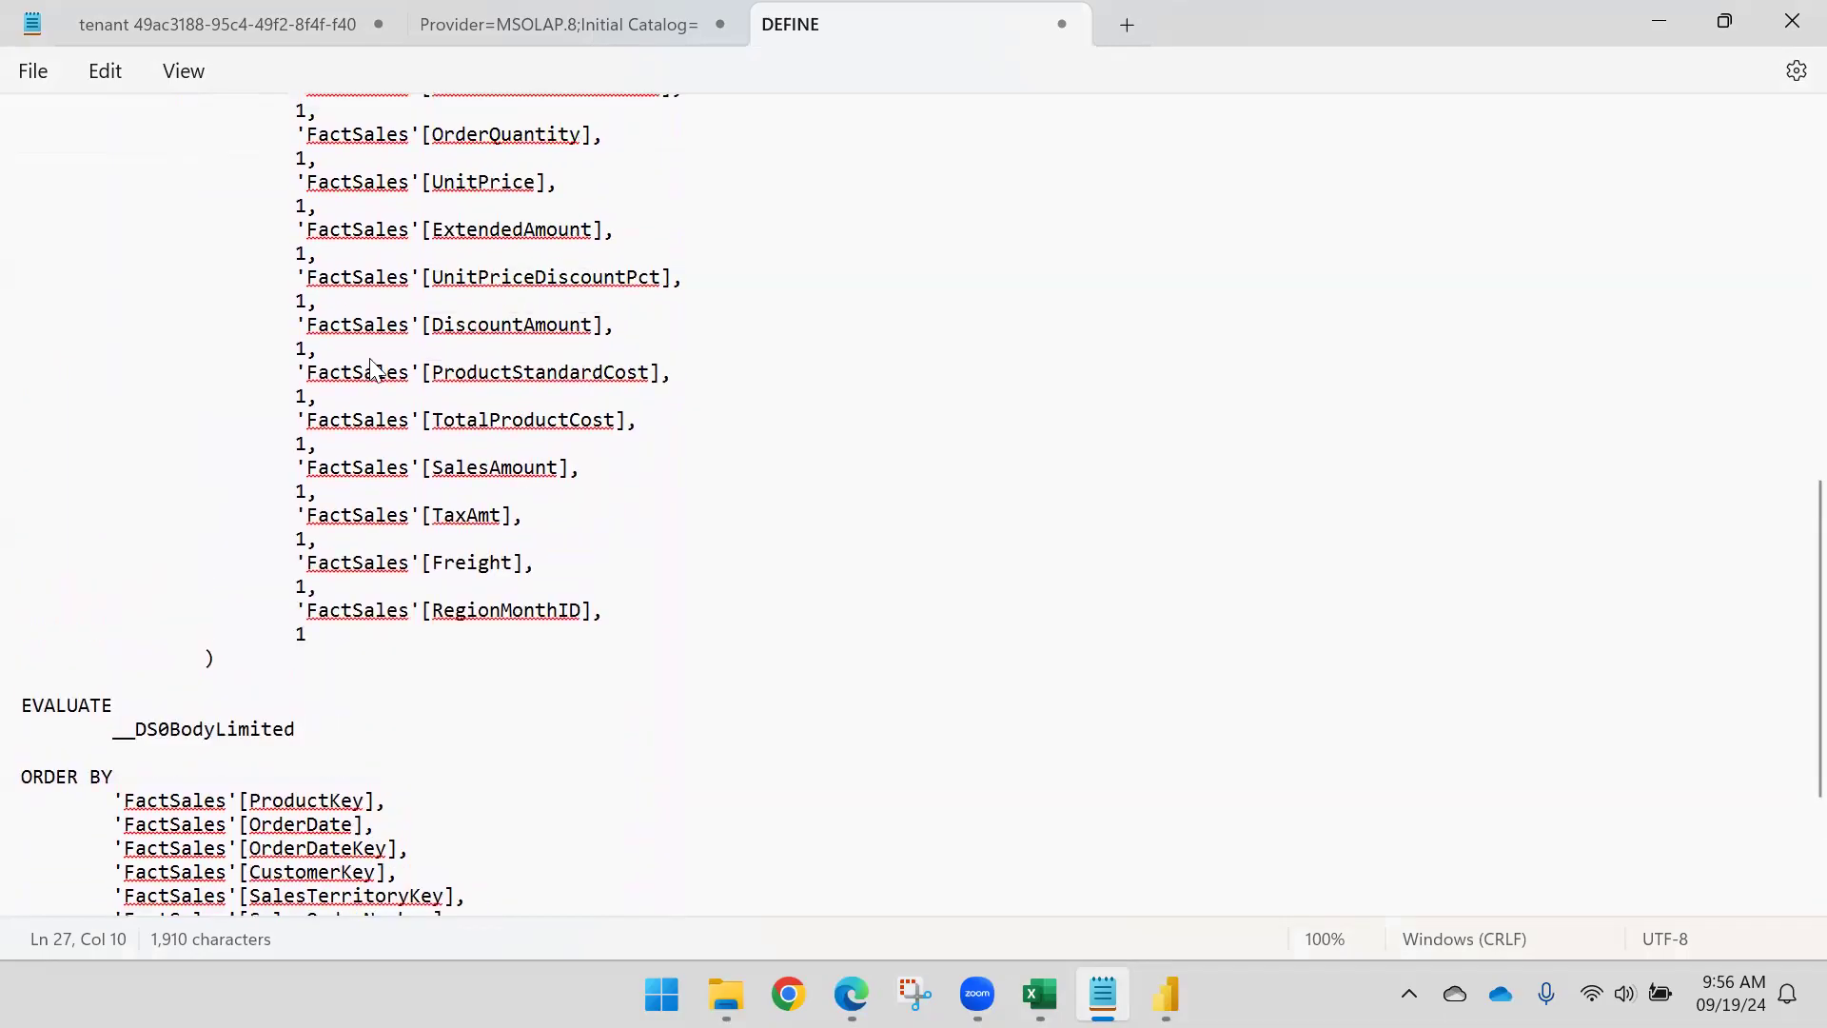
pyautogui.scroll(-11, 269, 347)
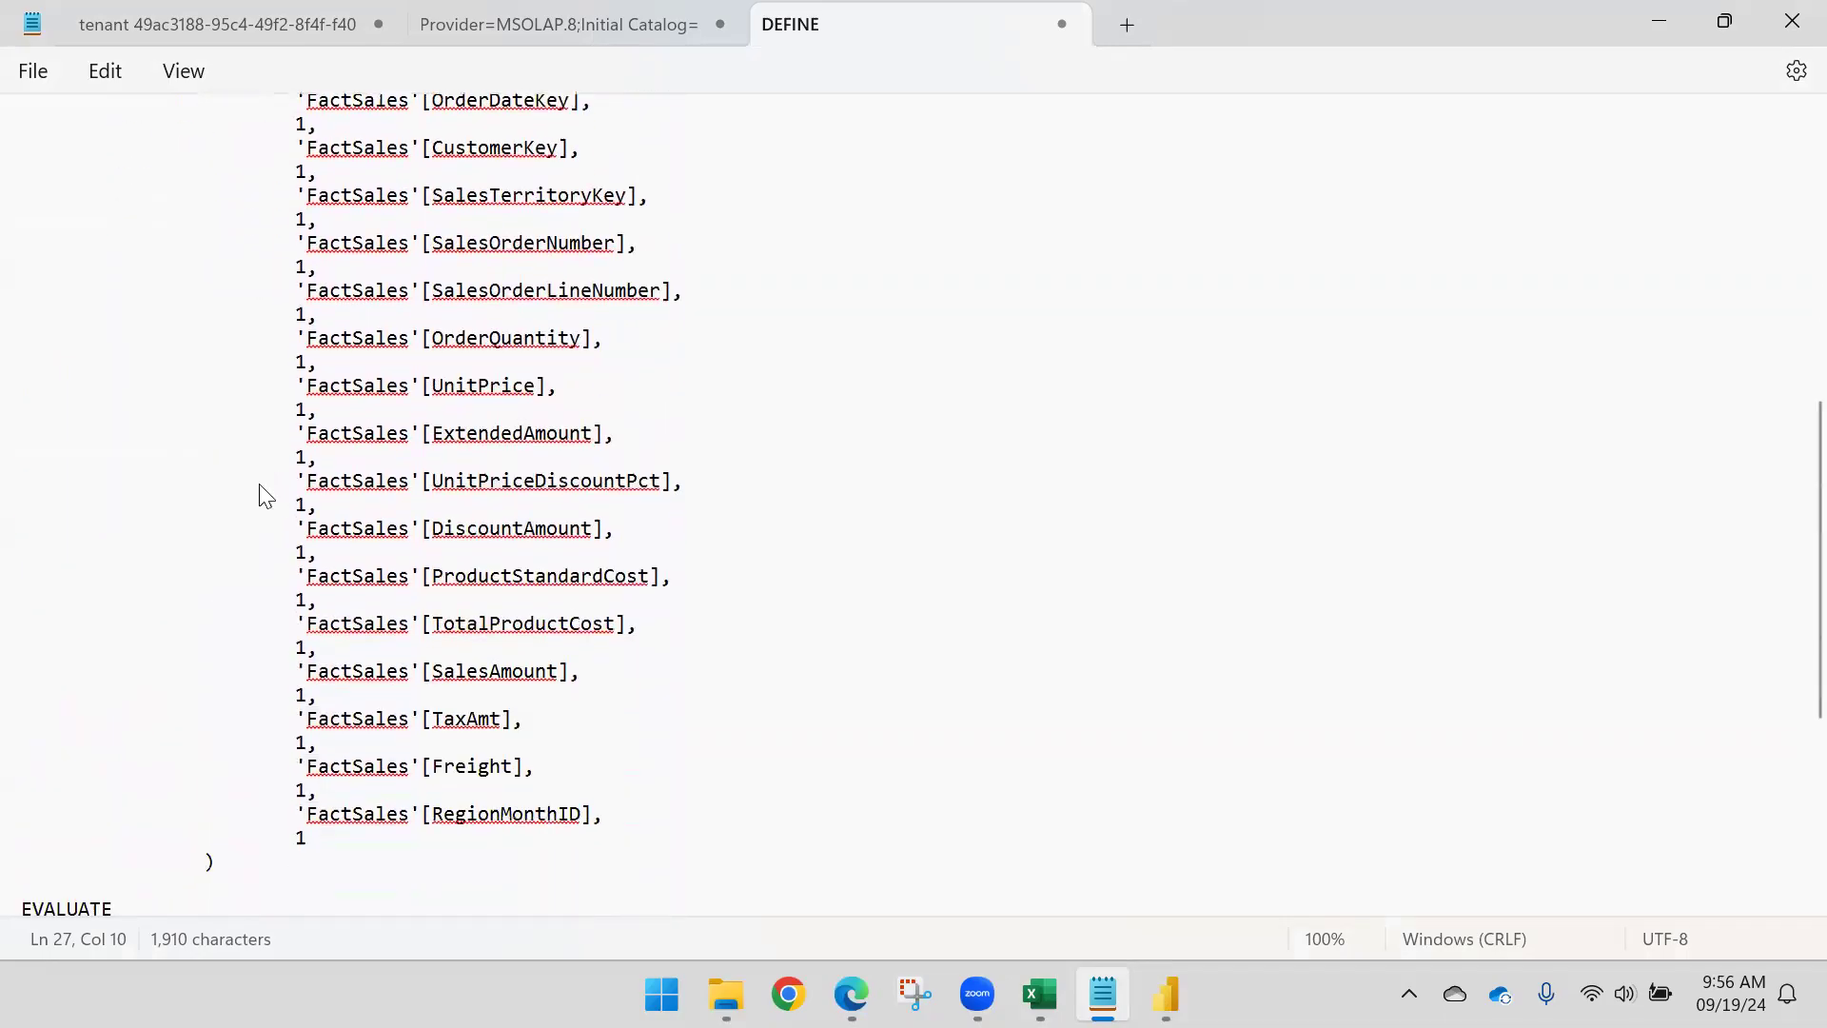
pyautogui.scroll(-1, 133, 523)
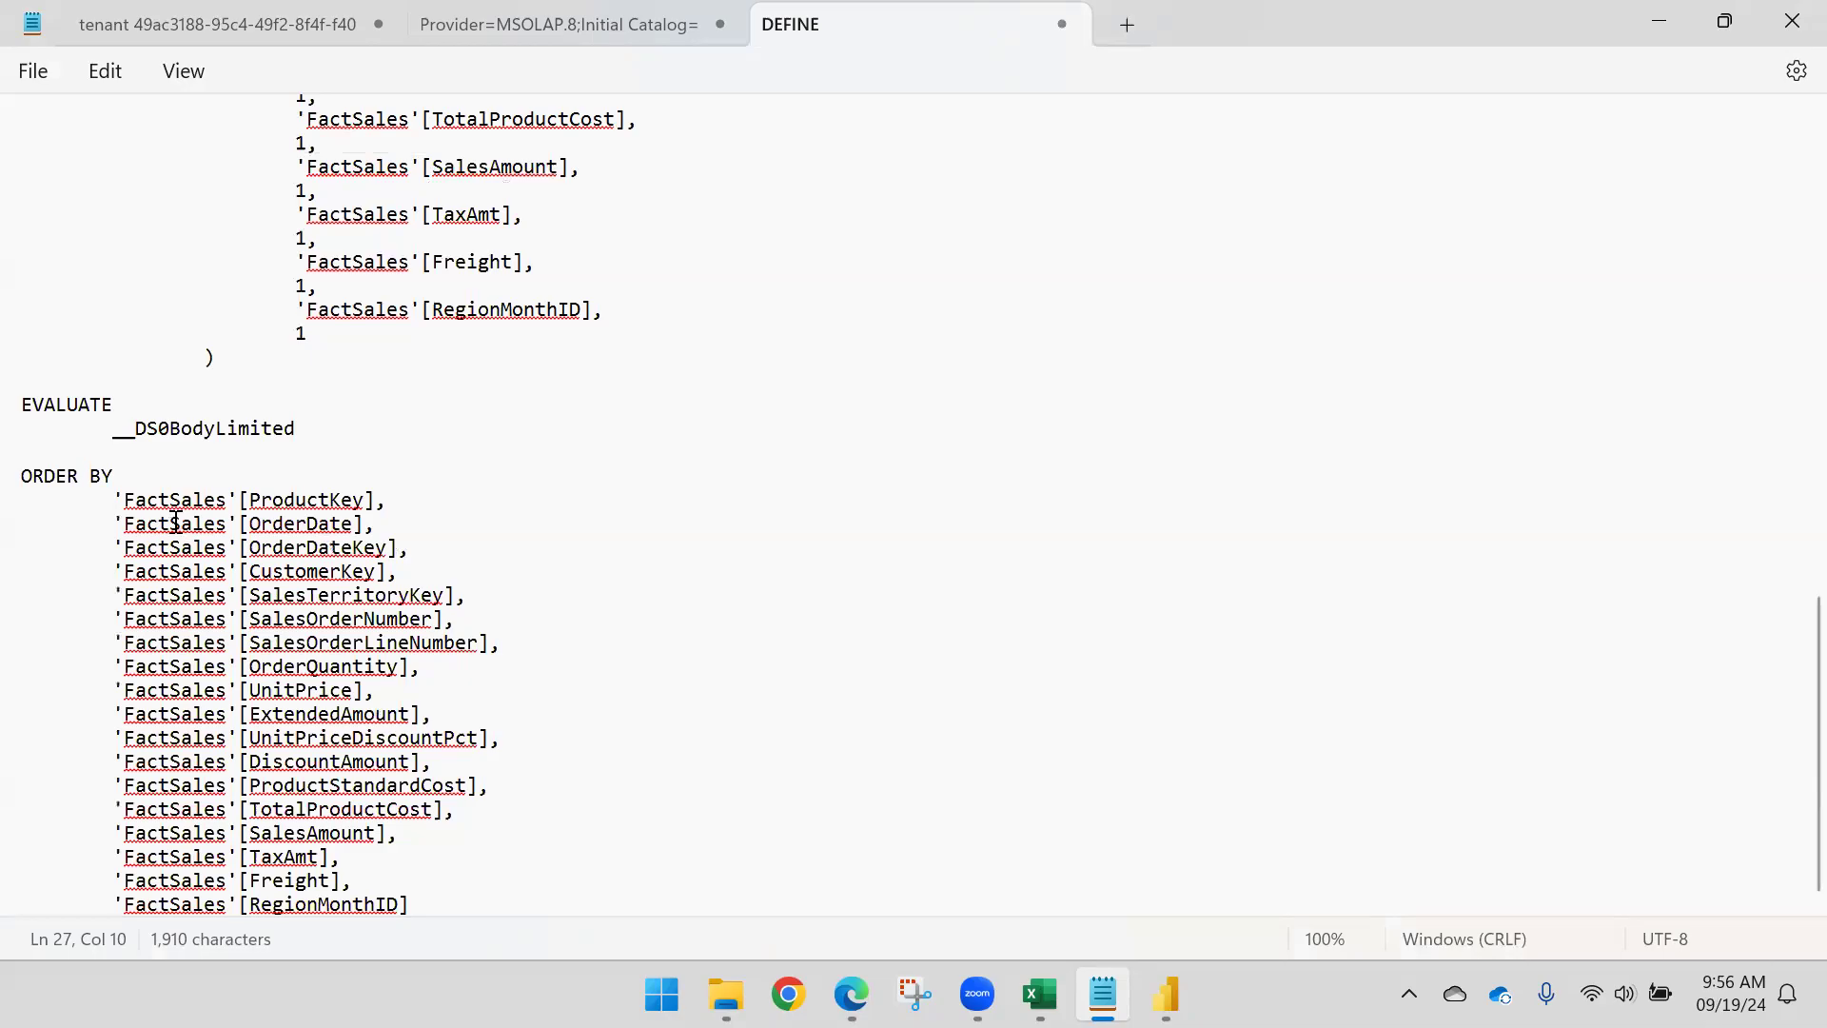
pyautogui.scroll(11, 176, 522)
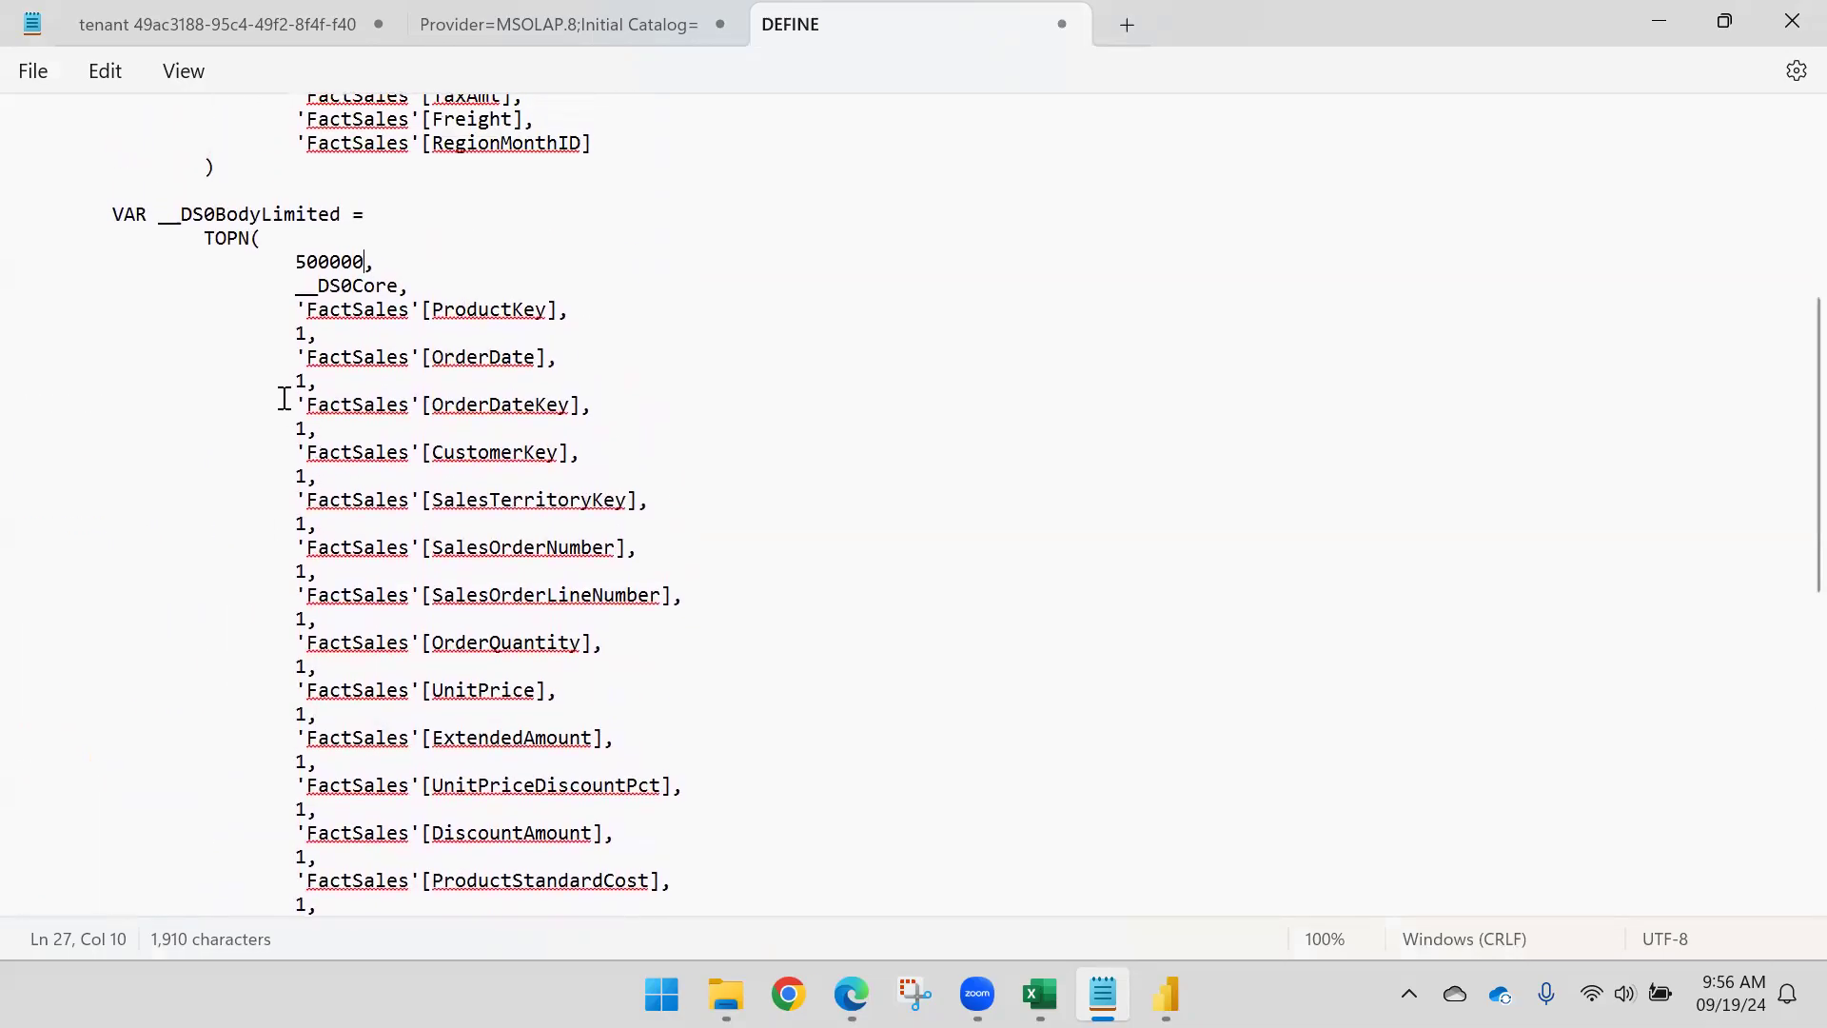
pyautogui.scroll(-11, 284, 398)
pyautogui.scroll(19, 412, 462)
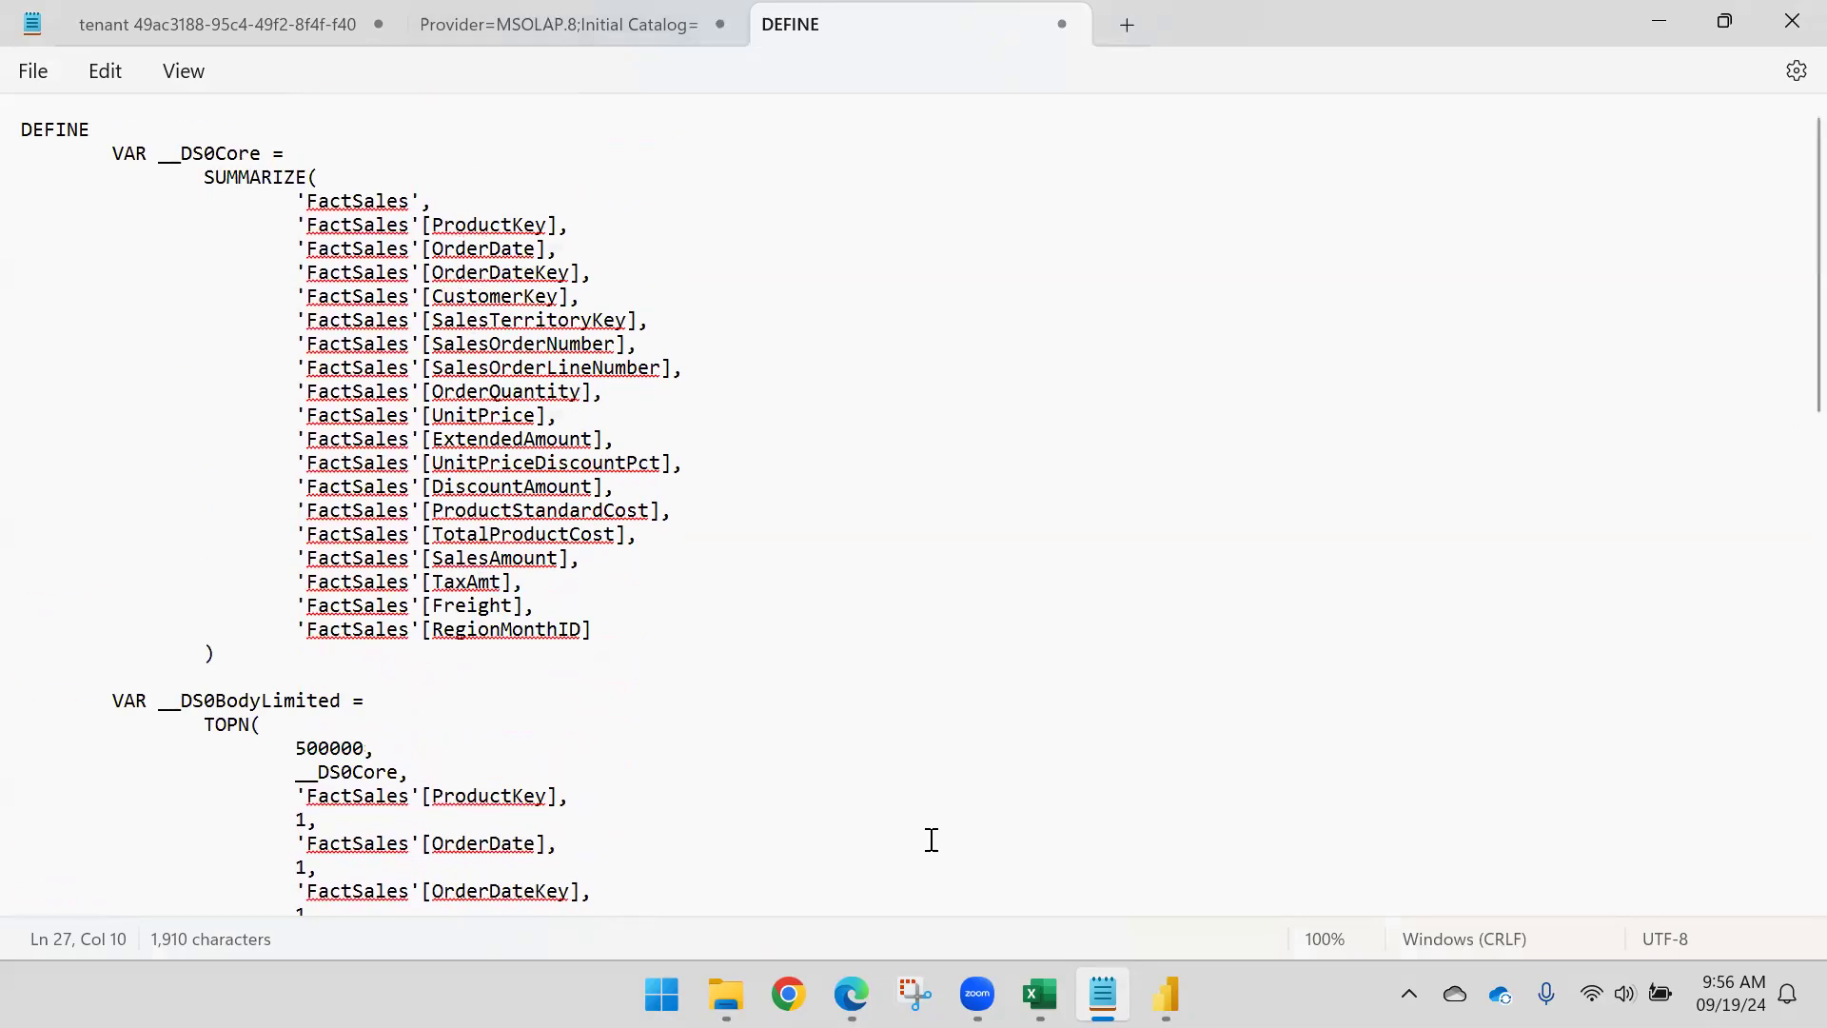
# Step: Switch to Power BI Desktop to check the loaded Query1 table, and return to Notepad to compare it with the TOPN row limit
pyautogui.moveTo(1165, 995)
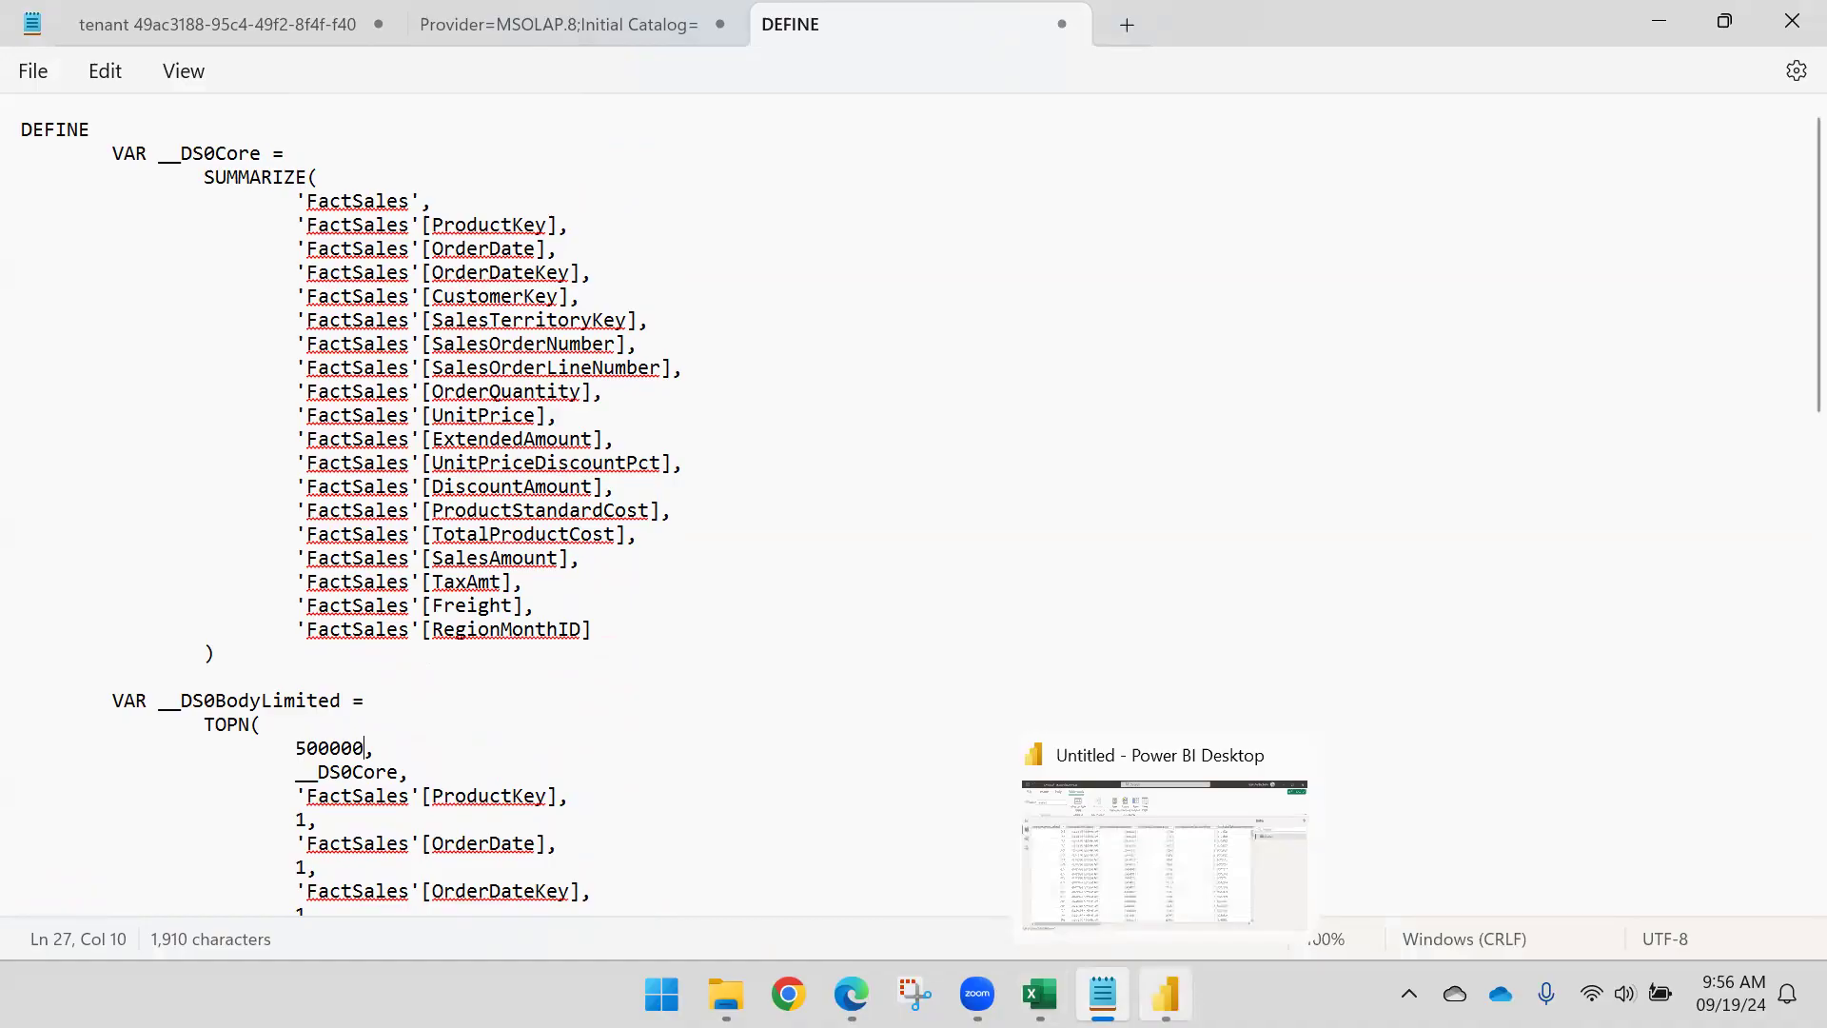
pyautogui.click(1122, 823)
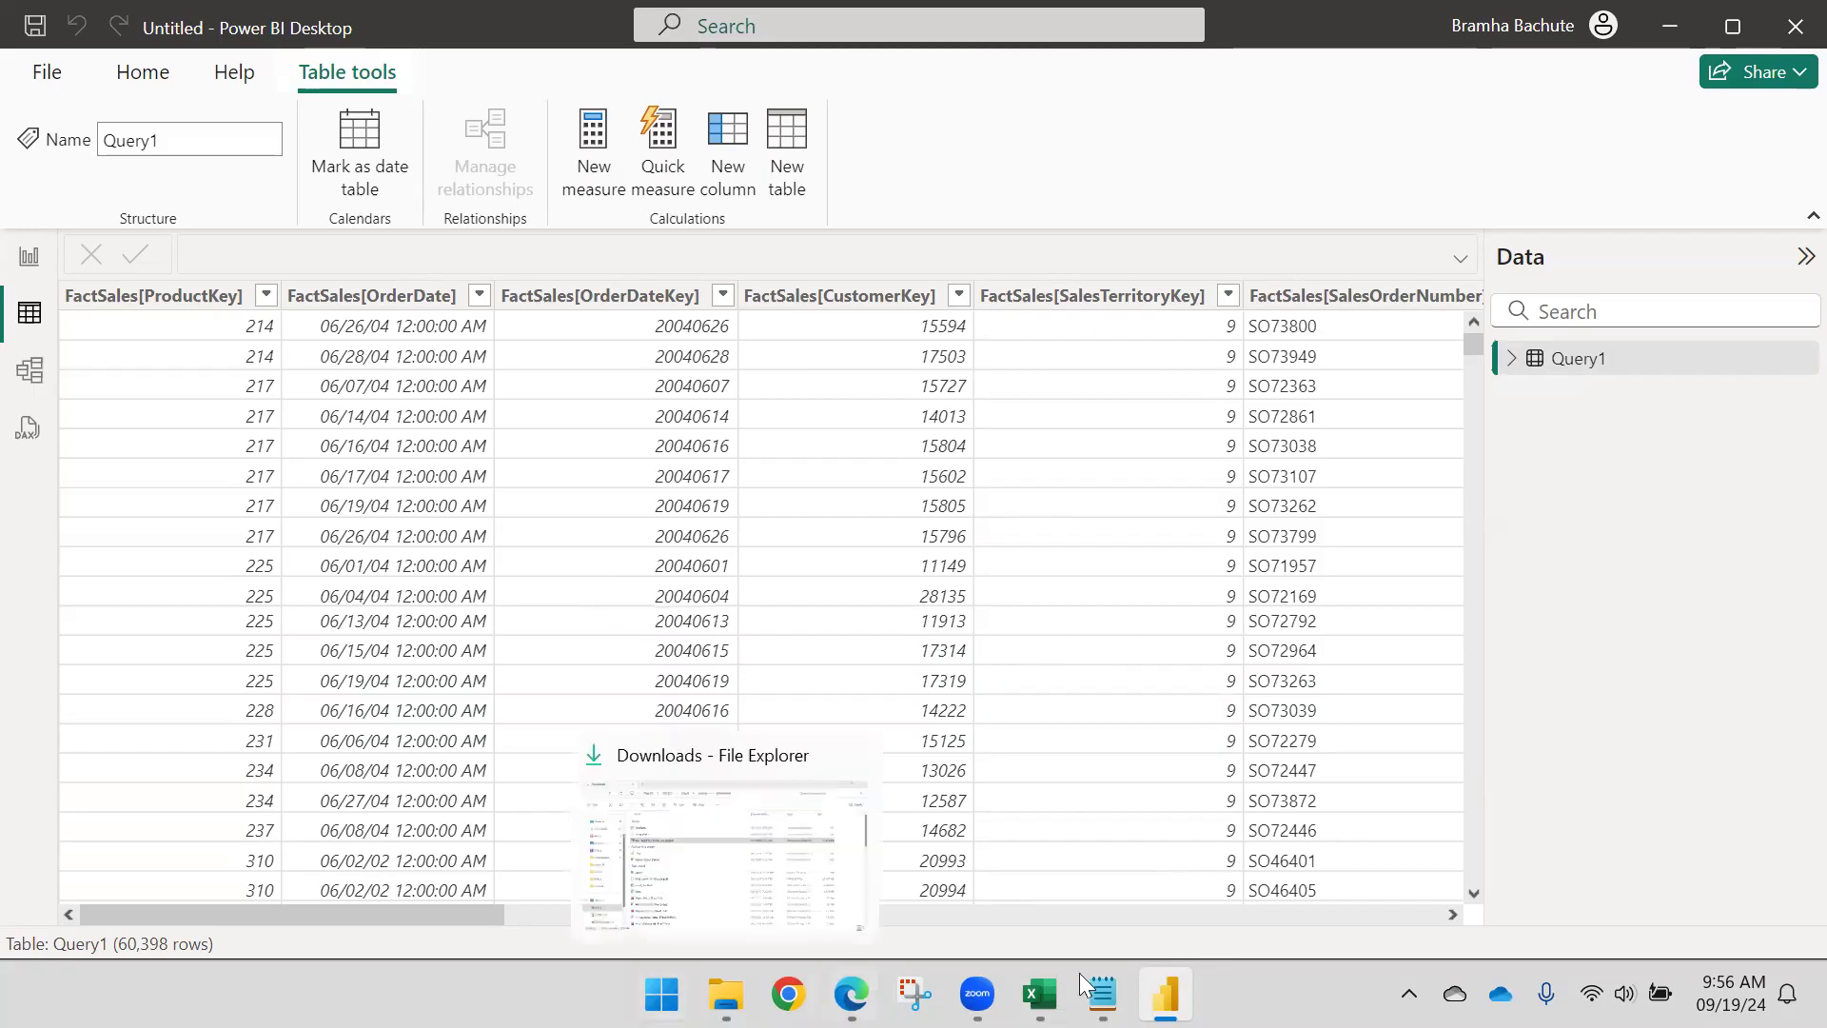
pyautogui.click(1096, 989)
pyautogui.scroll(-1, 318, 651)
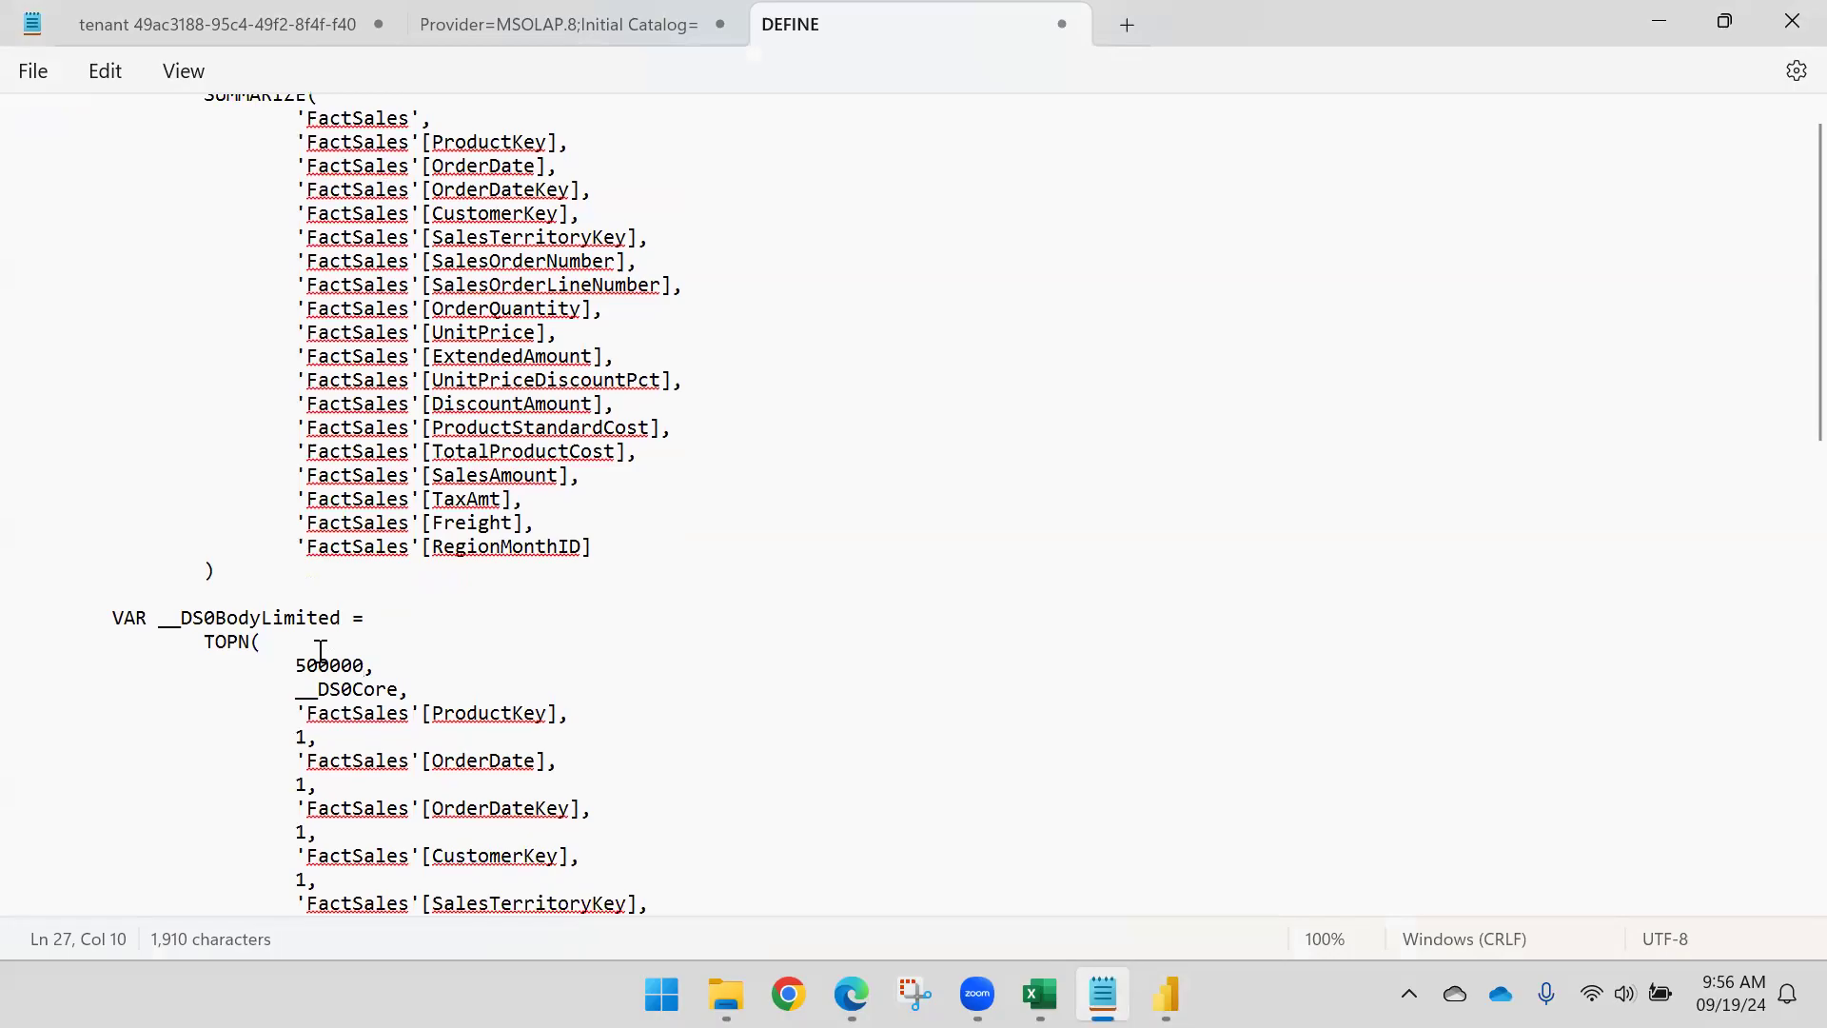
pyautogui.moveTo(364, 654); pyautogui.dragTo(296, 652)
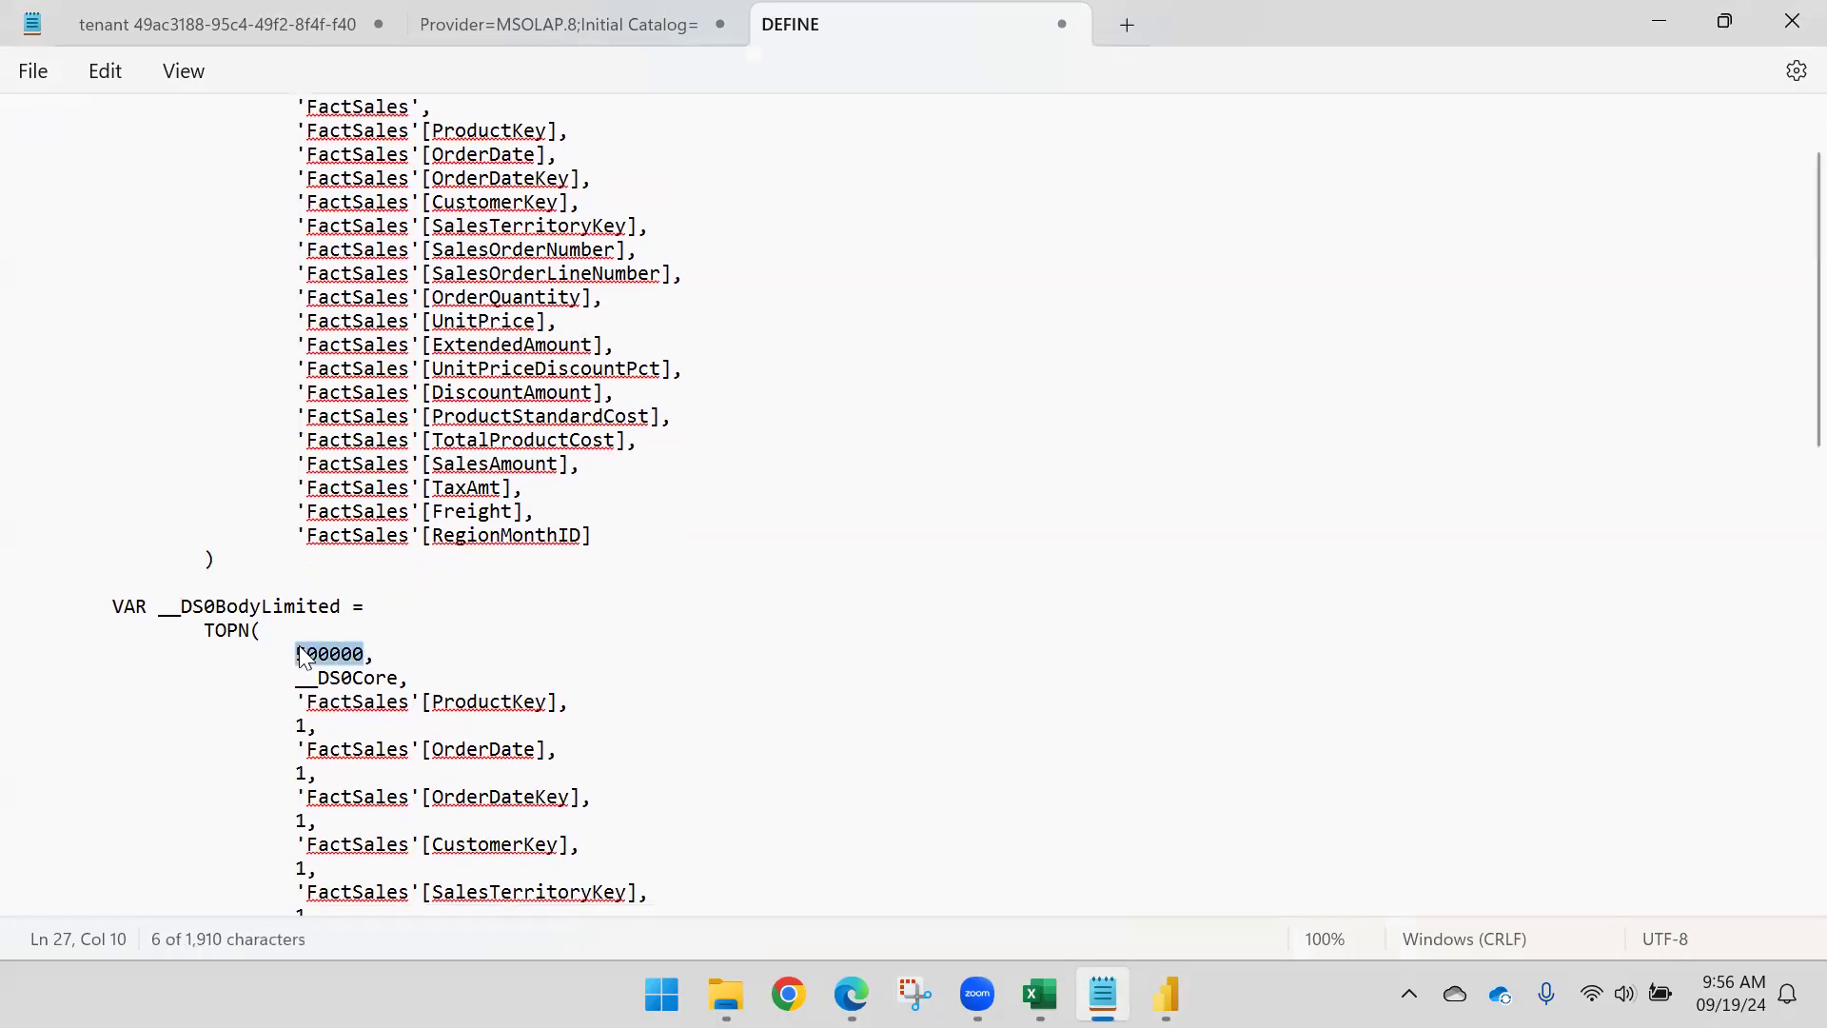
pyautogui.click(410, 646)
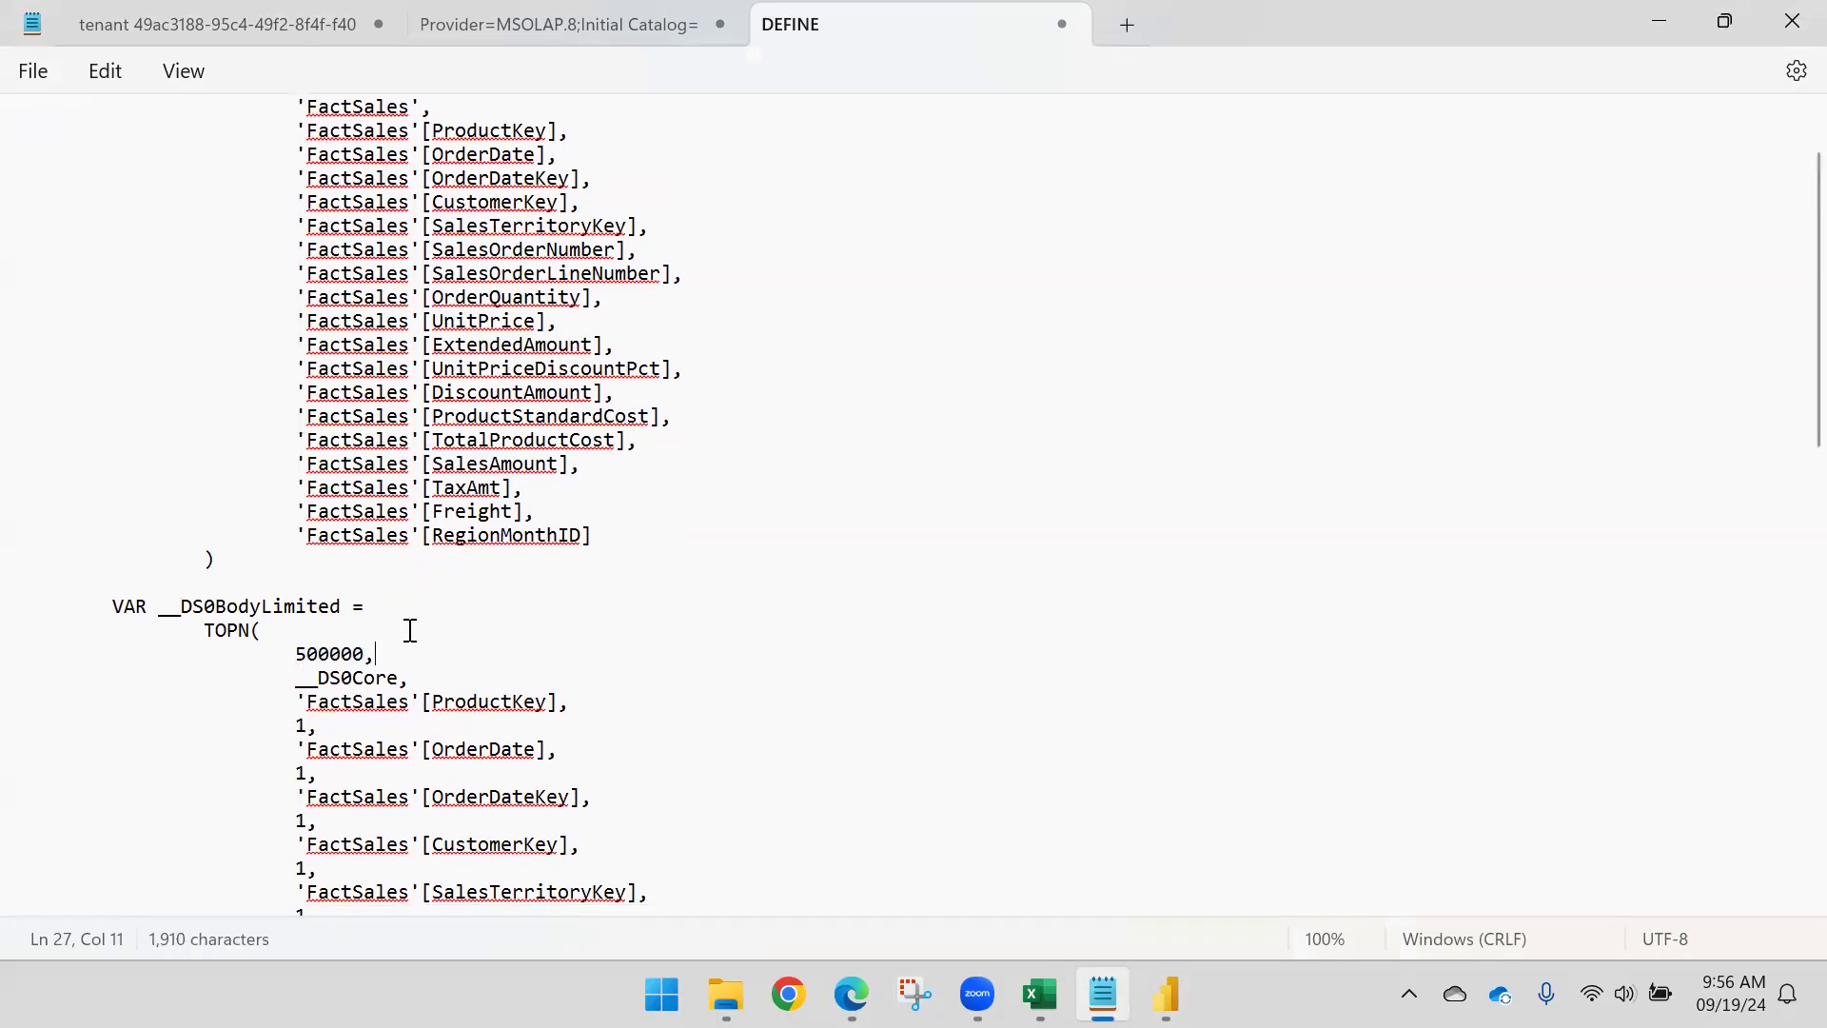
# Step: Close the Notepad tab holding the DAX query without saving it
pyautogui.click(1067, 21)
pyautogui.click(909, 552)
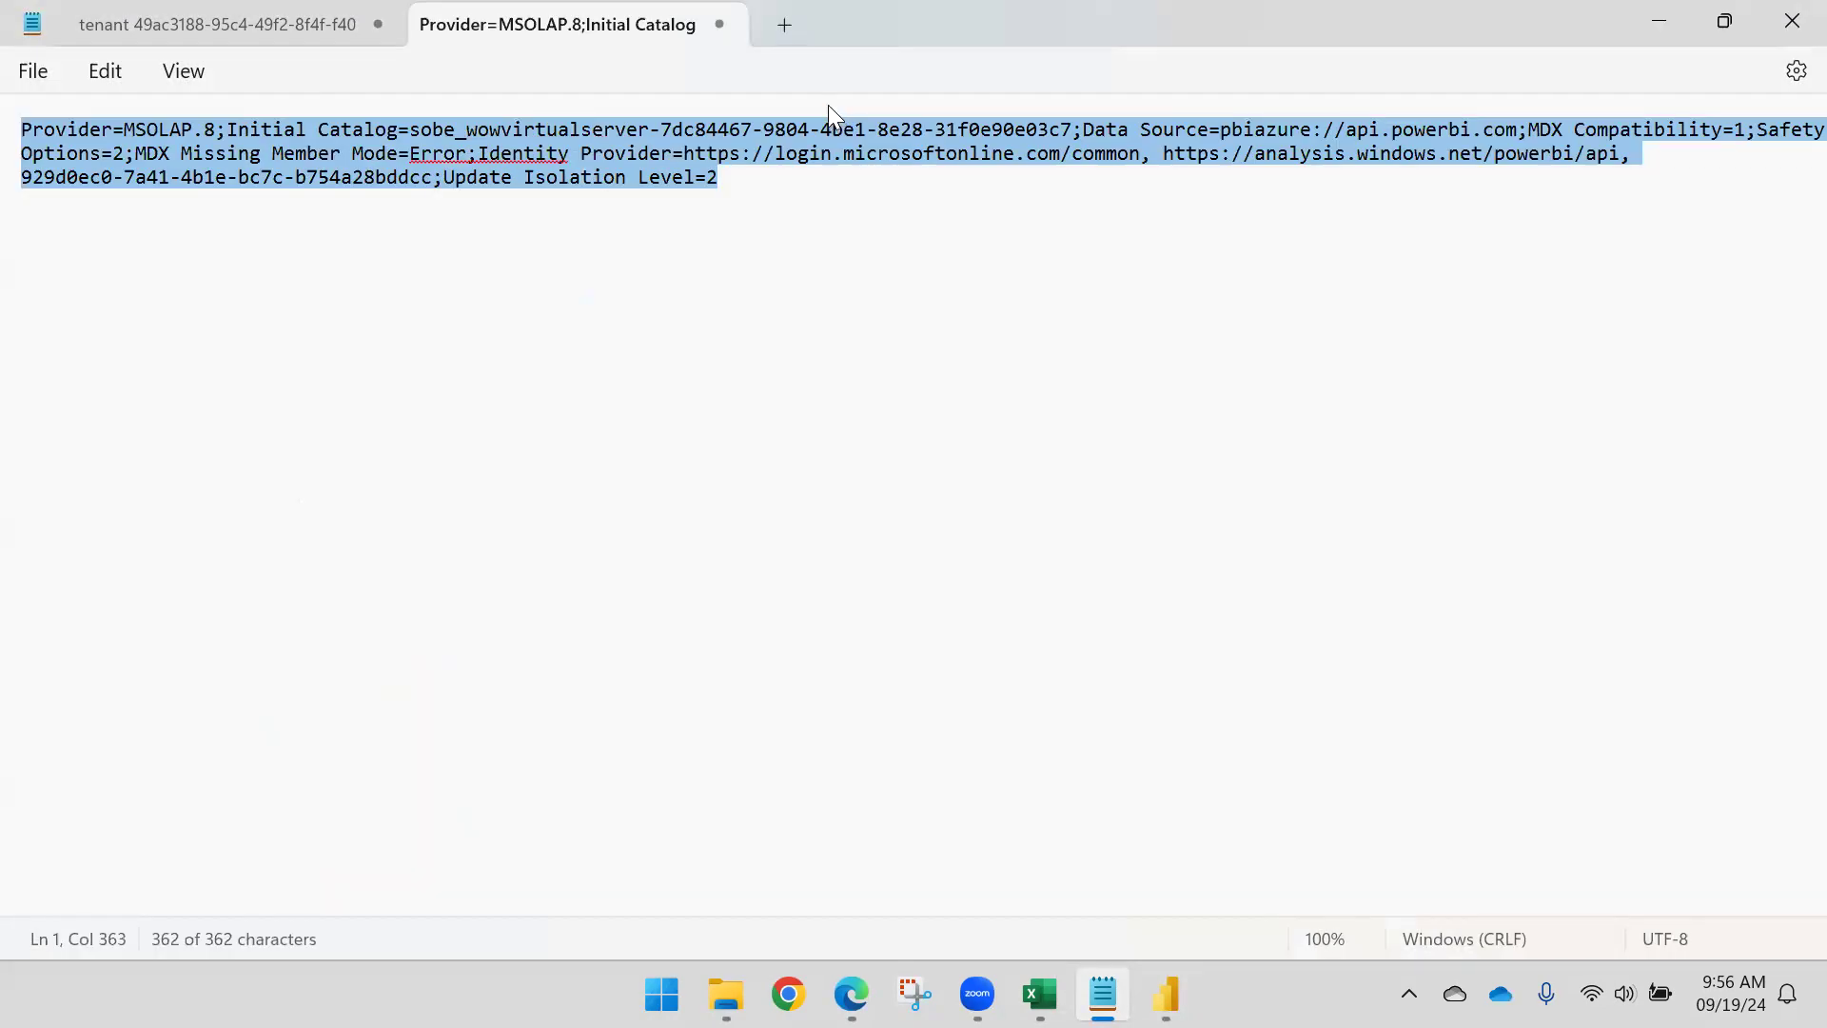
# Step: Close the Notepad tab holding the MSOLAP connection string without saving it, and close the Notepad window
pyautogui.click(719, 24)
pyautogui.click(902, 557)
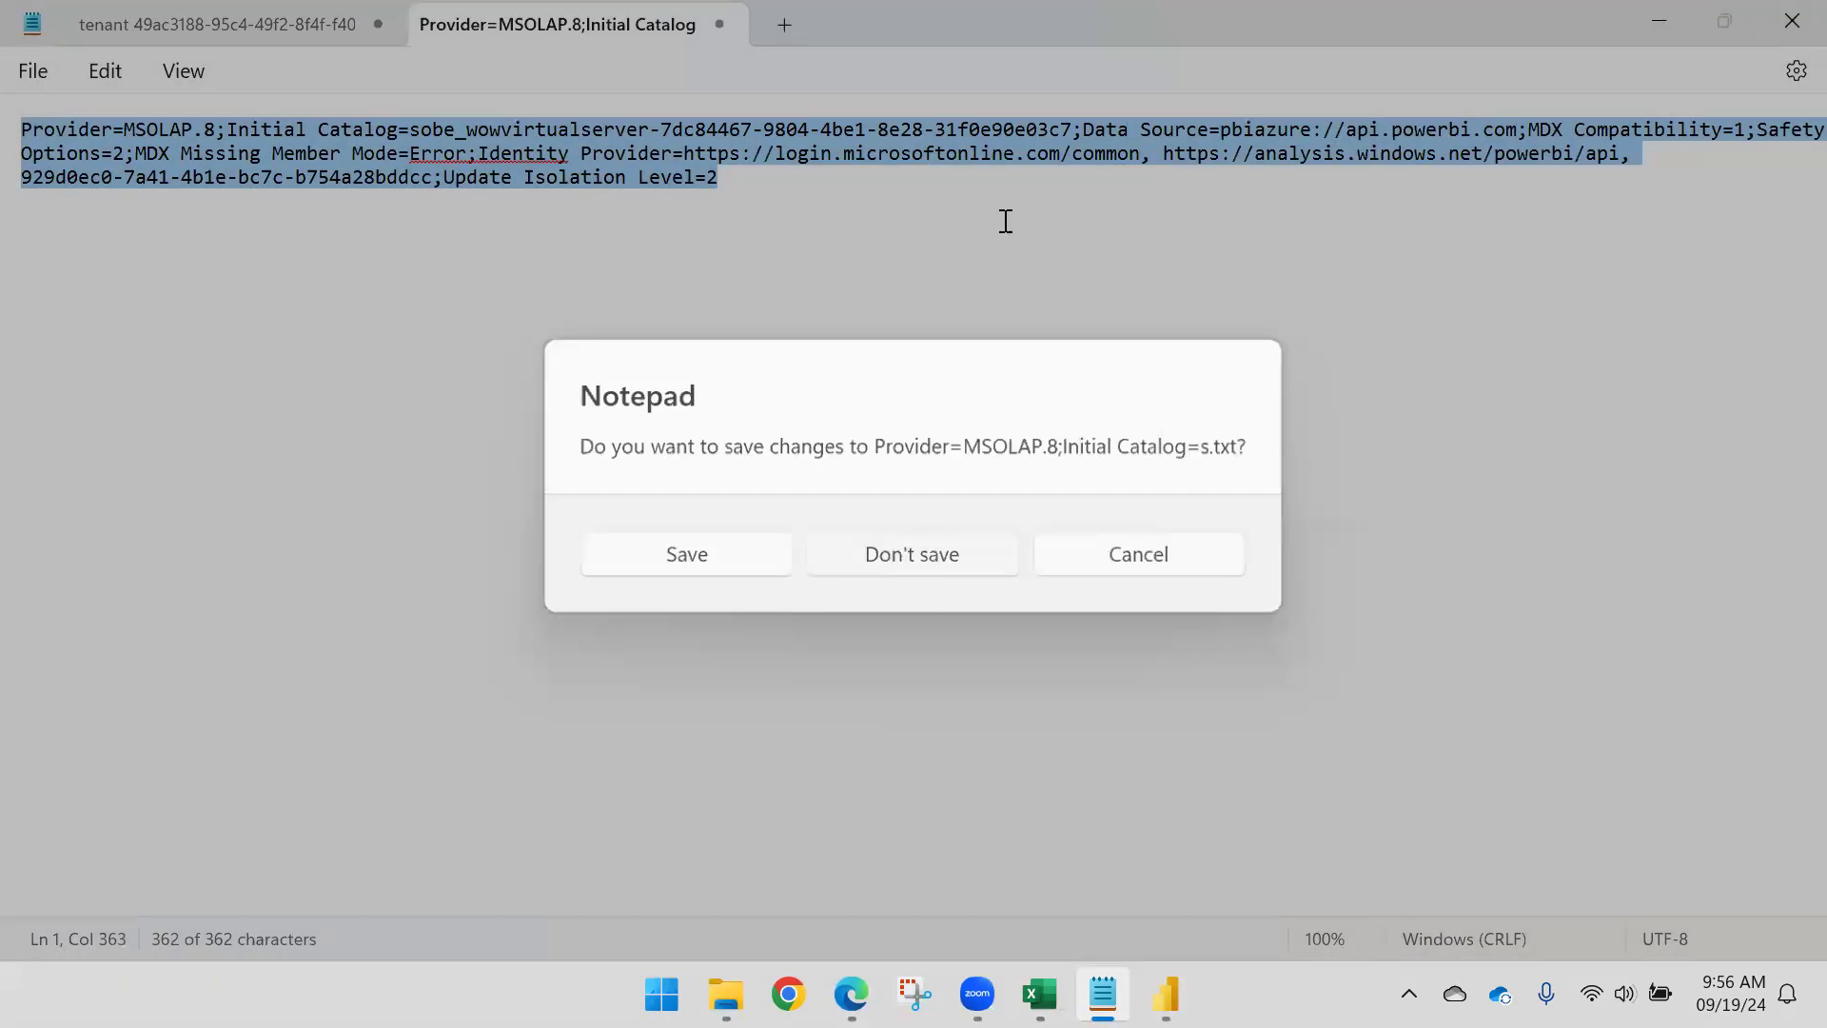
pyautogui.click(1789, 21)
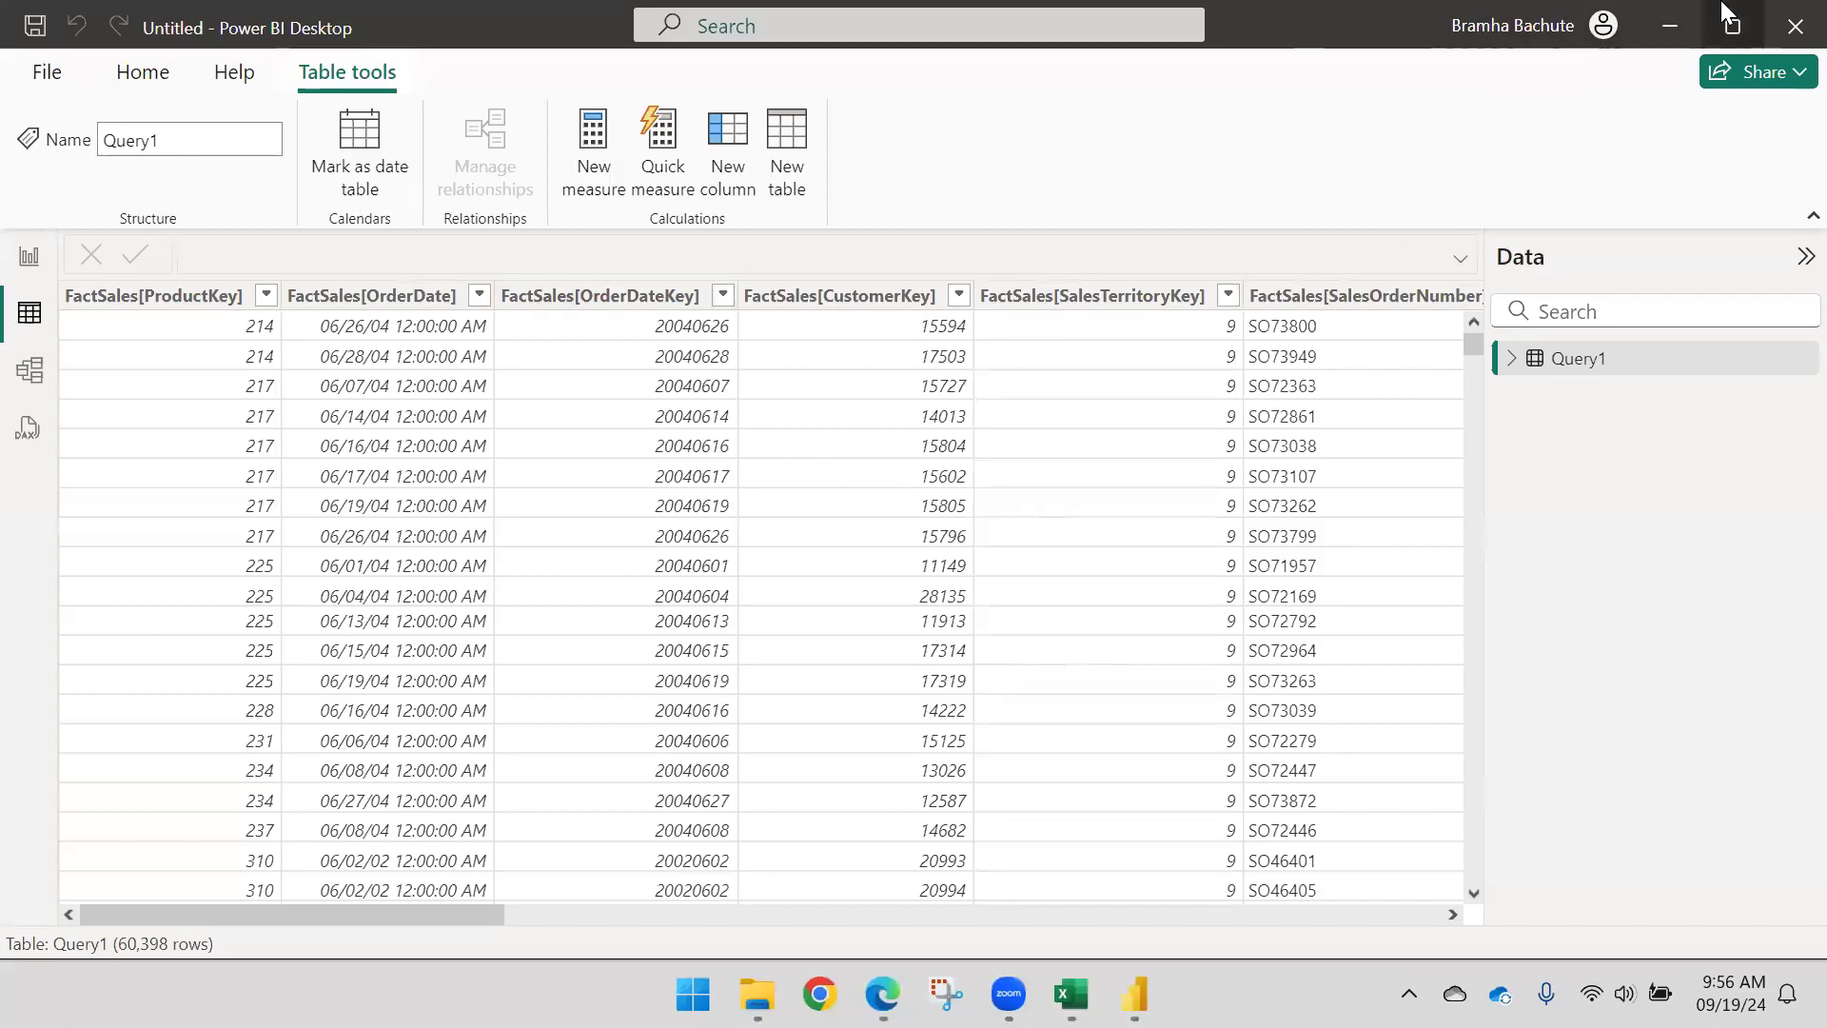
# Step: Switch to Excel, dismiss the Connection Properties dialog without changes, and close the FactSales workbook without saving it
pyautogui.click(1670, 26)
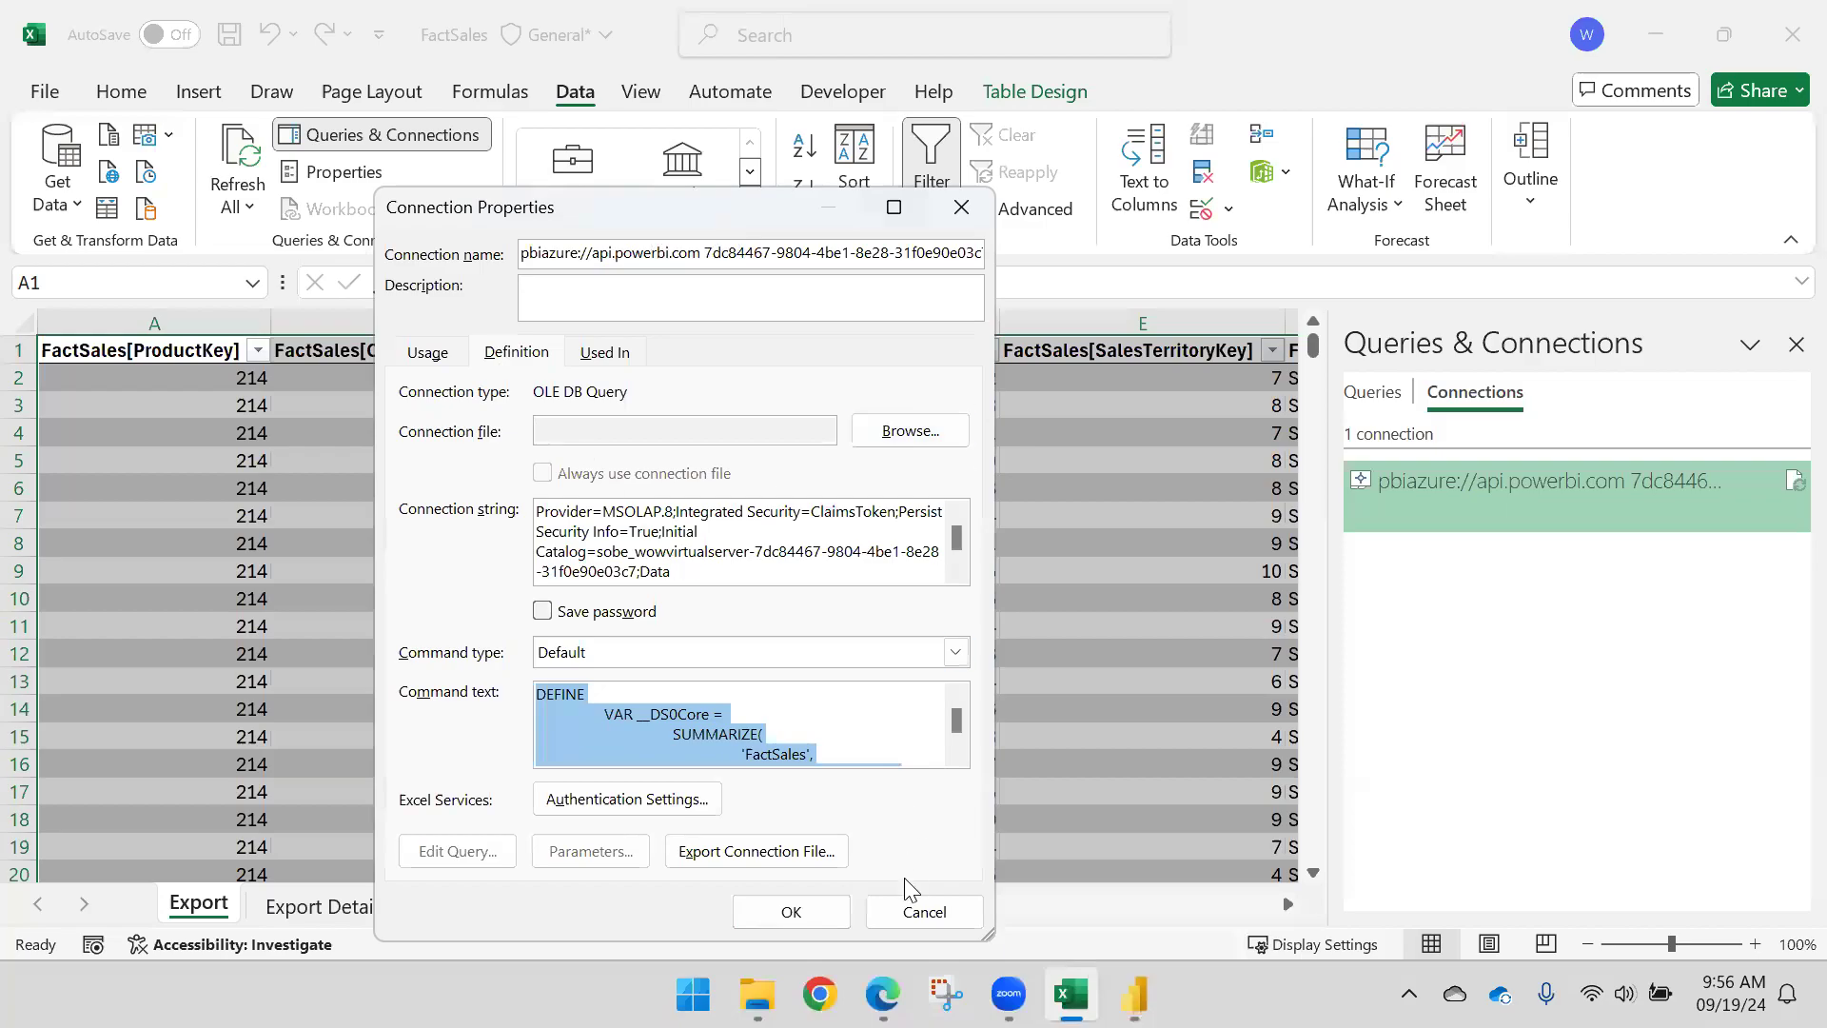
pyautogui.click(919, 911)
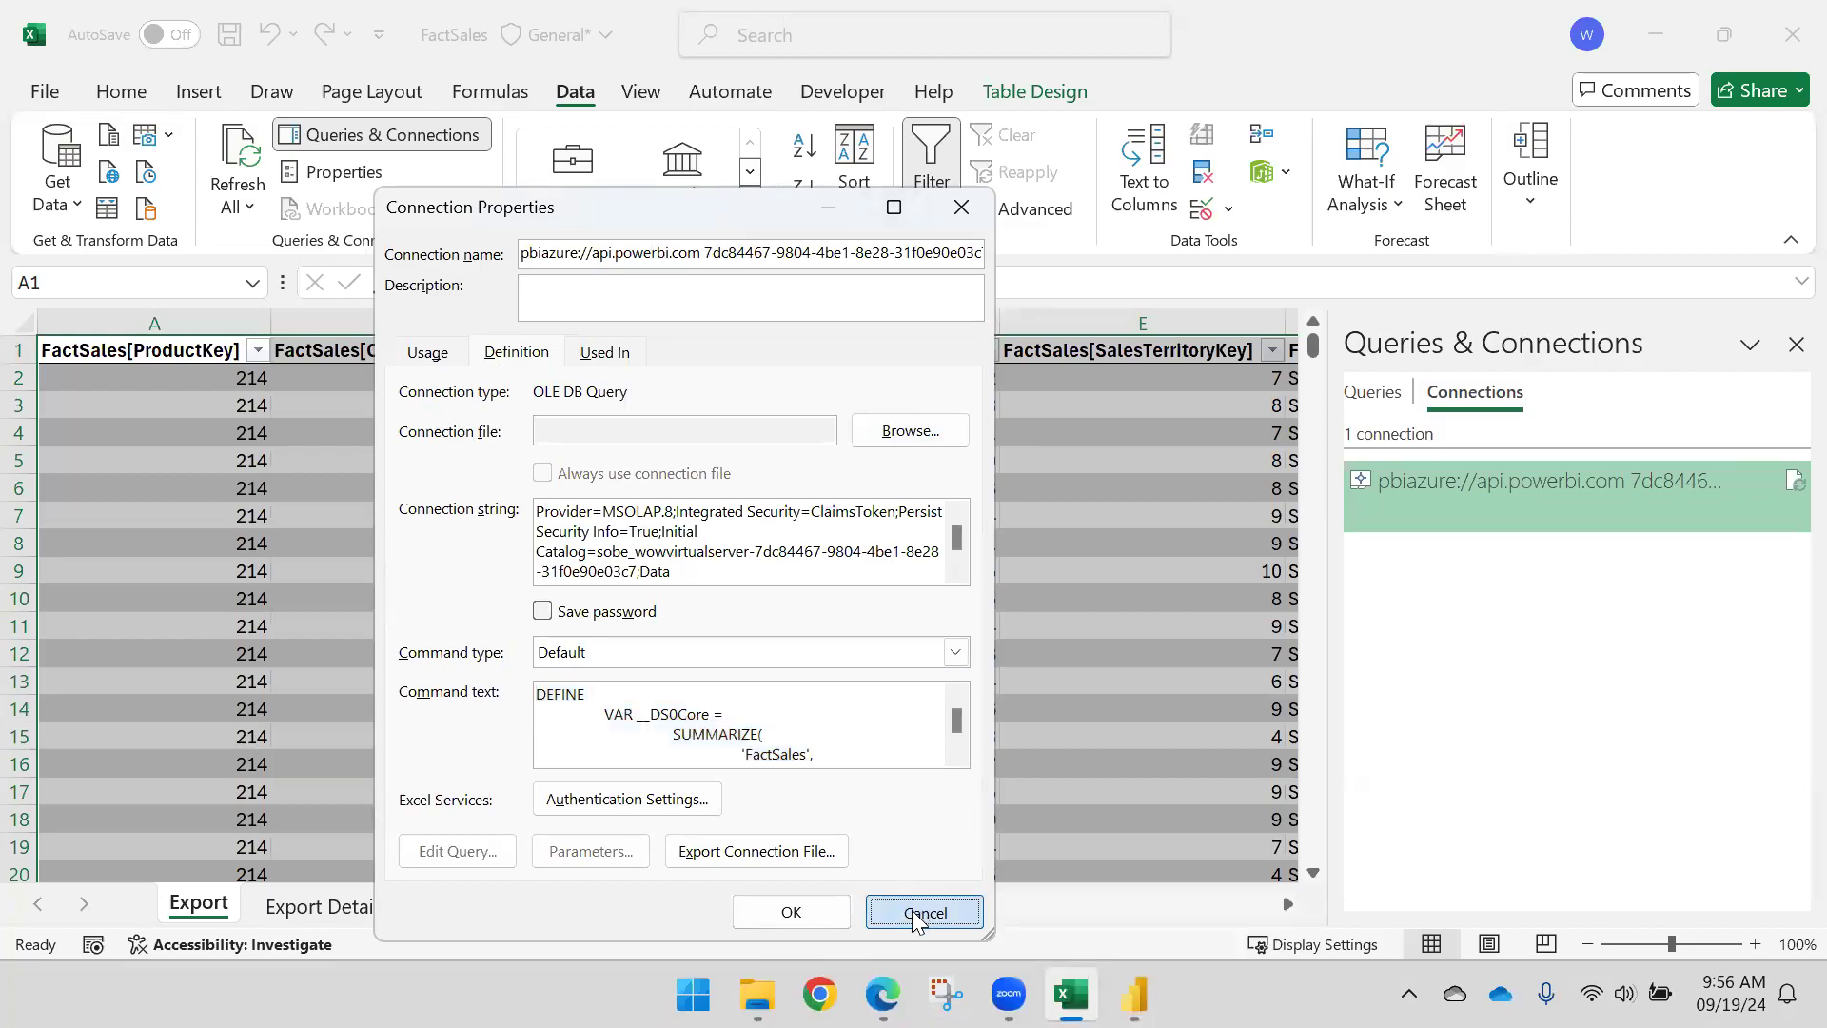
pyautogui.click(1785, 19)
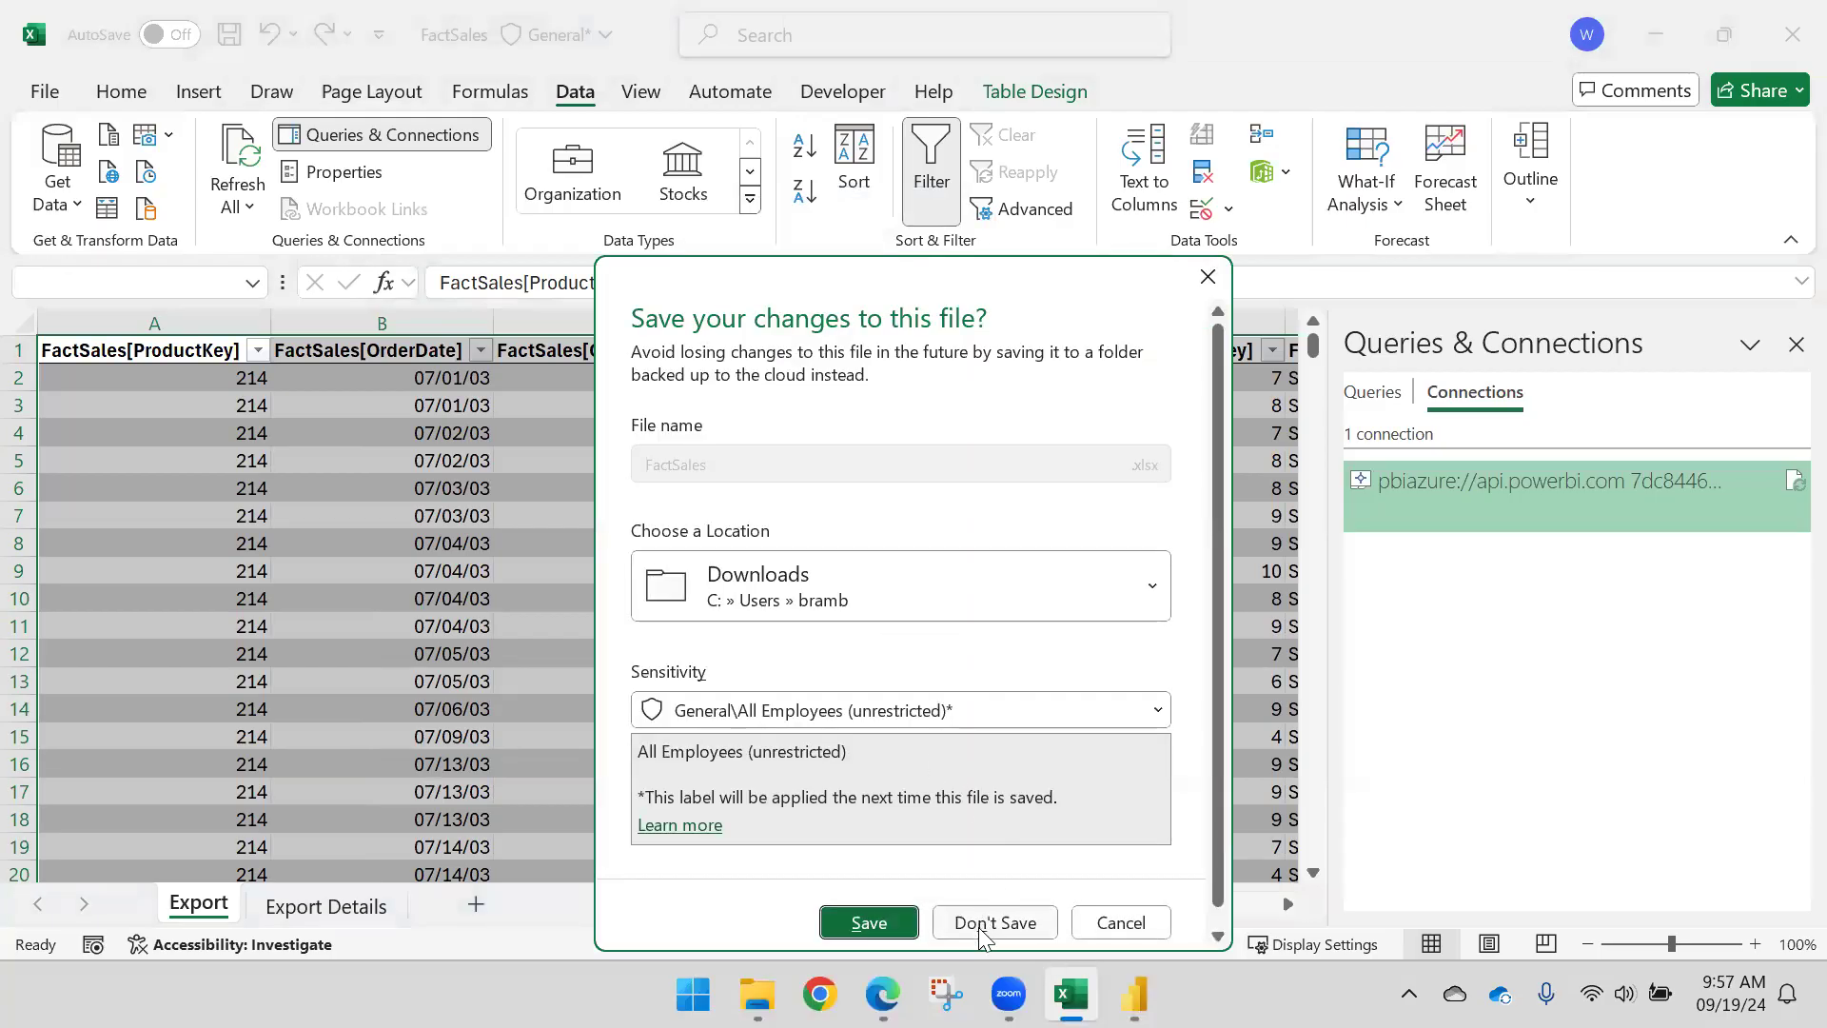
pyautogui.click(990, 923)
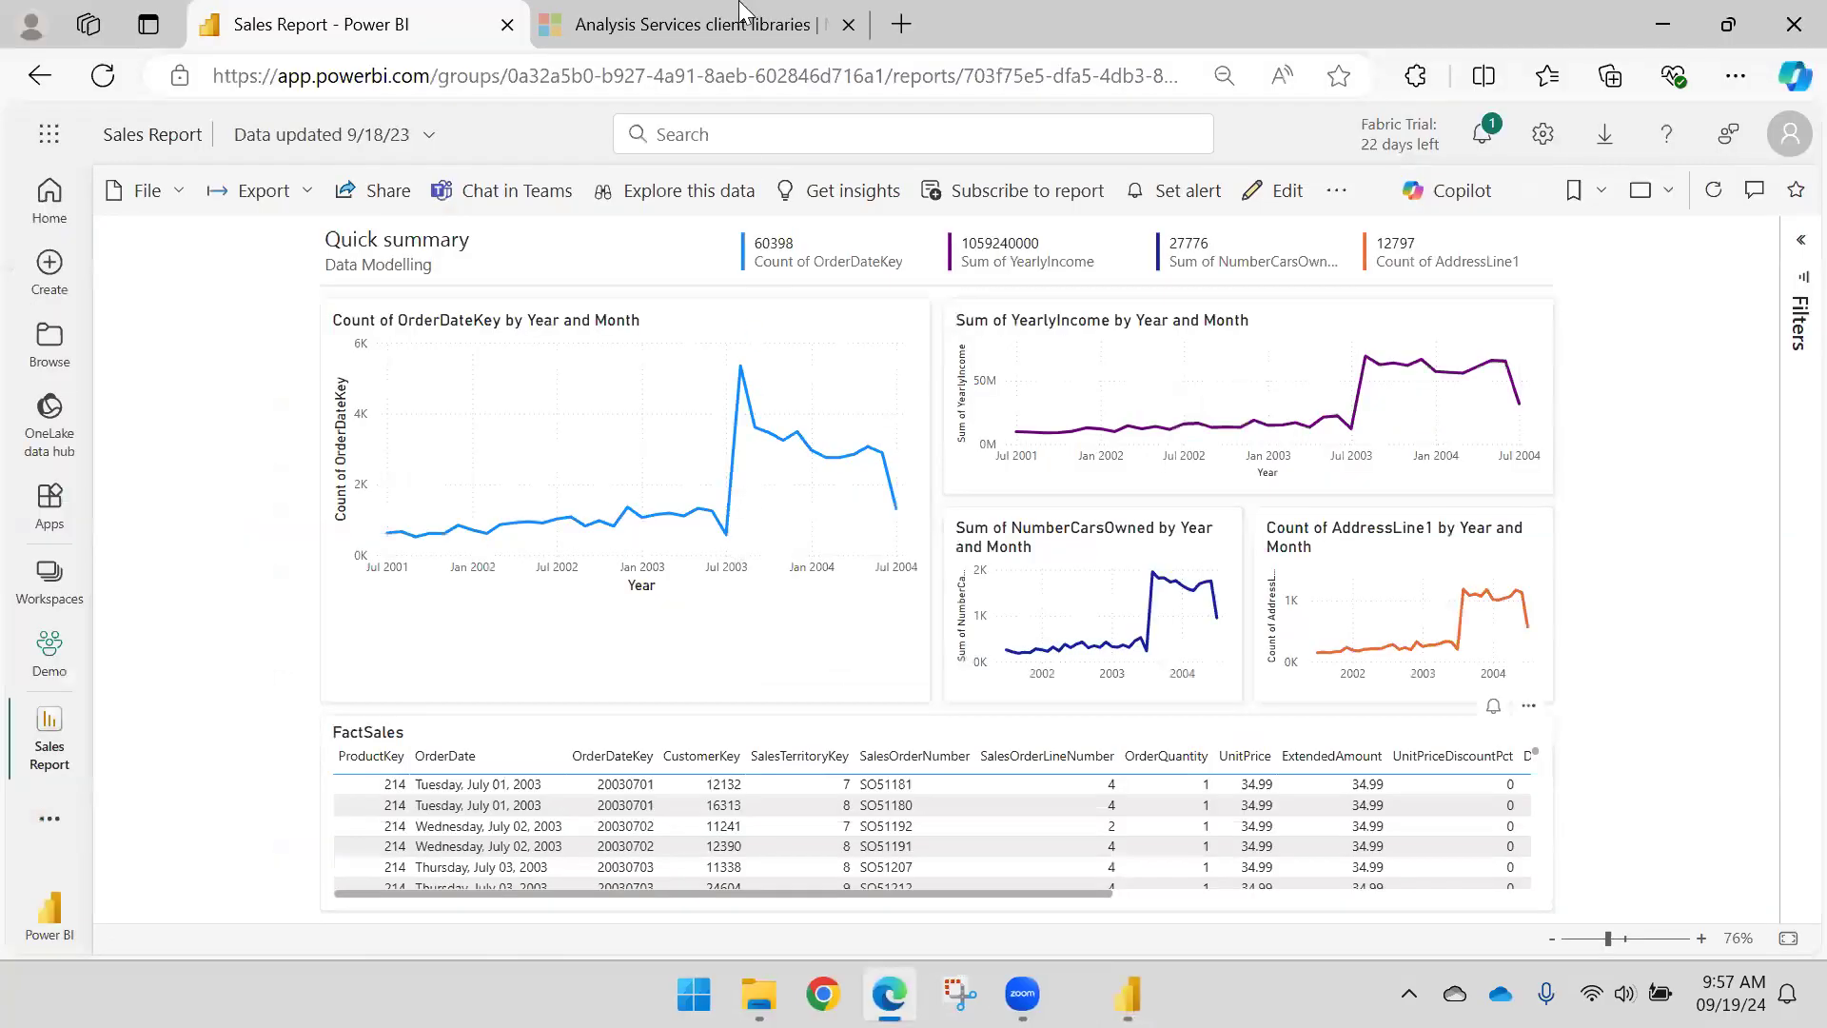
# Step: Switch to Power BI Desktop and show its Report view, and minimize both it and the browser to reach the desktop
pyautogui.moveTo(1012, 893); pyautogui.dragTo(577, 914)
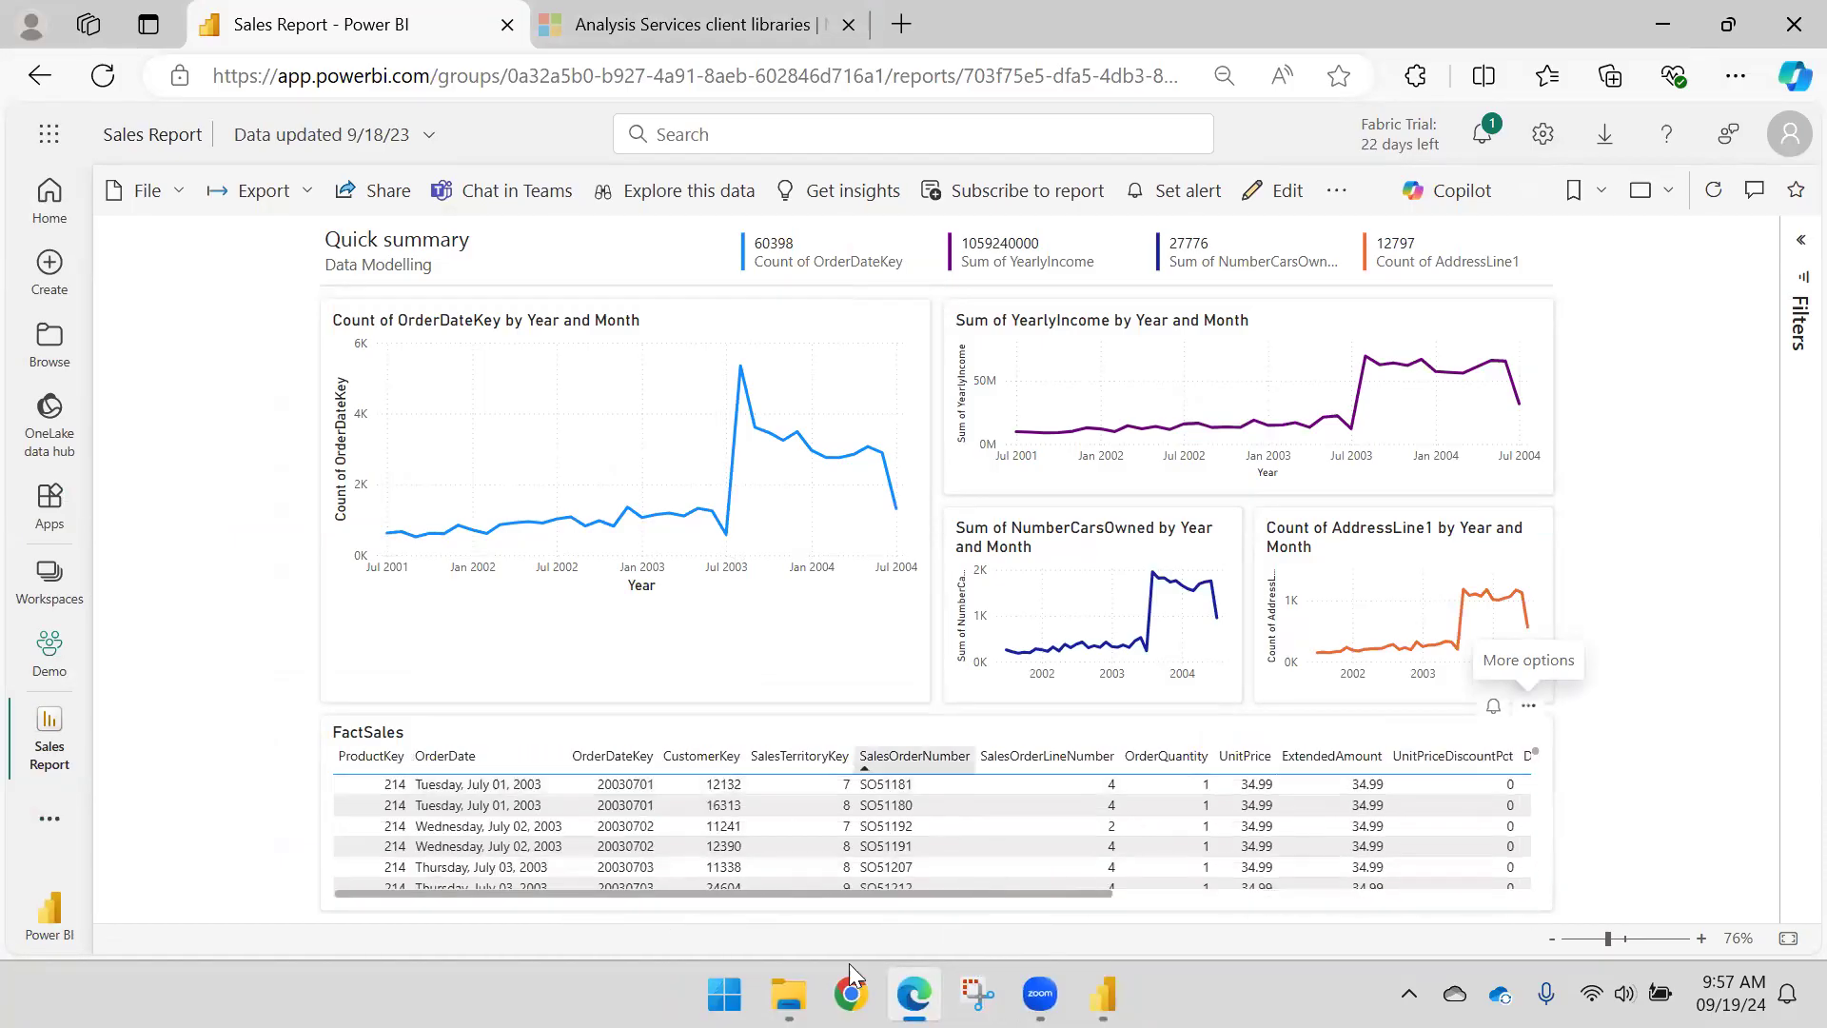
pyautogui.click(1102, 993)
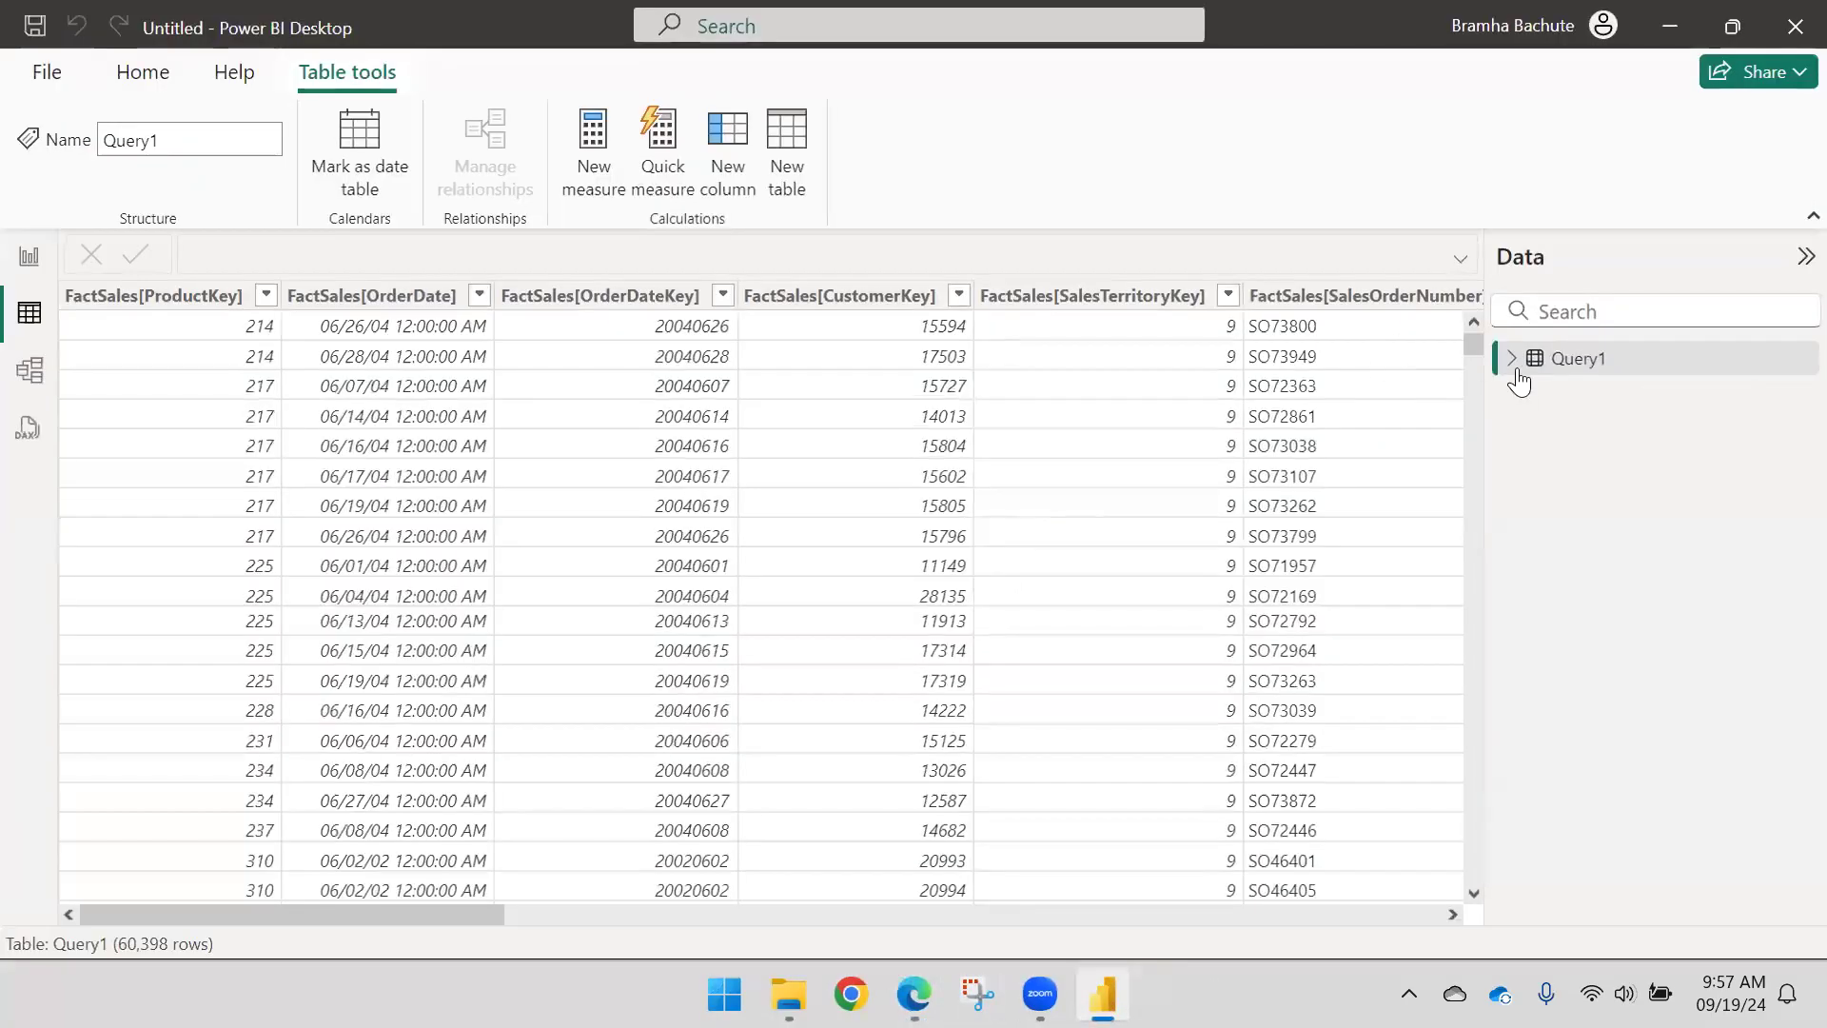
pyautogui.click(35, 258)
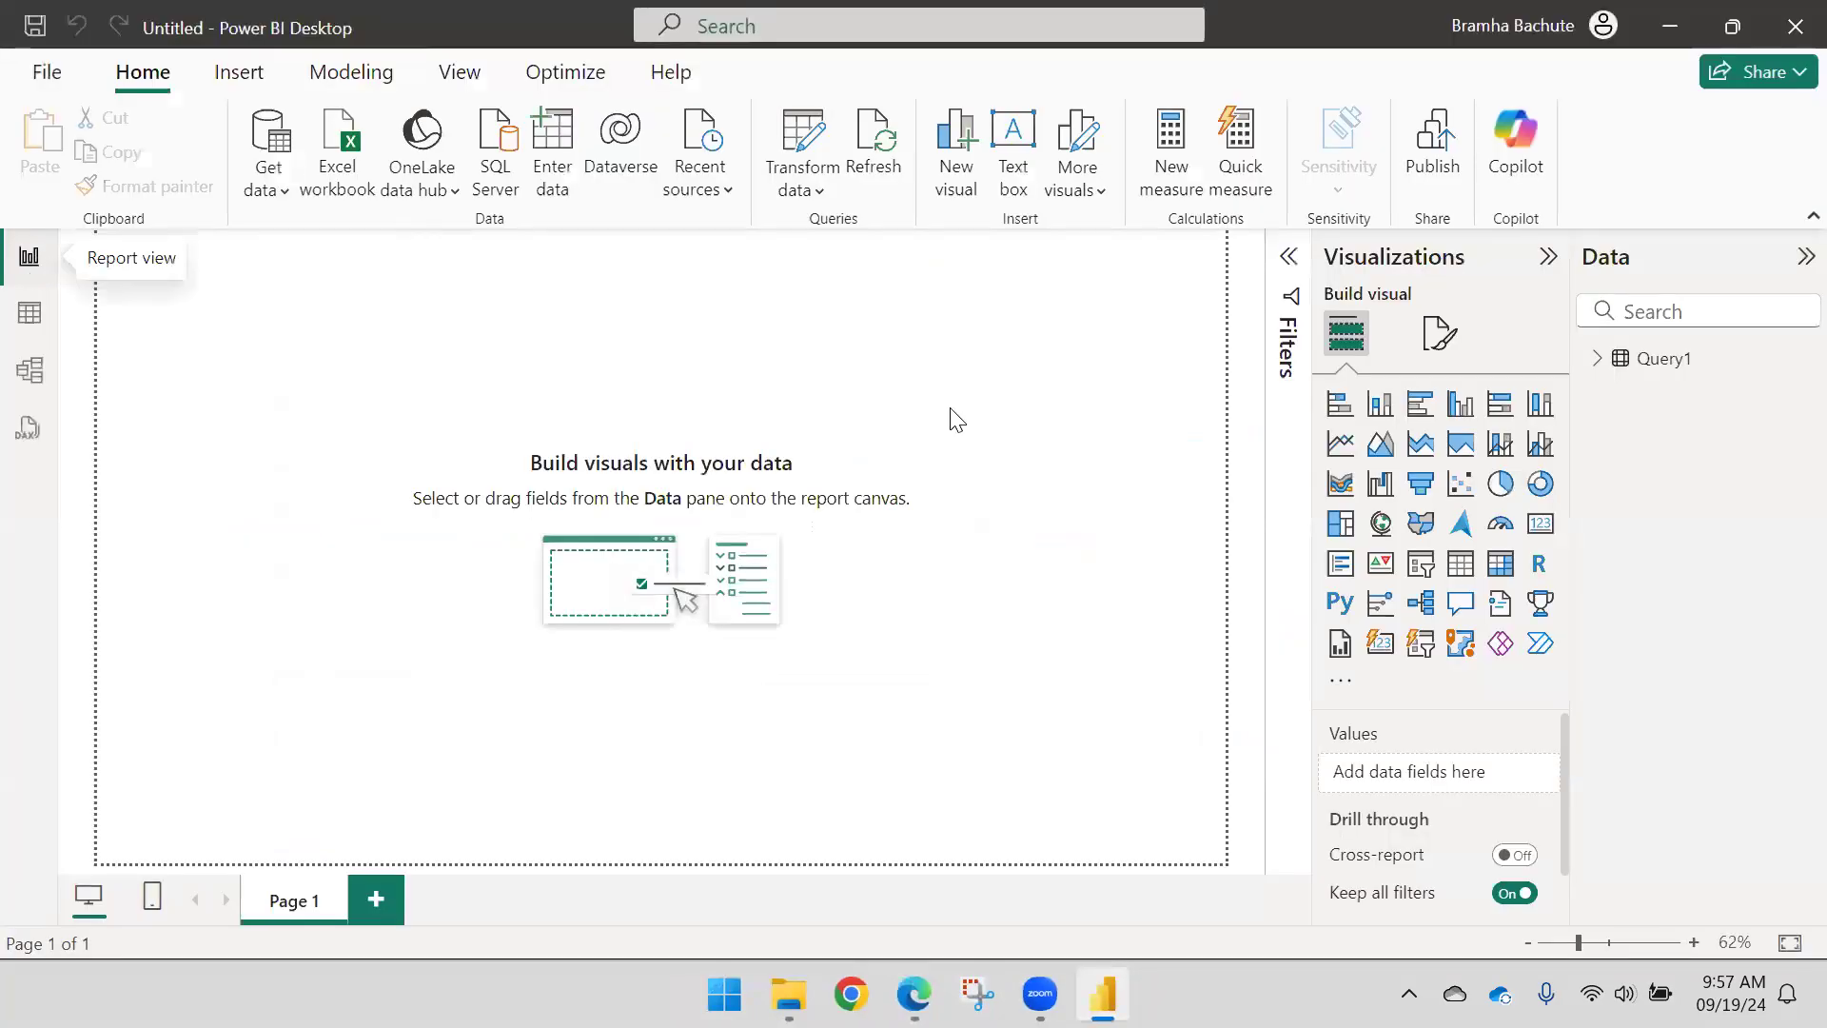
pyautogui.click(1670, 26)
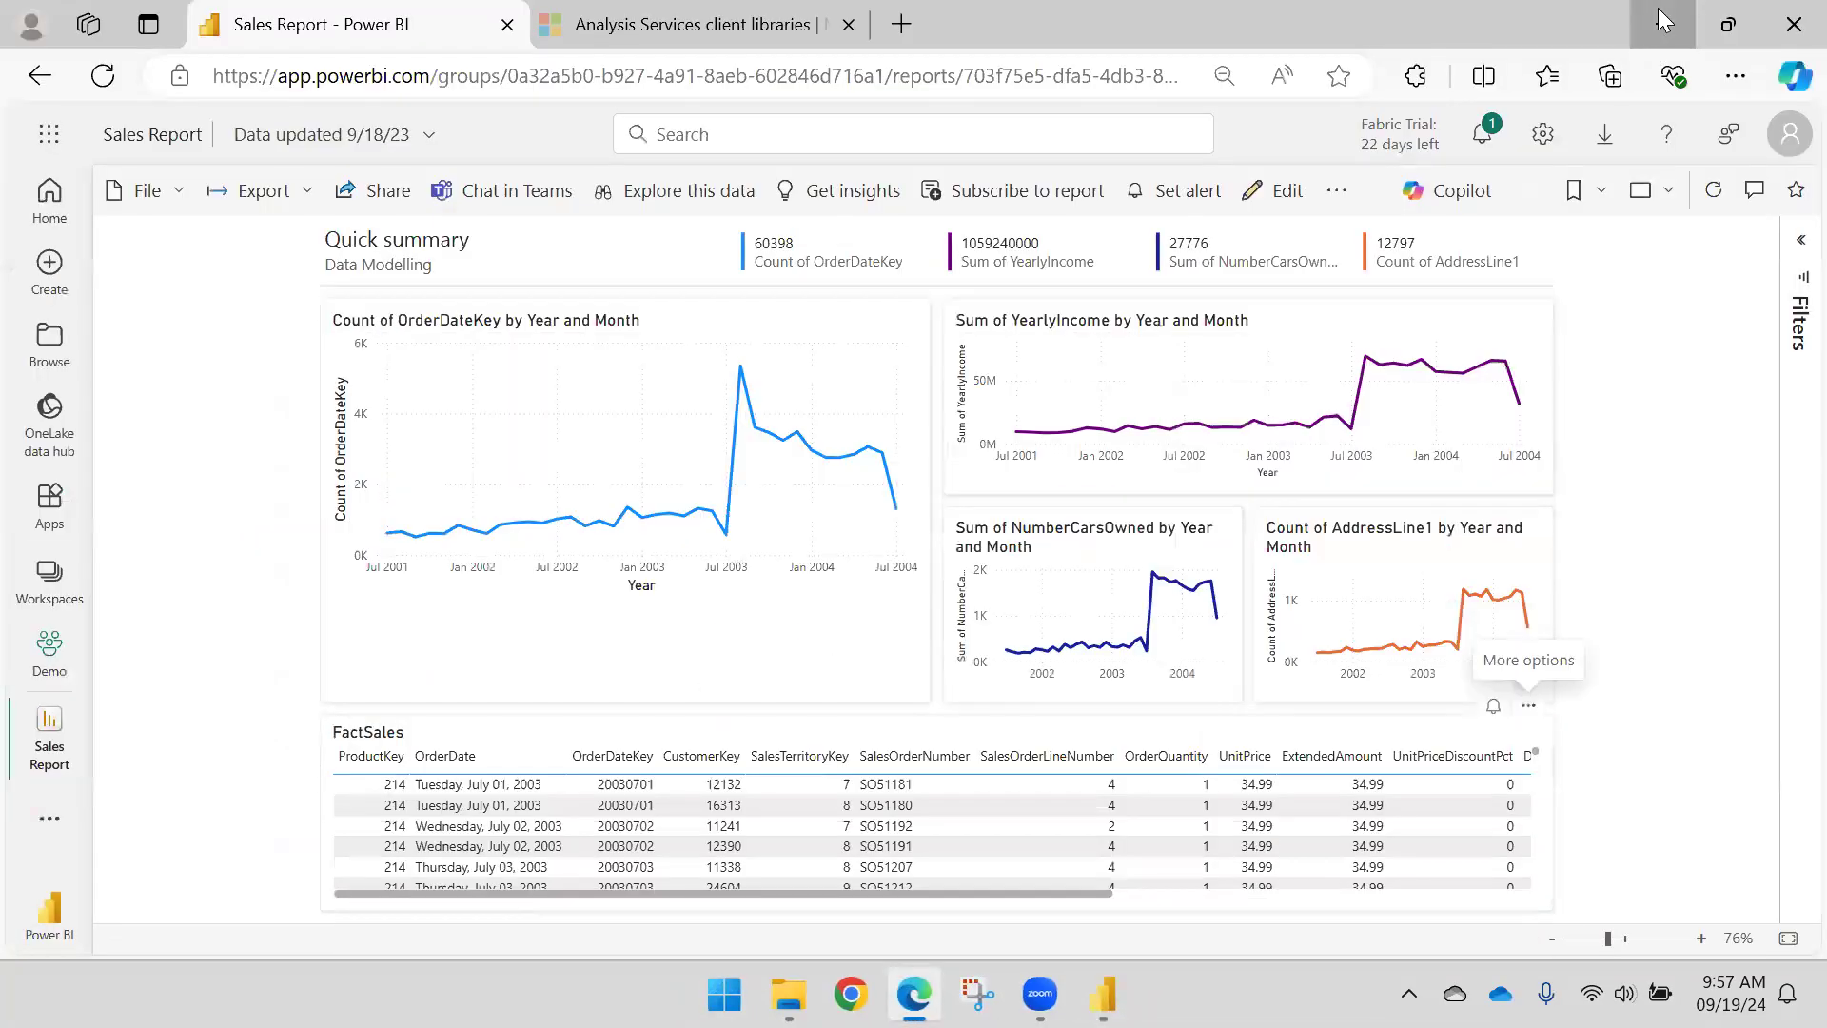
pyautogui.click(1666, 10)
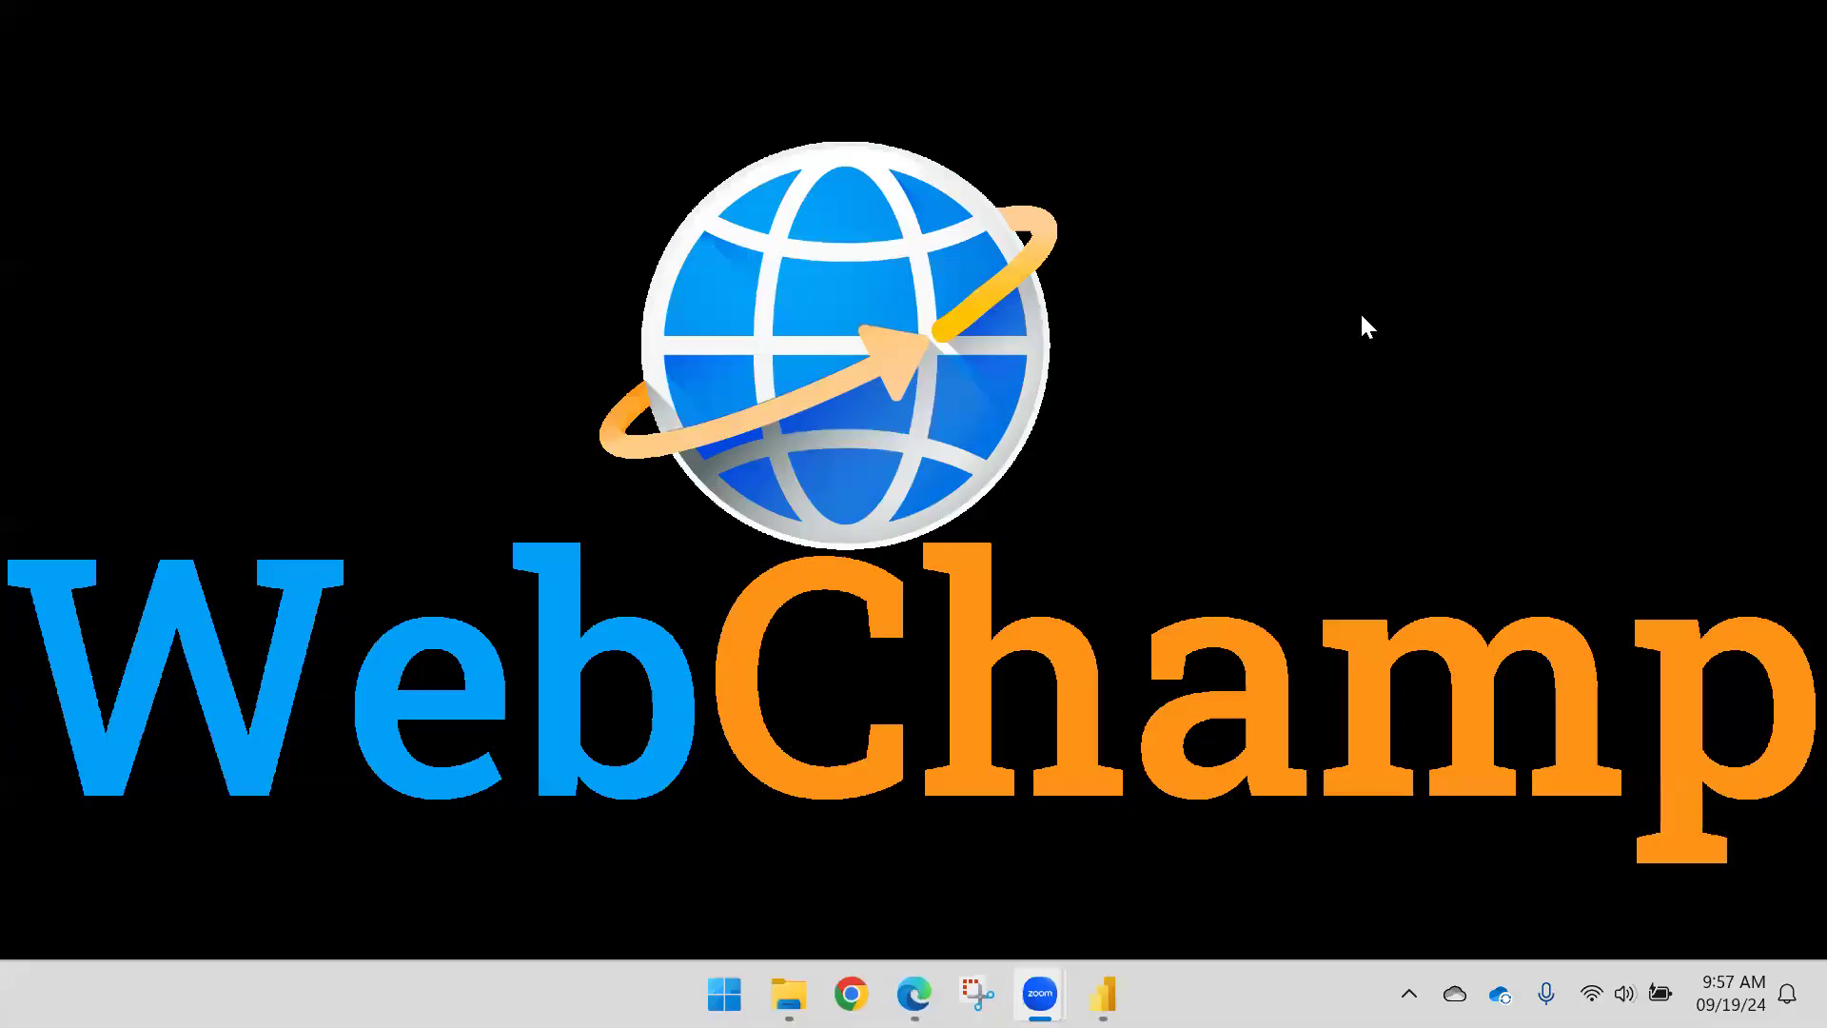